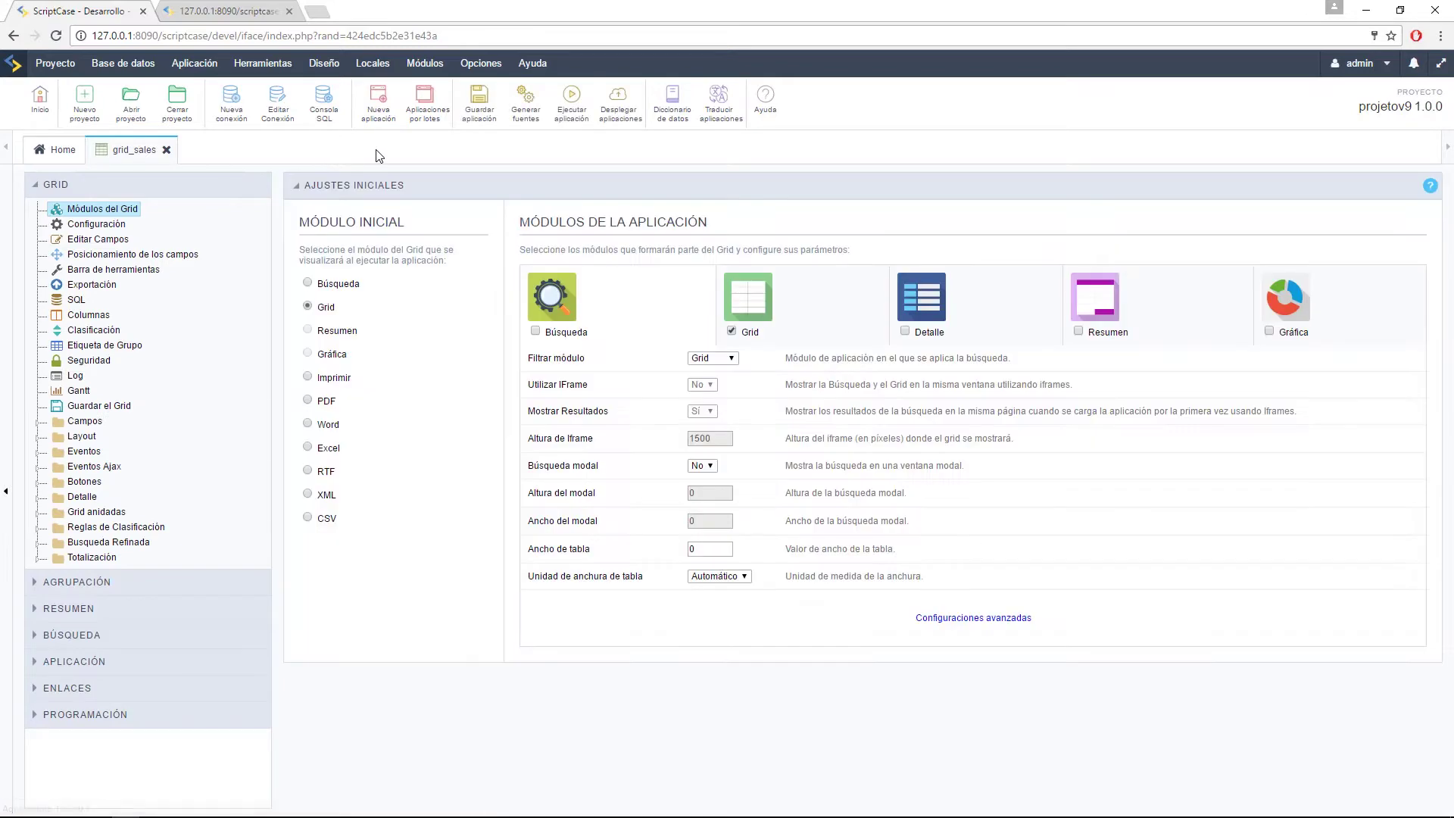
# Step: Run the grid_sales application to view its output, and close it in the development environment
pyautogui.click(569, 115)
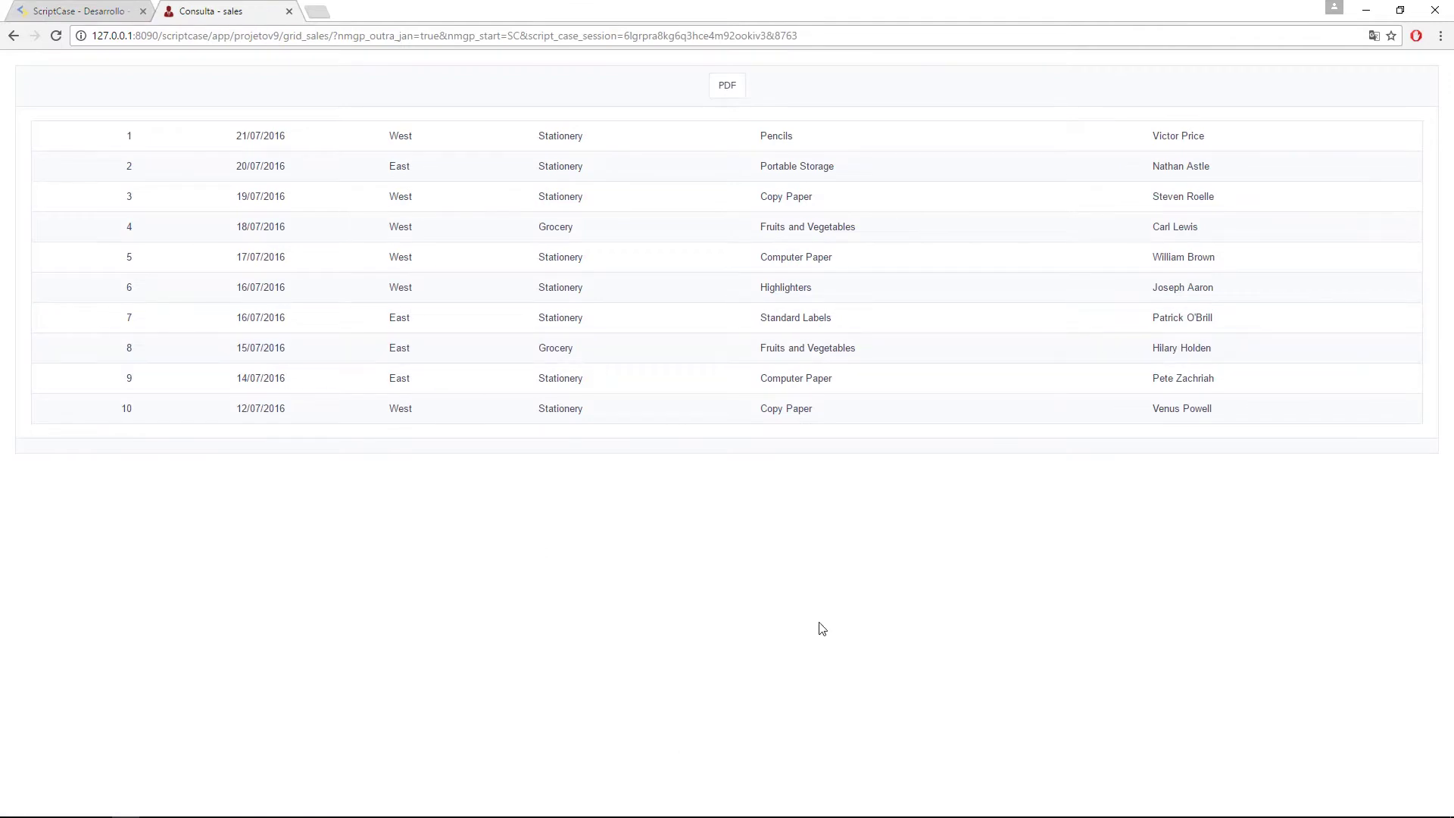
pyautogui.click(80, 12)
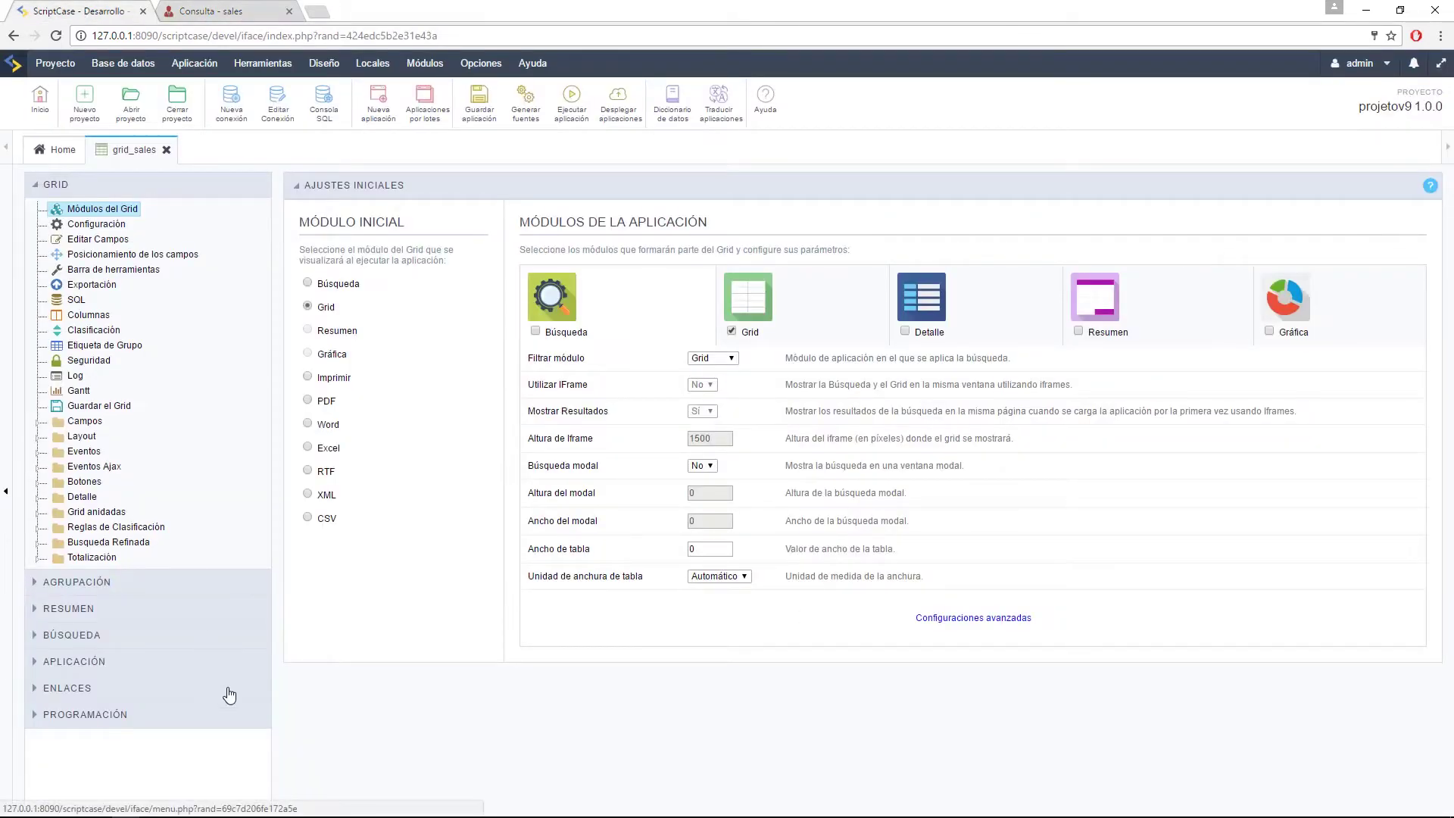
pyautogui.click(166, 151)
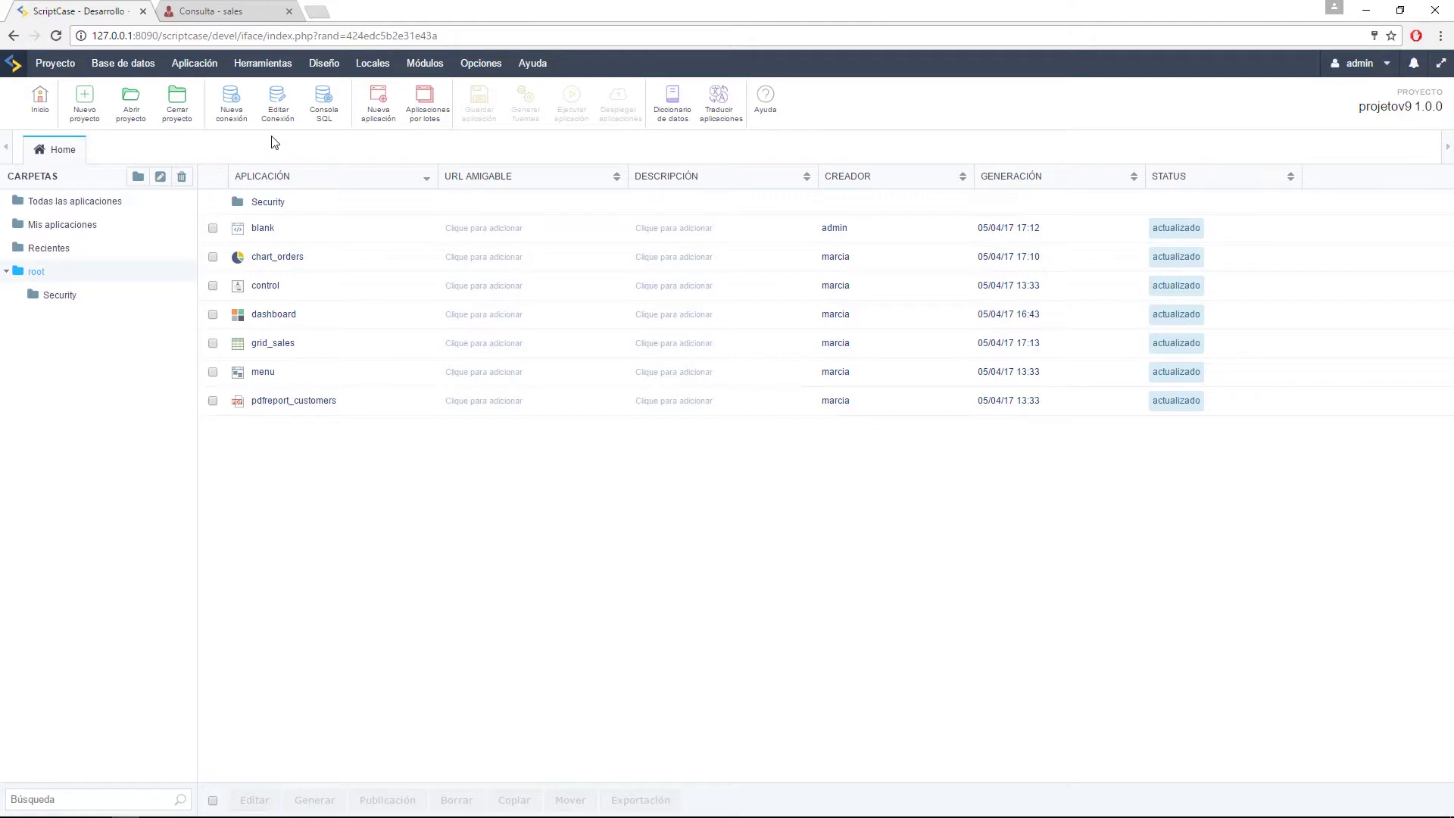
# Step: Open the Scriptcase 9 page from the scriptcase.net store in the browser and copy its web address
pyautogui.click(318, 12)
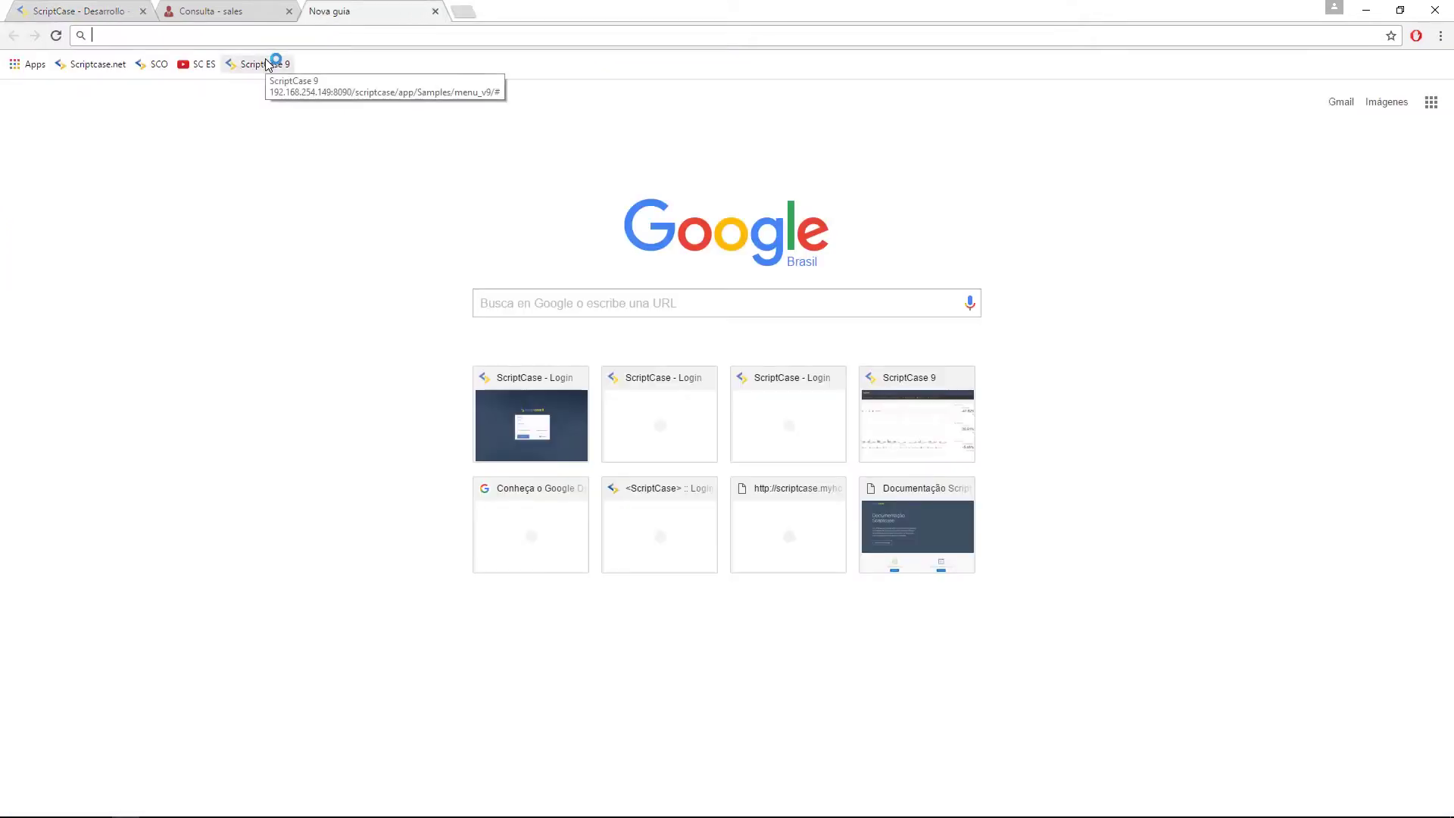
pyautogui.click(83, 64)
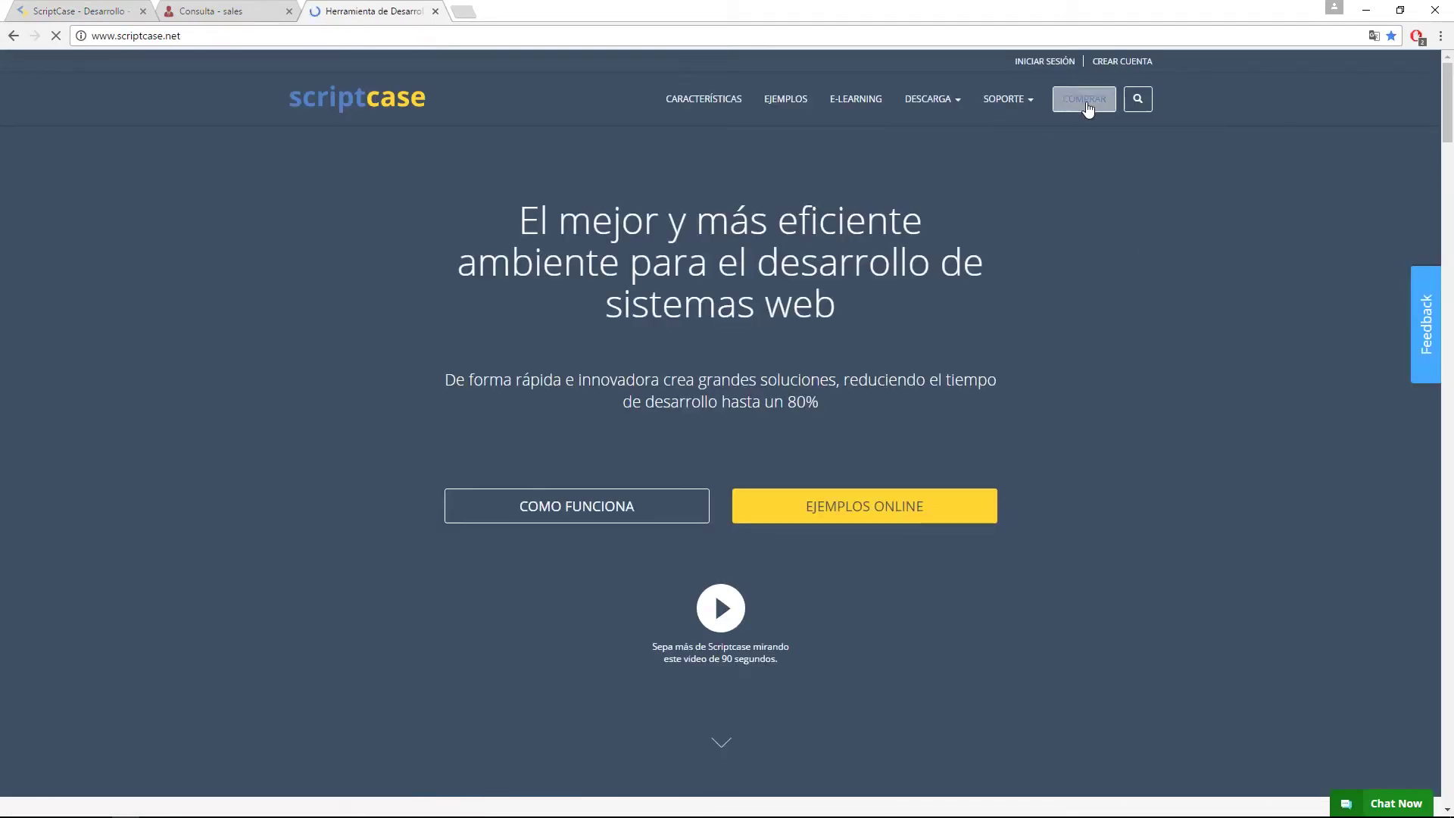
pyautogui.click(1085, 104)
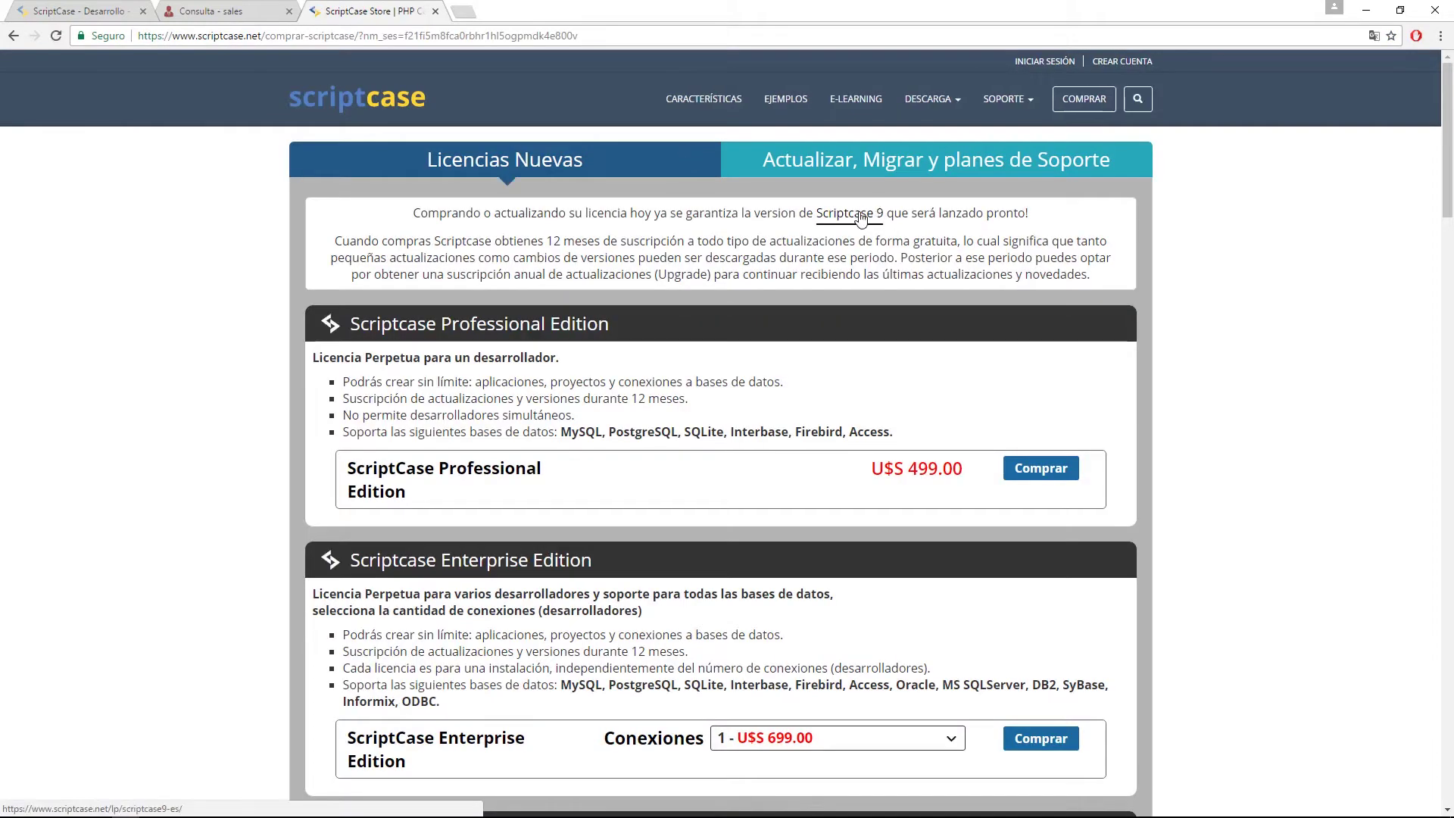
pyautogui.click(861, 216)
pyautogui.click(481, 40)
pyautogui.hotkey('ctrl', 'c')
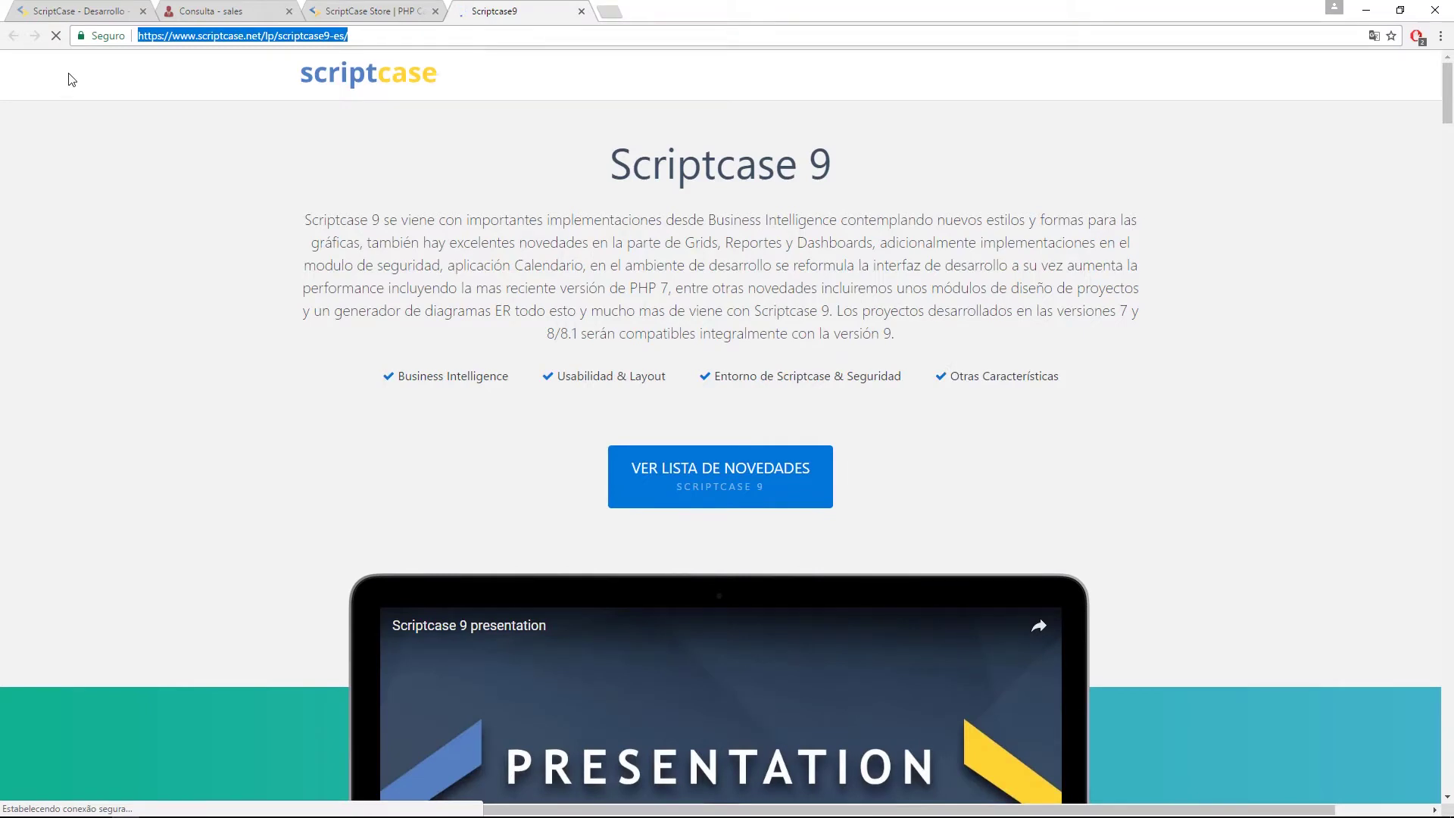
# Step: Create a new Dashboard application named dashboard_scriptcase9 in the ScriptCase project, keeping the Sc9_Rhino theme and Español (Argentina) localization
pyautogui.click(69, 9)
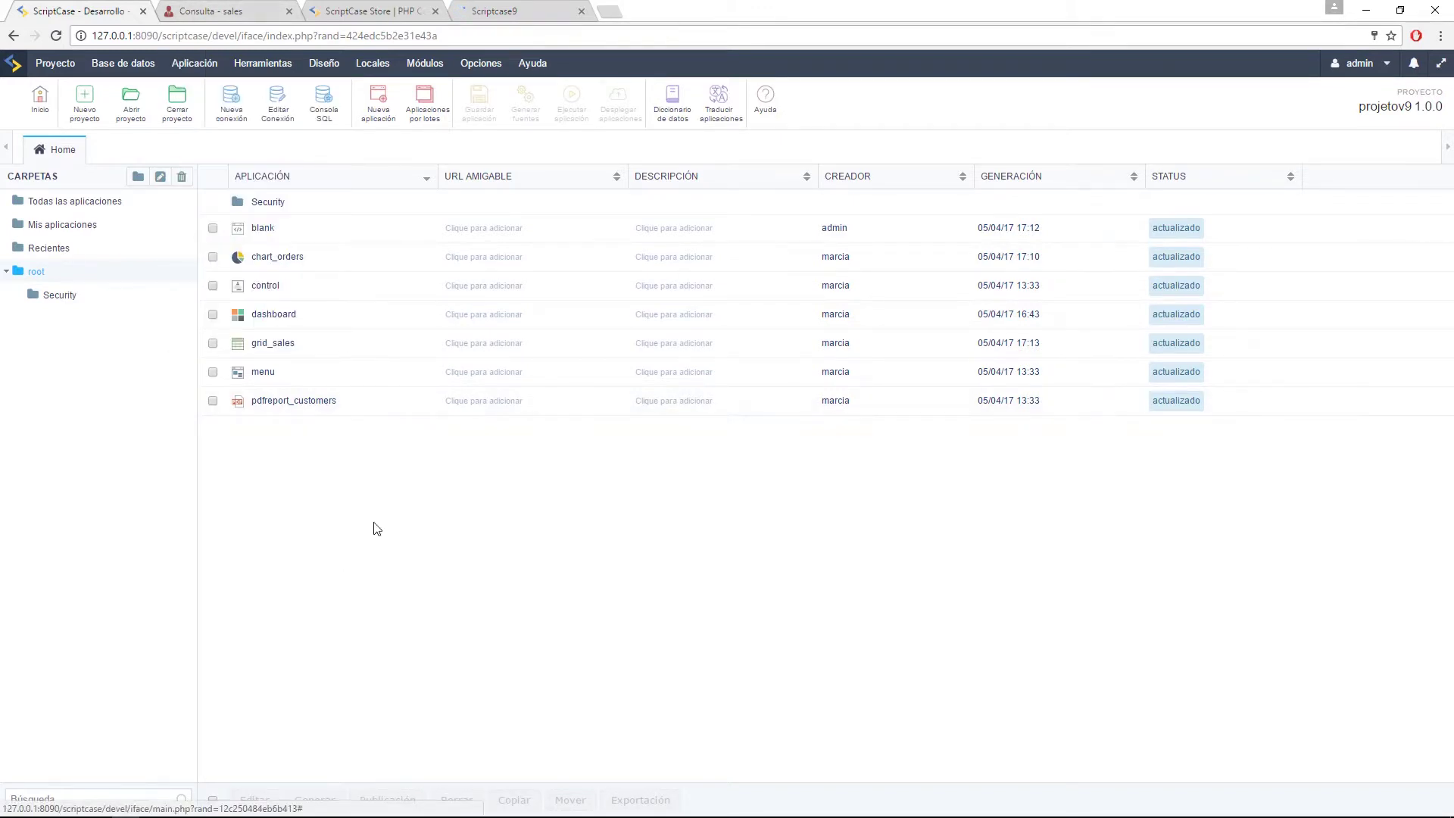
pyautogui.click(372, 112)
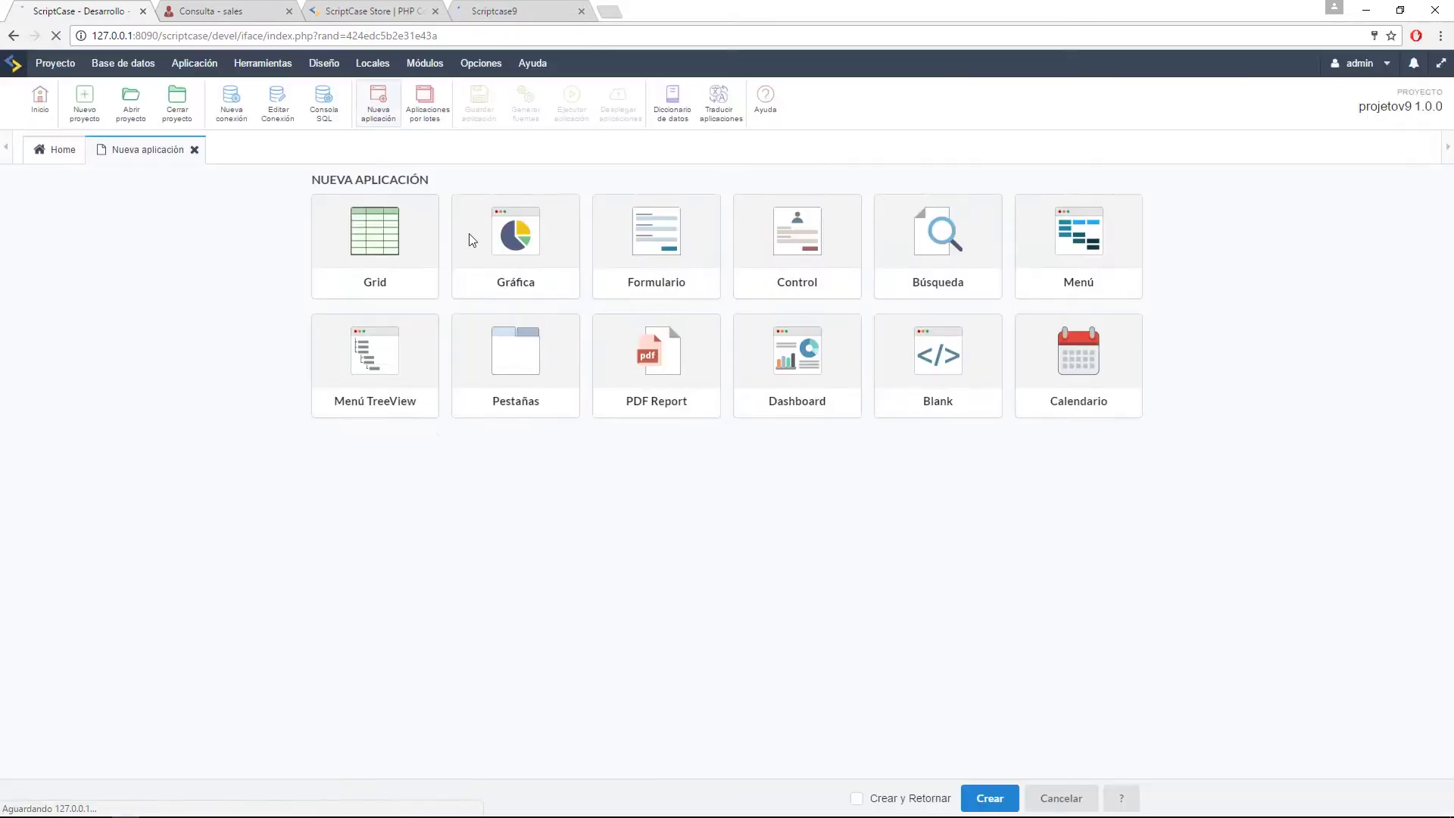
pyautogui.click(799, 375)
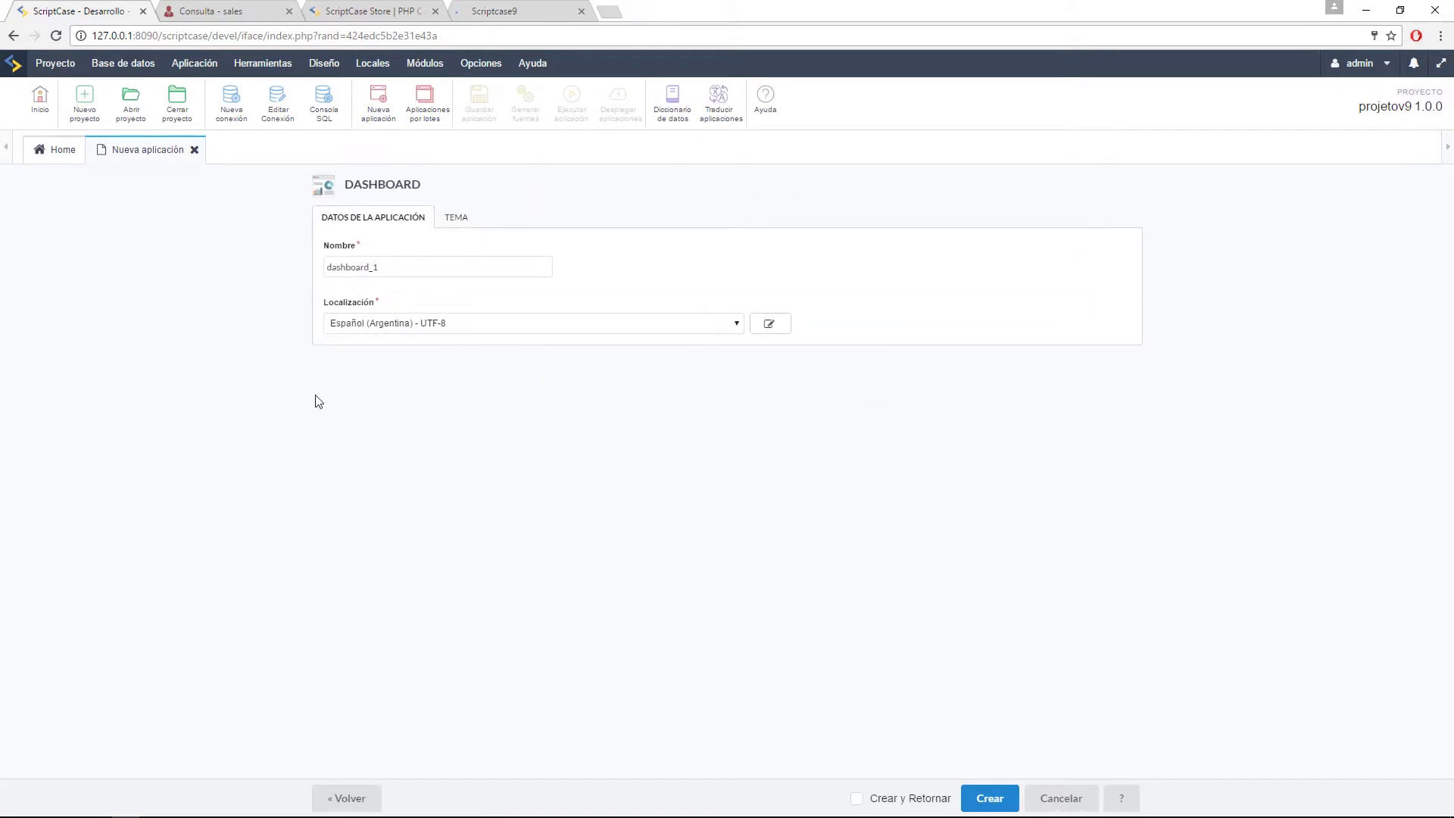
pyautogui.doubleClick(471, 262)
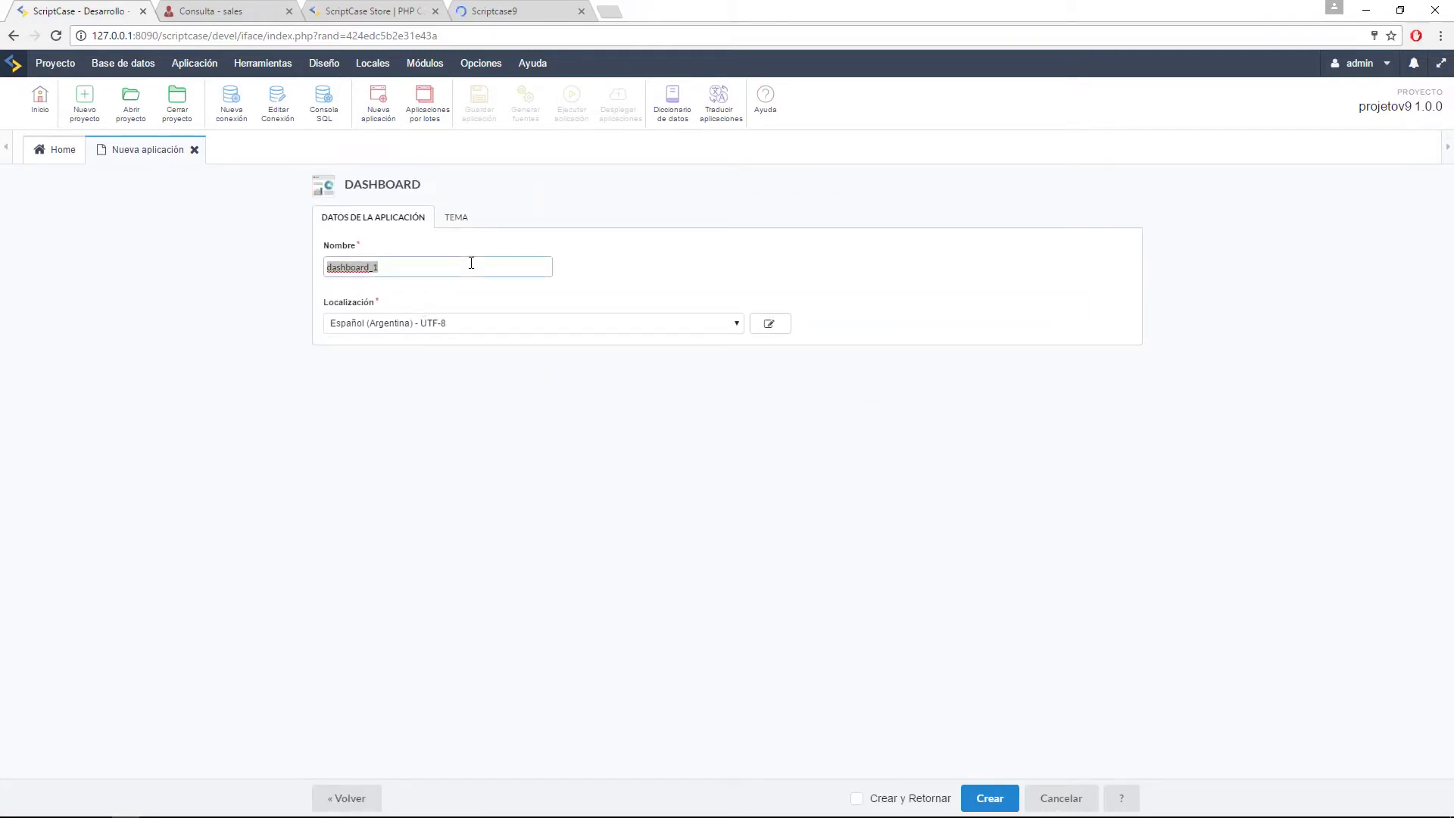
pyautogui.click(471, 263)
pyautogui.press('BackSpace')
pyautogui.write('scriptcase9')
pyautogui.click(450, 220)
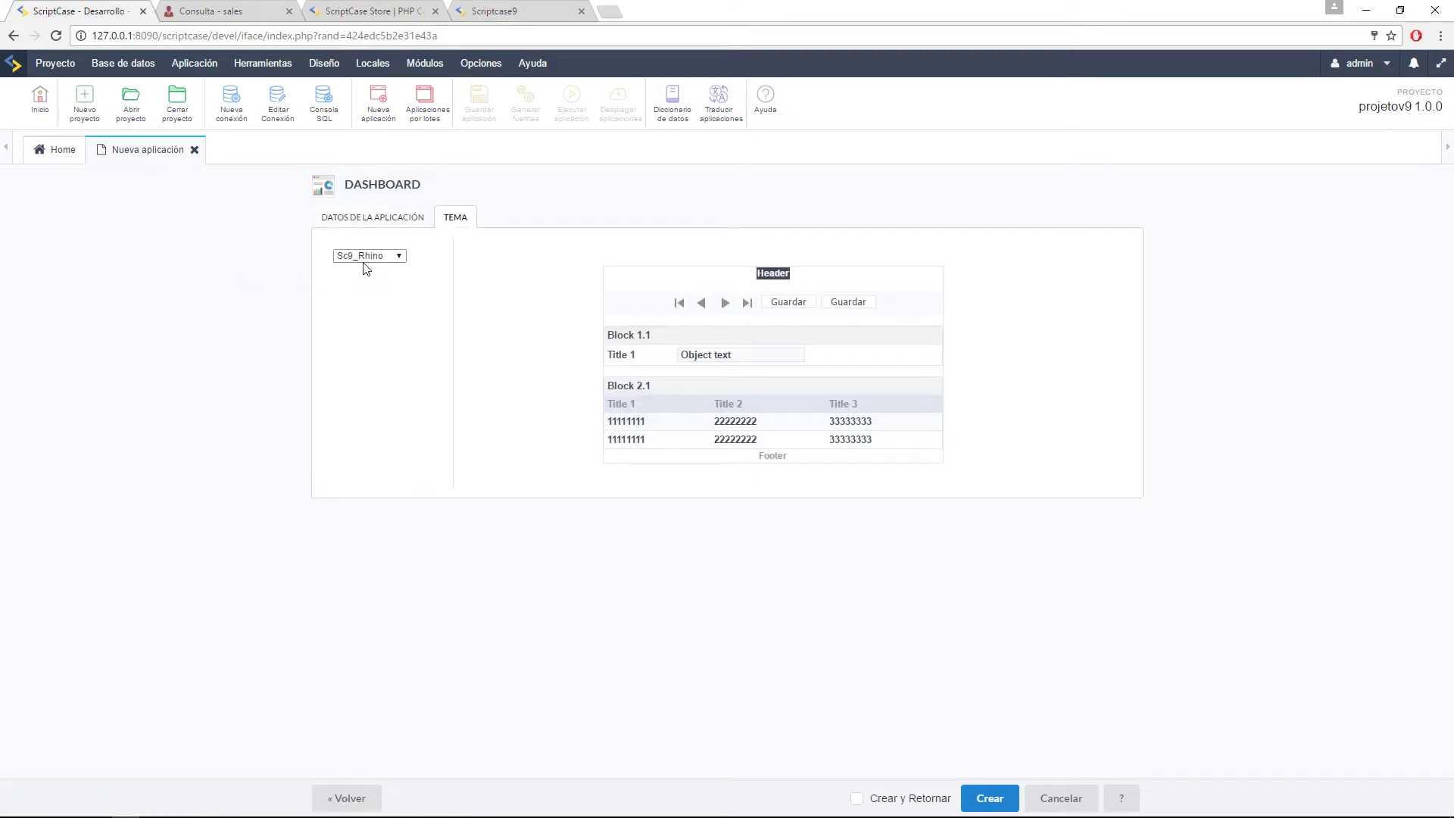
pyautogui.click(376, 226)
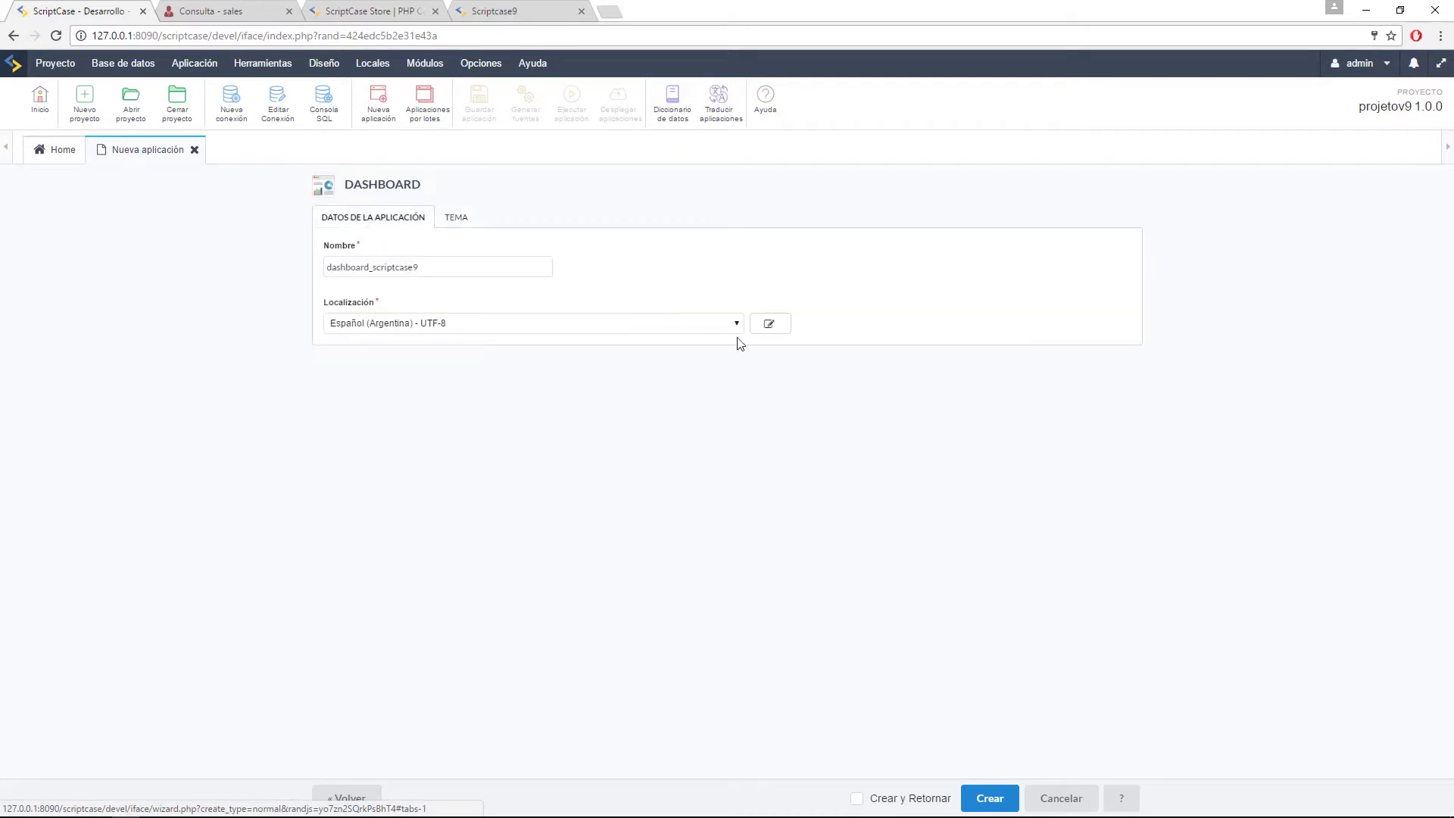
pyautogui.click(988, 794)
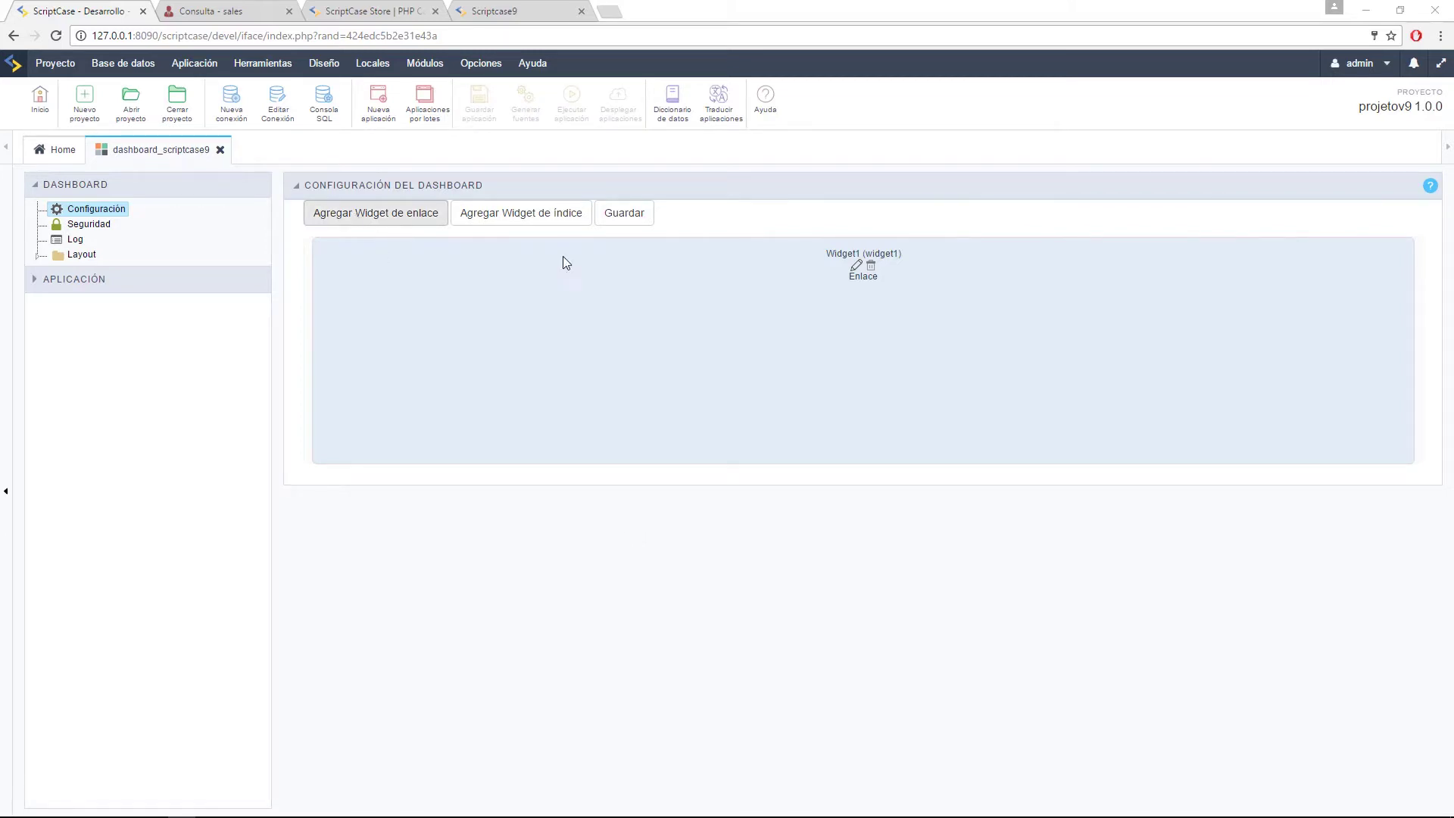
pyautogui.moveTo(1407, 458); pyautogui.dragTo(1444, 634)
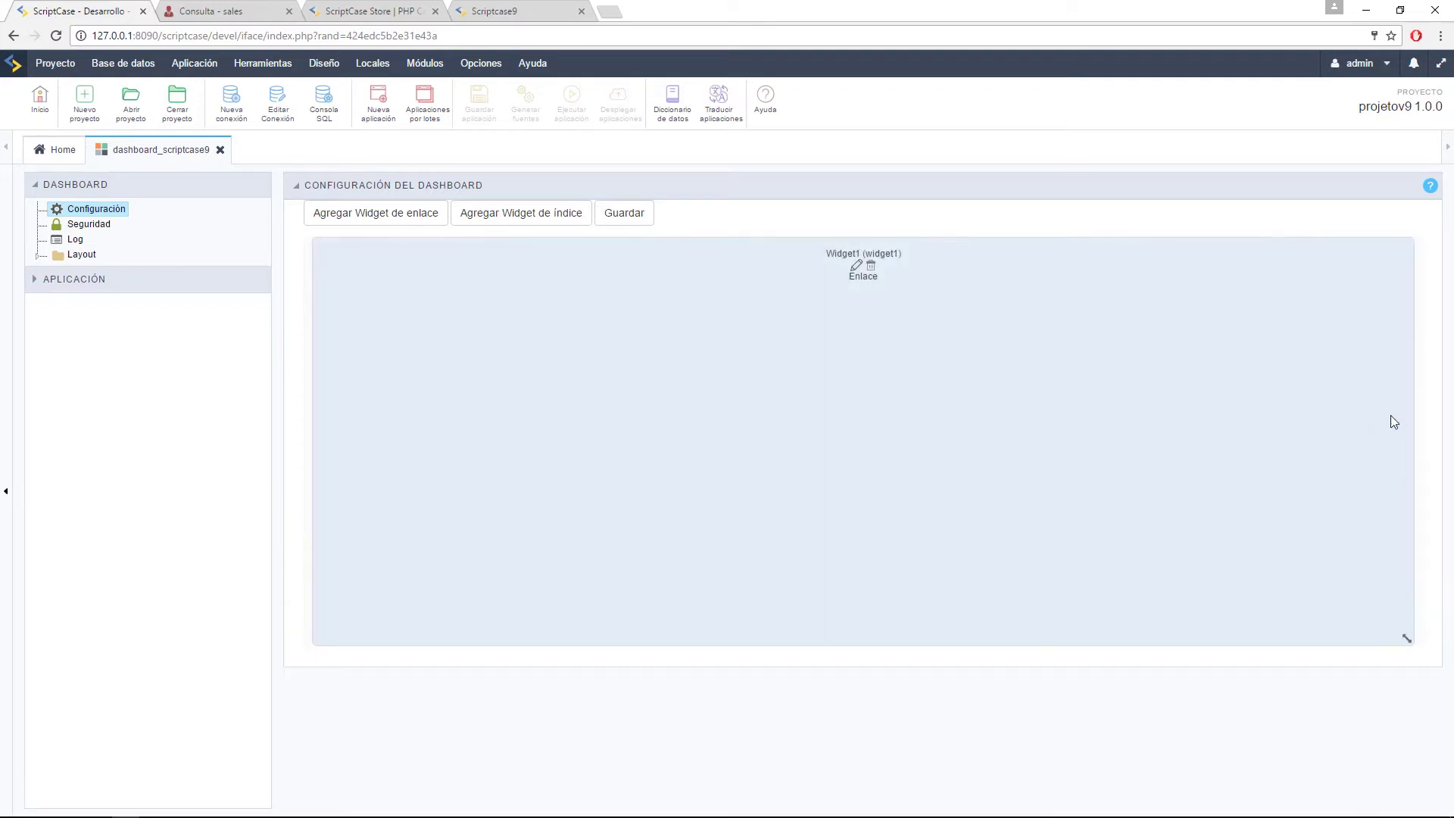
pyautogui.click(854, 265)
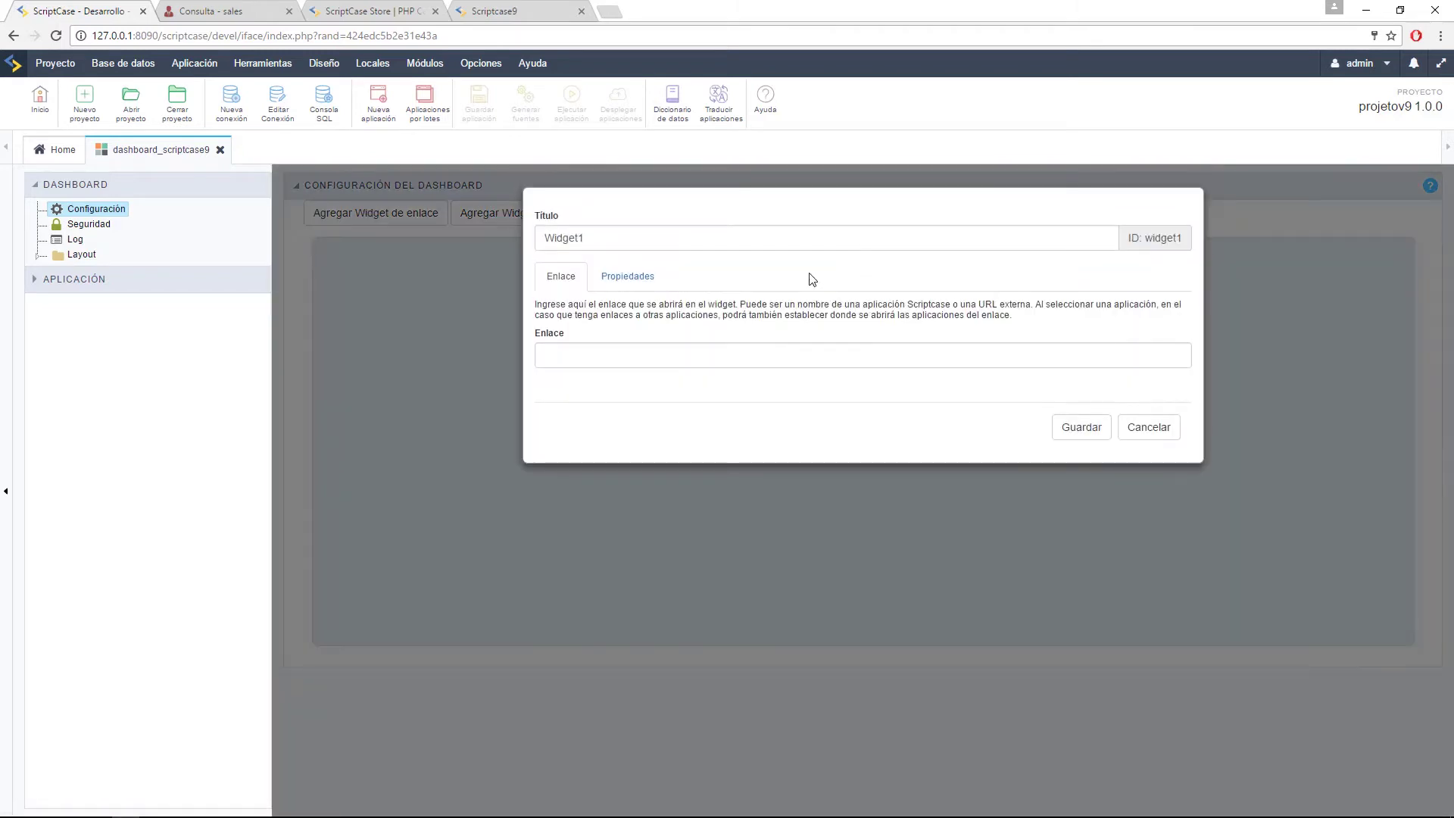
pyautogui.doubleClick(619, 241)
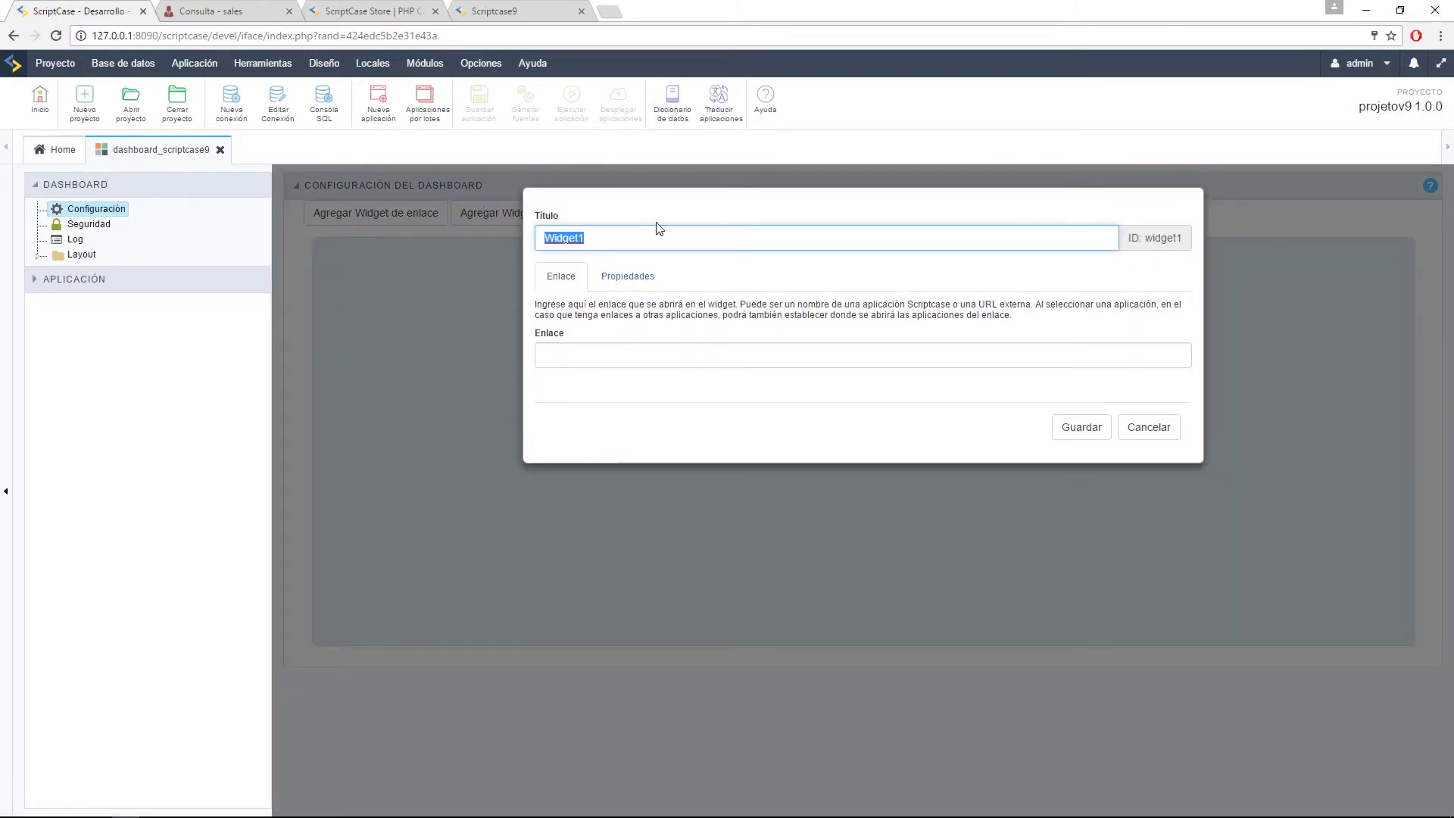
pyautogui.click(594, 356)
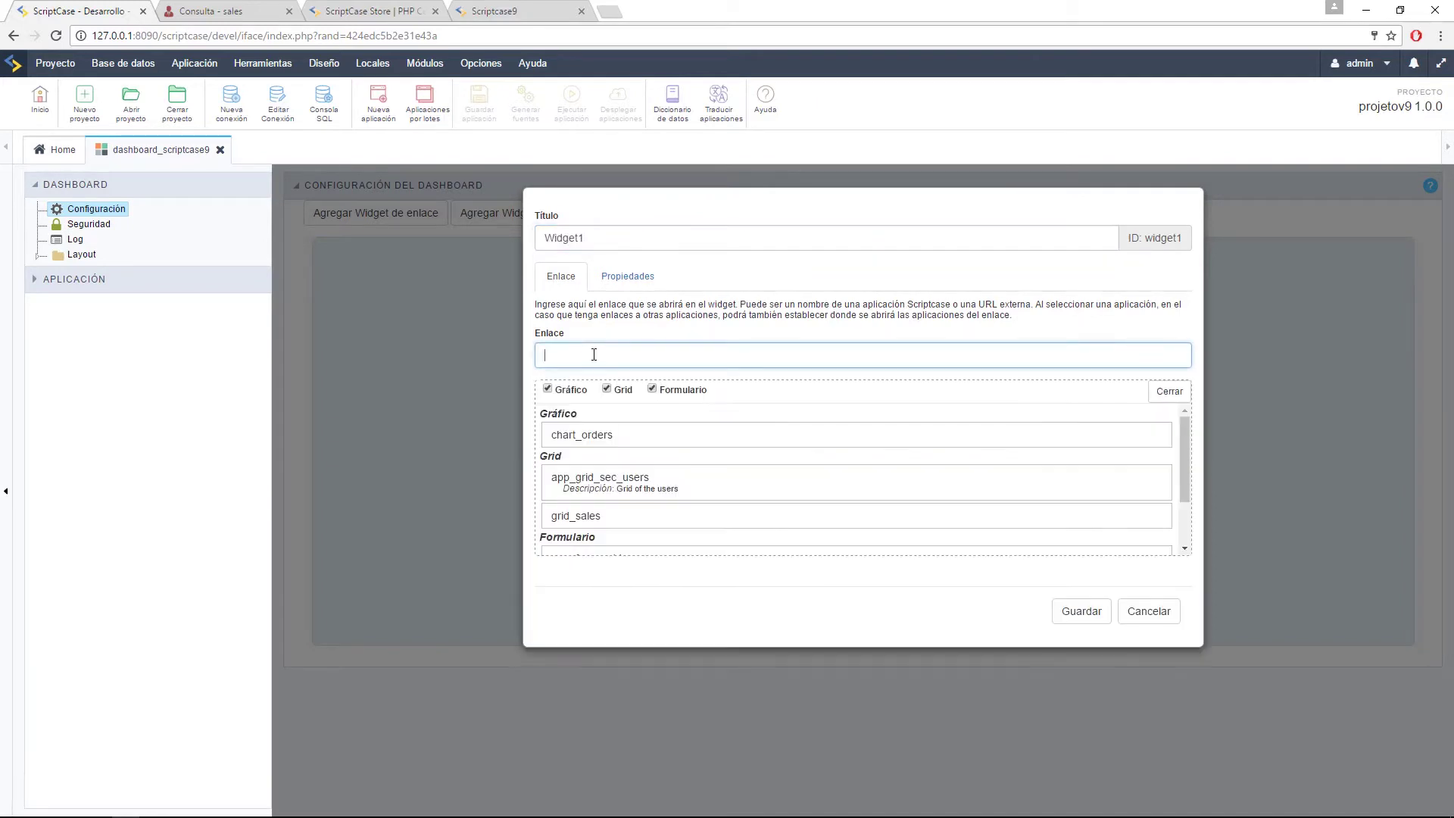
pyautogui.rightClick(593, 355)
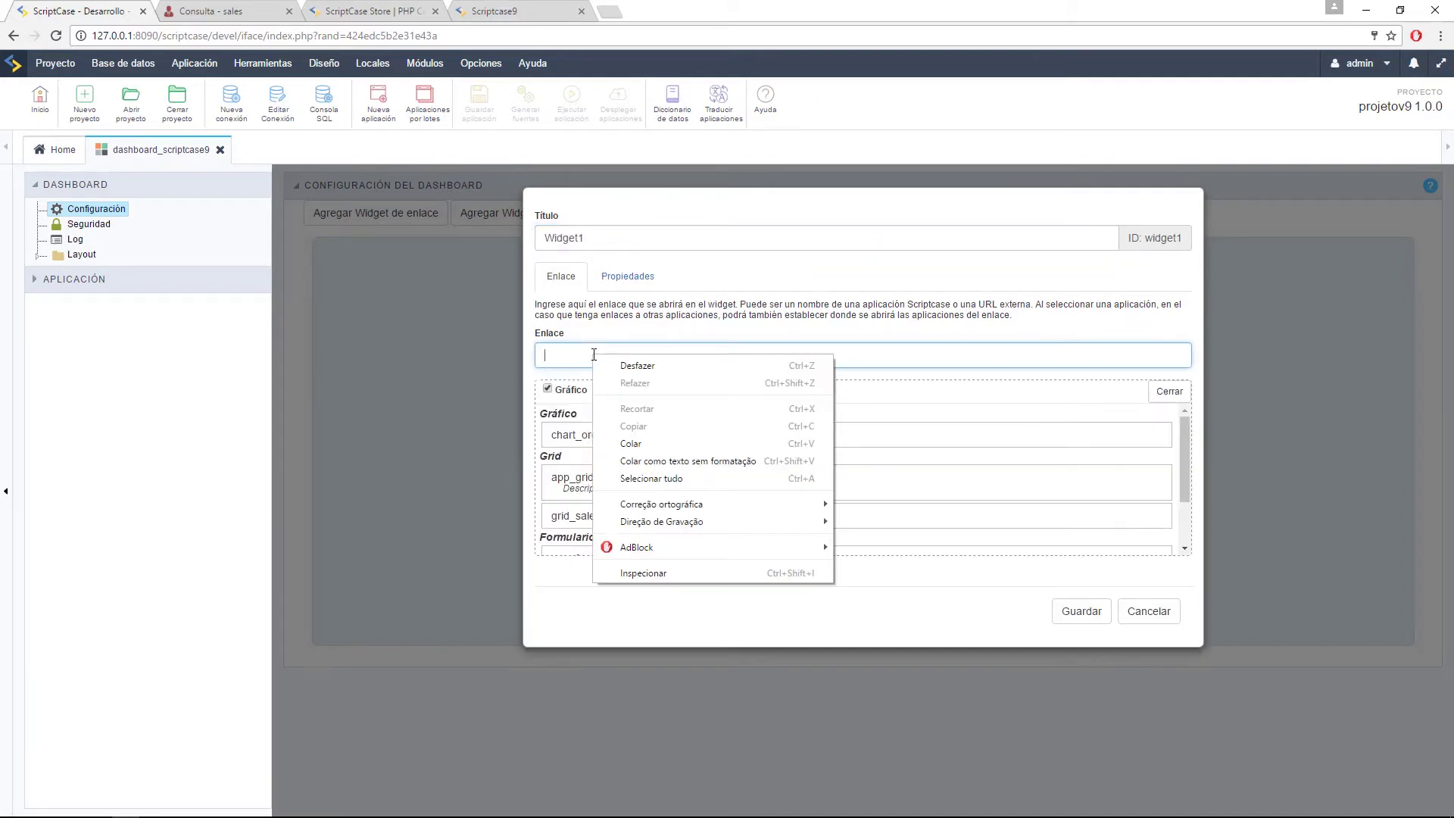
pyautogui.click(630, 444)
pyautogui.moveTo(780, 355); pyautogui.dragTo(486, 351)
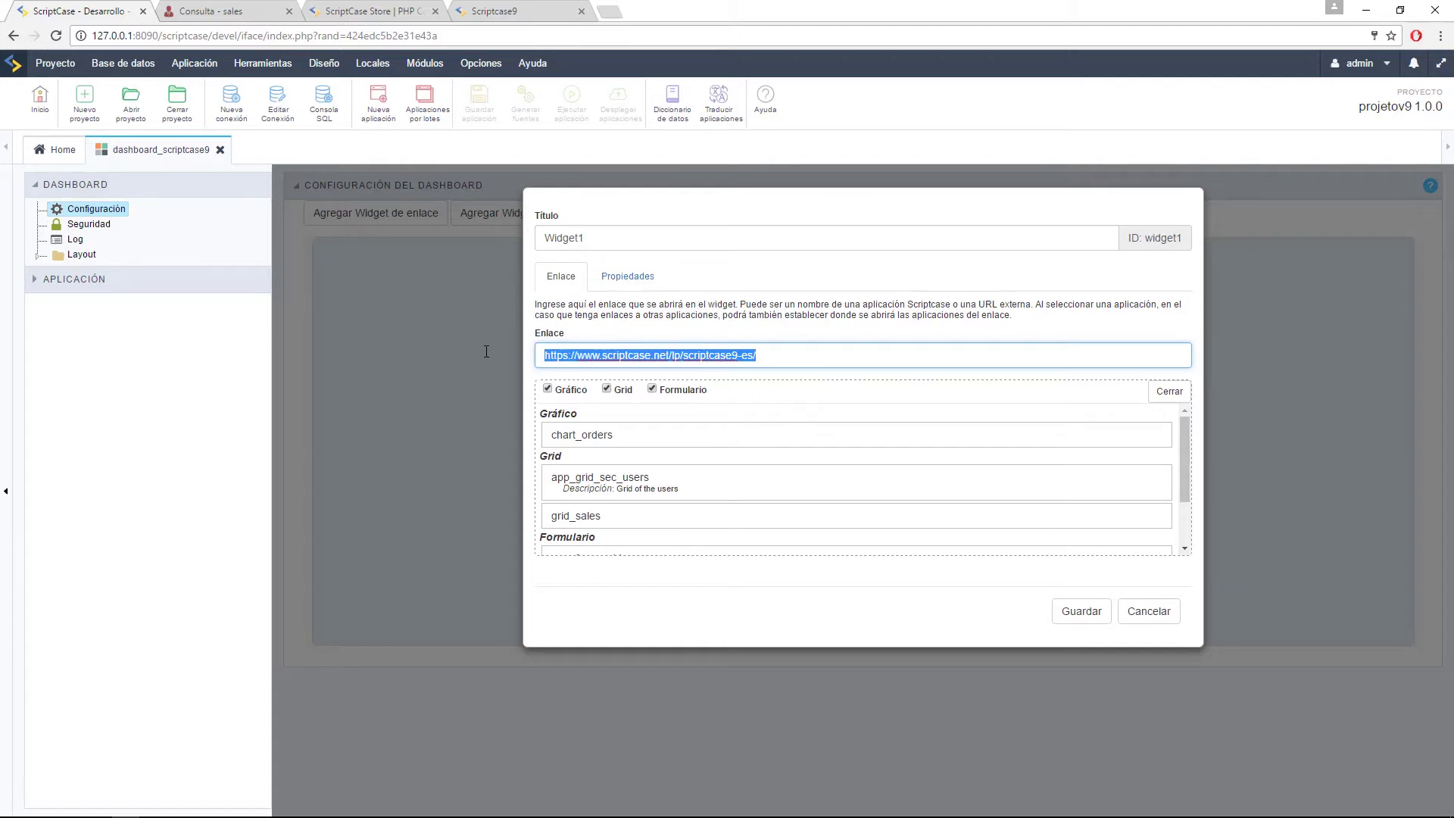
pyautogui.click(554, 355)
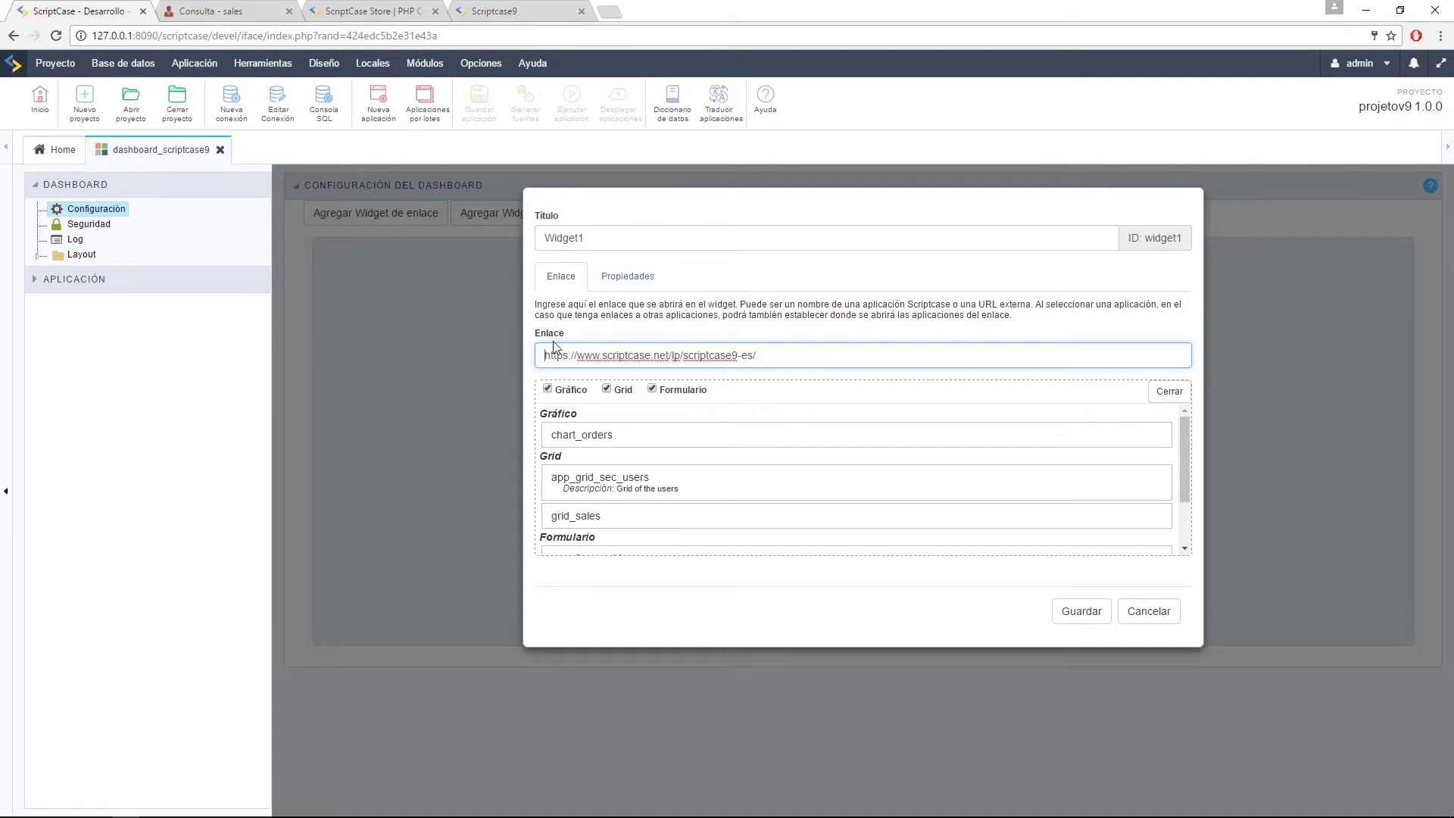
pyautogui.click(1083, 616)
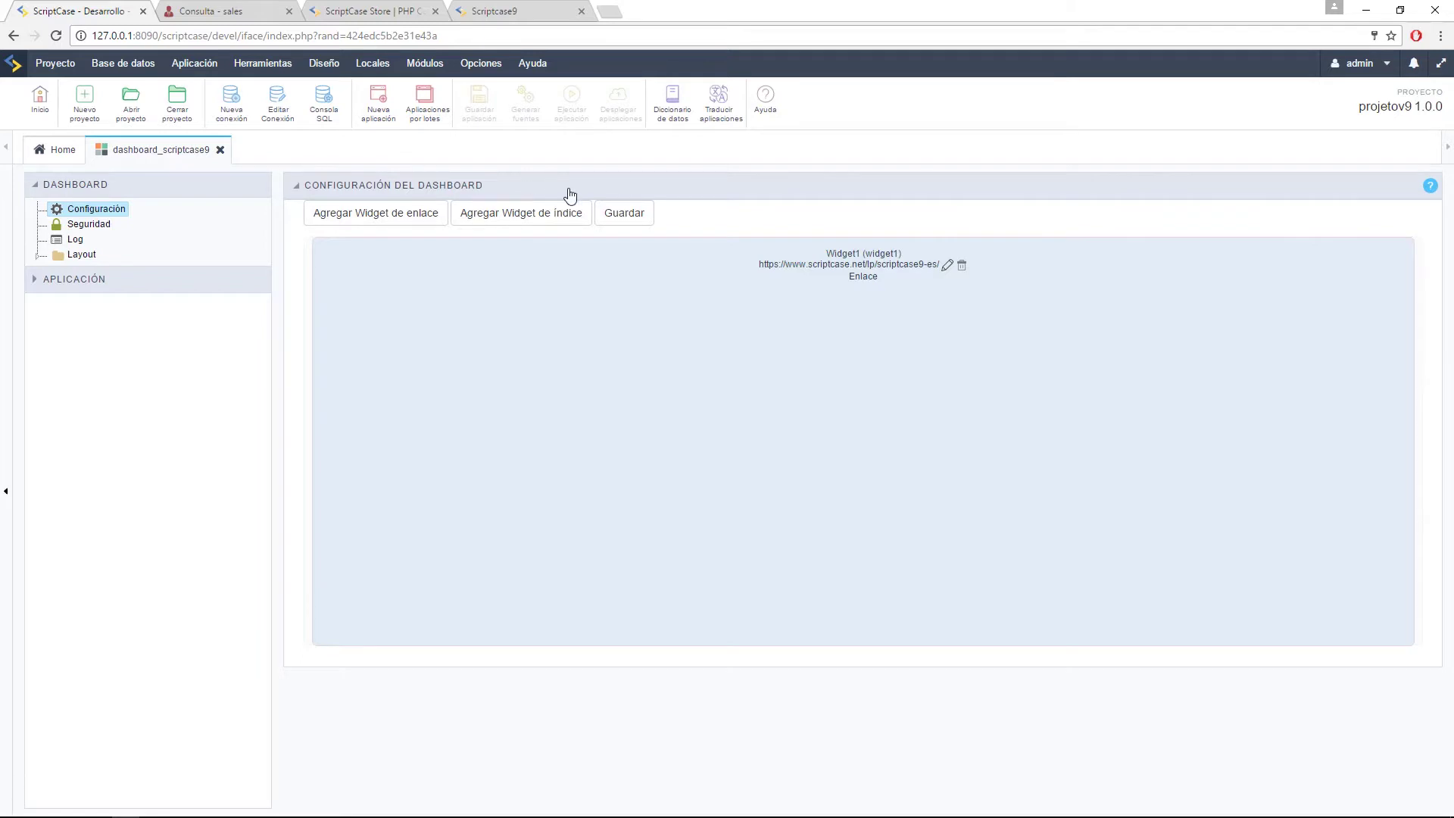
pyautogui.click(637, 217)
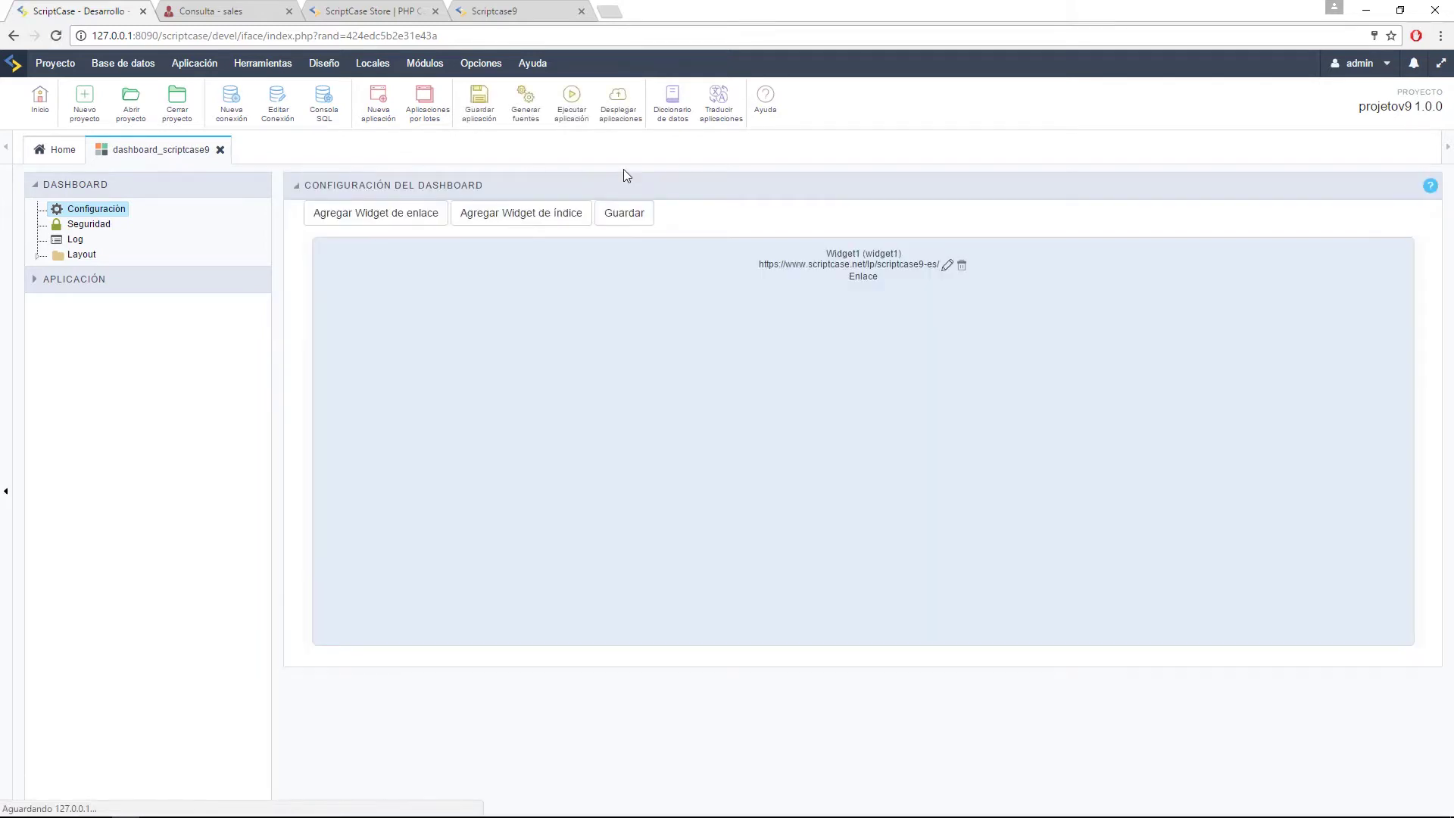
# Step: Run the dashboard, look through the linked page inside its widget and return to the dashboard configuration
pyautogui.click(573, 106)
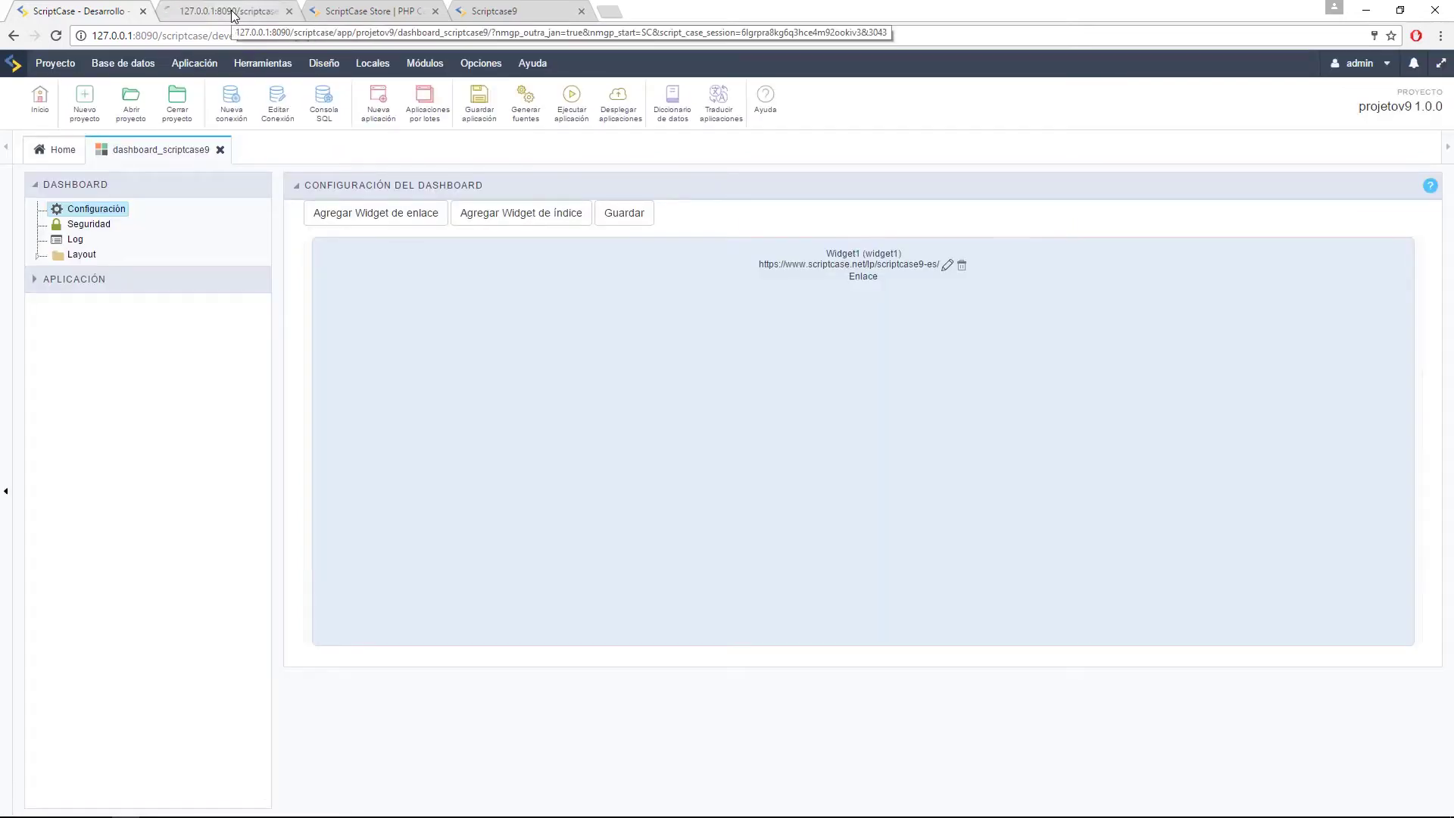
pyautogui.click(231, 15)
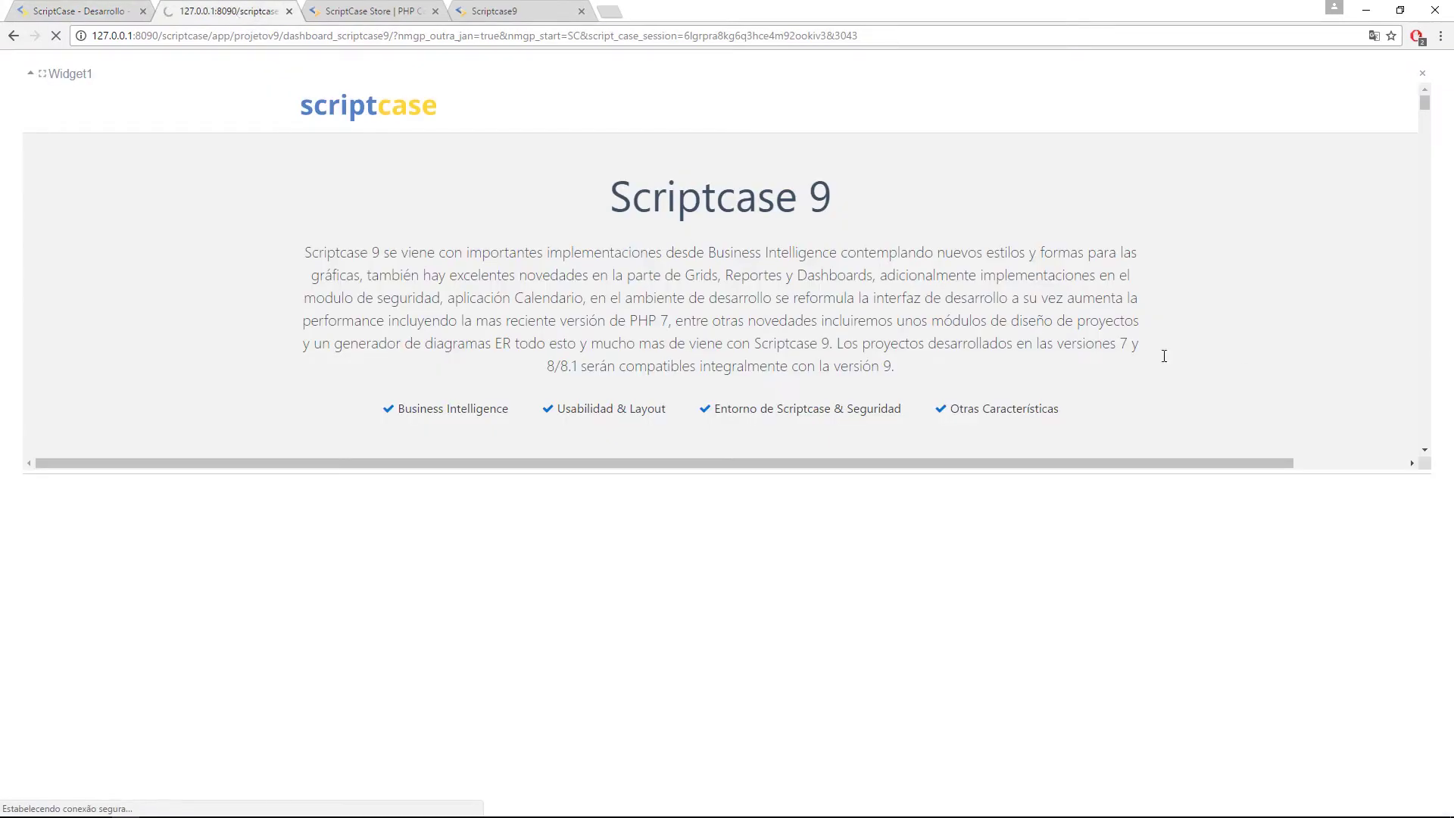
pyautogui.click(1425, 122)
pyautogui.moveTo(1452, 303); pyautogui.dragTo(1415, 91)
pyautogui.click(66, 9)
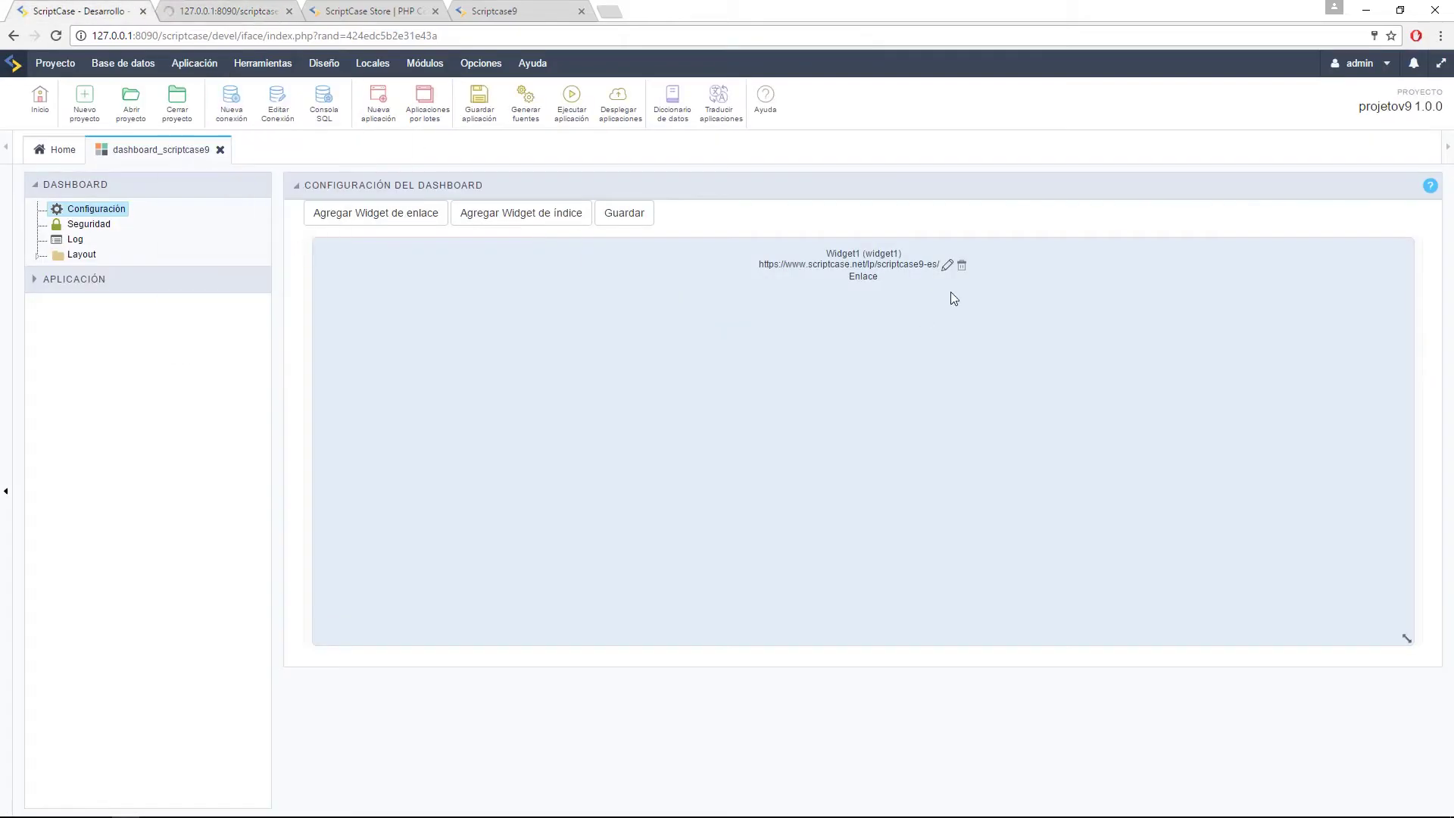
# Step: Change the link widget's title to "Novedades SC9" and save the widget
pyautogui.click(946, 264)
pyautogui.moveTo(605, 238); pyautogui.dragTo(370, 236)
pyautogui.write('Noveda')
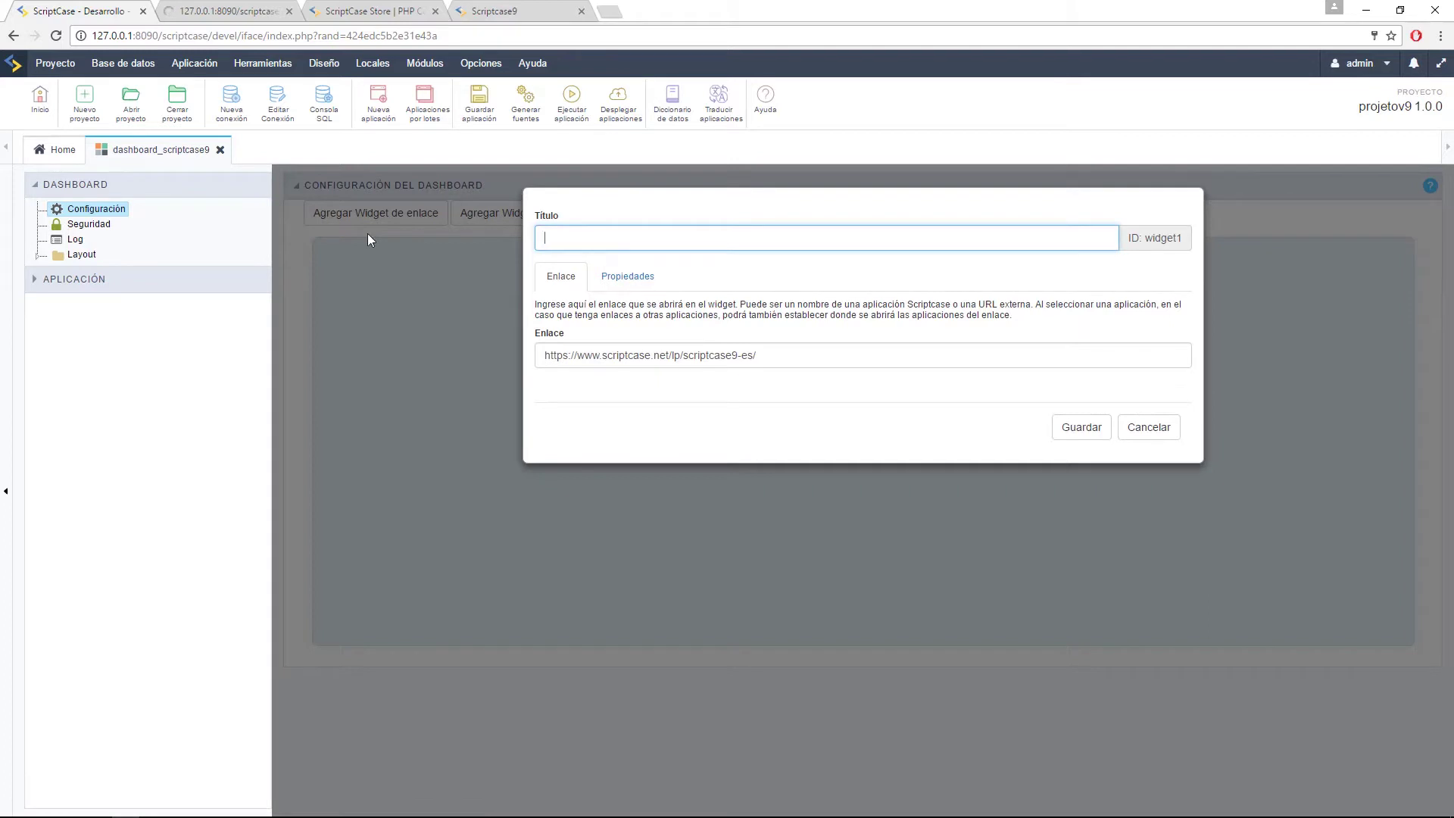
pyautogui.write('des SC9')
pyautogui.click(1079, 427)
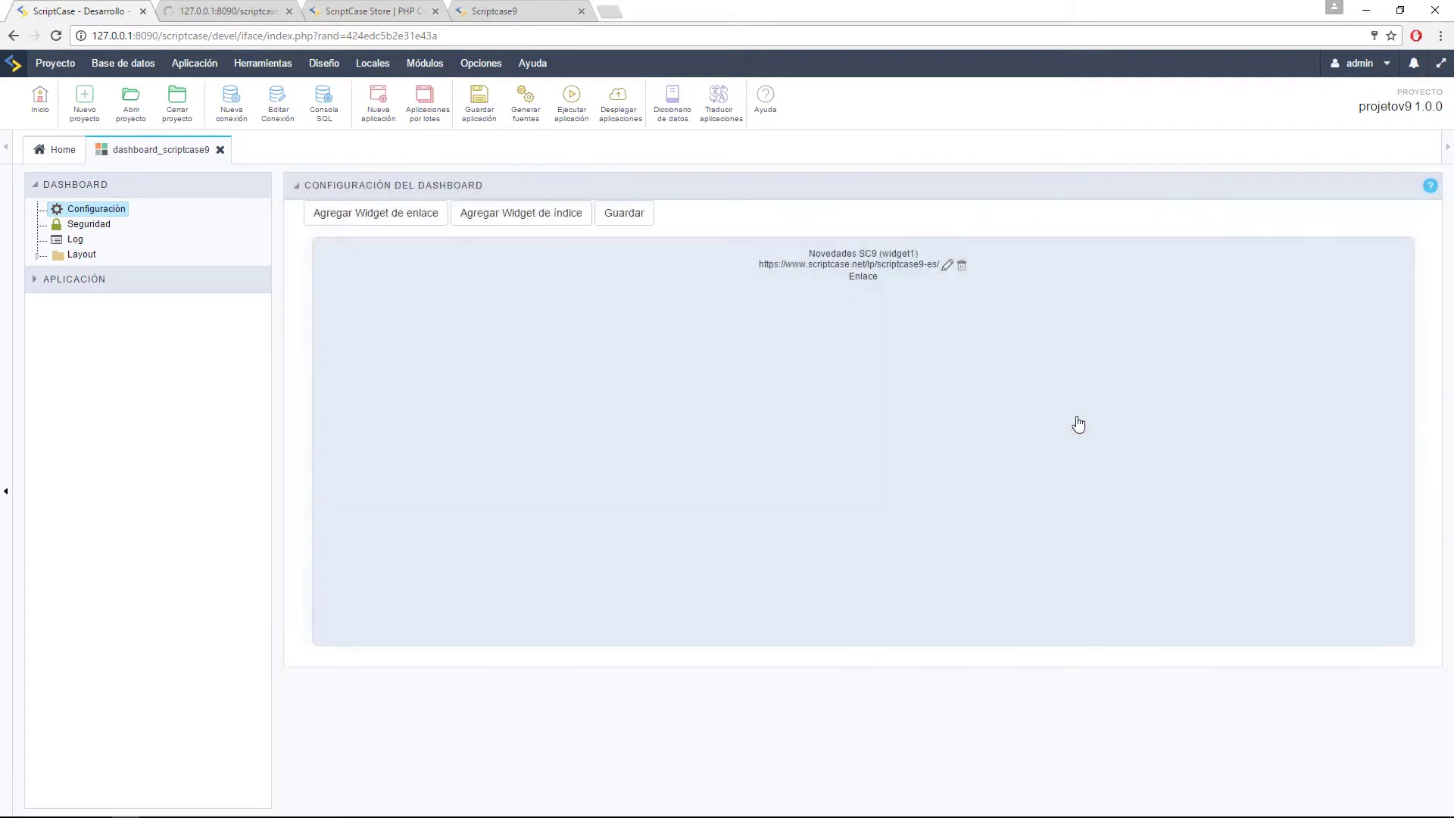
# Step: Open the execution properties of the Novedades SC9 widget and toggle its Mover option
pyautogui.click(946, 268)
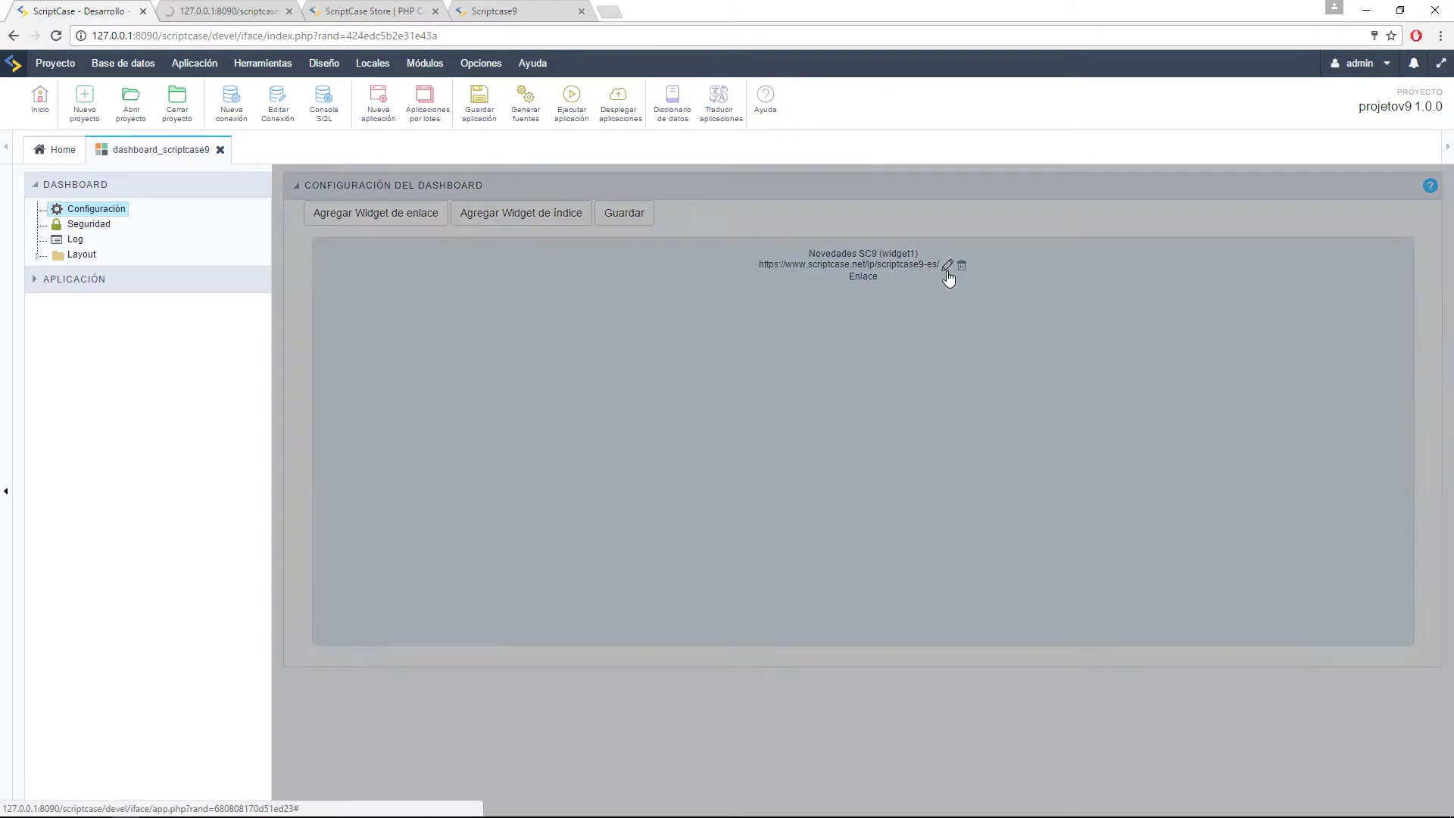
pyautogui.click(627, 278)
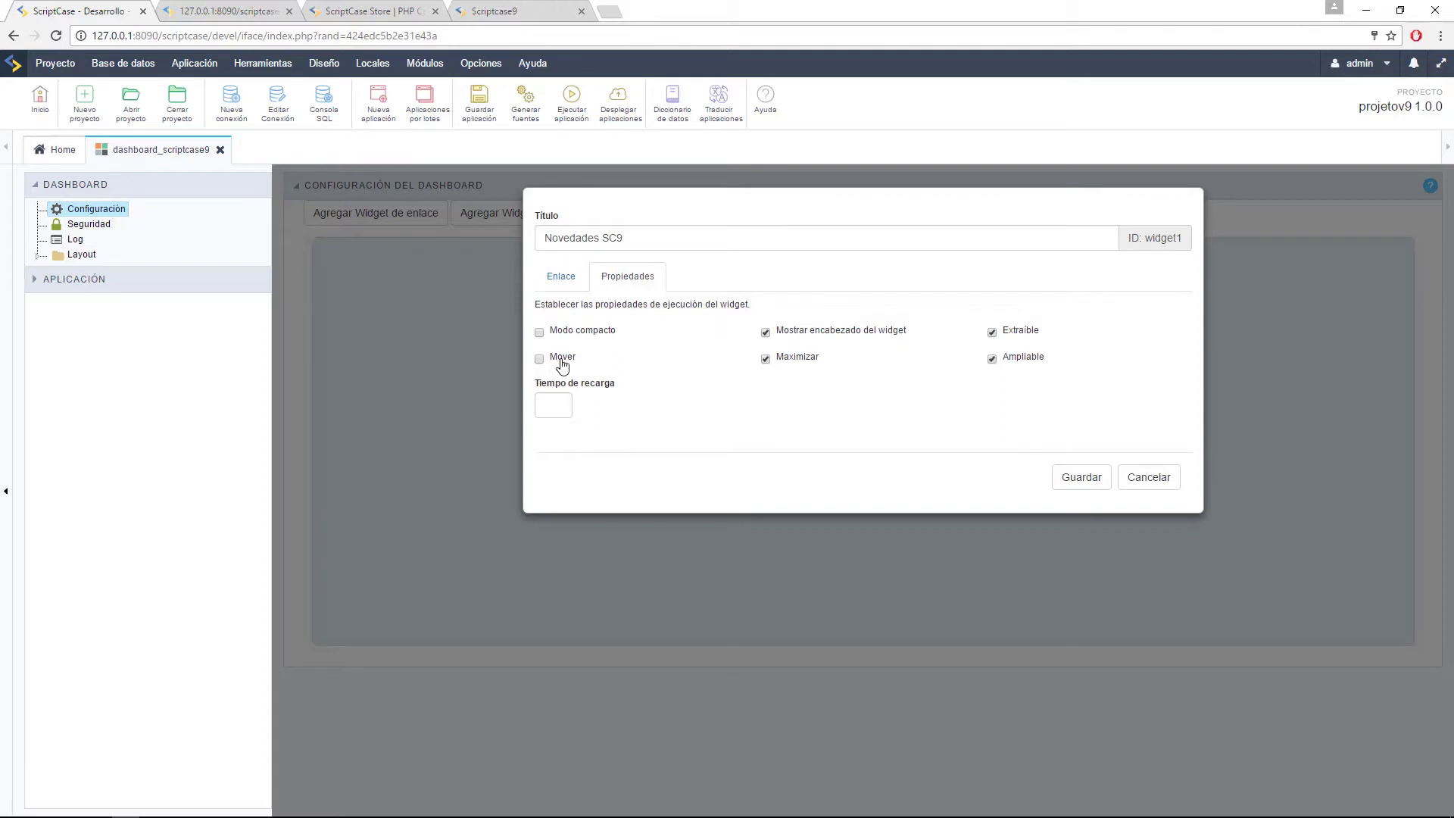
pyautogui.click(562, 361)
# Step: Close the store and Scriptcase 9 browser pages, and test maximizing and restoring the widget in the running dashboard
pyautogui.click(493, 9)
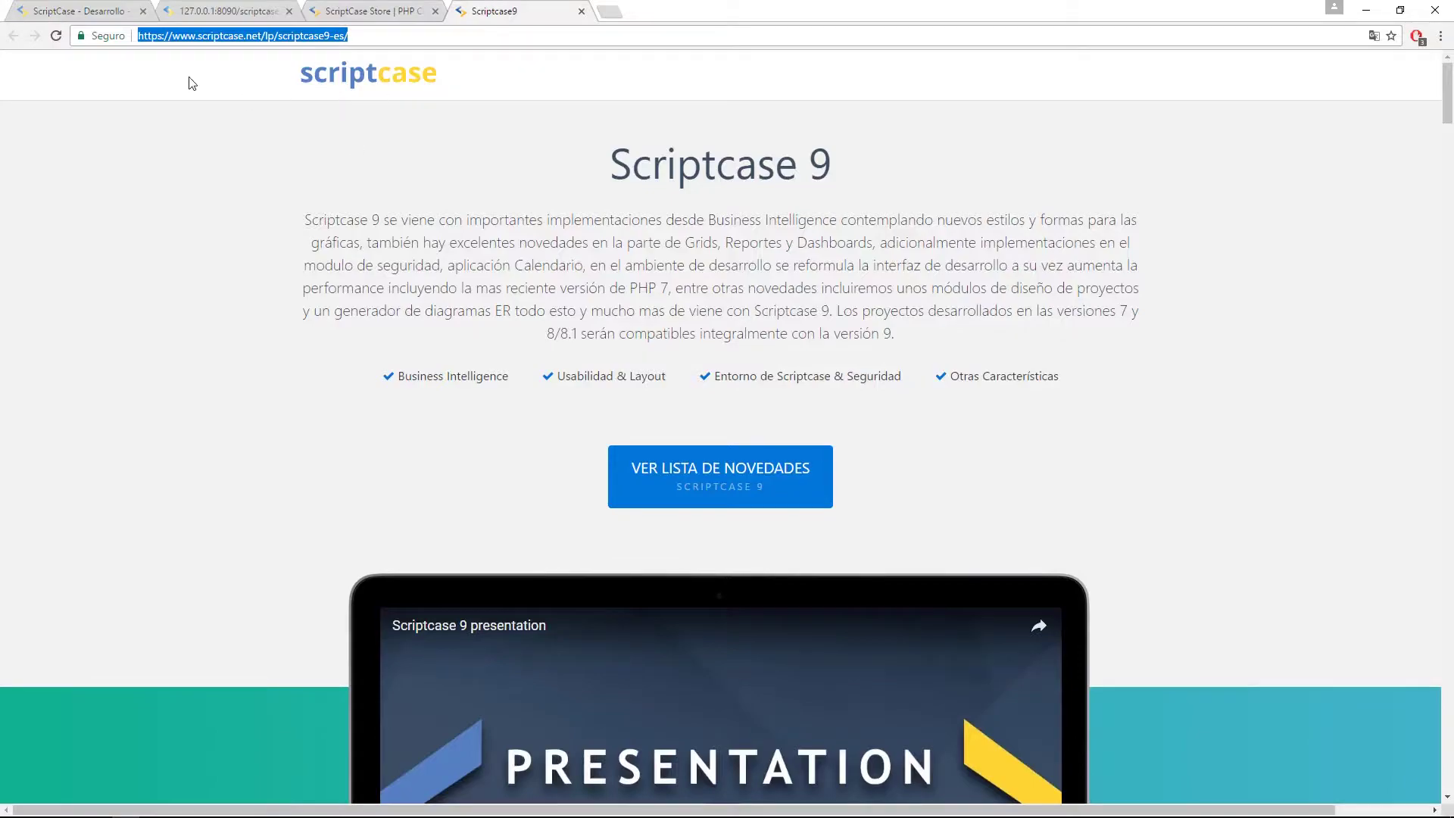
pyautogui.click(364, 11)
pyautogui.click(223, 10)
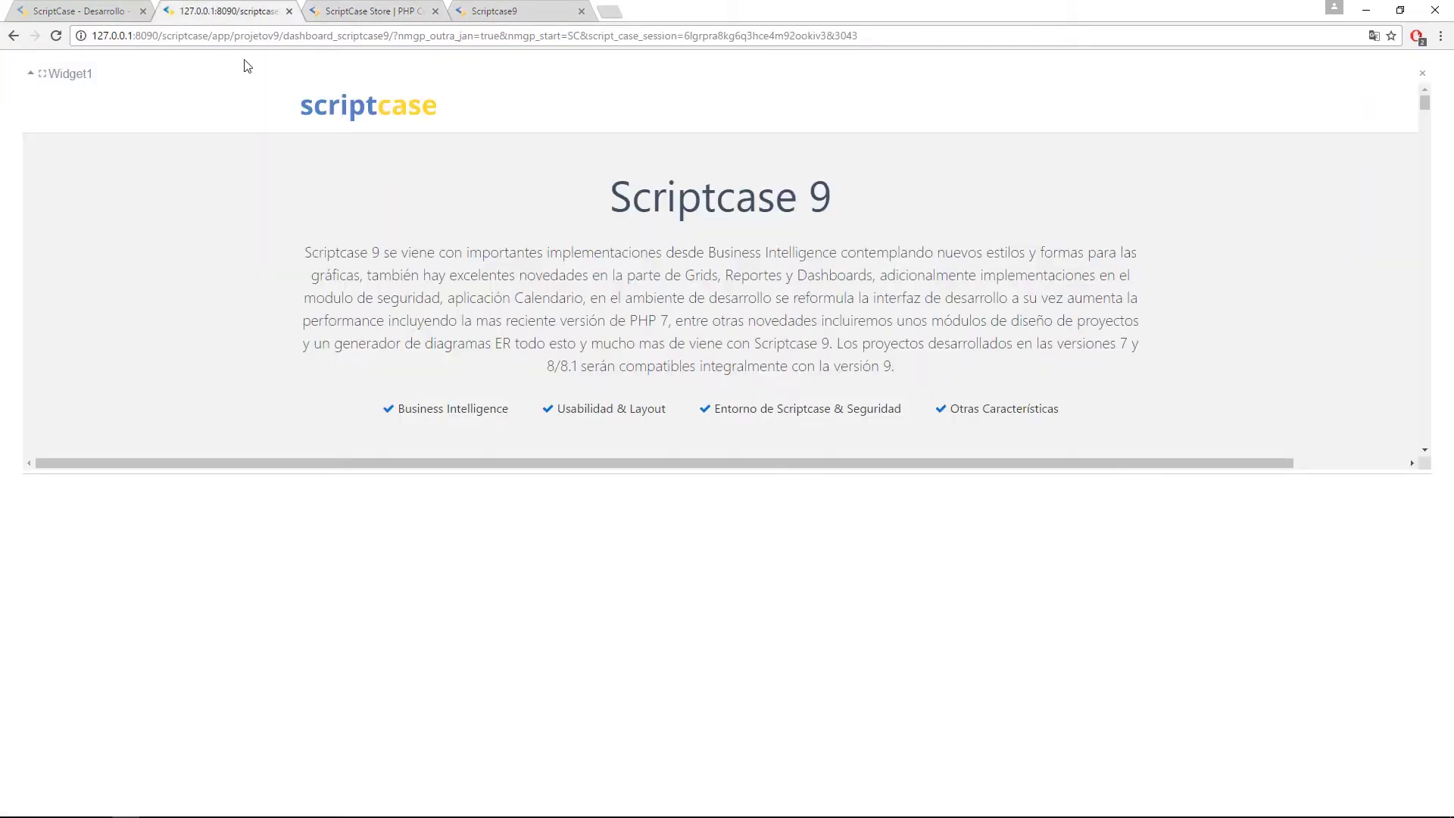
pyautogui.click(435, 10)
pyautogui.click(435, 11)
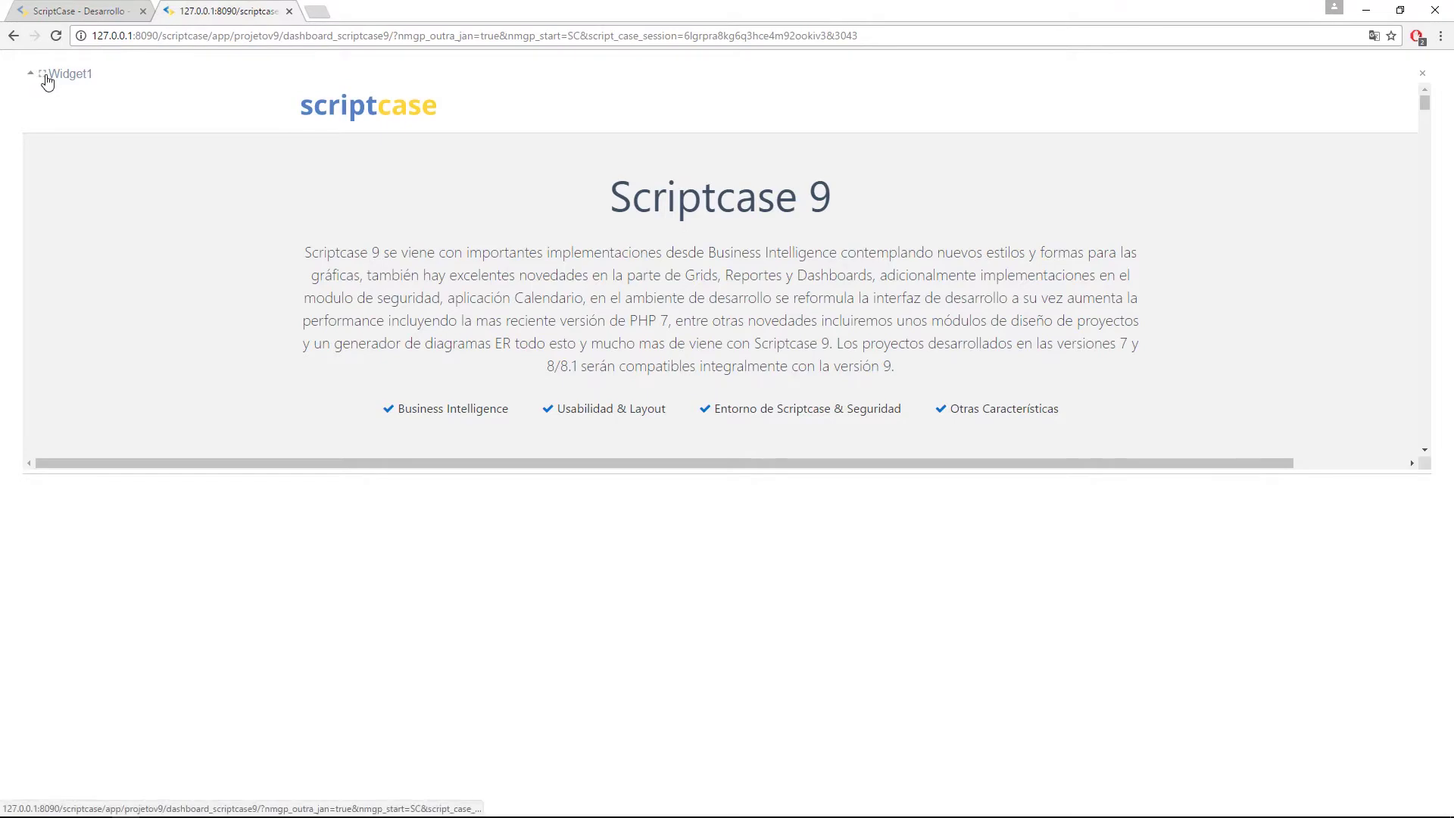
pyautogui.click(47, 79)
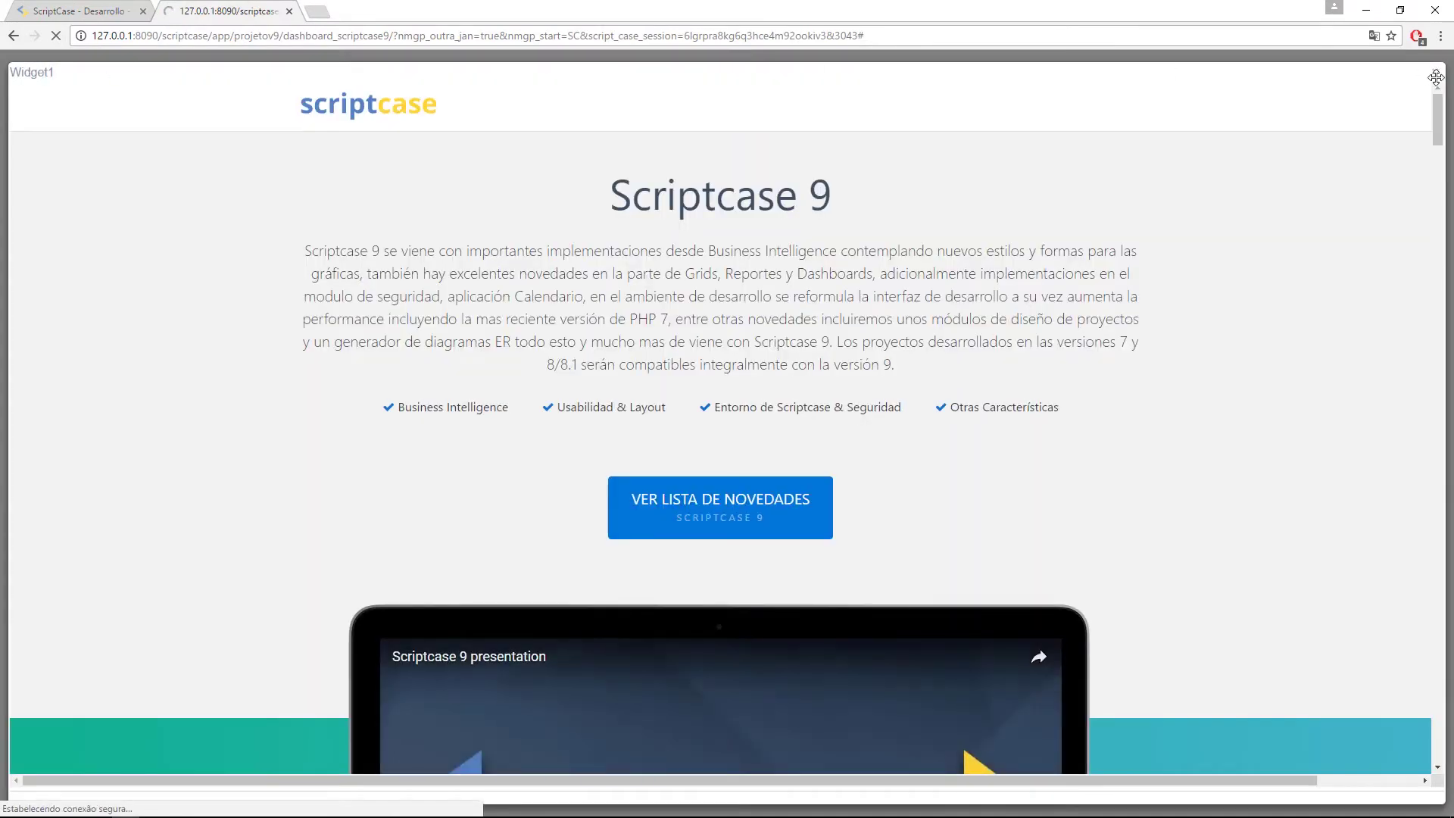
pyautogui.click(1437, 78)
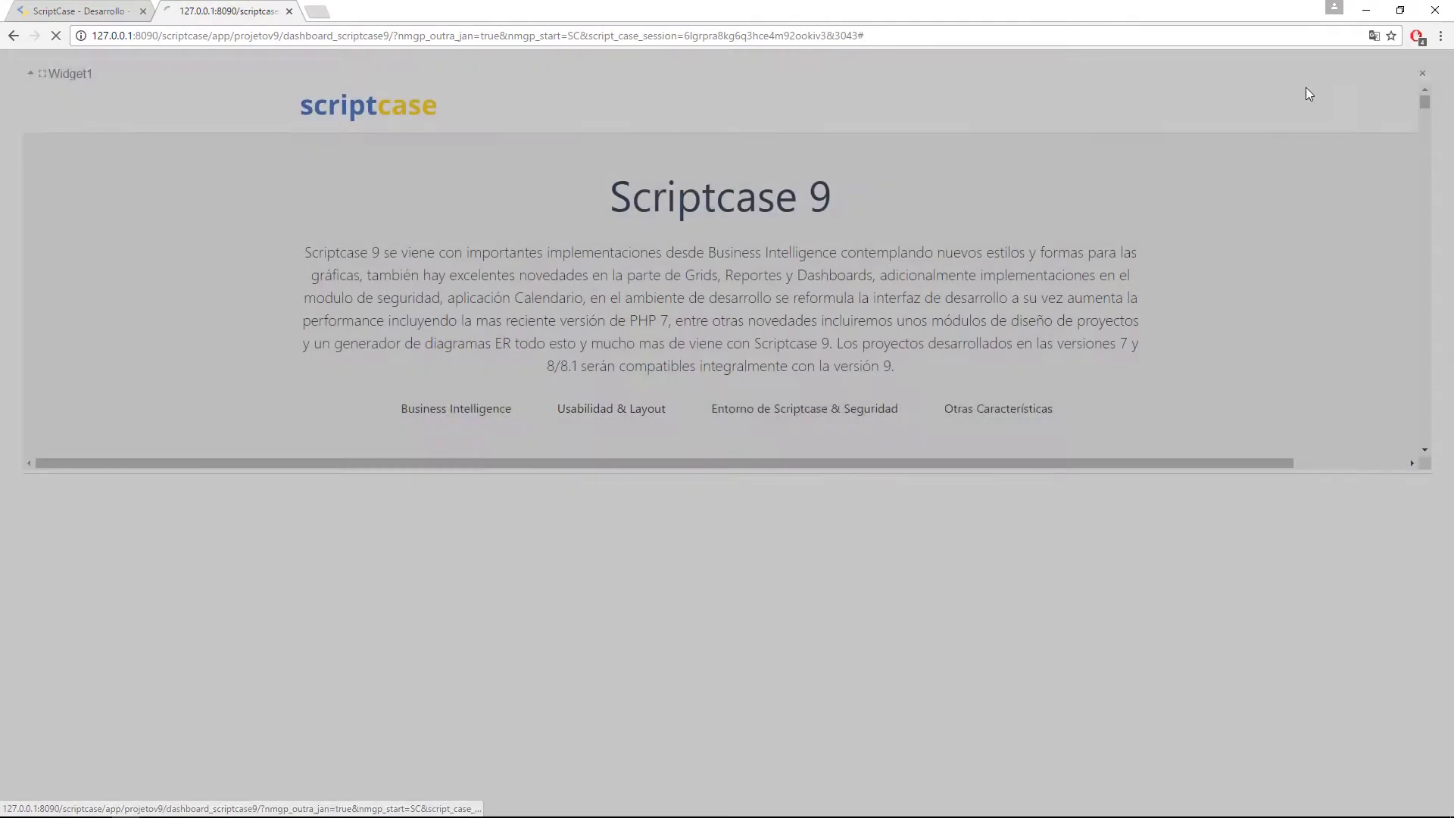
# Step: Return to the dashboard configuration and save the Novedades SC9 widget's properties
pyautogui.click(57, 10)
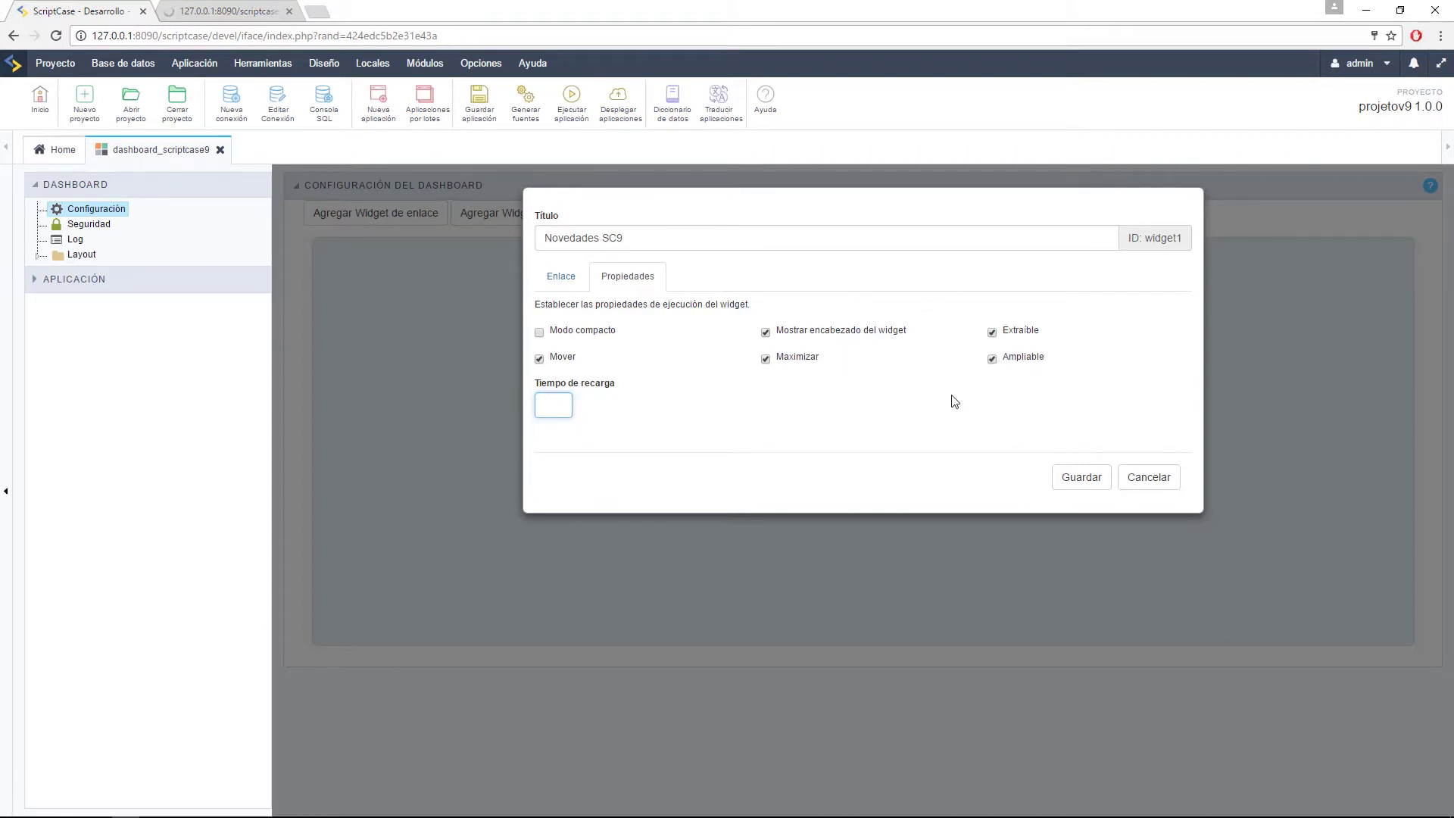
pyautogui.click(1081, 478)
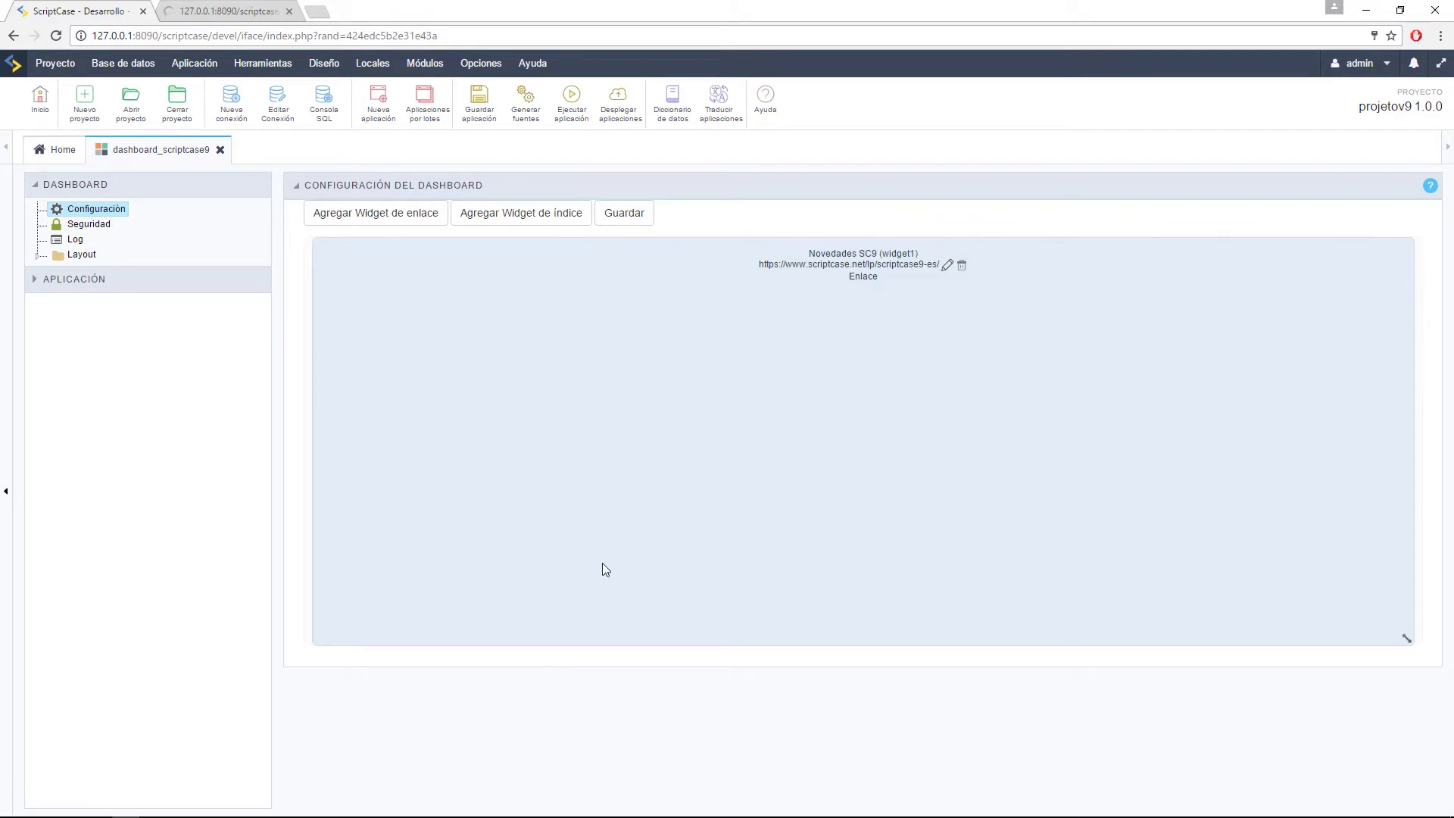
# Step: Add an index widget that uses the conn_mysql connection and the orders table
pyautogui.click(539, 221)
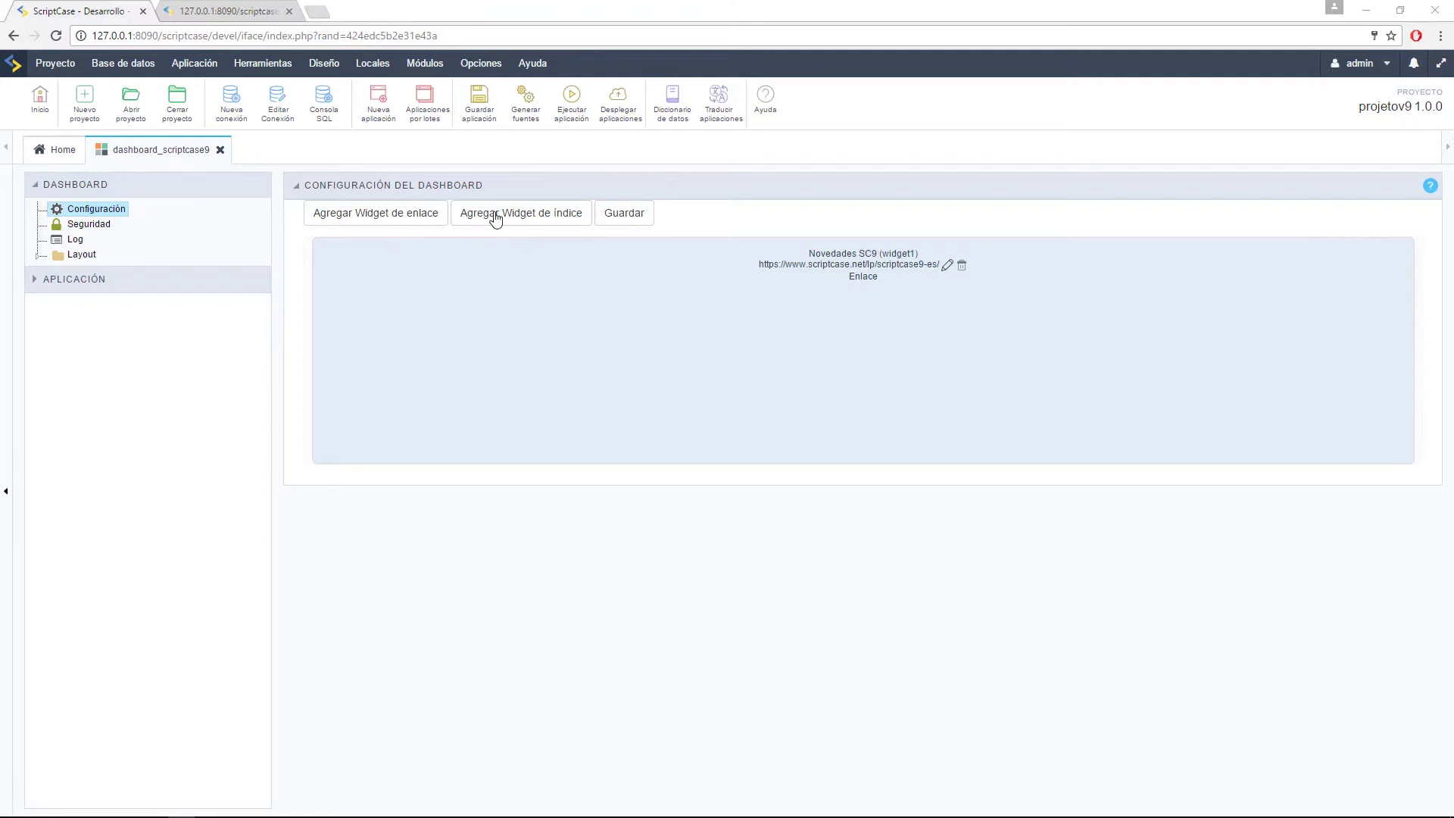
pyautogui.click(495, 219)
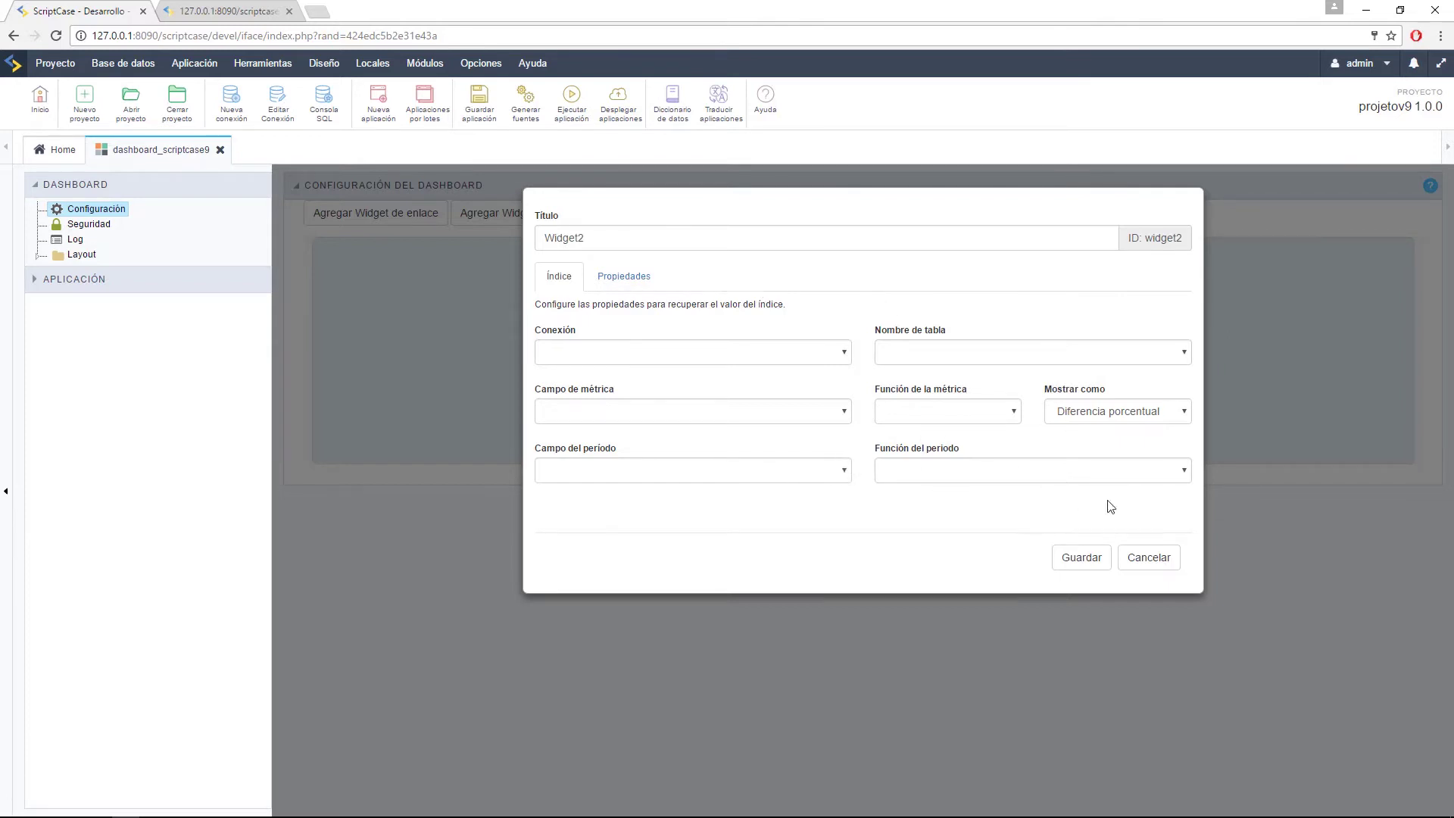
pyautogui.click(656, 353)
pyautogui.click(590, 395)
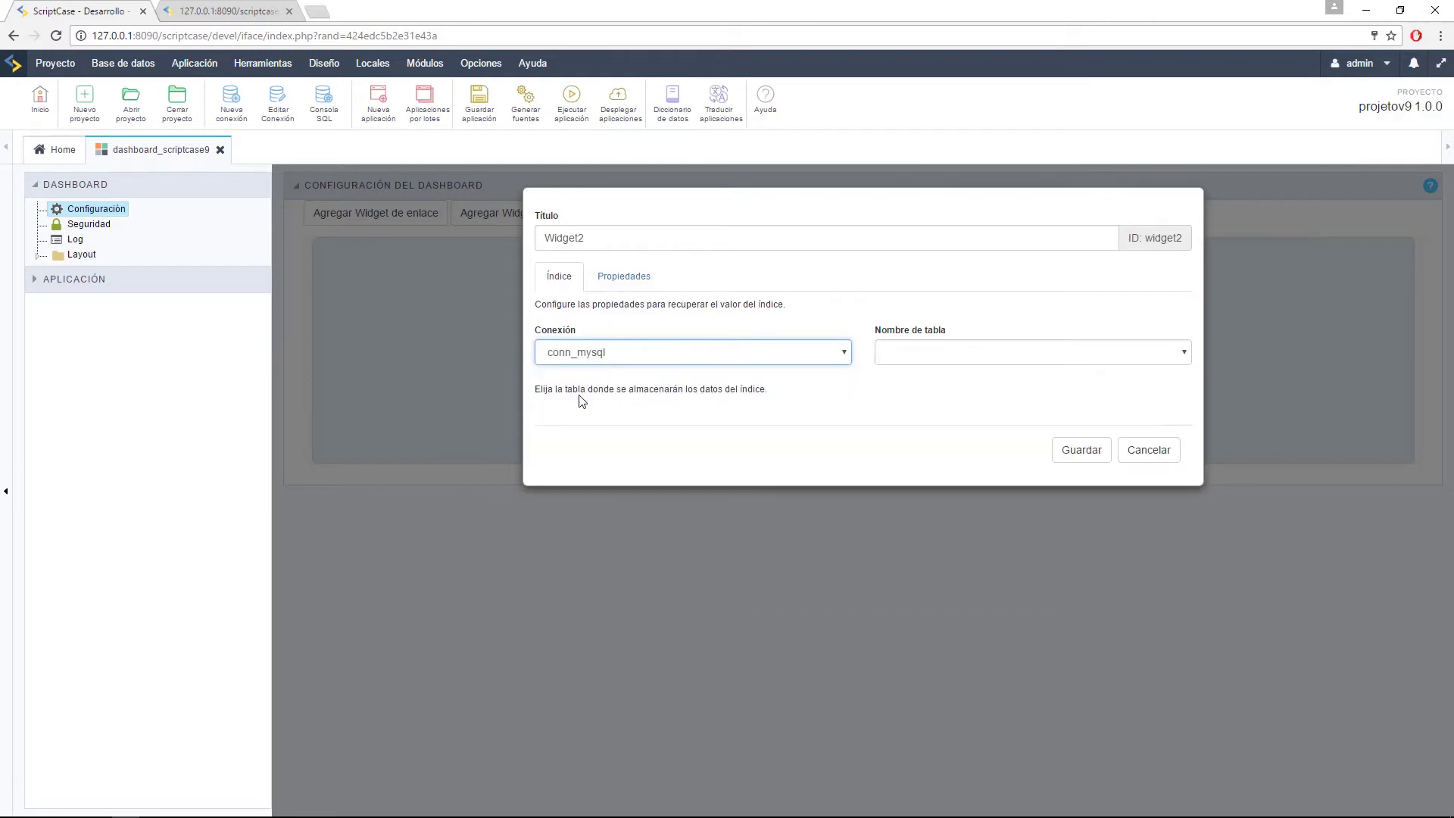
pyautogui.click(967, 354)
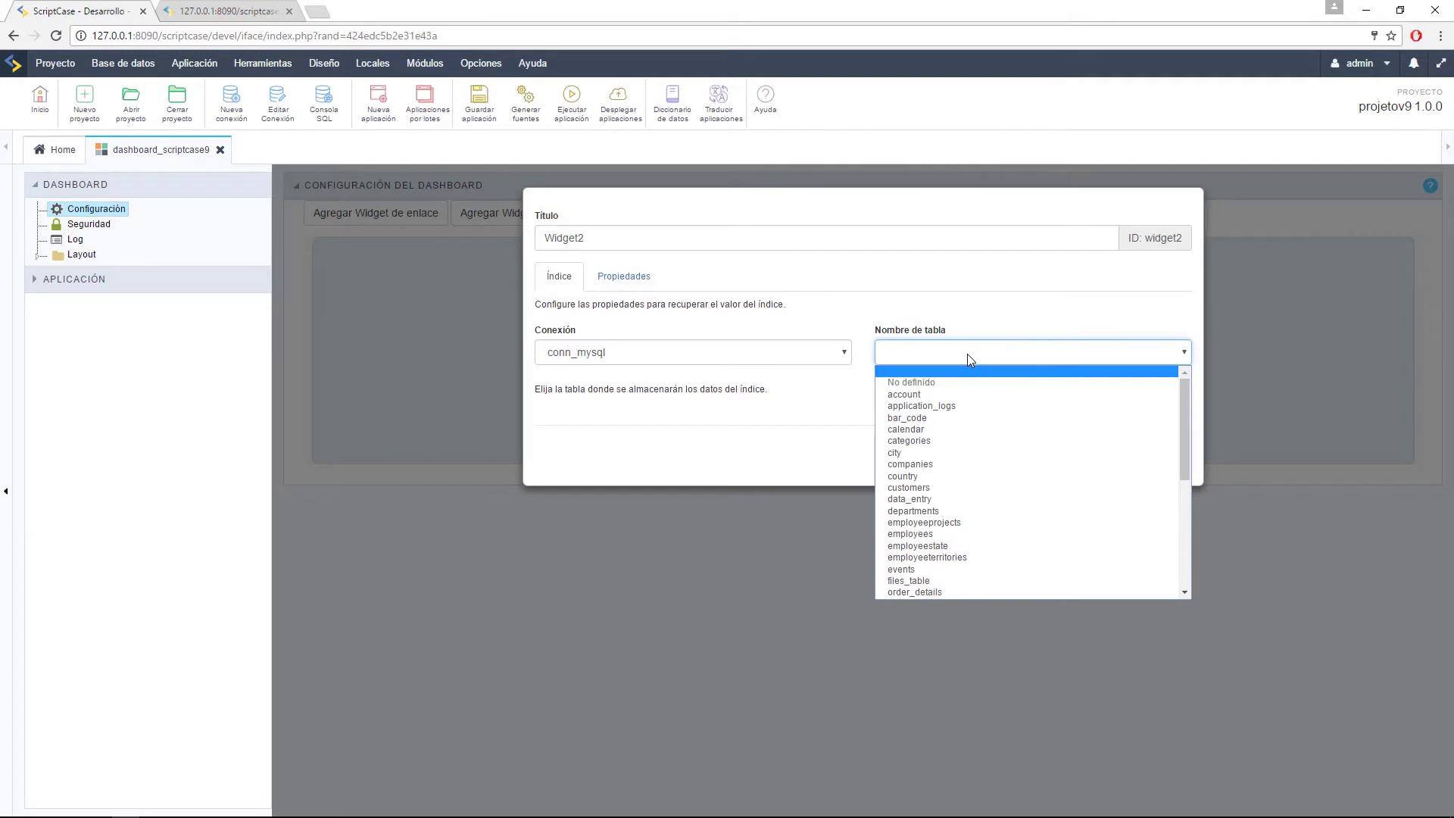
pyautogui.scroll(-5, 988, 532)
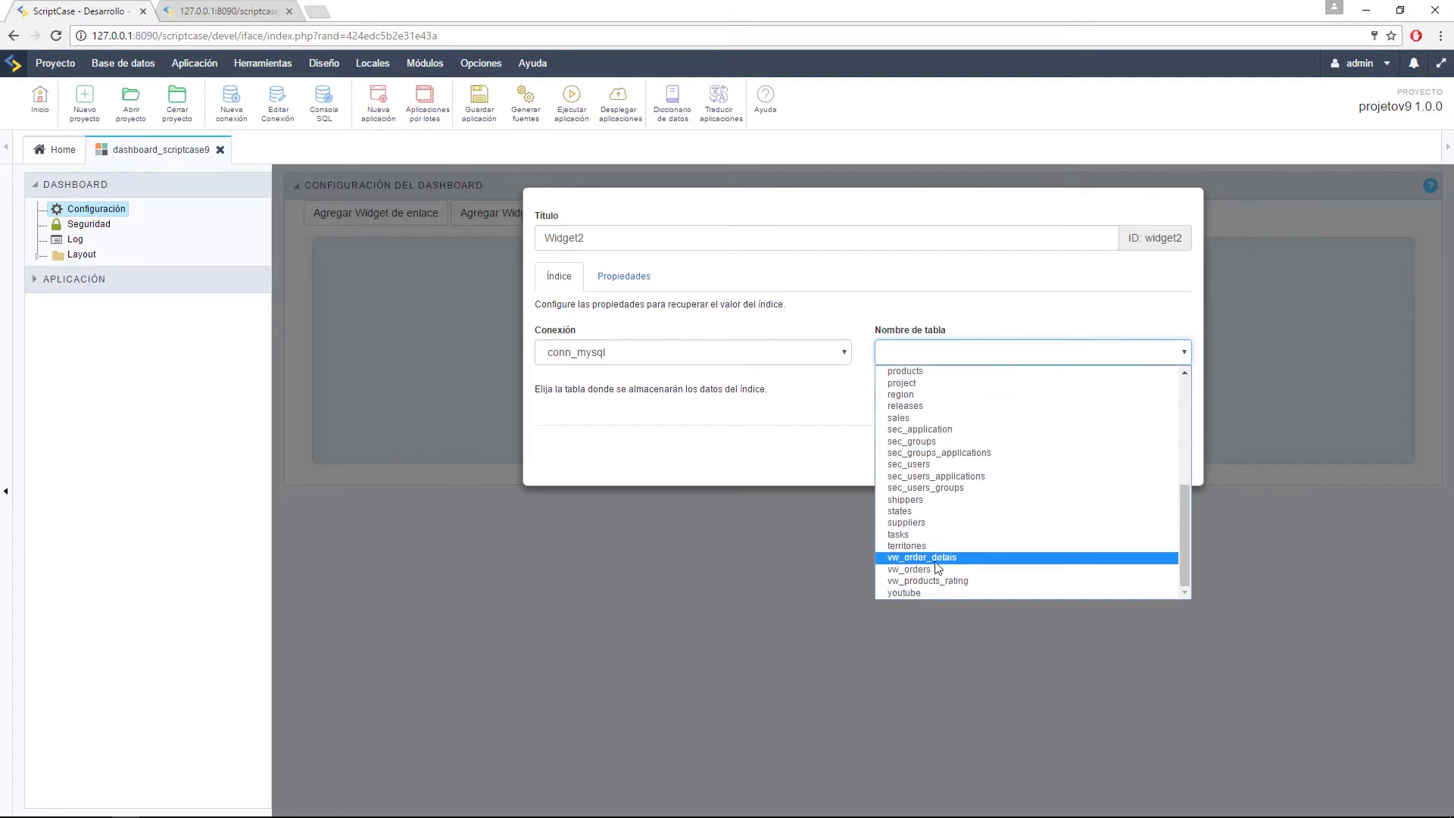
pyautogui.scroll(3, 939, 579)
pyautogui.scroll(1, 938, 584)
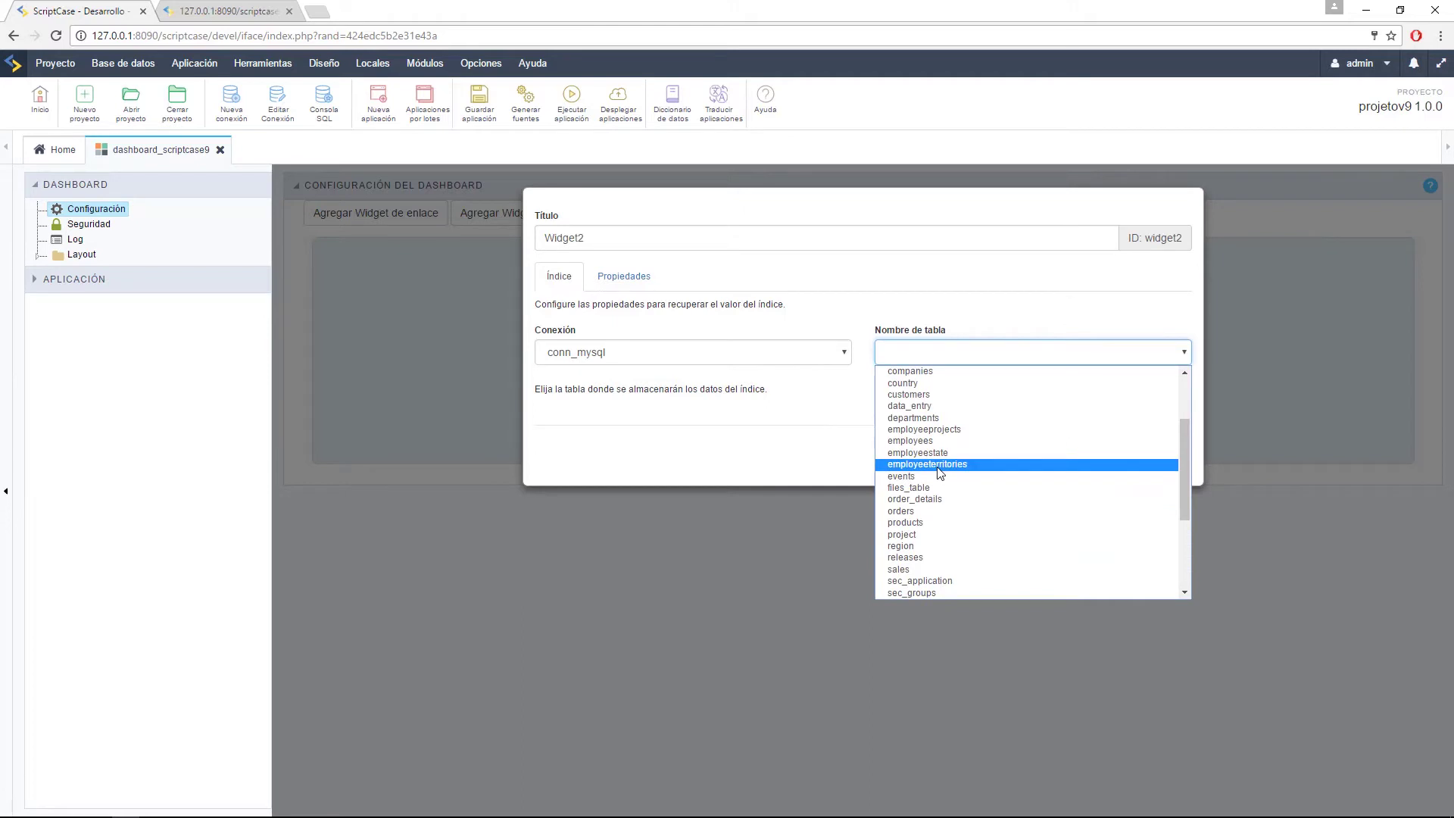
pyautogui.click(931, 509)
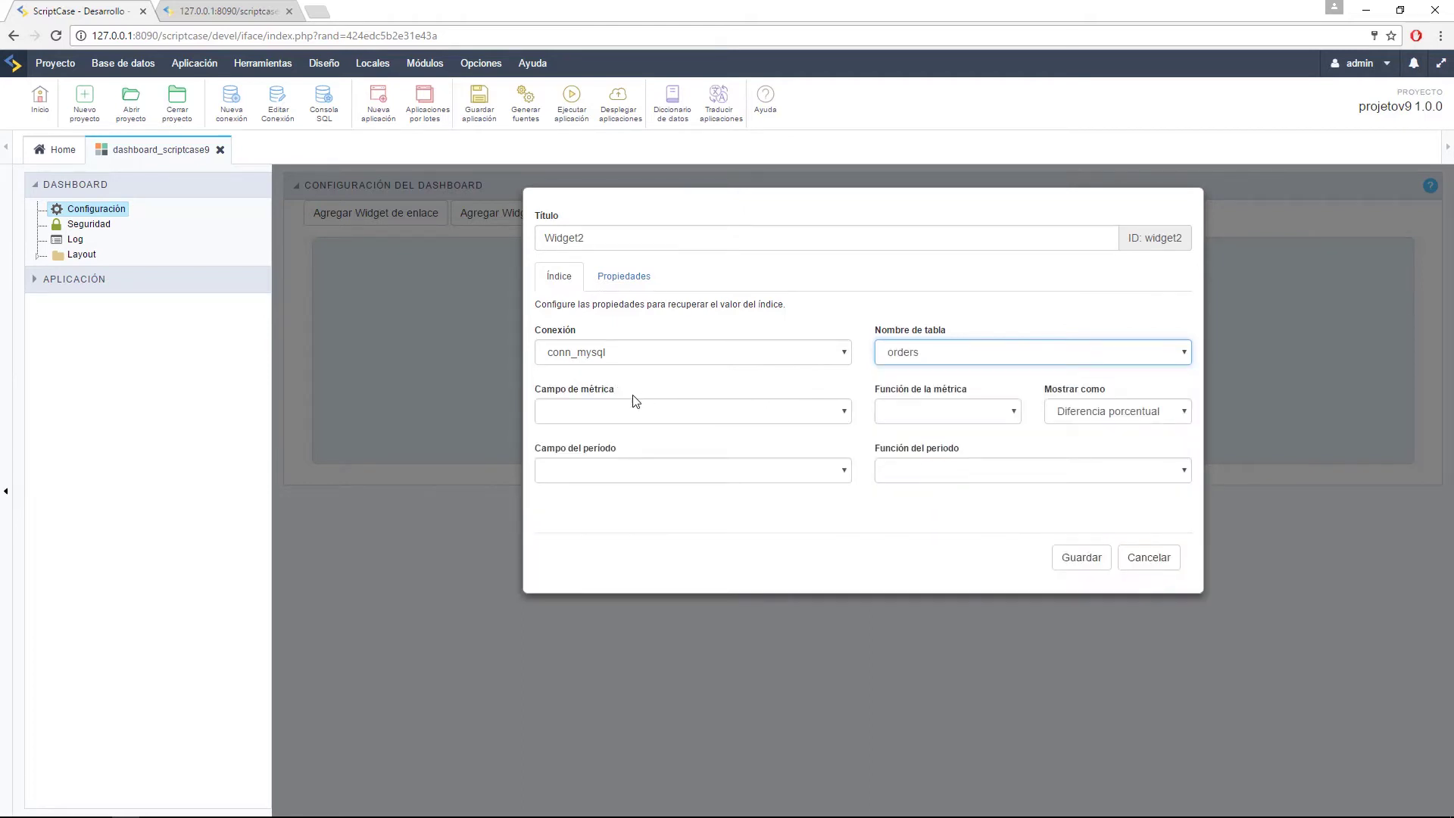
# Step: Set the index widget's metric field to orderid with the Recuento Dist. function, shown as Valor
pyautogui.click(833, 410)
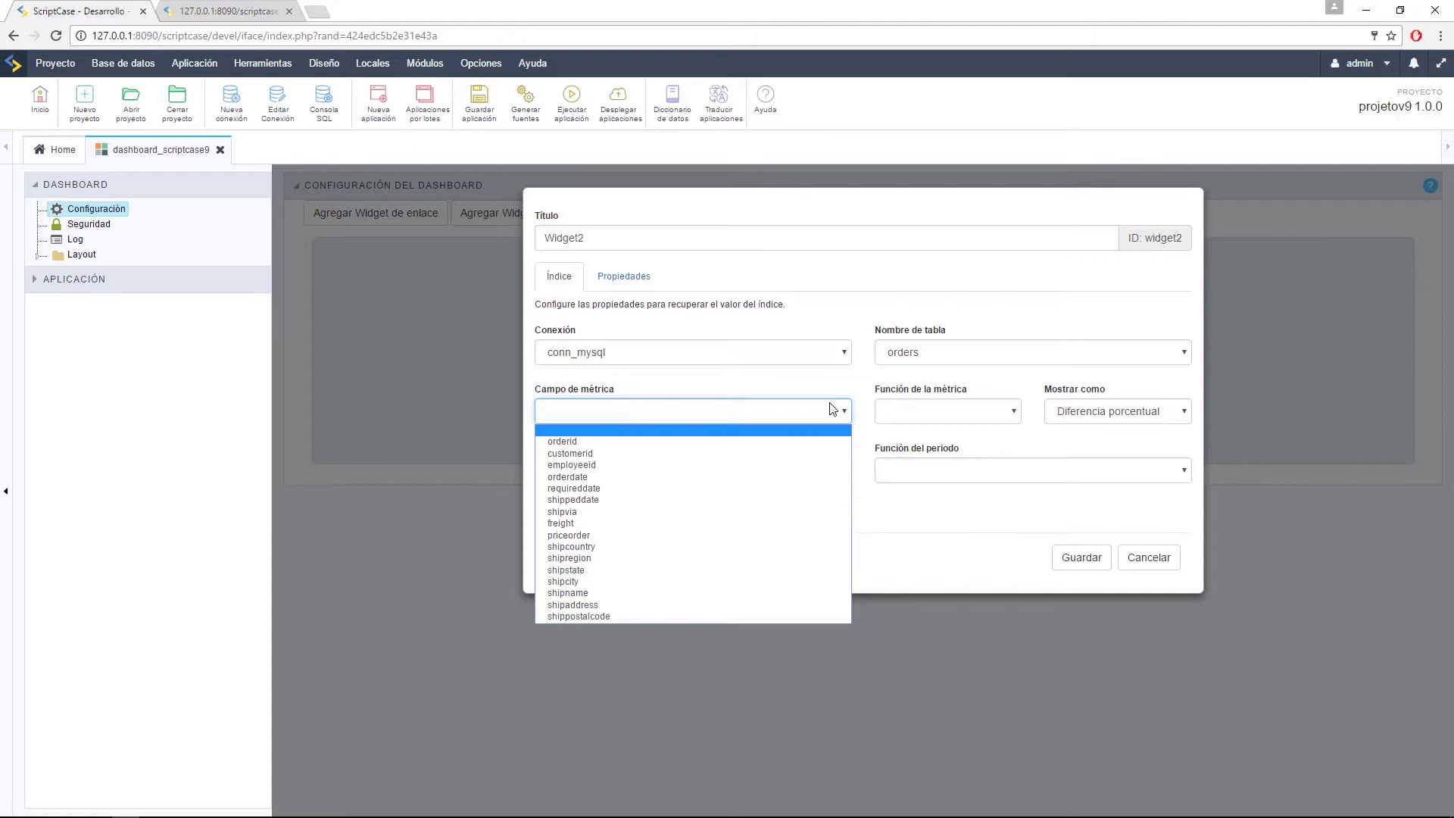
pyautogui.click(567, 442)
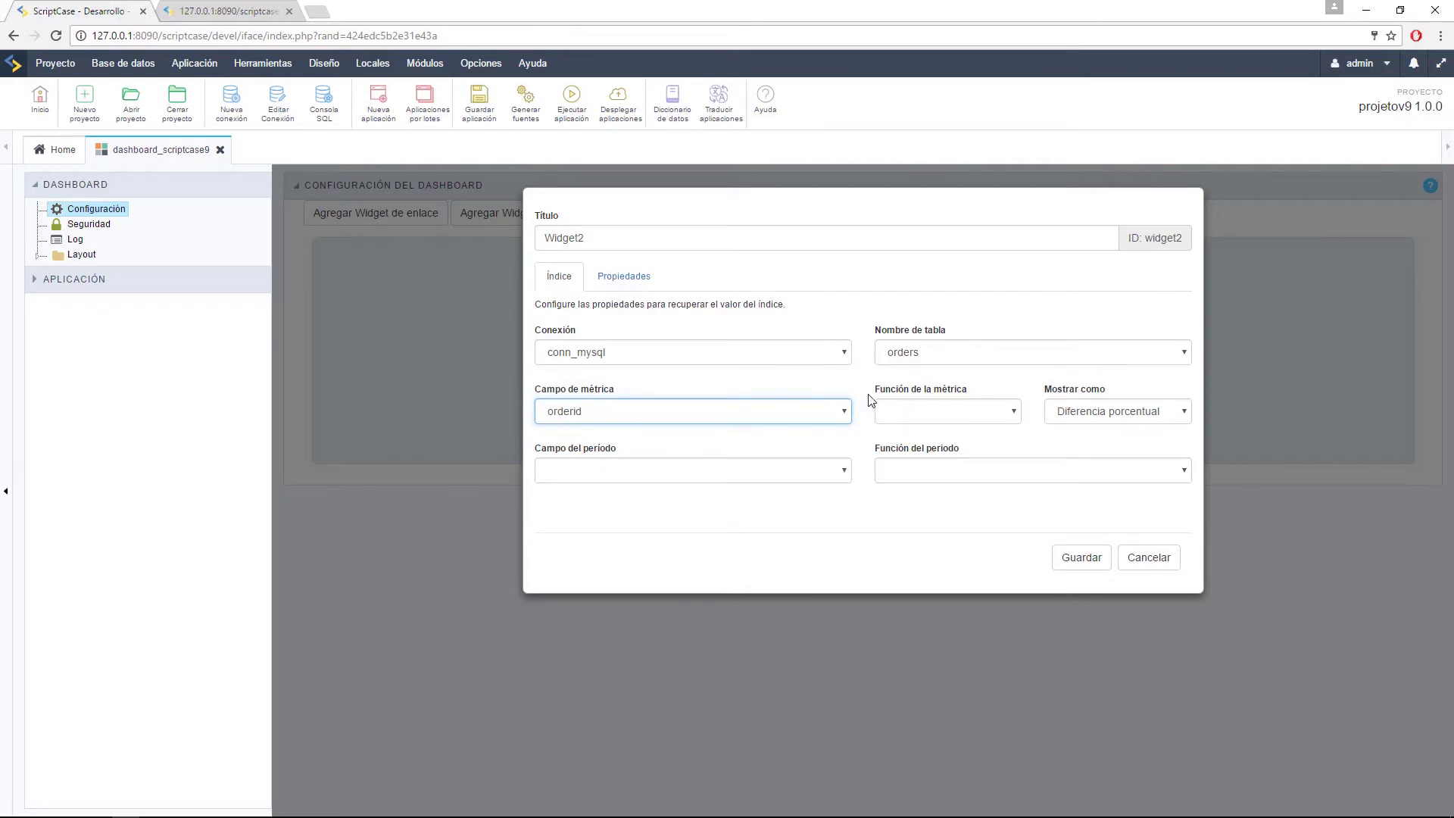
pyautogui.click(949, 411)
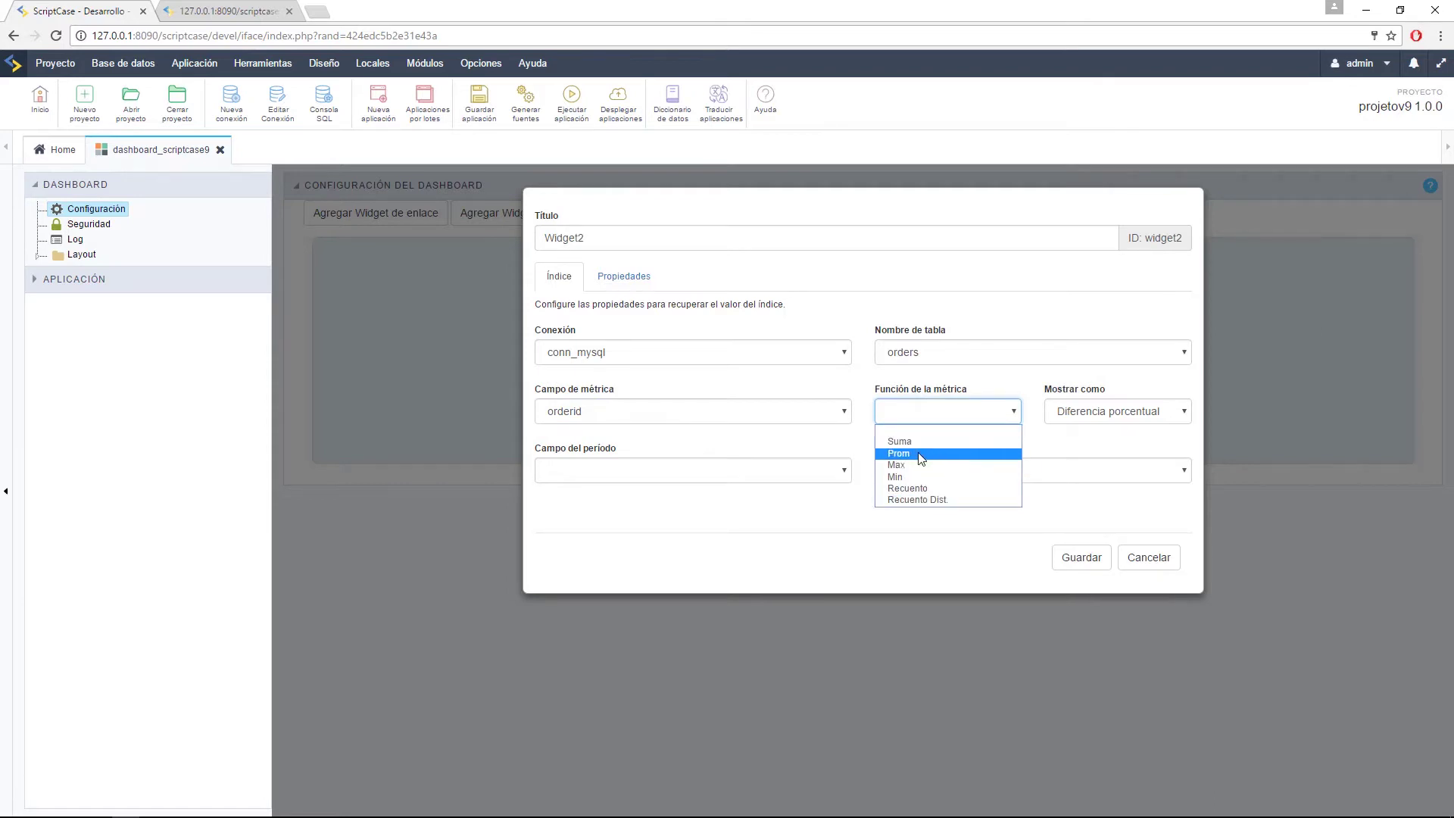
pyautogui.click(974, 502)
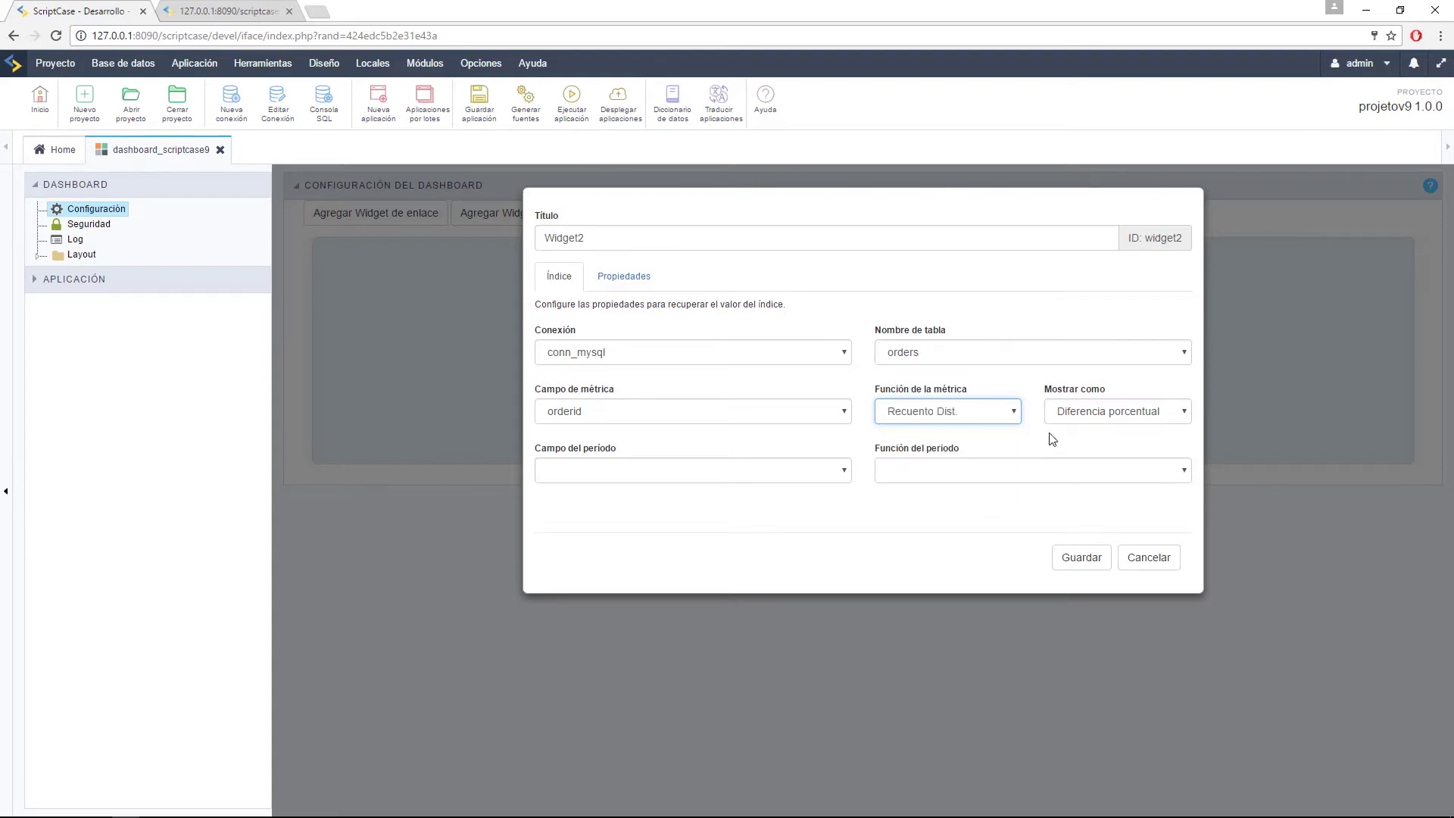
pyautogui.moveTo(1046, 393); pyautogui.dragTo(1101, 393)
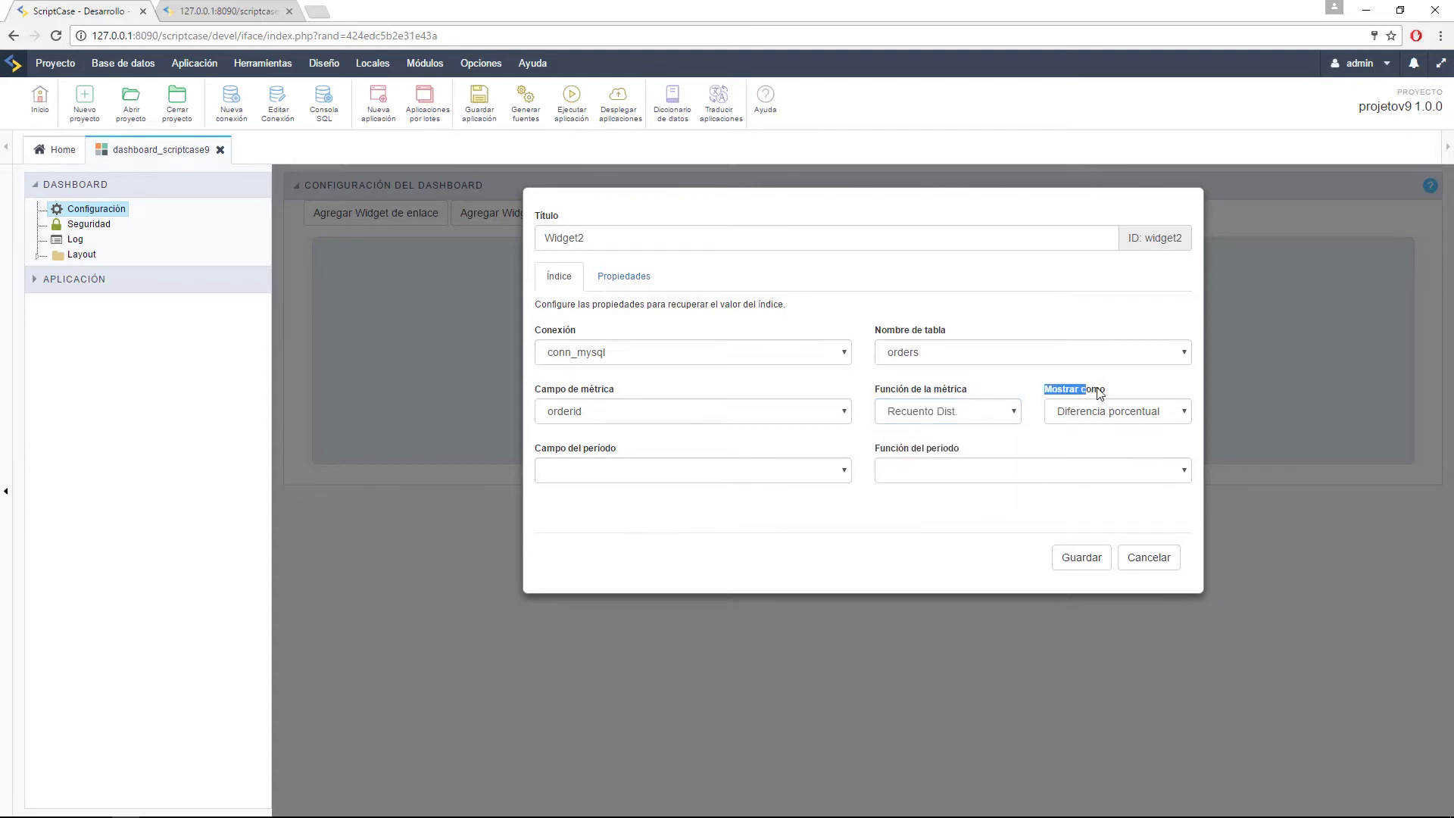
pyautogui.click(1099, 411)
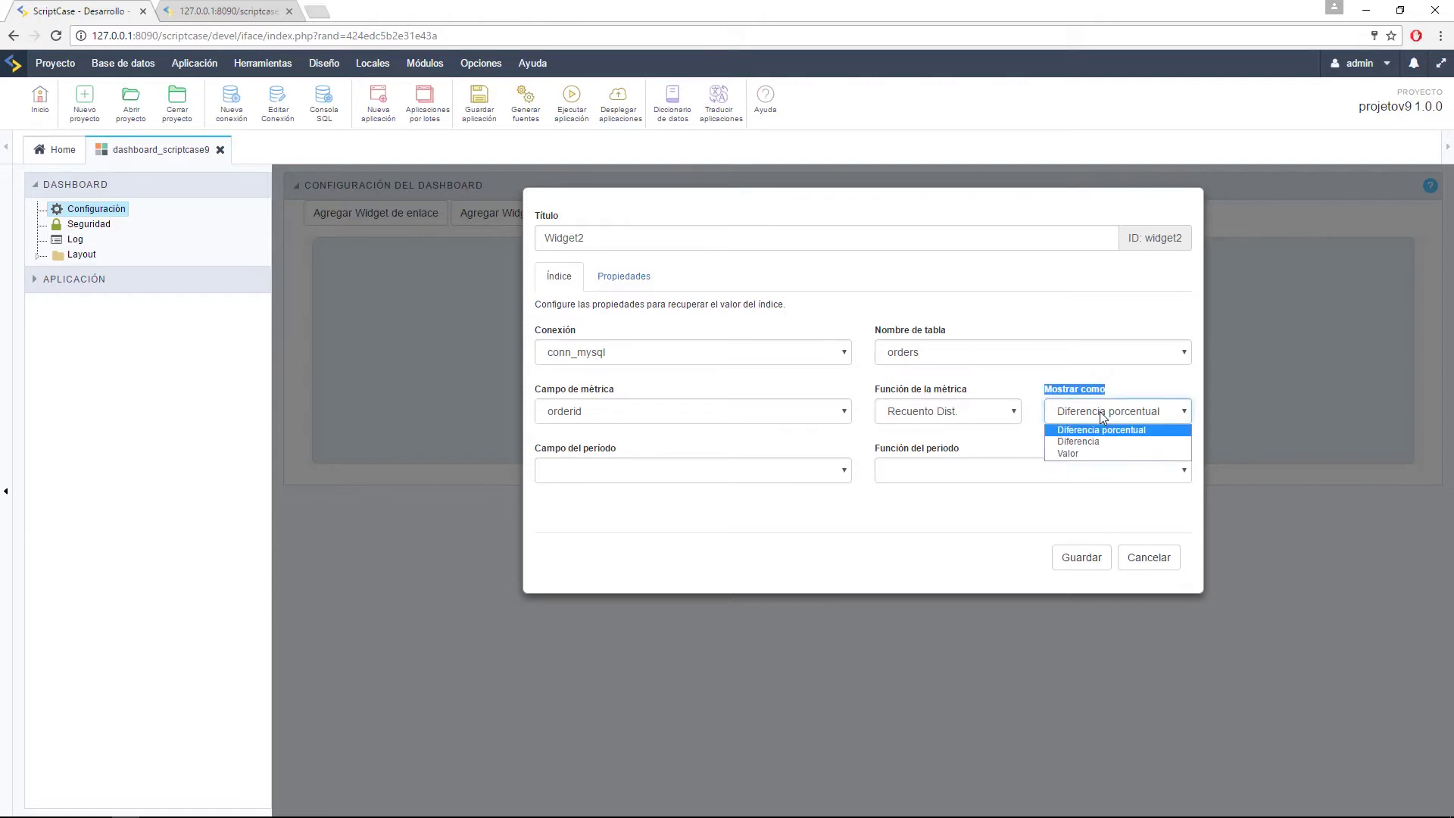
pyautogui.click(1092, 454)
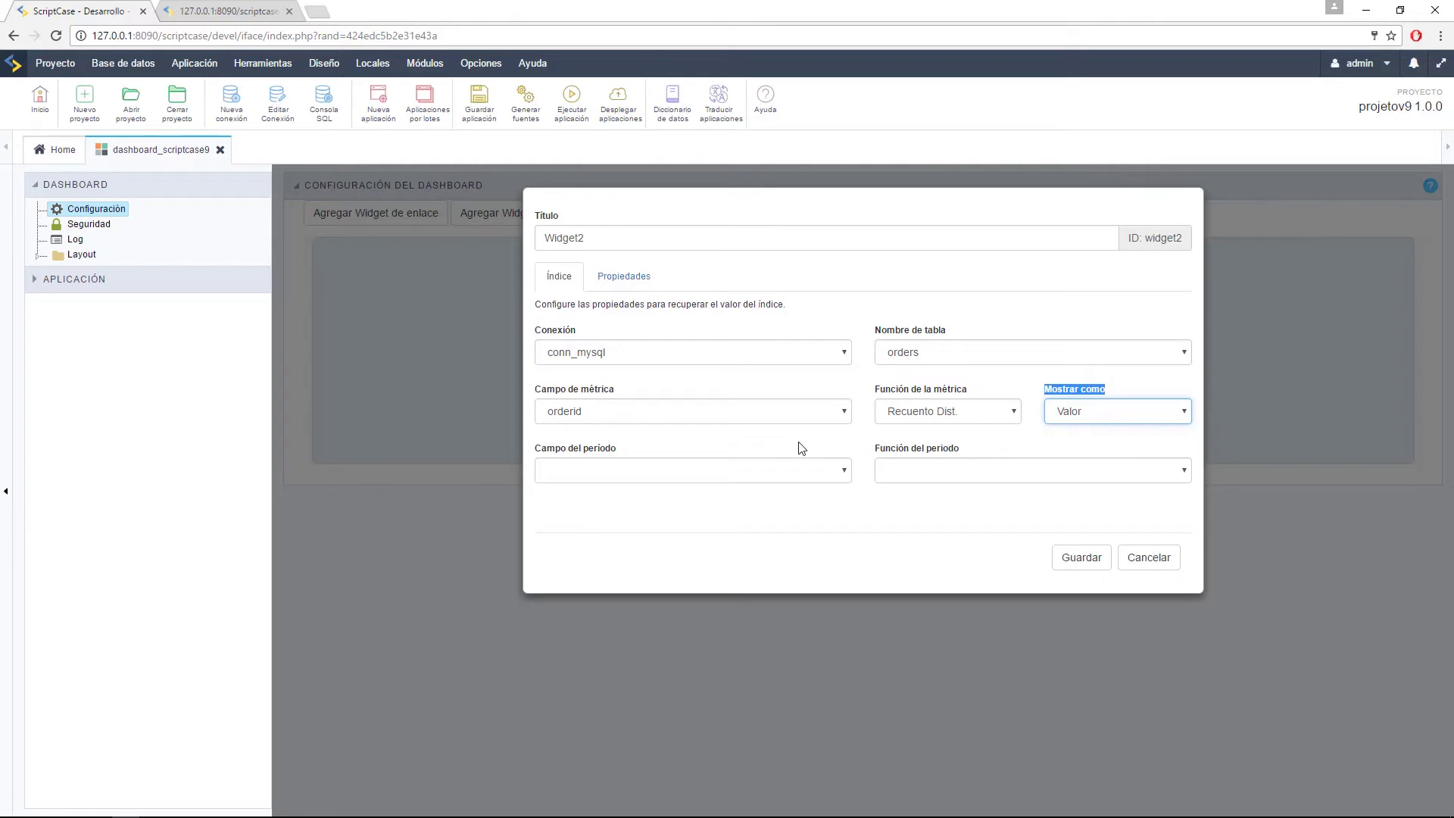
# Step: Set the index widget's period field to orderdate with the Mes function and save the widget
pyautogui.click(735, 471)
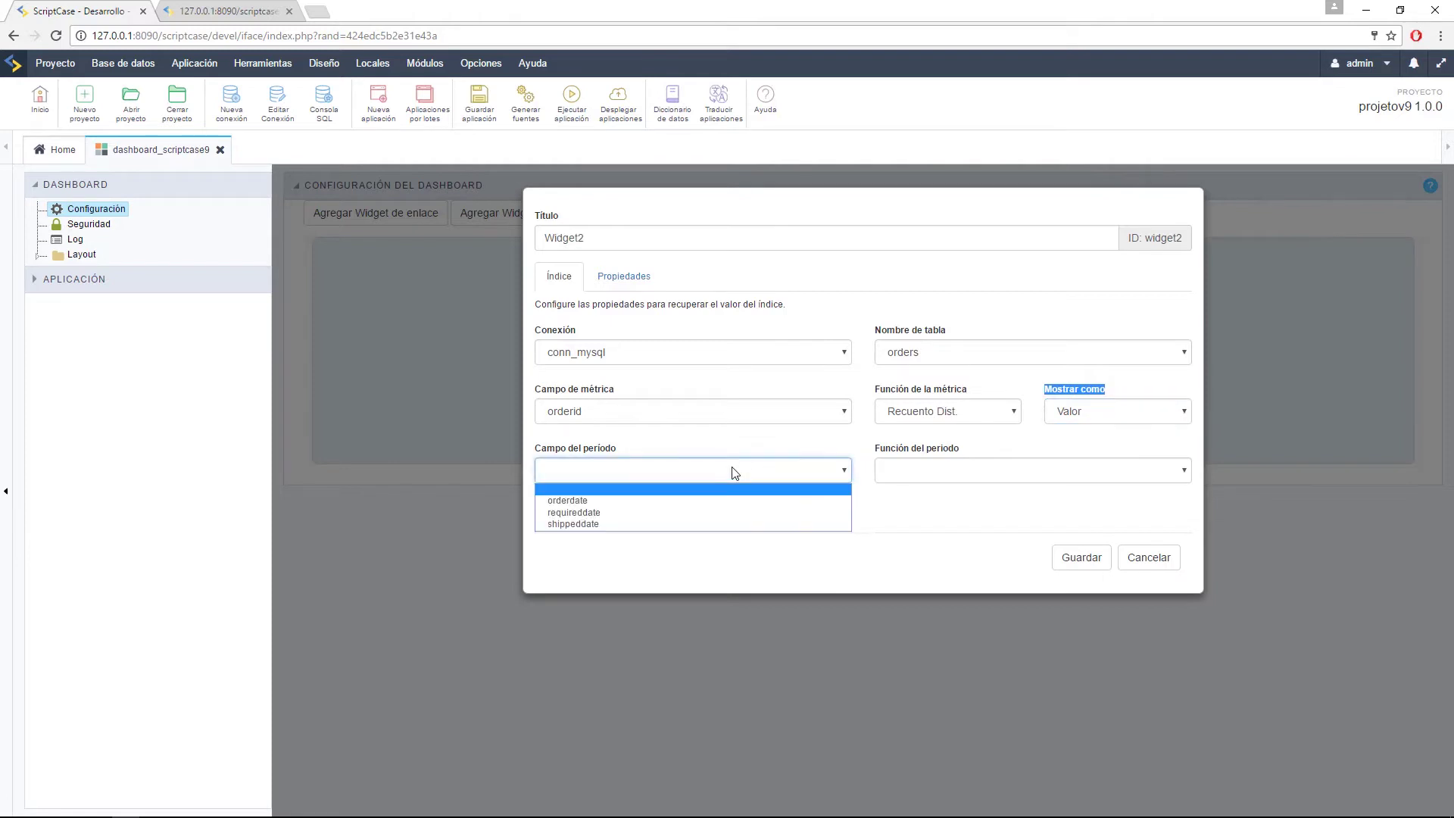
pyautogui.click(621, 499)
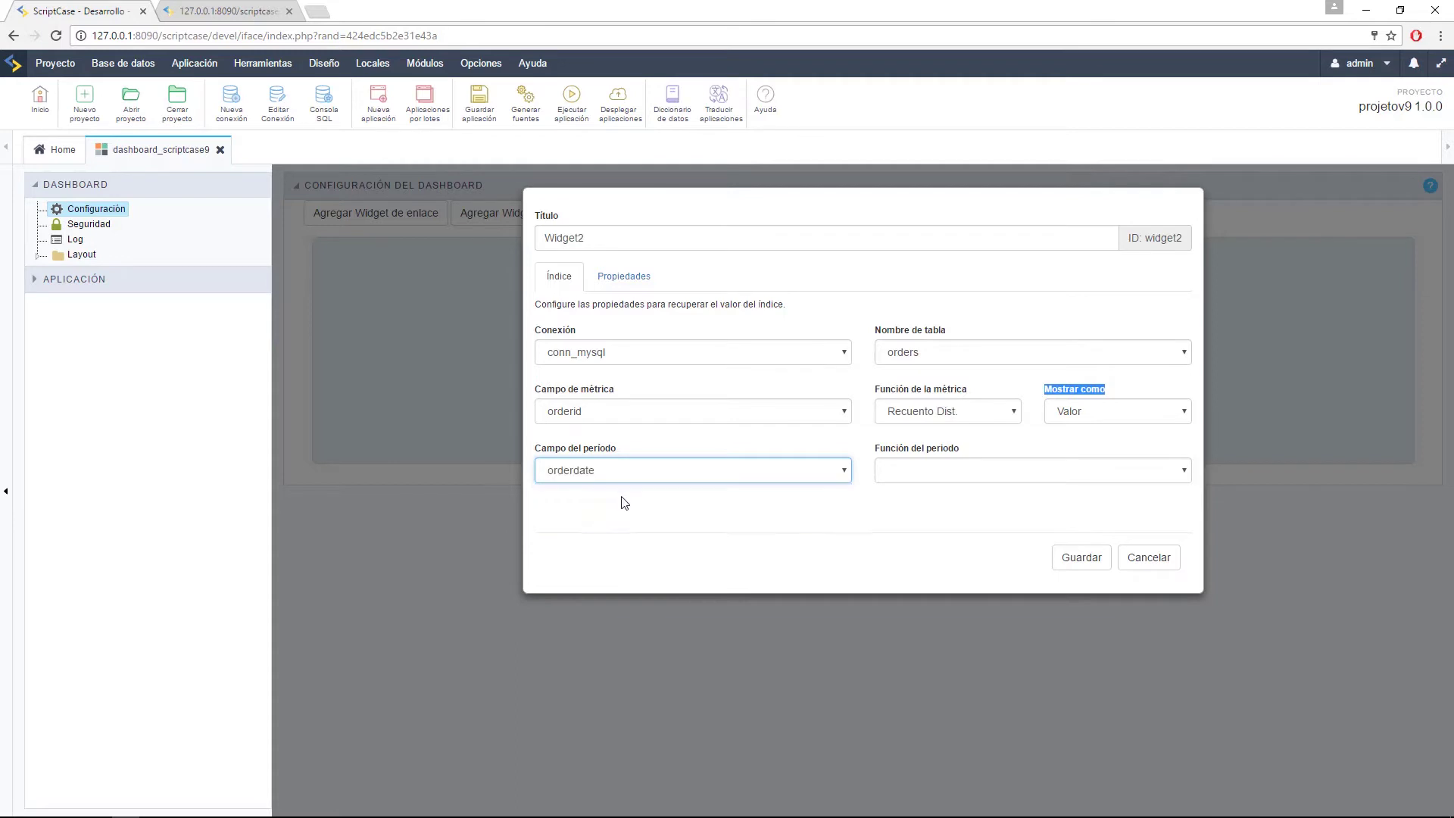
pyautogui.click(951, 471)
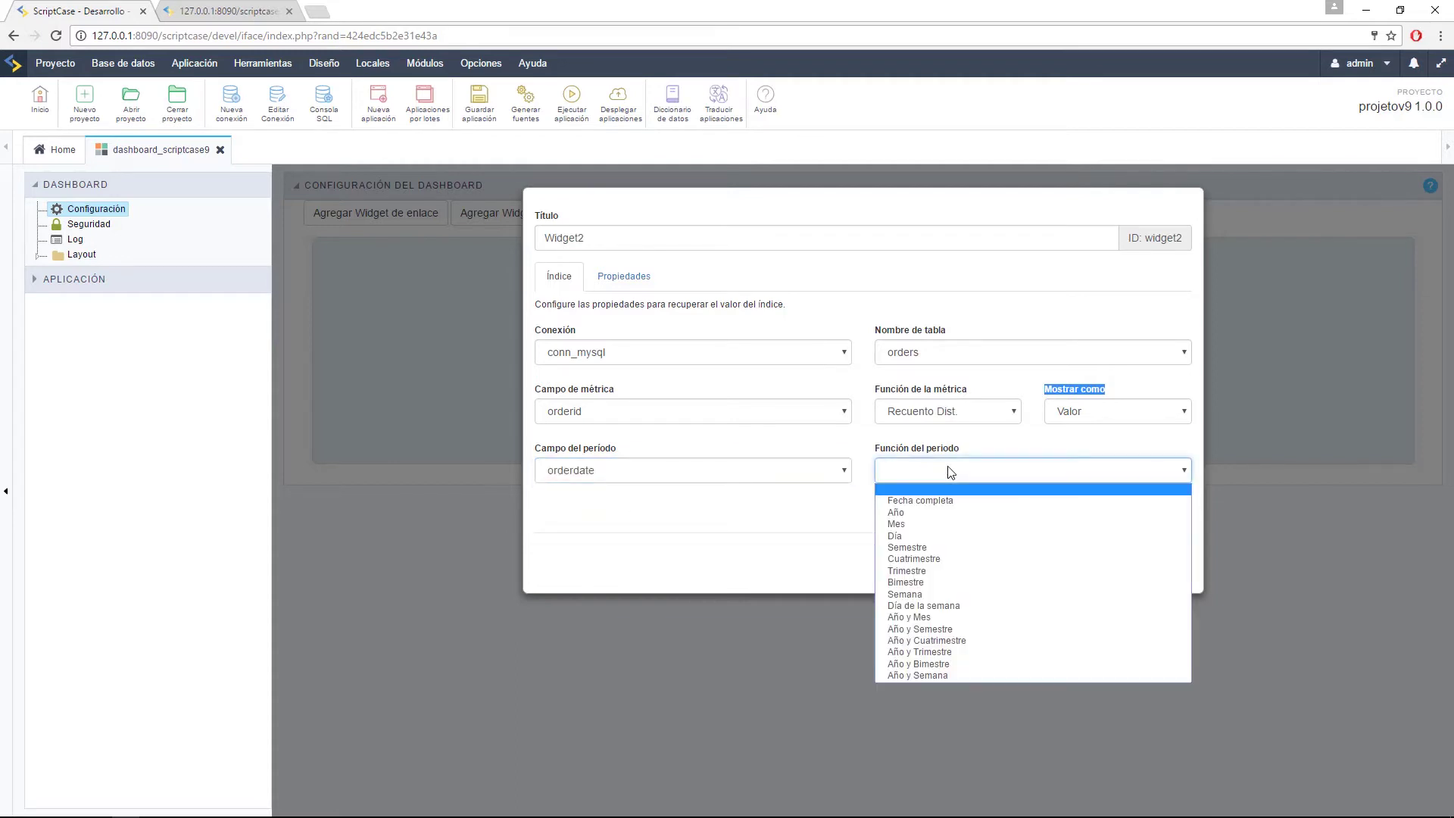
pyautogui.click(916, 524)
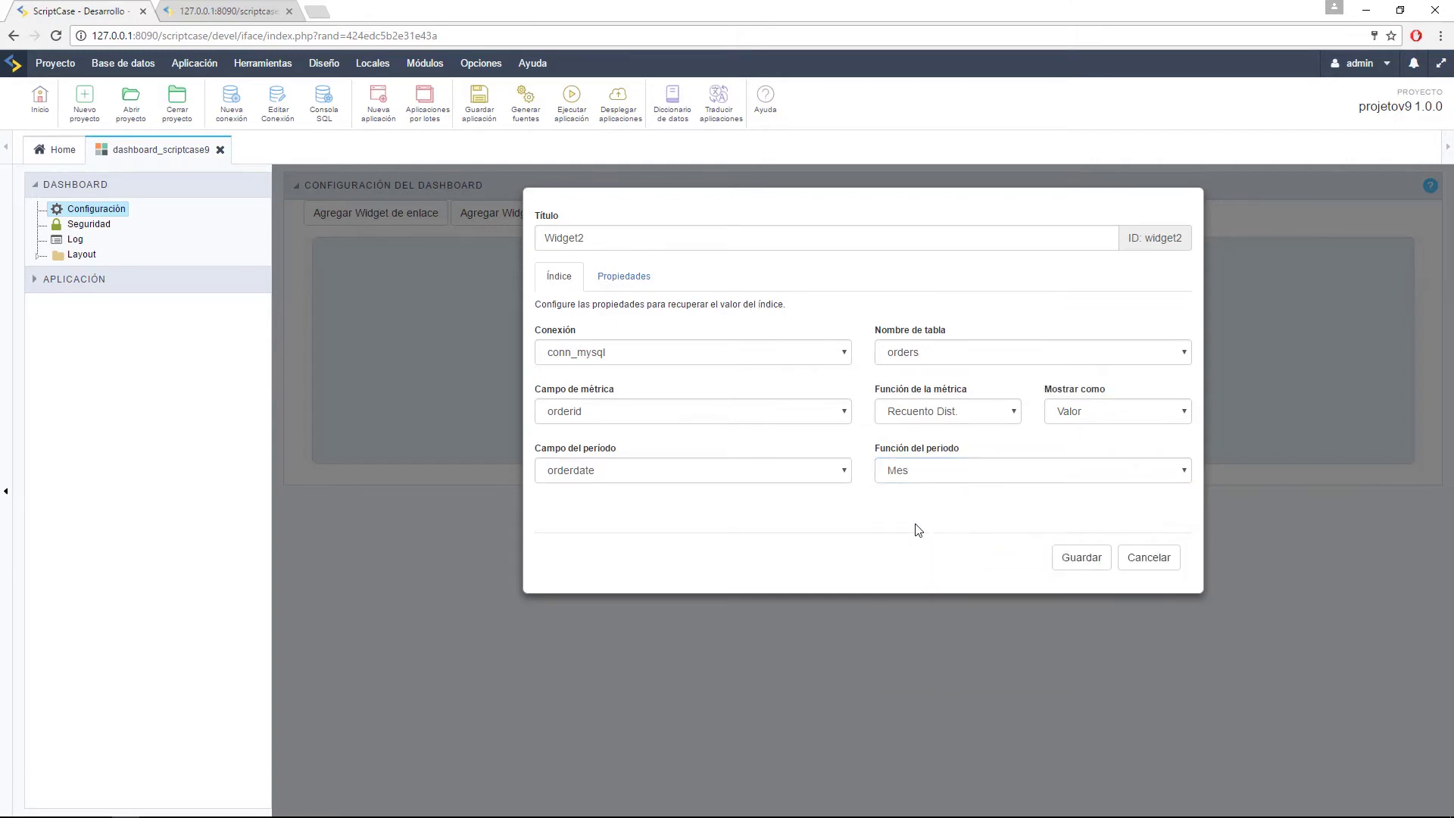
pyautogui.click(1063, 568)
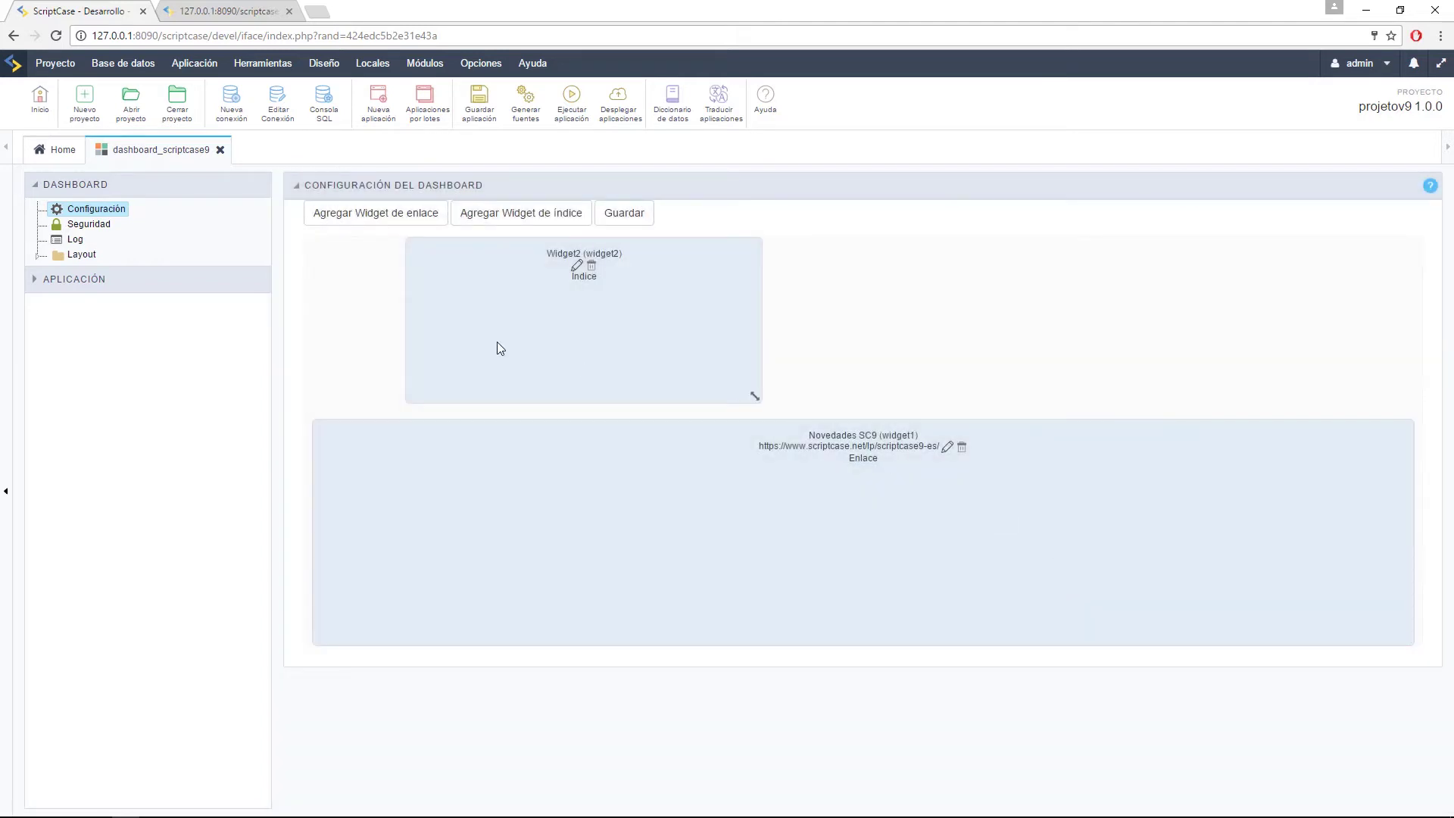
# Step: Arrange the index widget to the right of a narrowed Novedades SC9 widget, and run the dashboard to check the index value
pyautogui.moveTo(522, 247); pyautogui.dragTo(1187, 253)
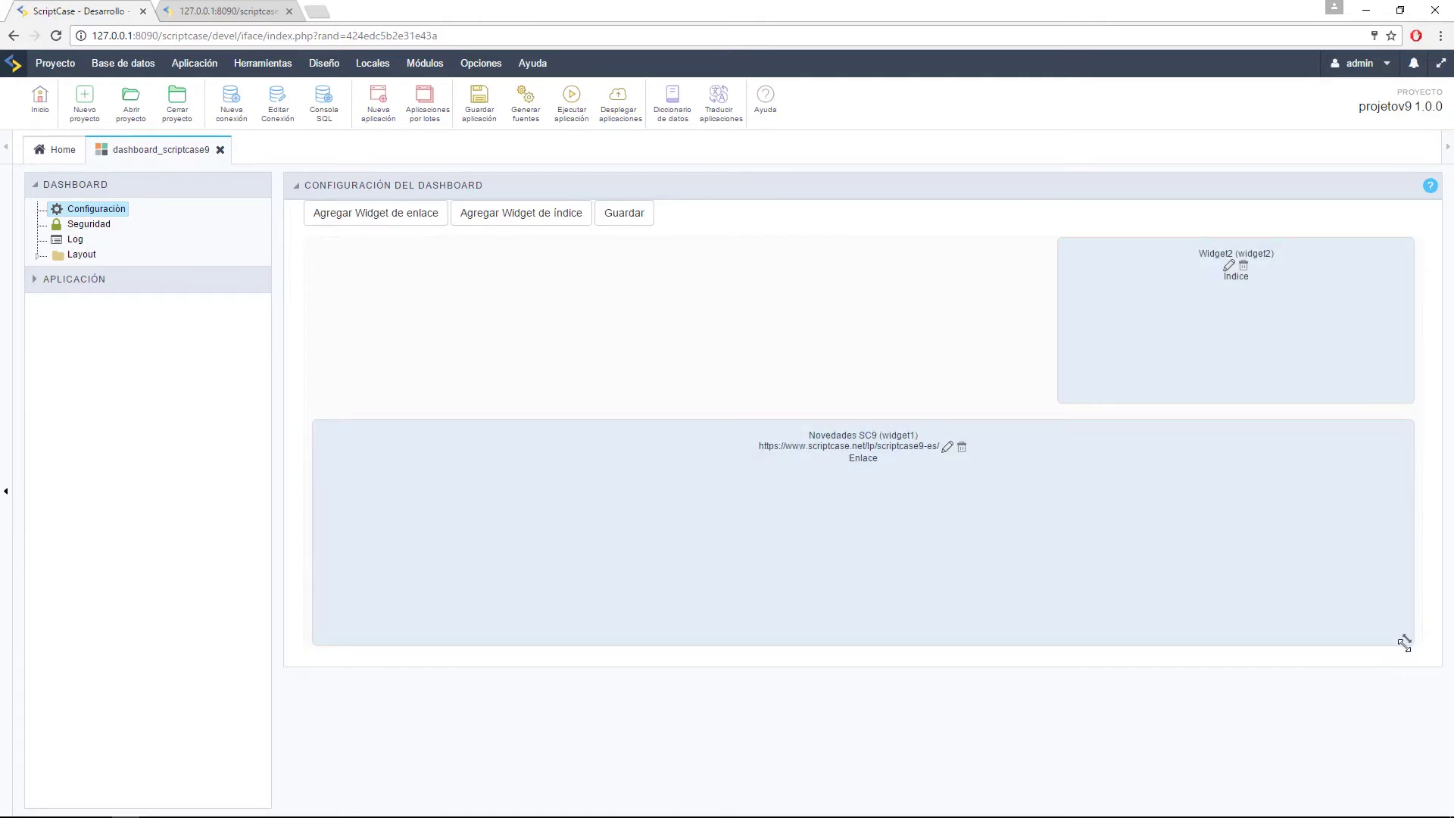
pyautogui.moveTo(1404, 643); pyautogui.dragTo(1033, 693)
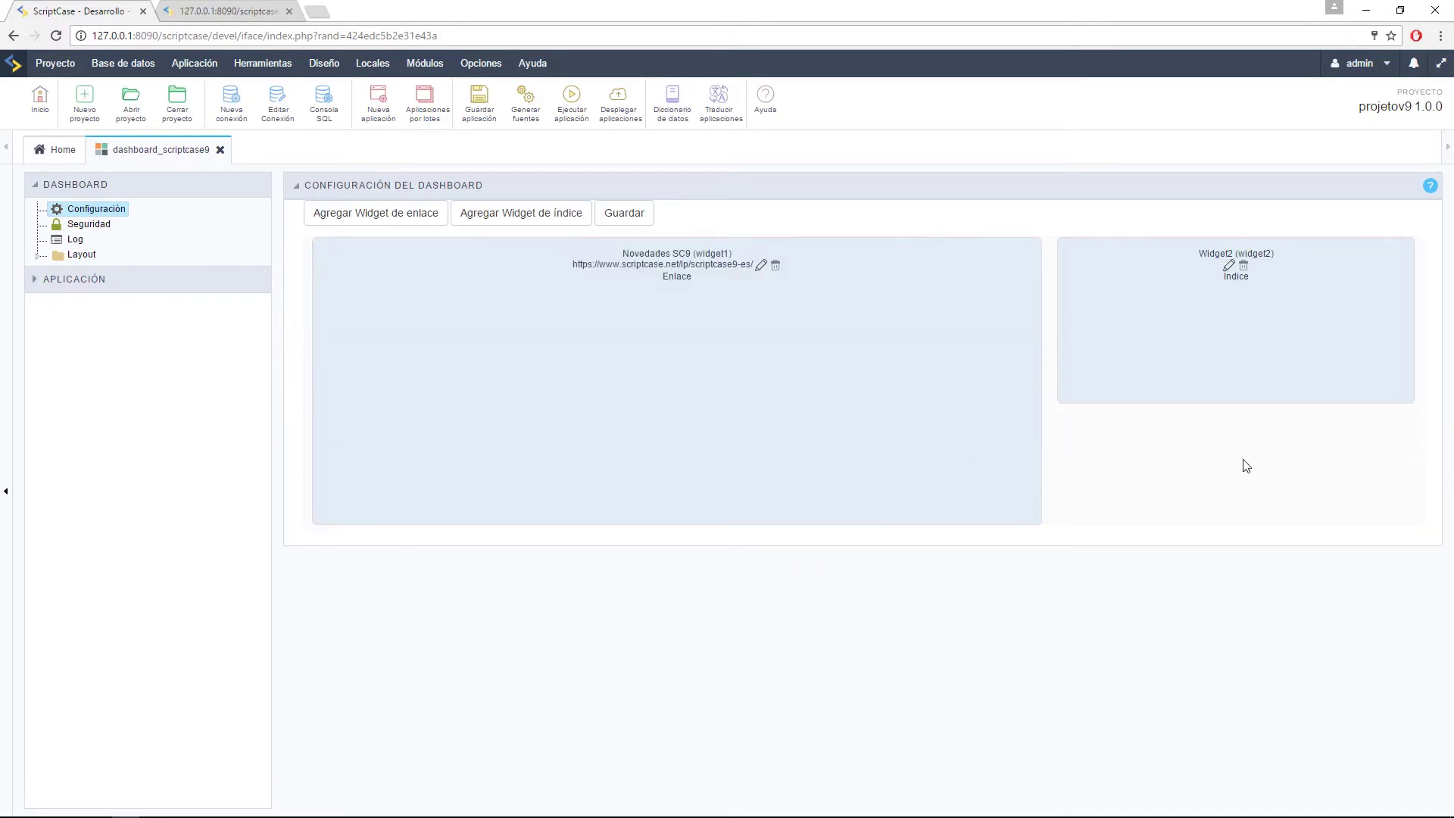
pyautogui.click(565, 111)
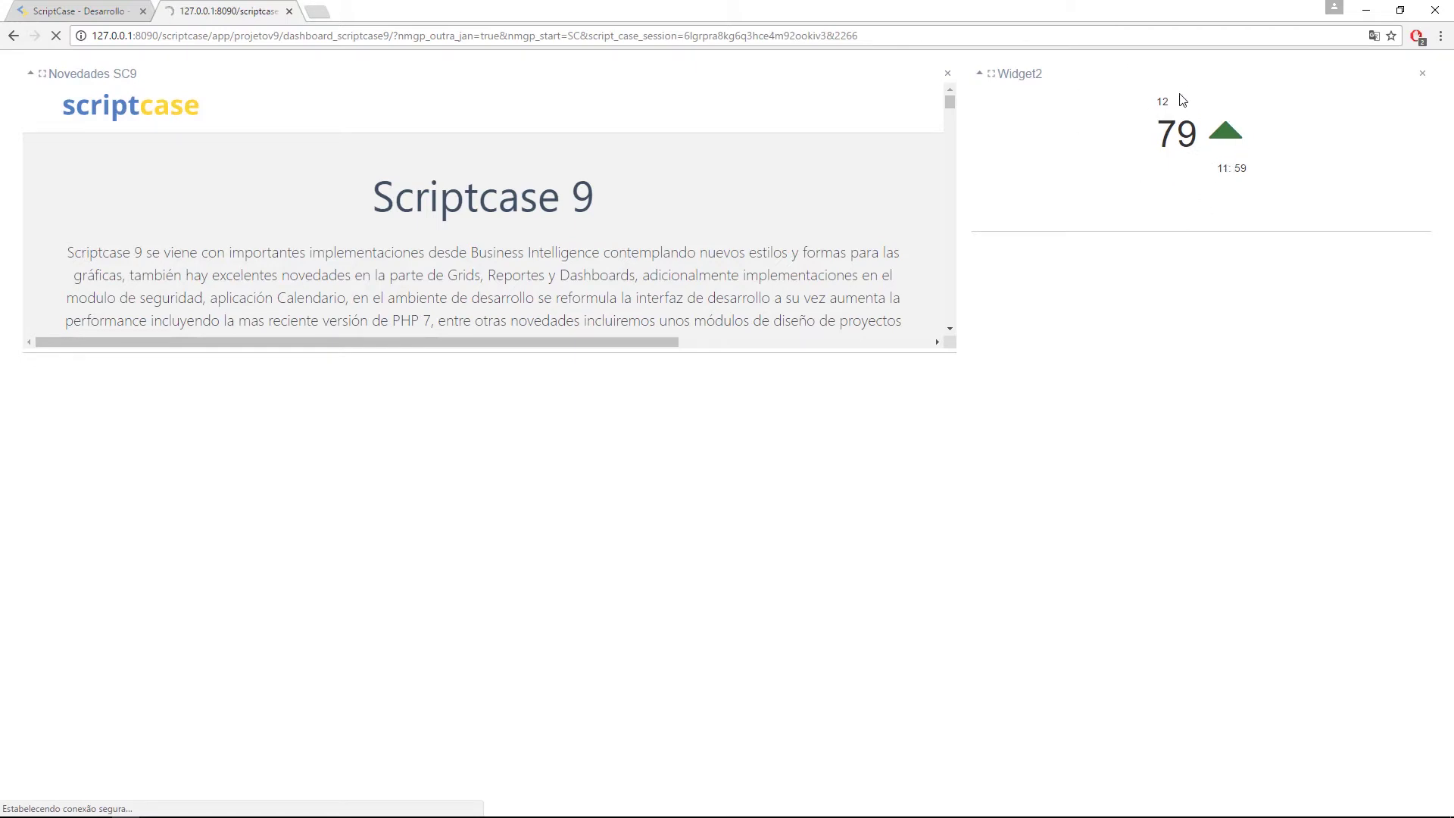
pyautogui.moveTo(1163, 139); pyautogui.dragTo(1190, 138)
pyautogui.hotkey('ctrl', 'shift', 'Tab')
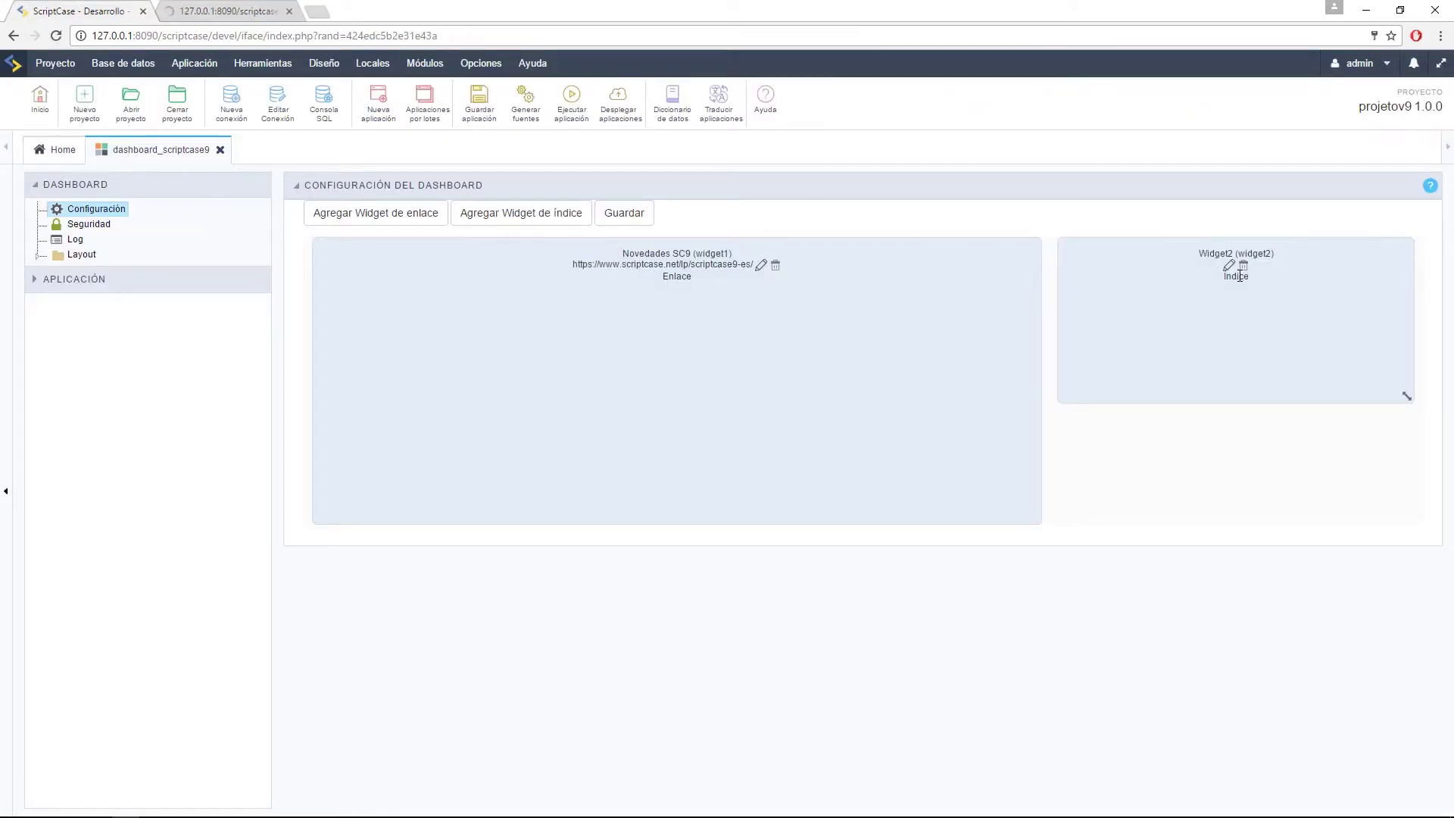
# Step: Change the index widget's Mostrar como setting to Diferencia porcentual and save the widget
pyautogui.click(1228, 271)
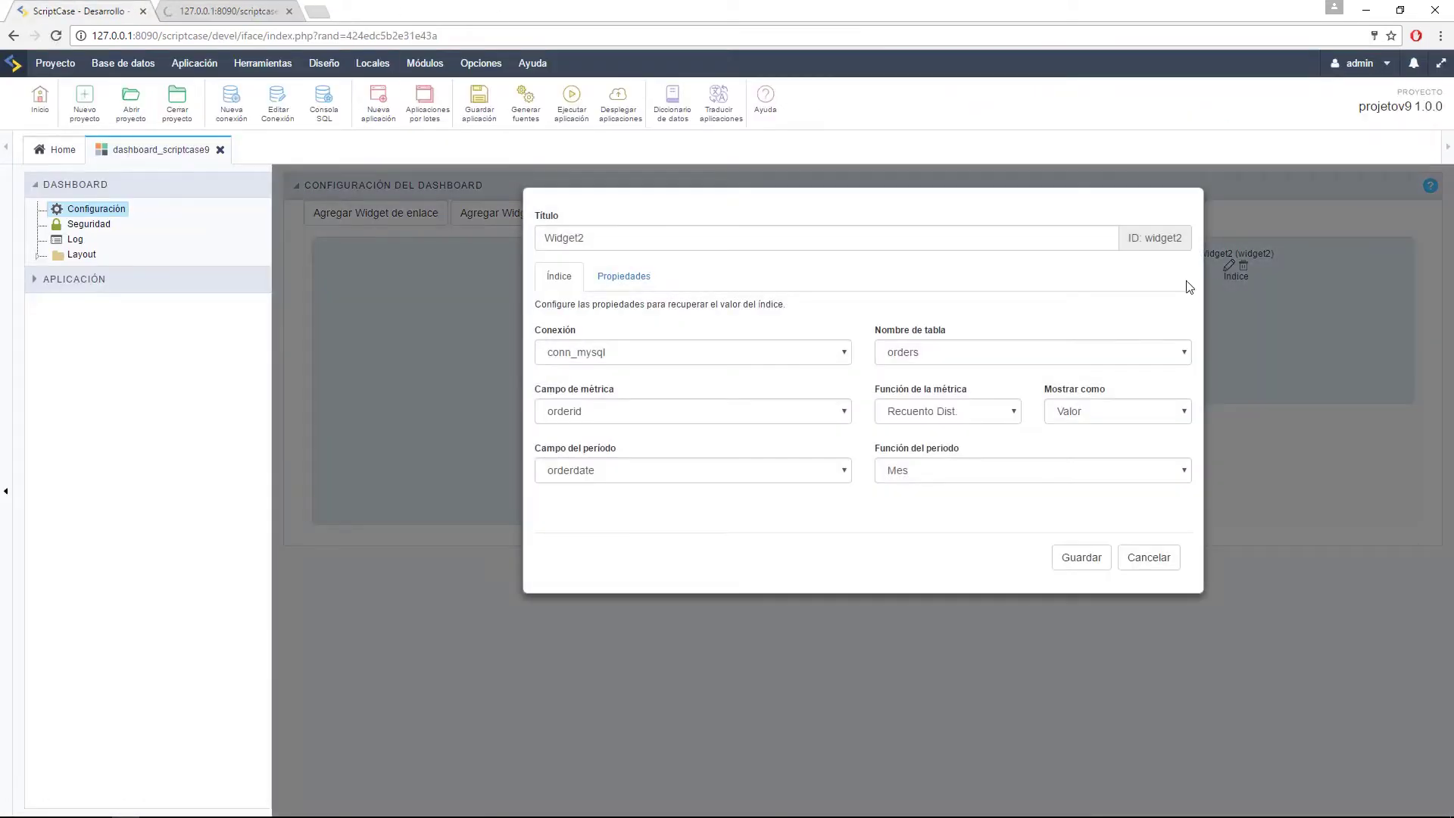
pyautogui.click(1078, 412)
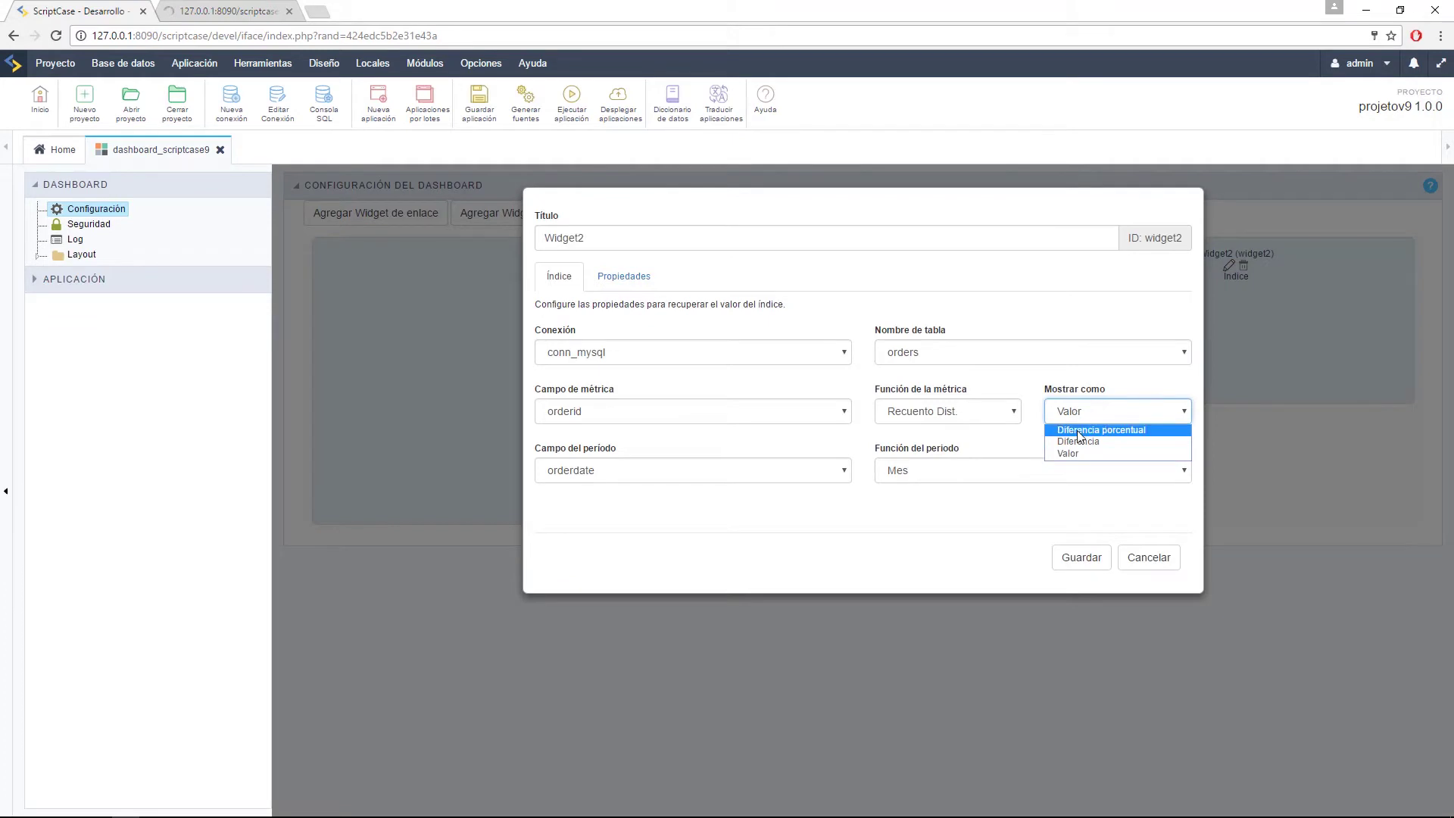
pyautogui.click(1078, 436)
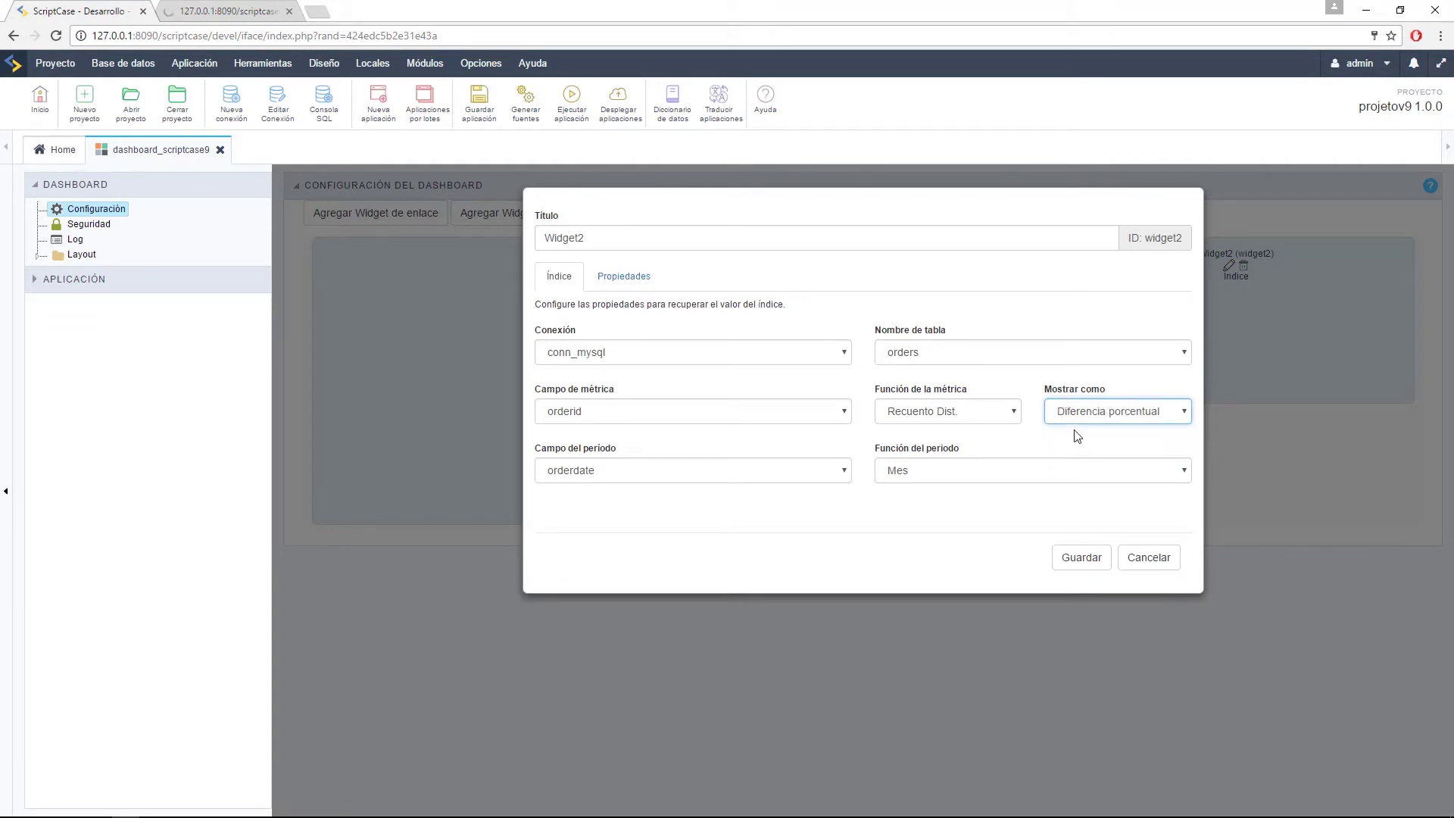
pyautogui.click(1069, 564)
# Step: Run the dashboard, examine the percentage difference in the index widget and return to the dashboard configuration
pyautogui.click(481, 63)
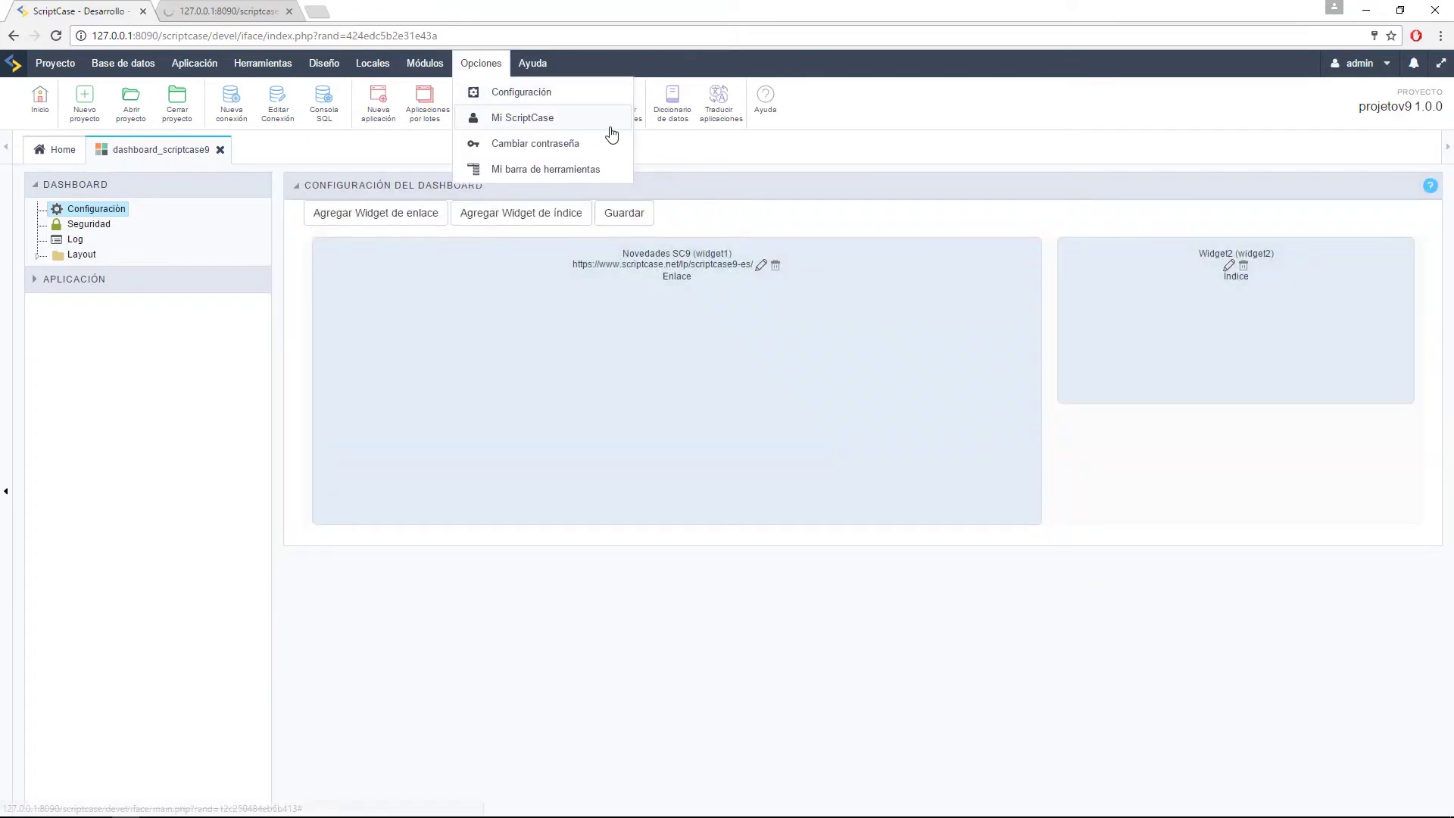
pyautogui.click(568, 113)
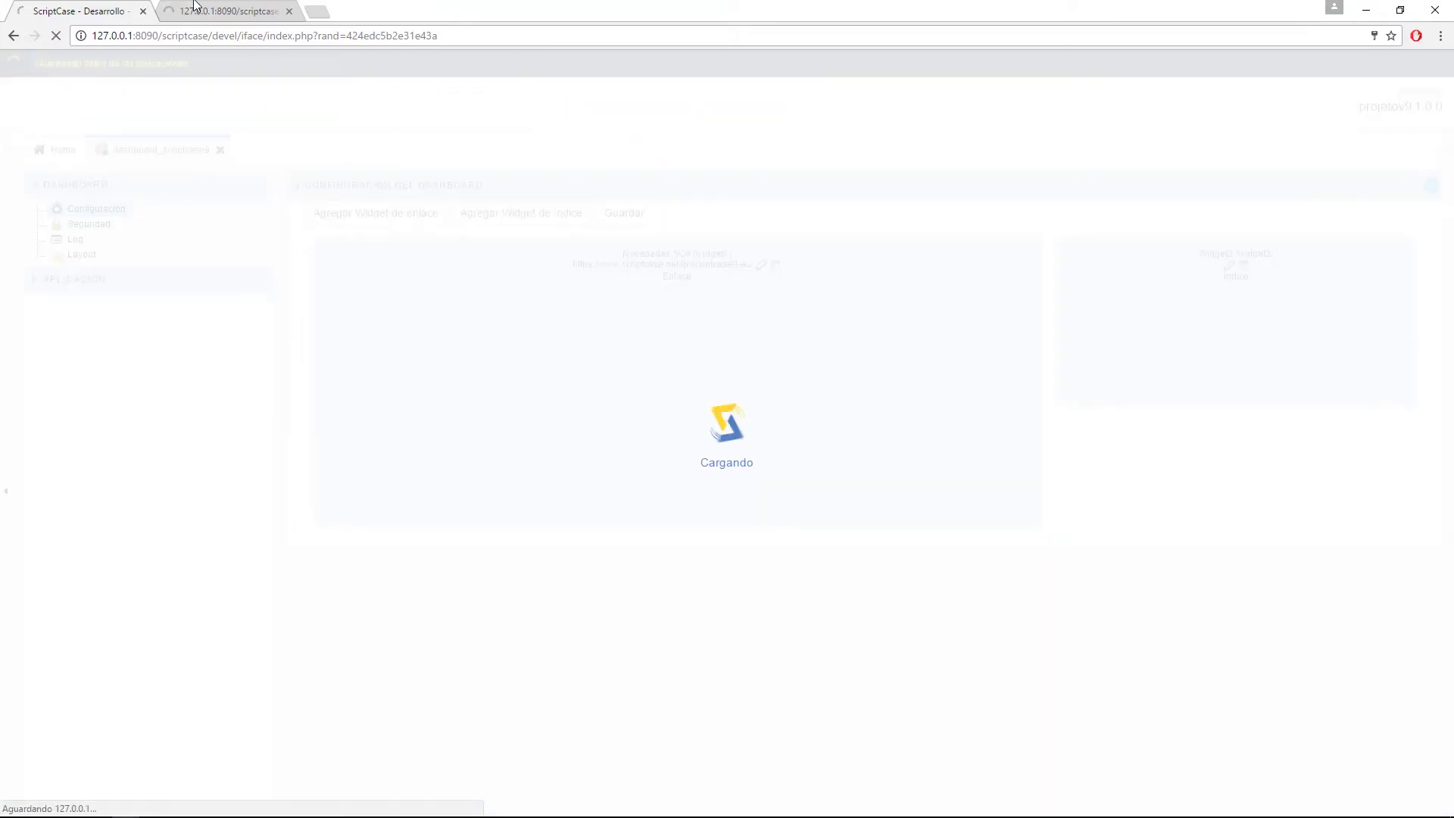
pyautogui.click(195, 9)
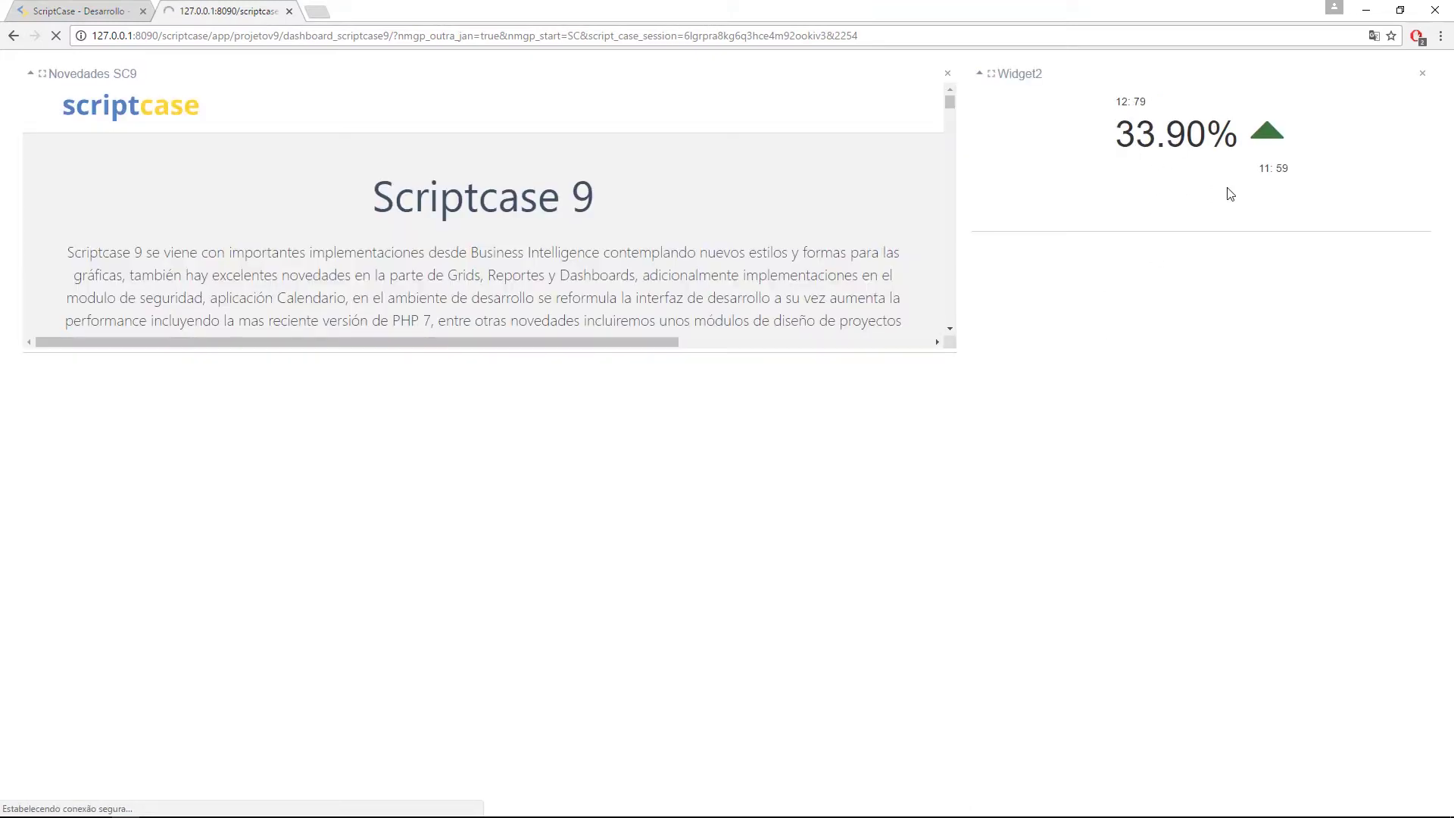
pyautogui.moveTo(1122, 139); pyautogui.dragTo(1168, 136)
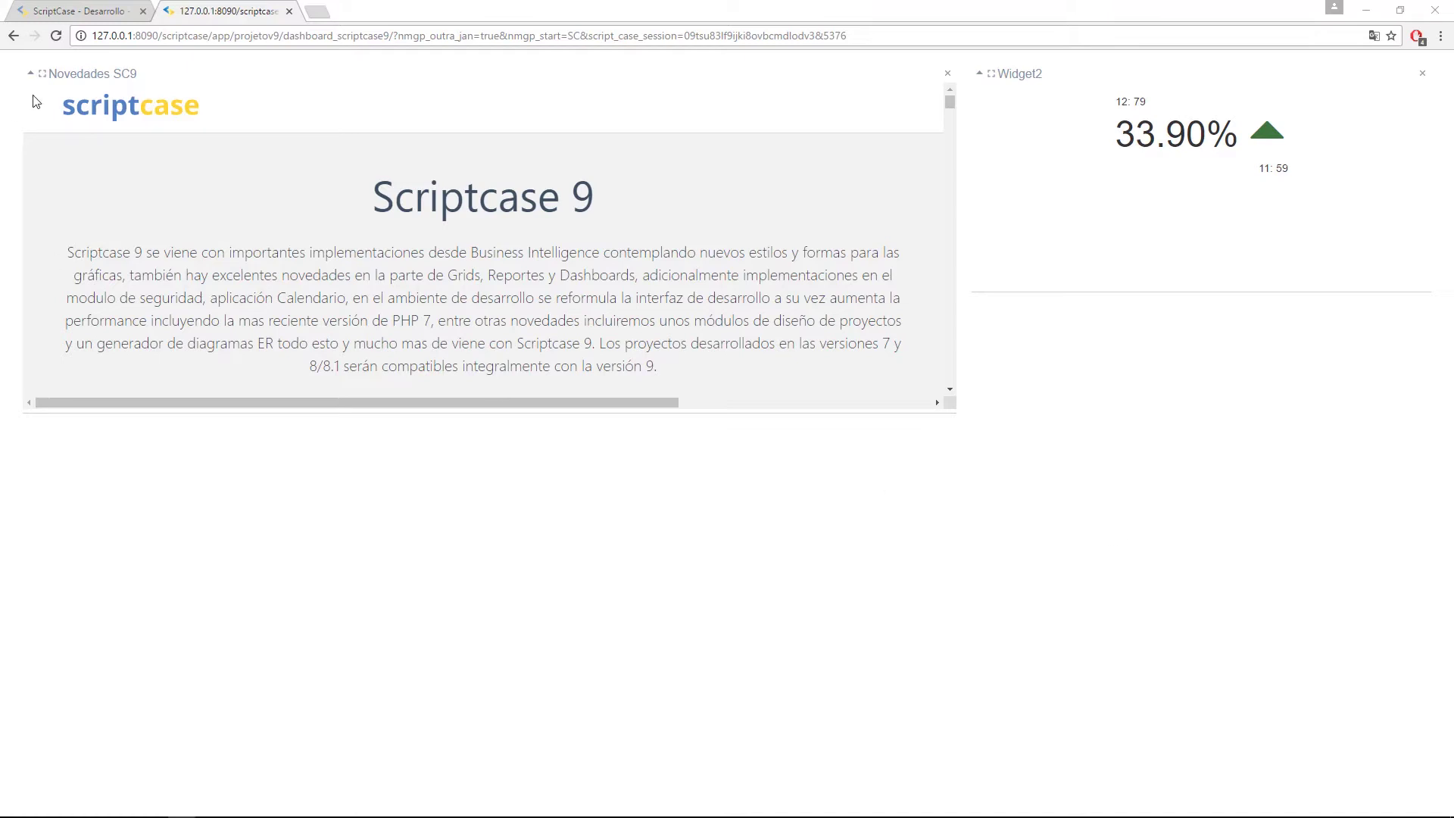
pyautogui.click(93, 10)
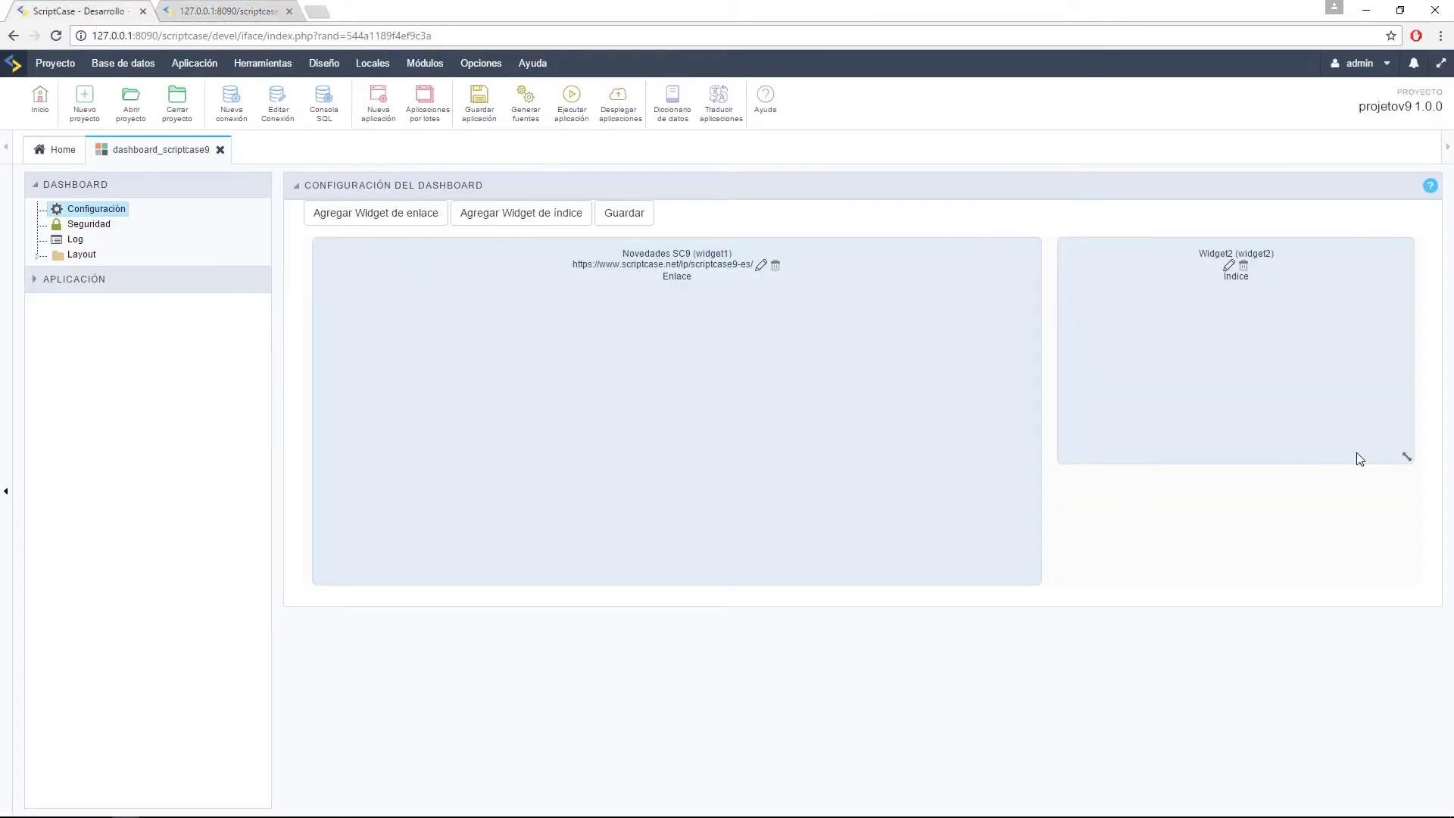
pyautogui.click(203, 9)
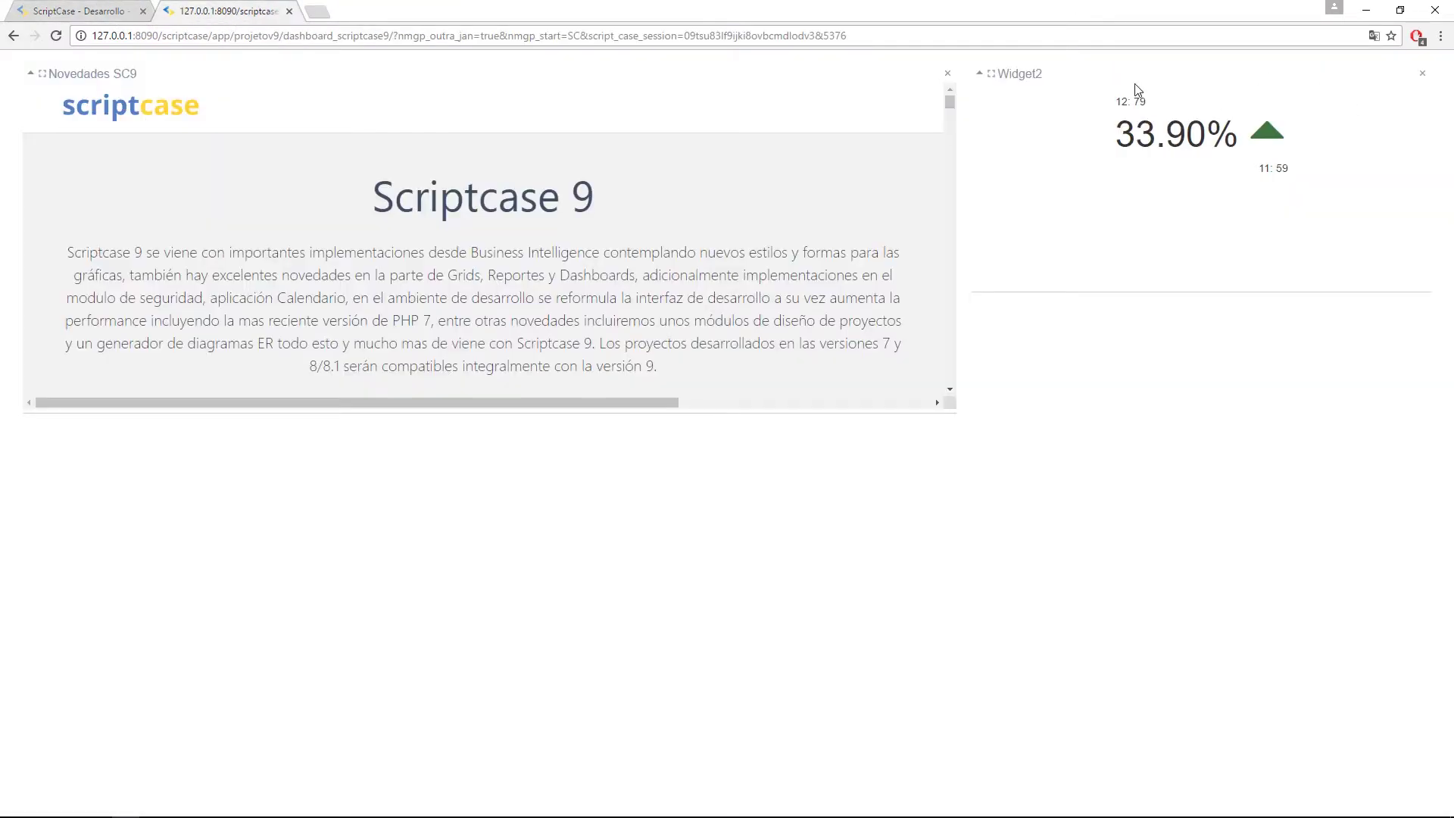
pyautogui.click(53, 9)
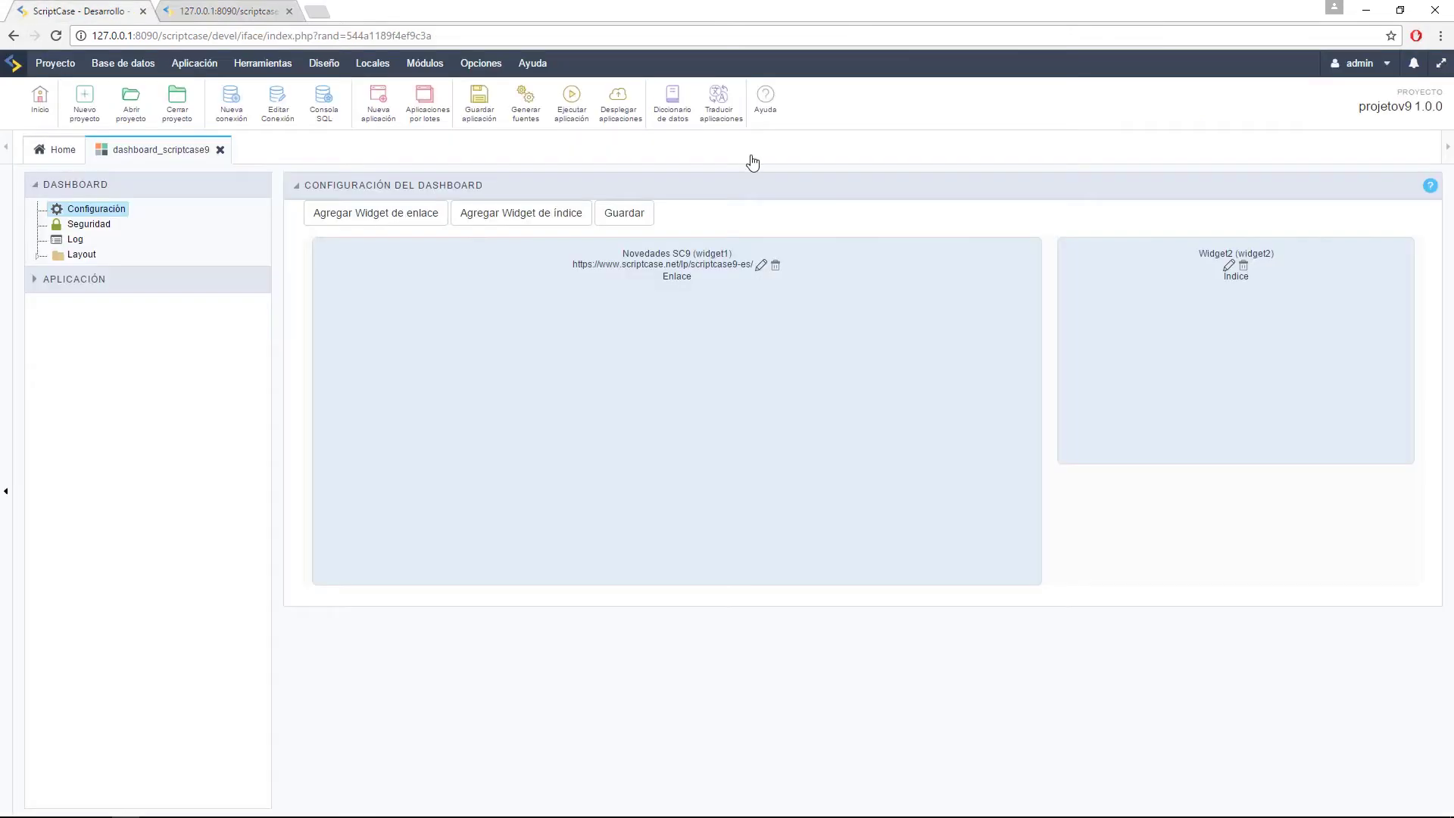
# Step: Turn off Mostrar encabezado del widget in the index widget's properties and save the widget
pyautogui.click(1228, 265)
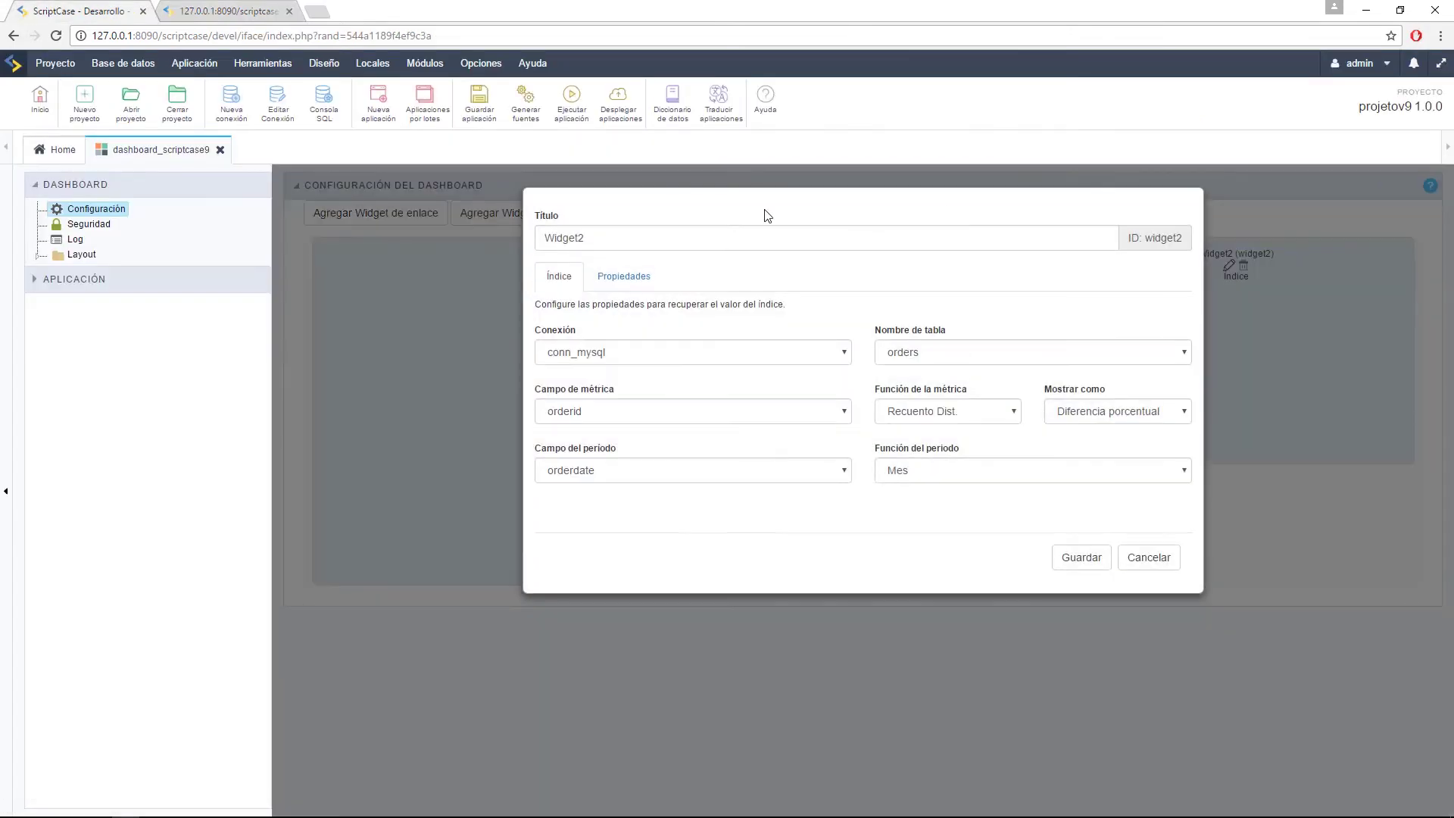
pyautogui.click(637, 276)
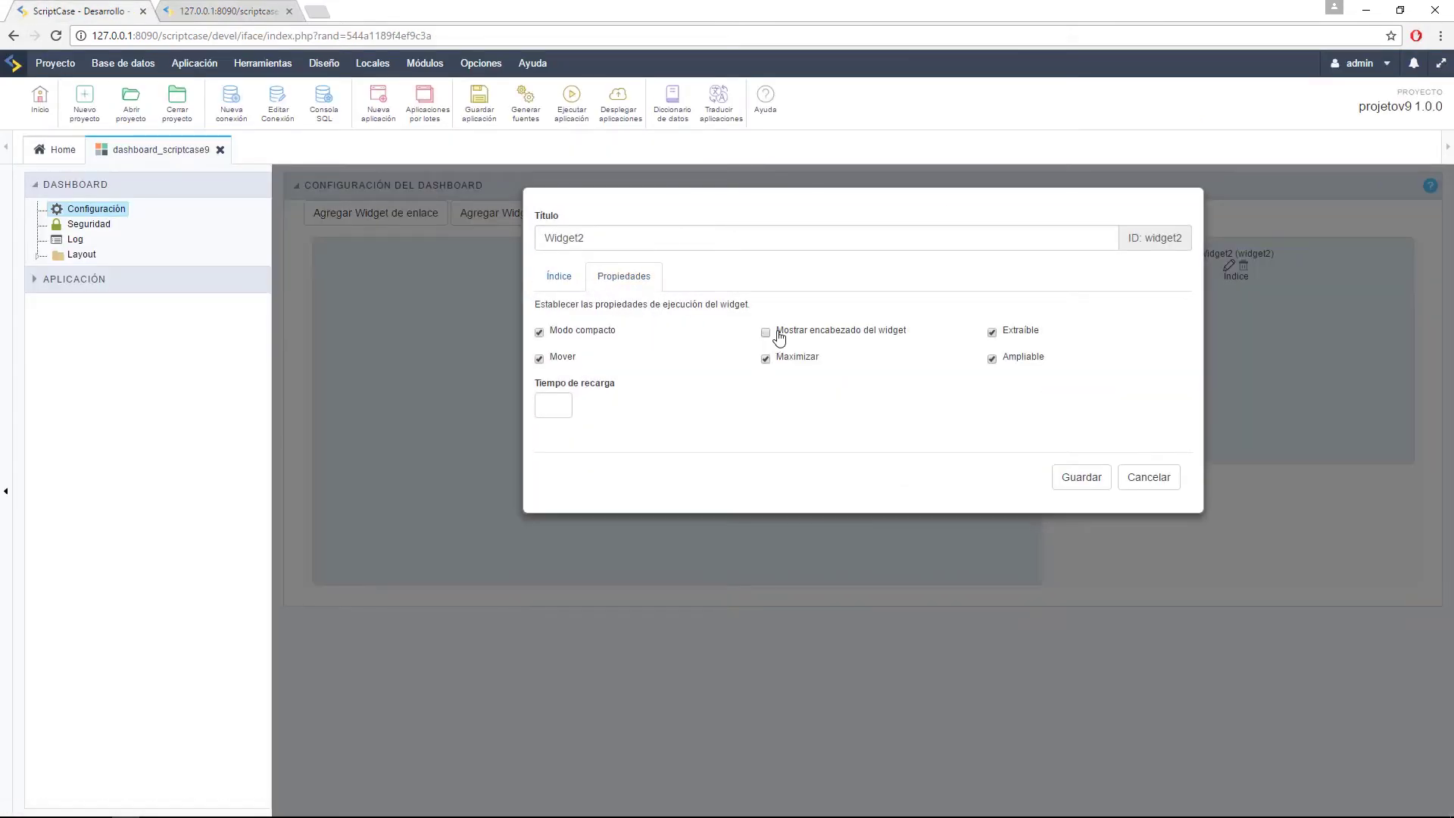
pyautogui.click(1079, 477)
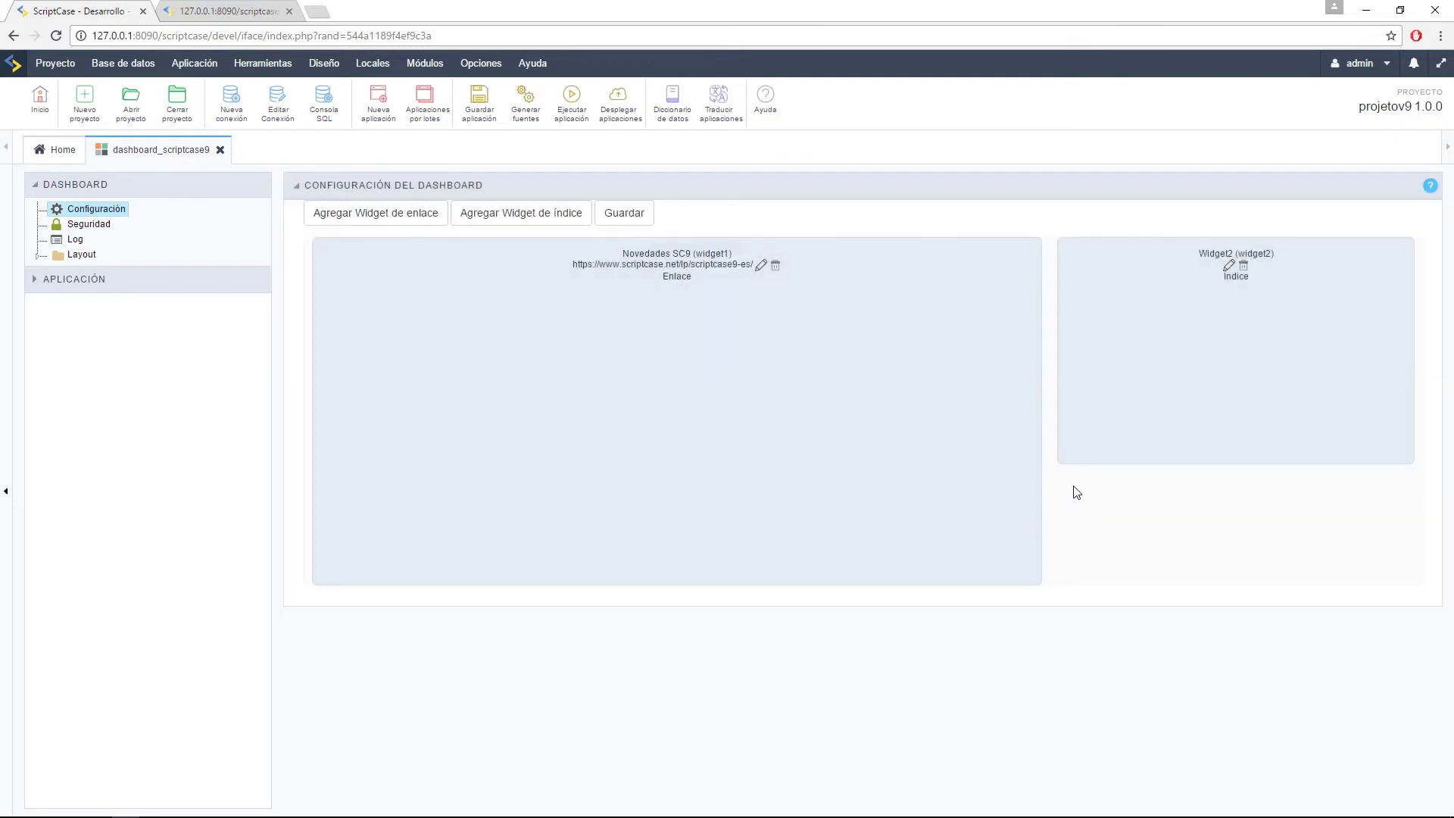
# Step: Shrink the index widget, move it to the right edge and widen Novedades SC9 up to it, and run the dashboard
pyautogui.moveTo(1408, 457); pyautogui.dragTo(1278, 452)
pyautogui.moveTo(1279, 456); pyautogui.dragTo(1294, 399)
pyautogui.moveTo(1250, 259); pyautogui.dragTo(1363, 261)
pyautogui.moveTo(1036, 577); pyautogui.dragTo(1134, 584)
pyautogui.click(569, 102)
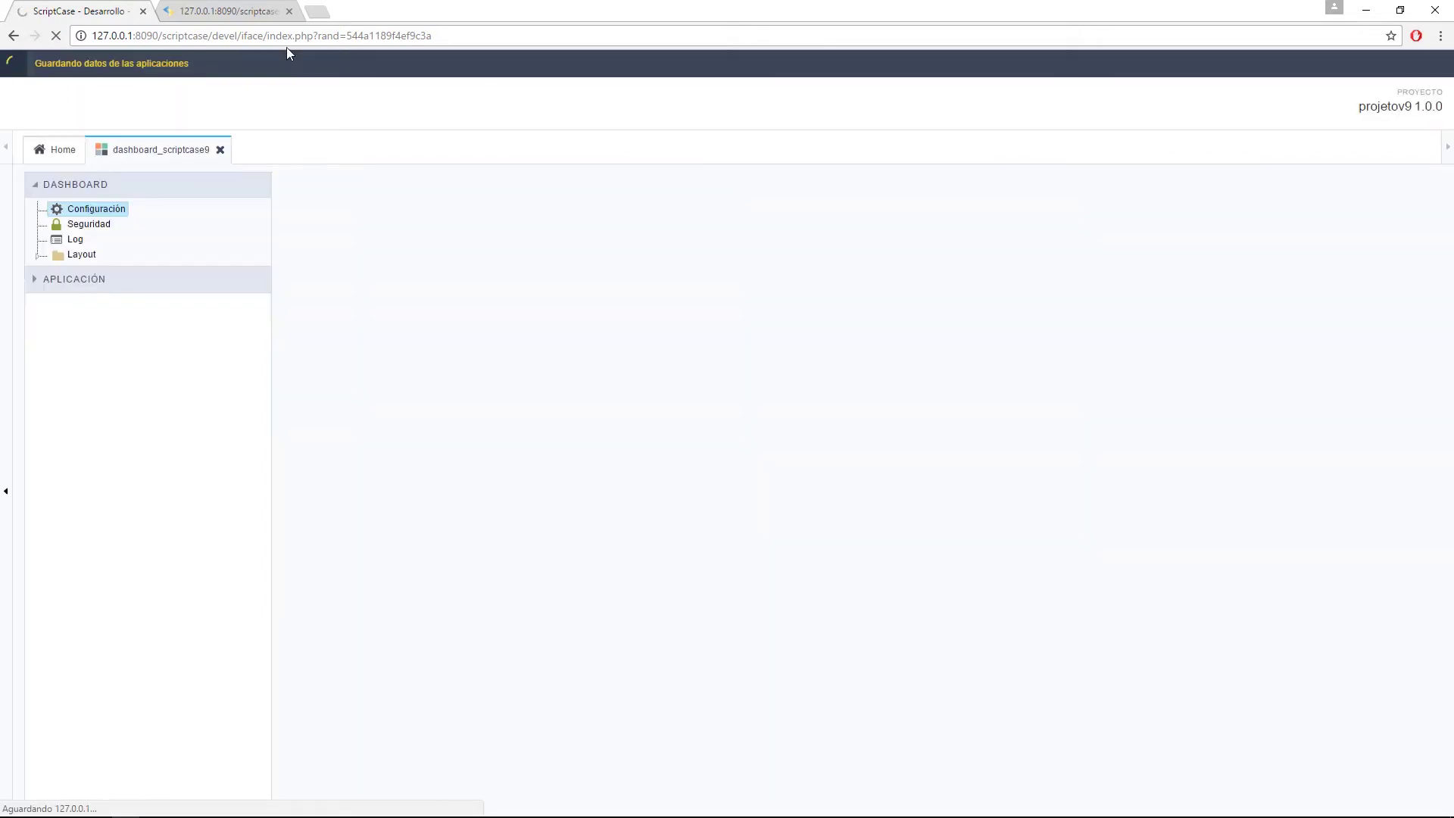
pyautogui.click(220, 9)
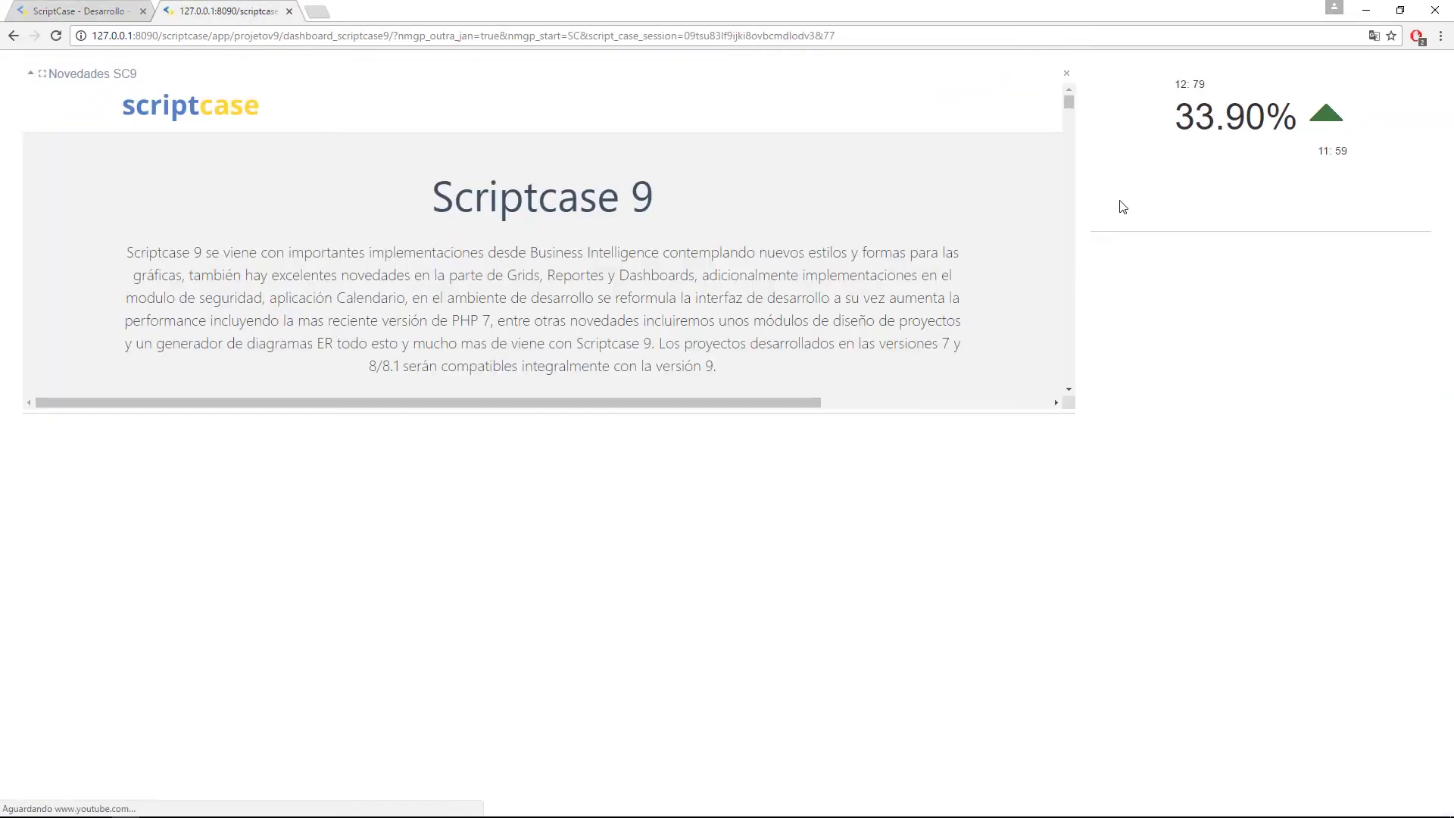
# Step: Return to the dashboard configuration, narrow the index widget further against the right edge and extend Novedades SC9 towards it
pyautogui.click(75, 10)
pyautogui.moveTo(1406, 397); pyautogui.dragTo(1318, 405)
pyautogui.moveTo(1269, 344); pyautogui.dragTo(1393, 334)
pyautogui.moveTo(1129, 578); pyautogui.dragTo(1233, 520)
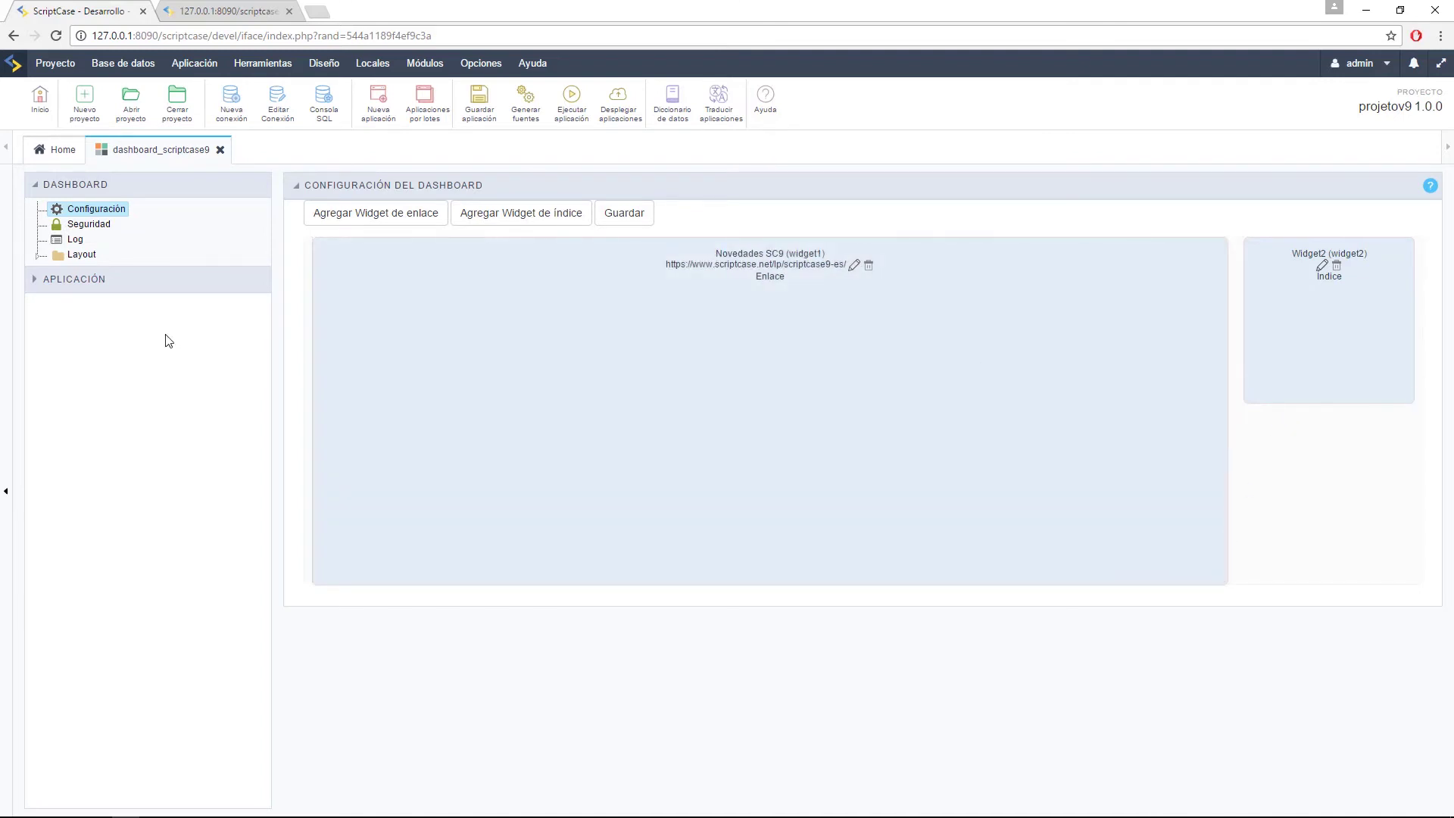
# Step: Collapse the settings tree beside the dashboard layout, and run the dashboard to check the new widget sizes before returning to the configuration
pyautogui.click(5, 491)
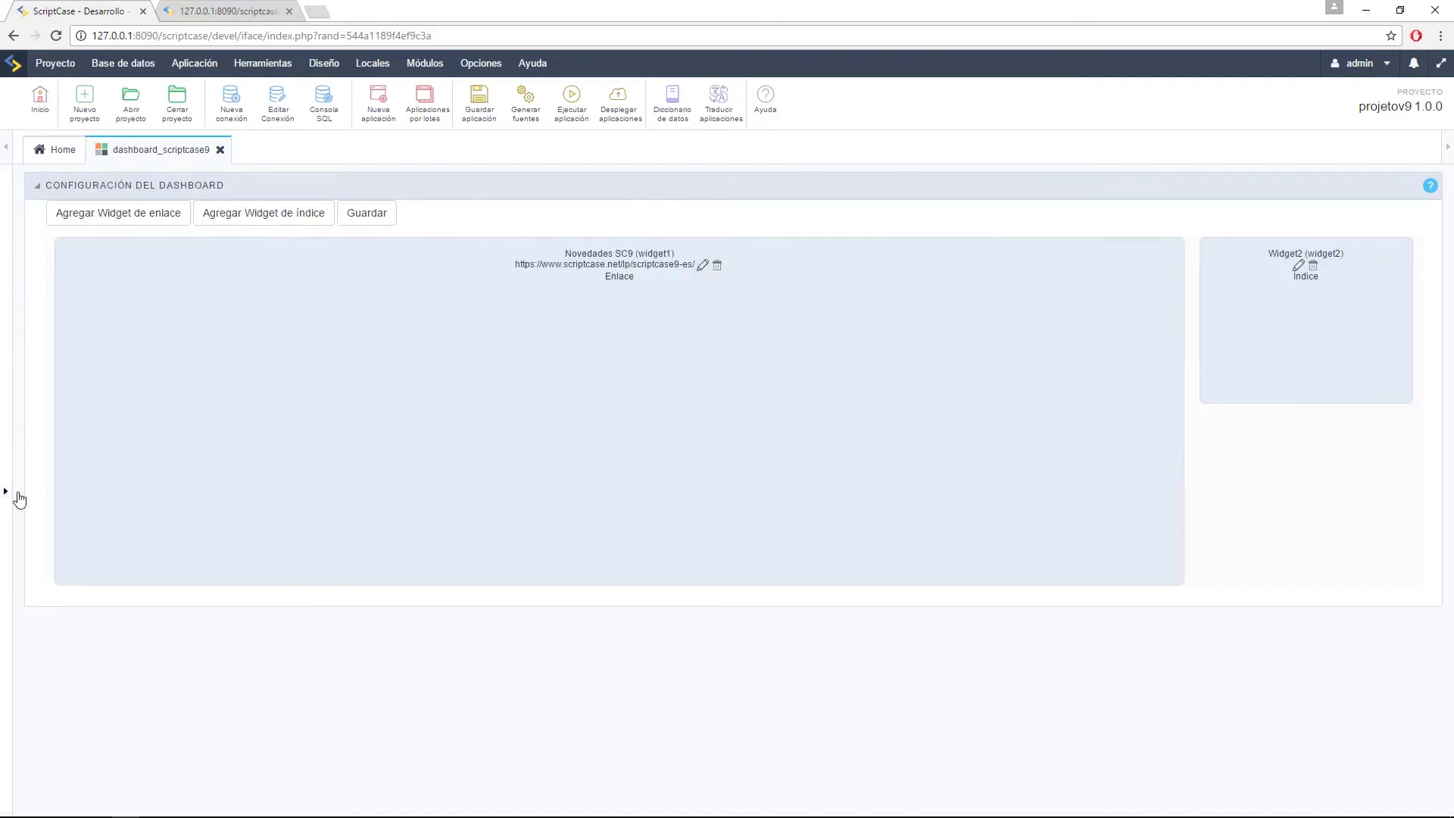
pyautogui.moveTo(1403, 396); pyautogui.dragTo(1425, 401)
pyautogui.click(569, 106)
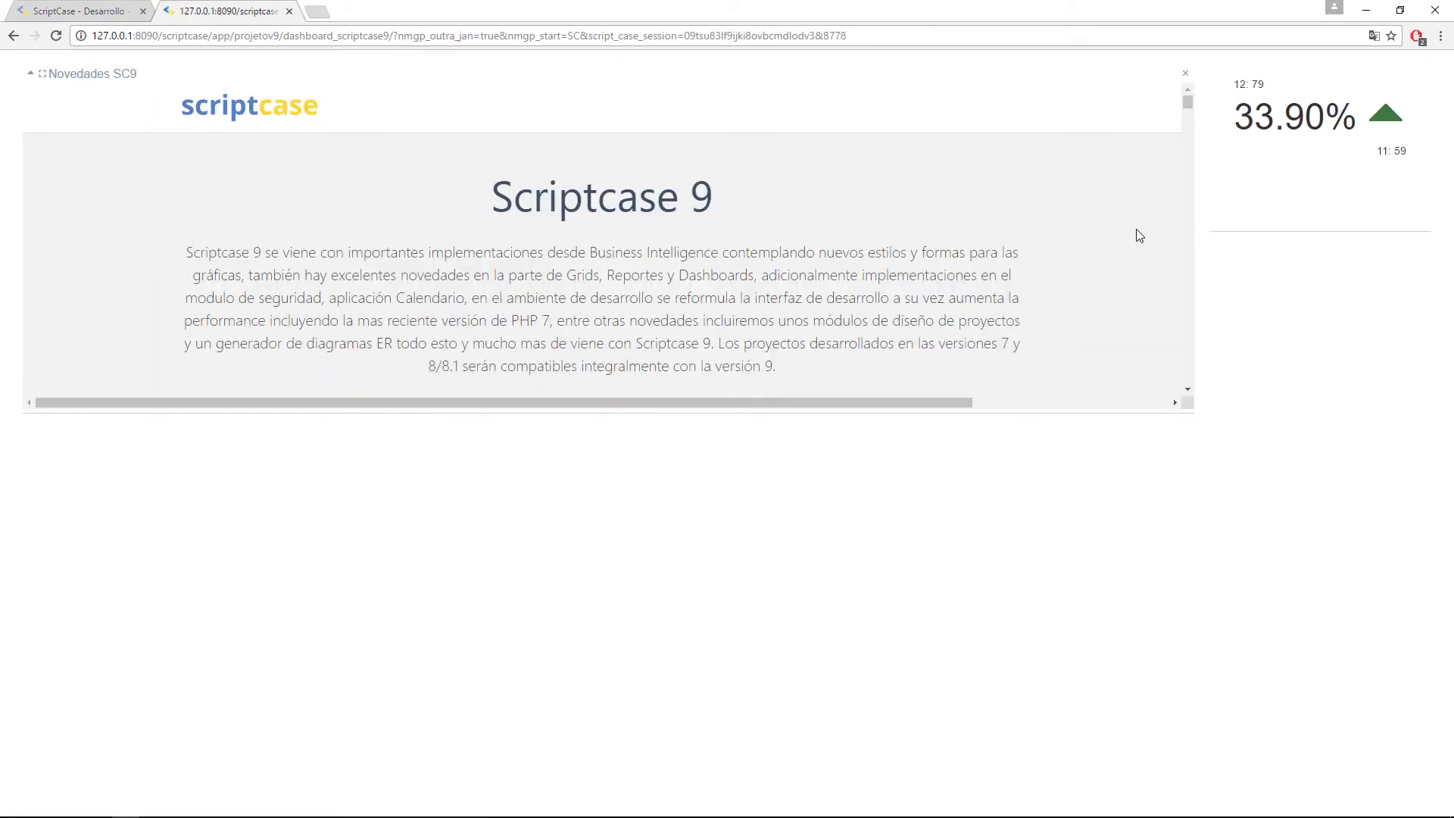
pyautogui.click(76, 13)
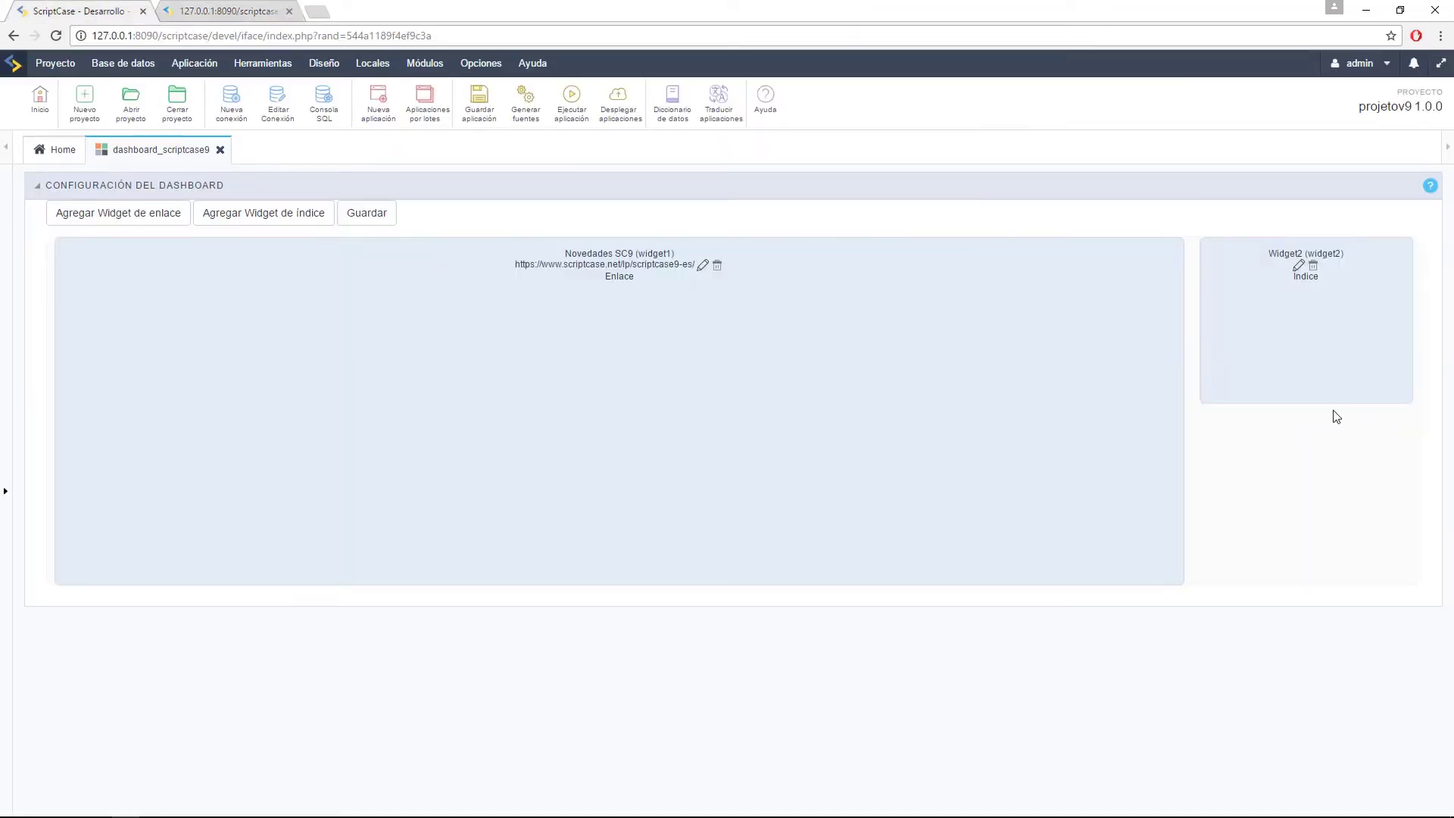
pyautogui.click(101, 220)
pyautogui.click(321, 12)
pyautogui.write('s')
pyautogui.press('Return')
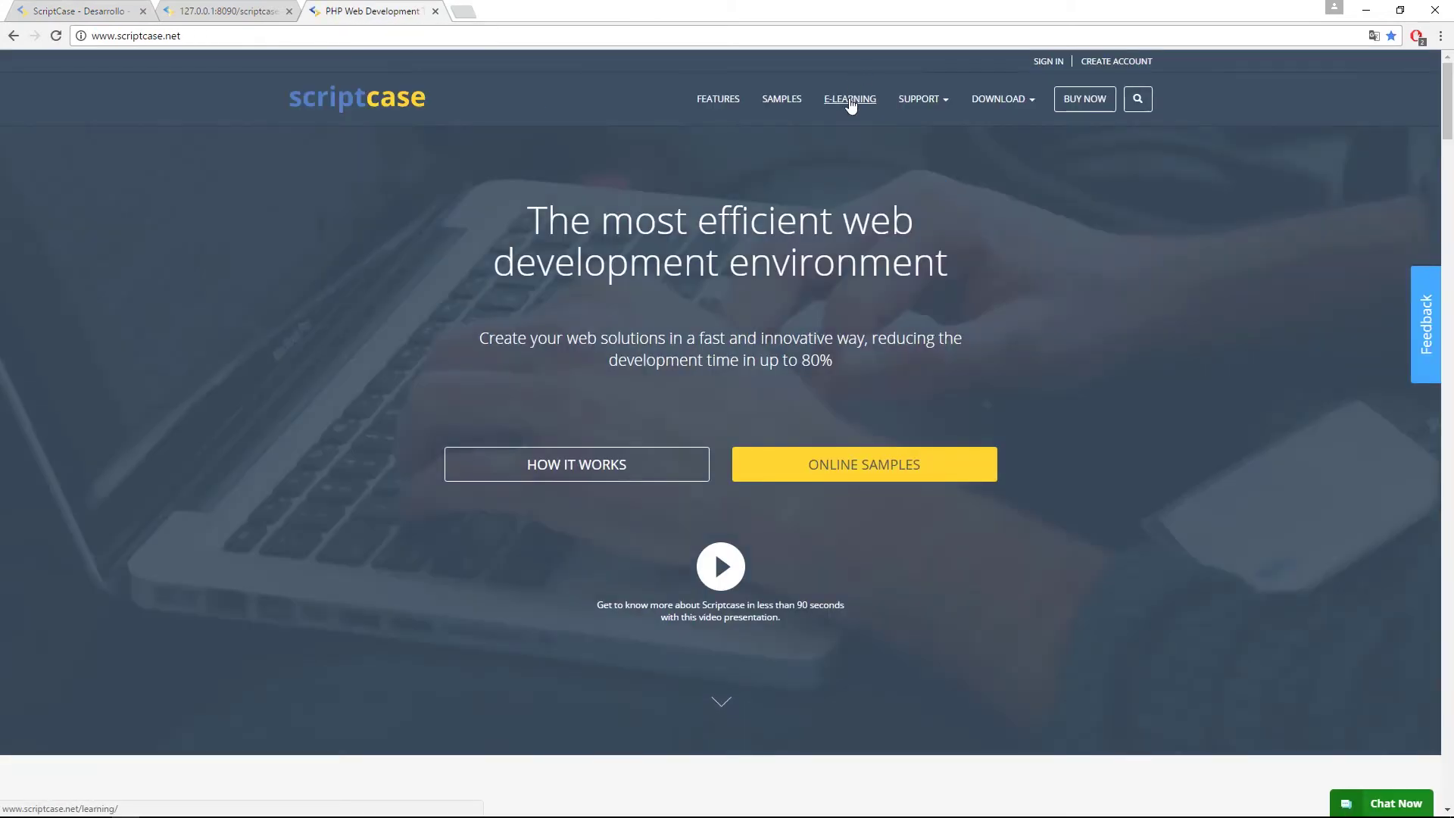
# Step: Go to the Spanish page of the Scriptcase Expert Course in the E-learning courses and copy its URL
pyautogui.click(849, 99)
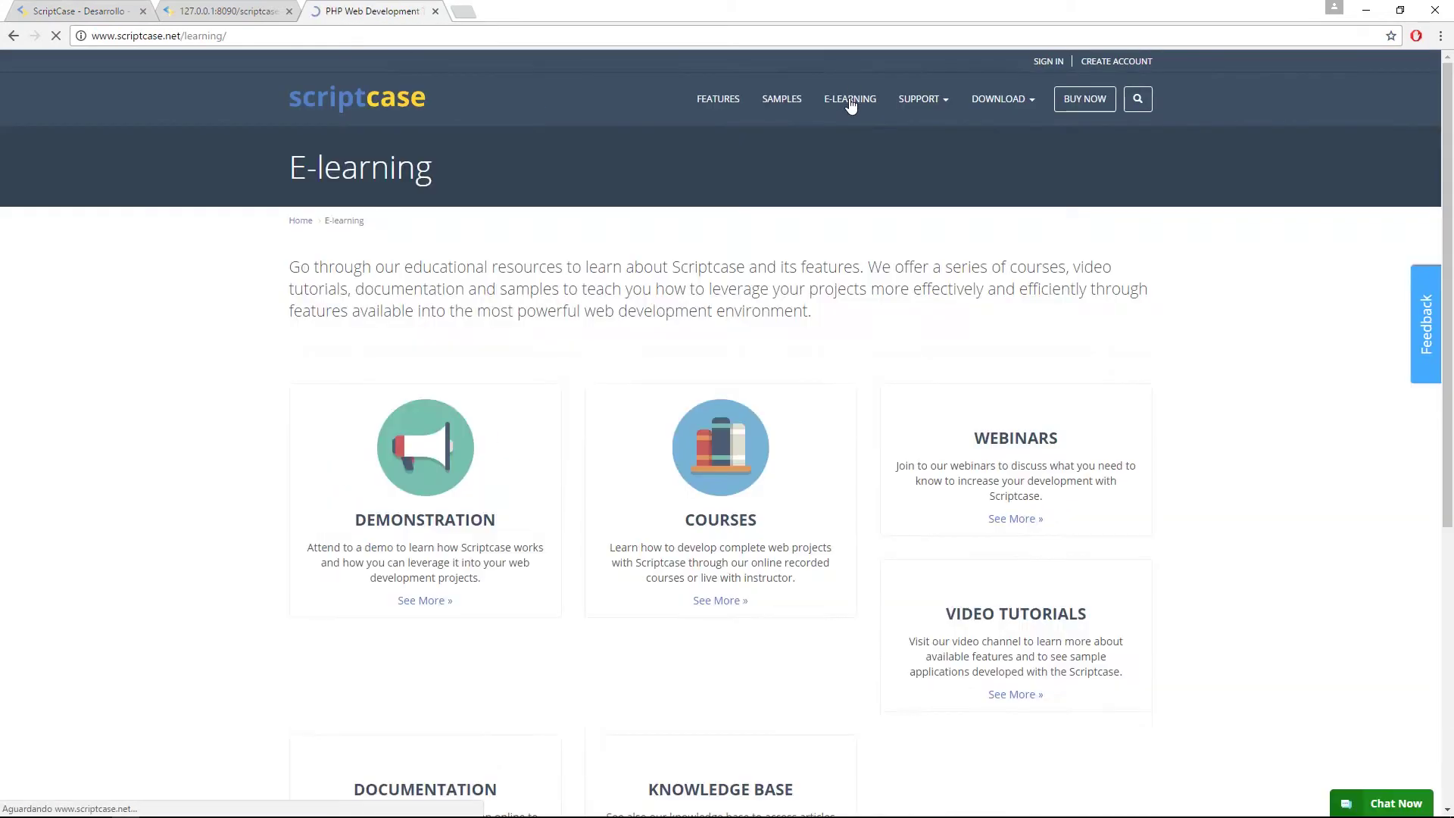
pyautogui.click(710, 600)
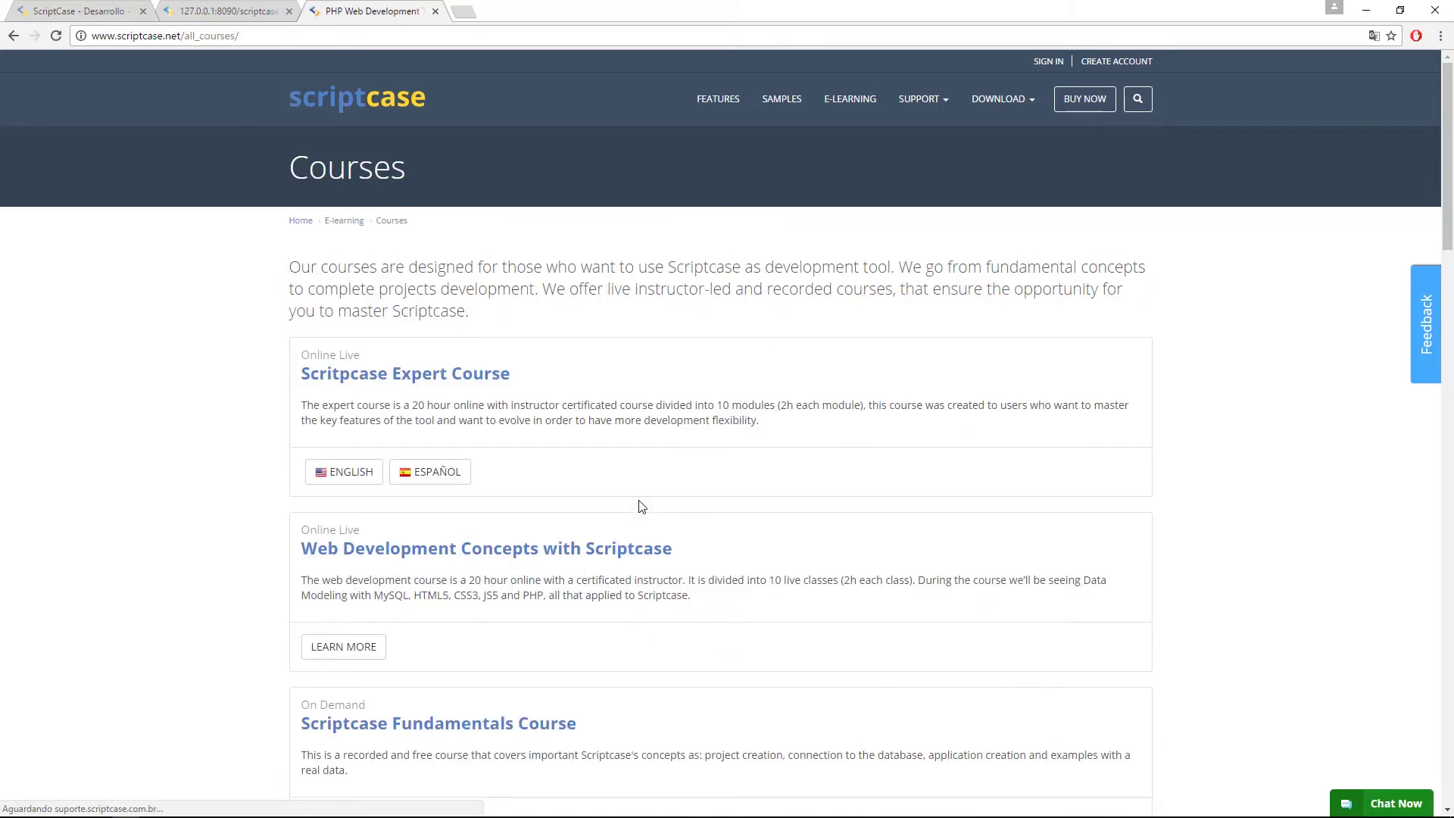
pyautogui.click(424, 471)
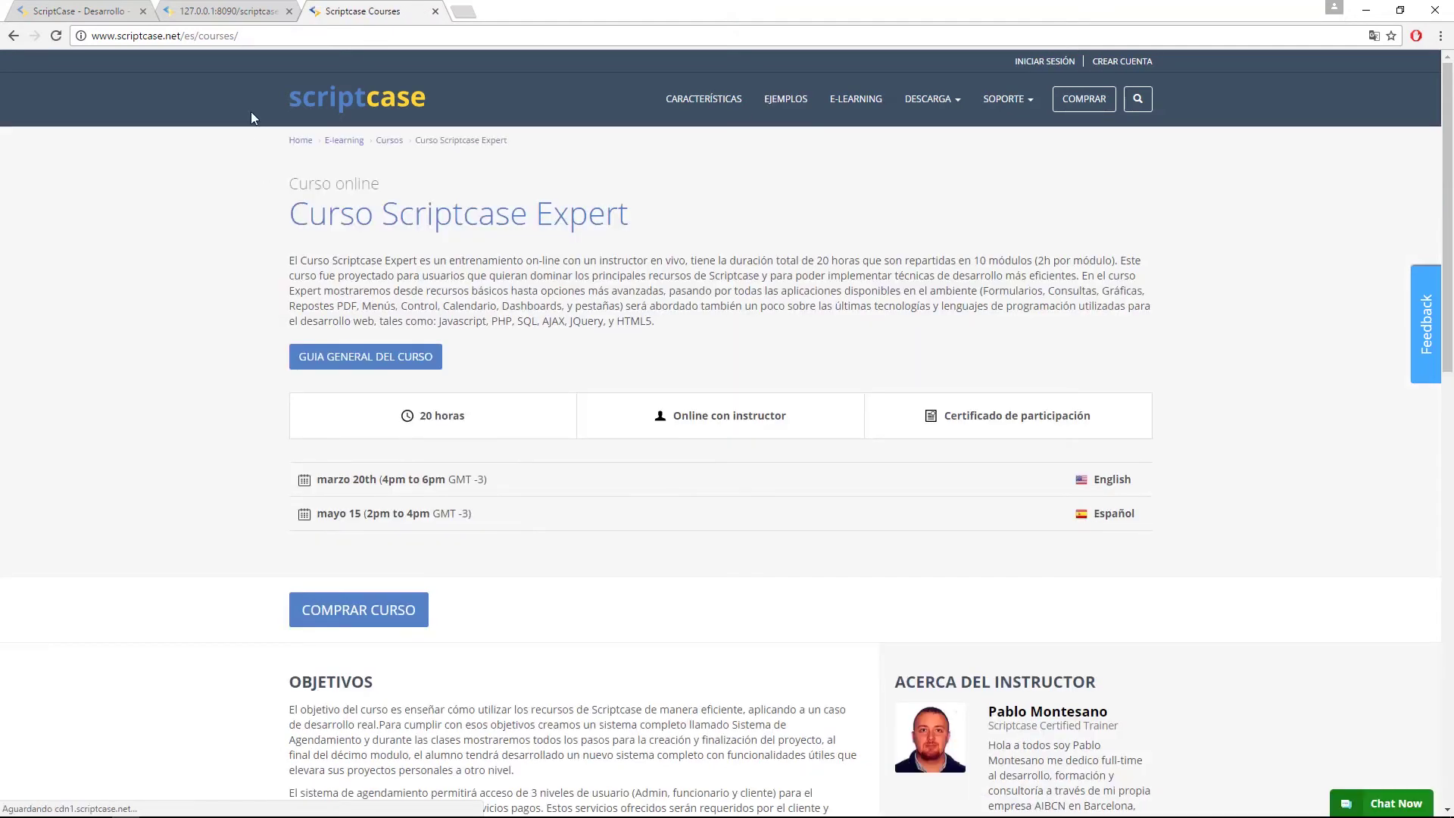
pyautogui.click(195, 35)
pyautogui.rightClick(194, 35)
pyautogui.click(219, 89)
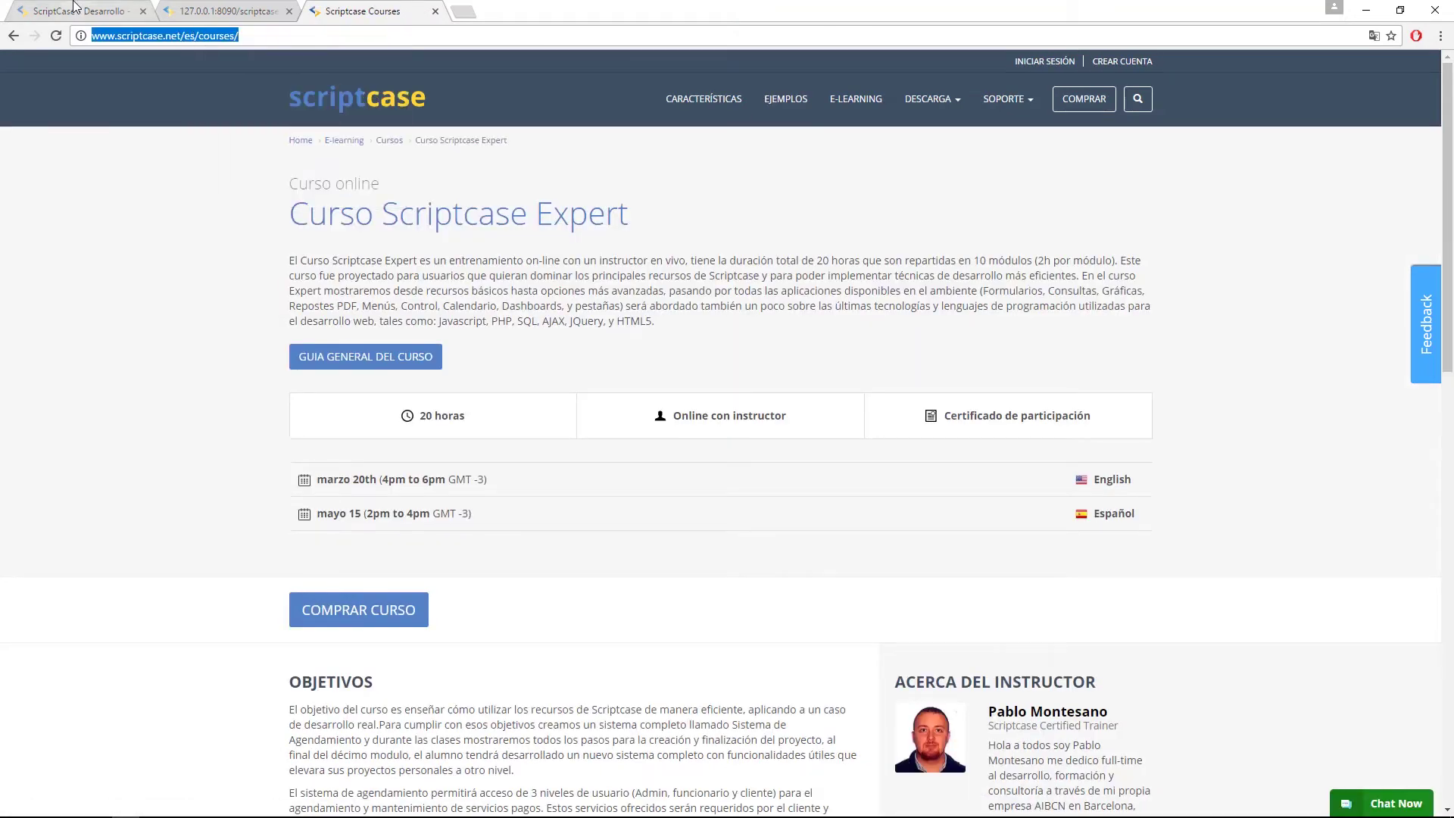
pyautogui.click(76, 10)
pyautogui.click(685, 357)
pyautogui.hotkey('ctrl', 'v')
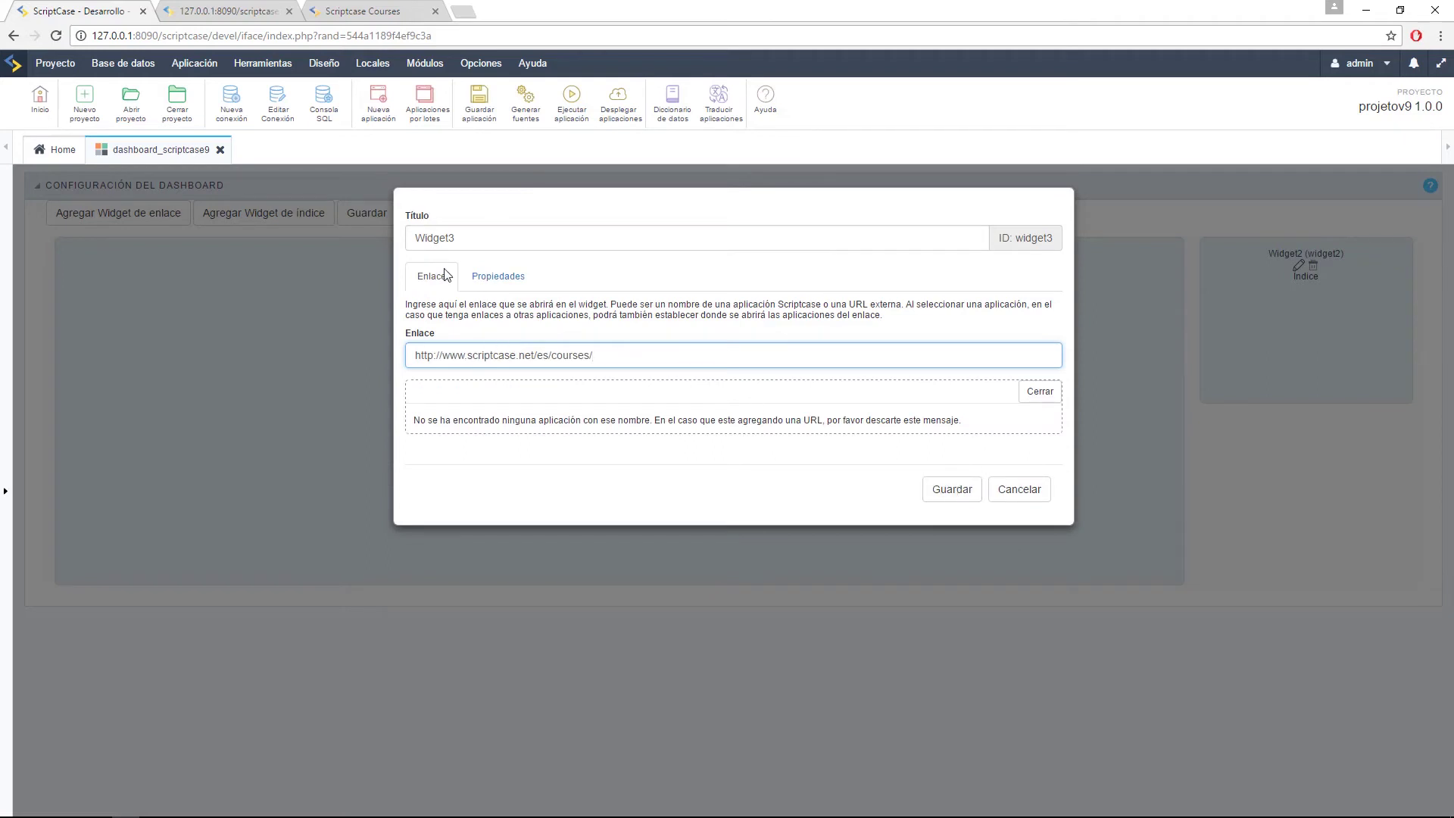
pyautogui.click(482, 282)
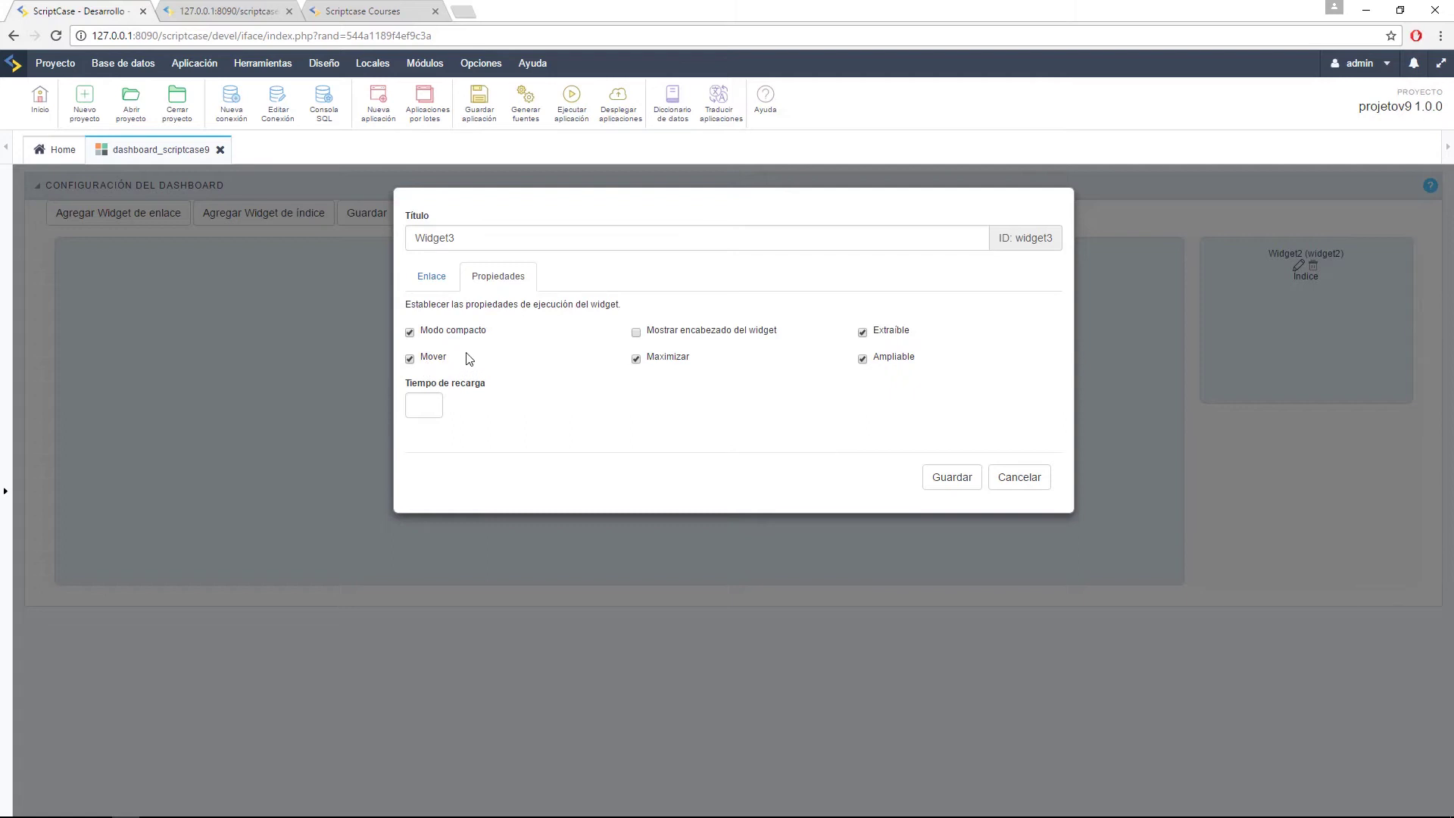
pyautogui.click(941, 479)
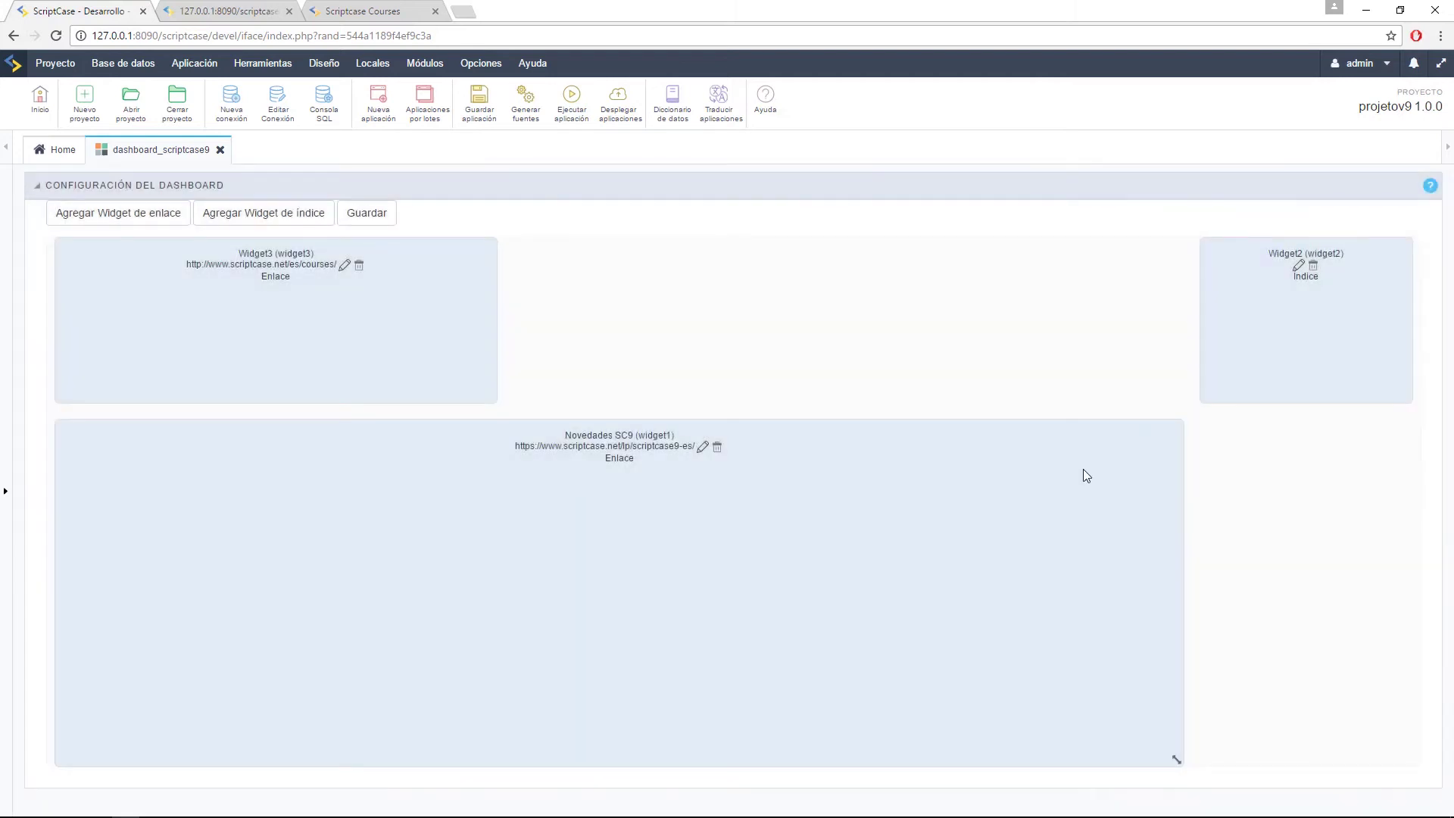
# Step: Place Widget3 as a tall block beneath the index widget, and move Novedades SC9 beside them with a reduced height
pyautogui.moveTo(198, 247); pyautogui.dragTo(1181, 792)
pyautogui.moveTo(1034, 247); pyautogui.dragTo(1225, 226)
pyautogui.scroll(-1, 1263, 690)
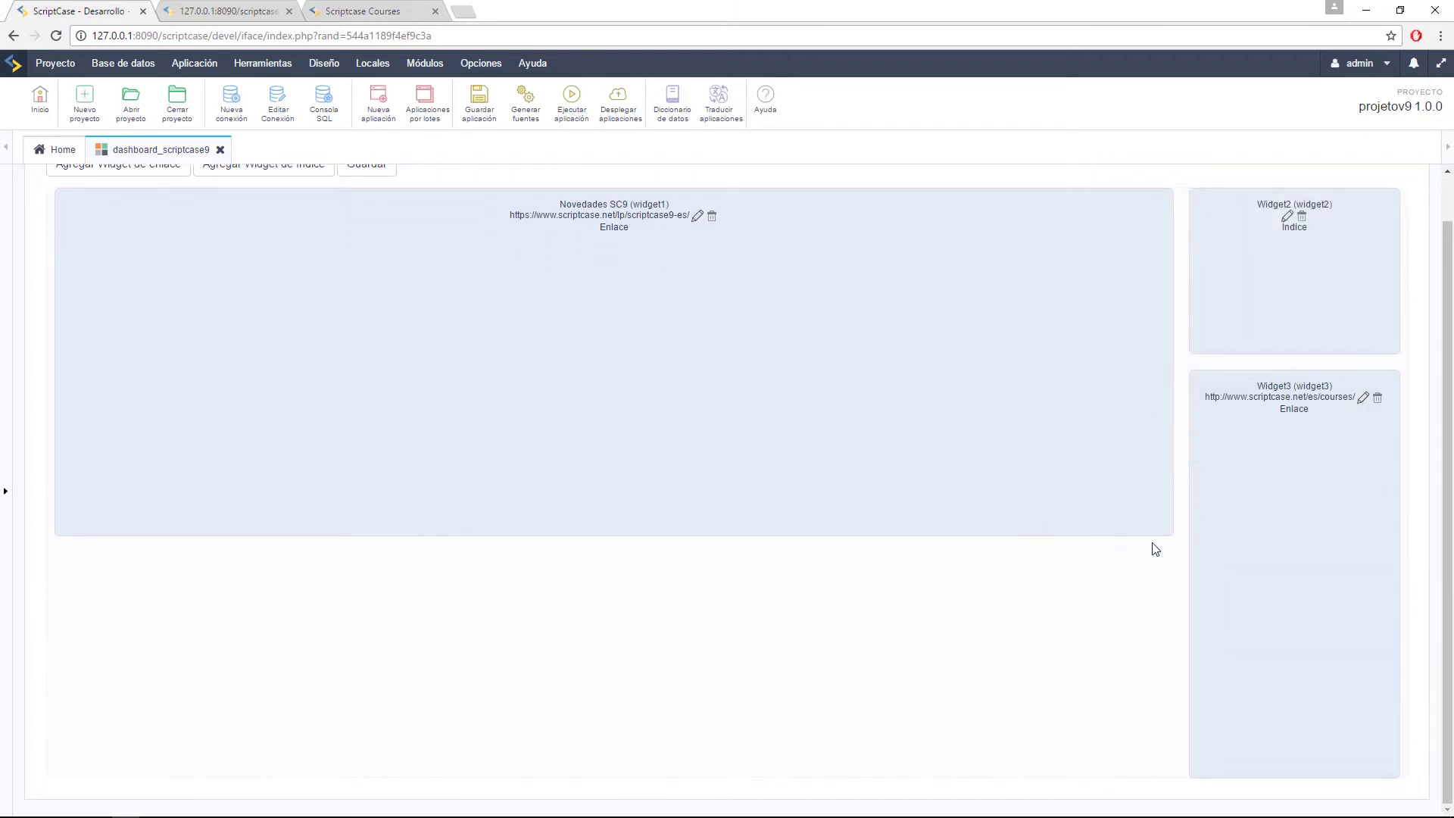
pyautogui.moveTo(1161, 528); pyautogui.dragTo(1165, 764)
pyautogui.moveTo(1165, 622); pyautogui.dragTo(1166, 468)
# Step: Run the dashboard and examine how the course page displays and scrolls inside its widget
pyautogui.click(533, 63)
pyautogui.click(573, 106)
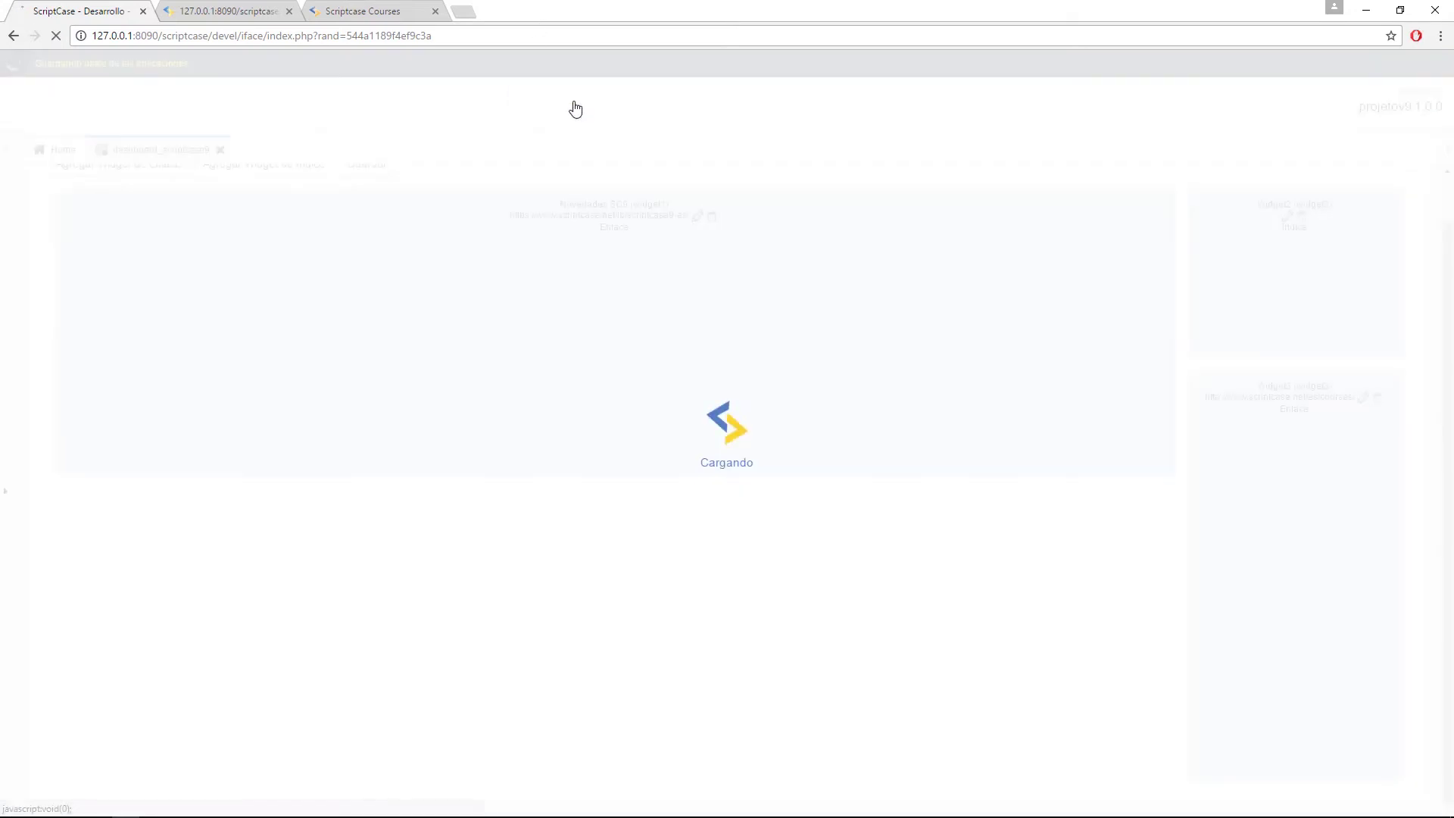
pyautogui.click(224, 8)
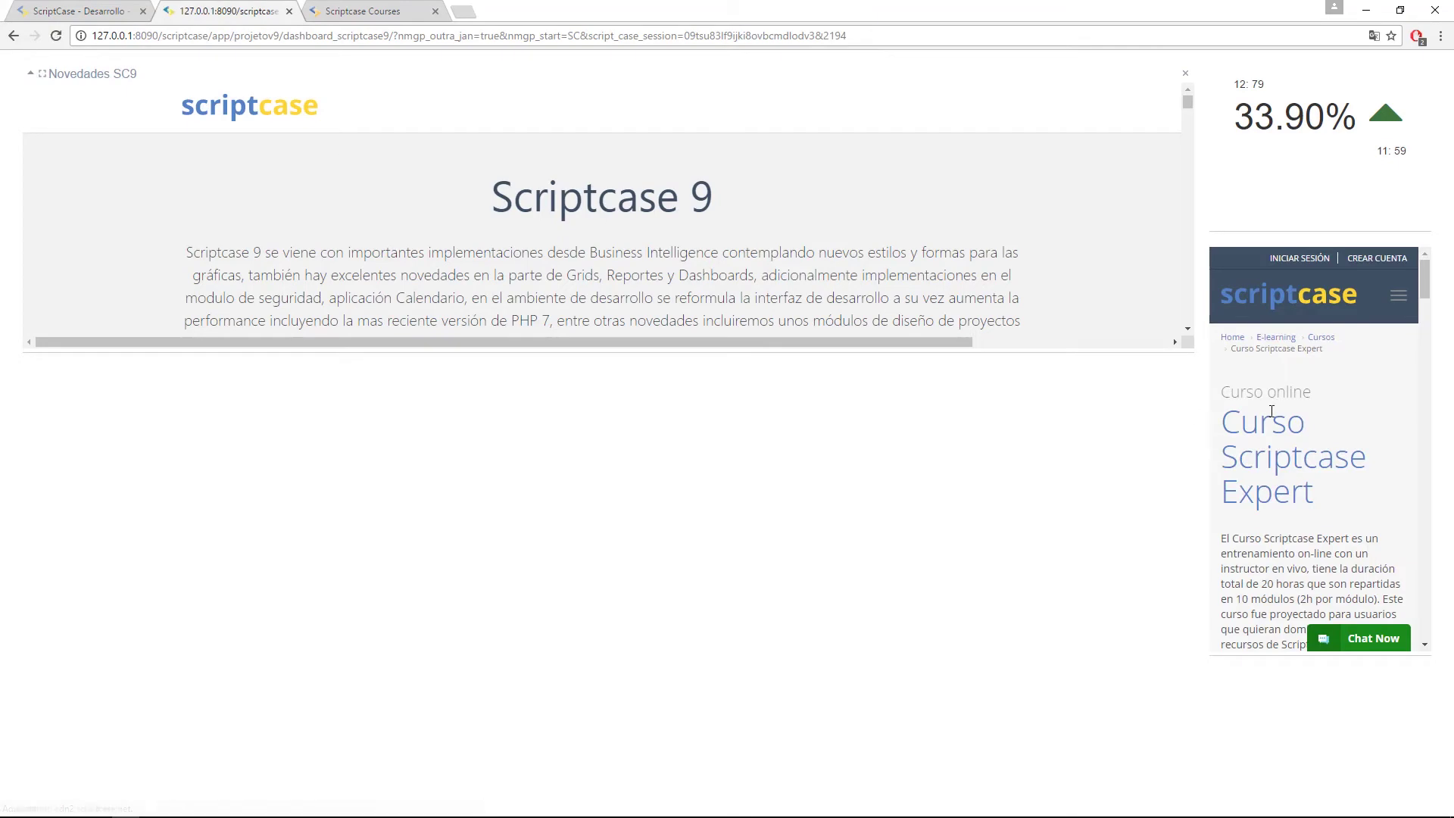
pyautogui.scroll(-1, 1275, 409)
pyautogui.scroll(-3, 1276, 413)
pyautogui.scroll(3, 1277, 415)
pyautogui.scroll(1, 1273, 411)
pyautogui.scroll(-2, 1274, 411)
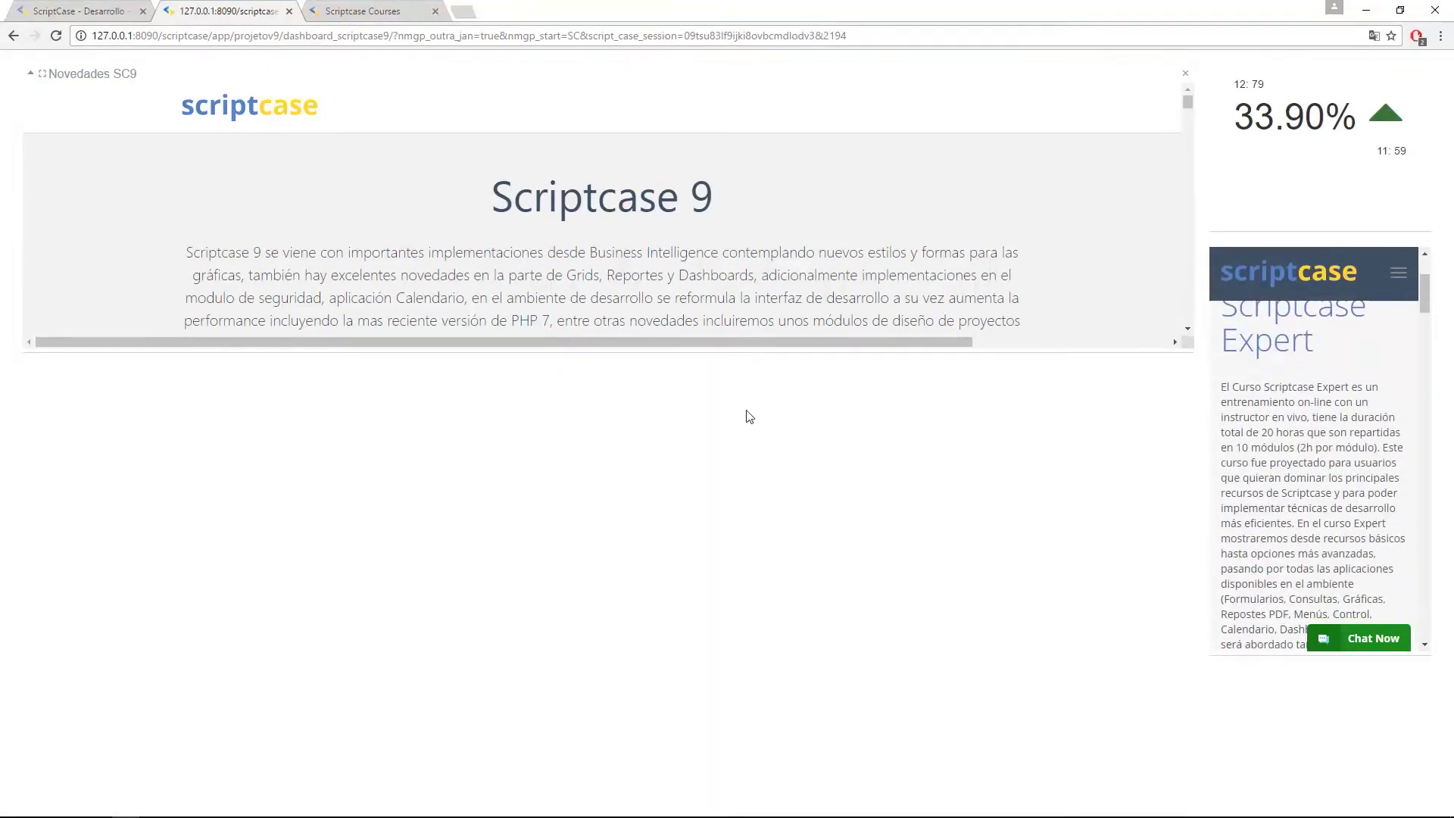
# Step: Return to the dashboard configuration and reduce the height of the index widget
pyautogui.click(48, 6)
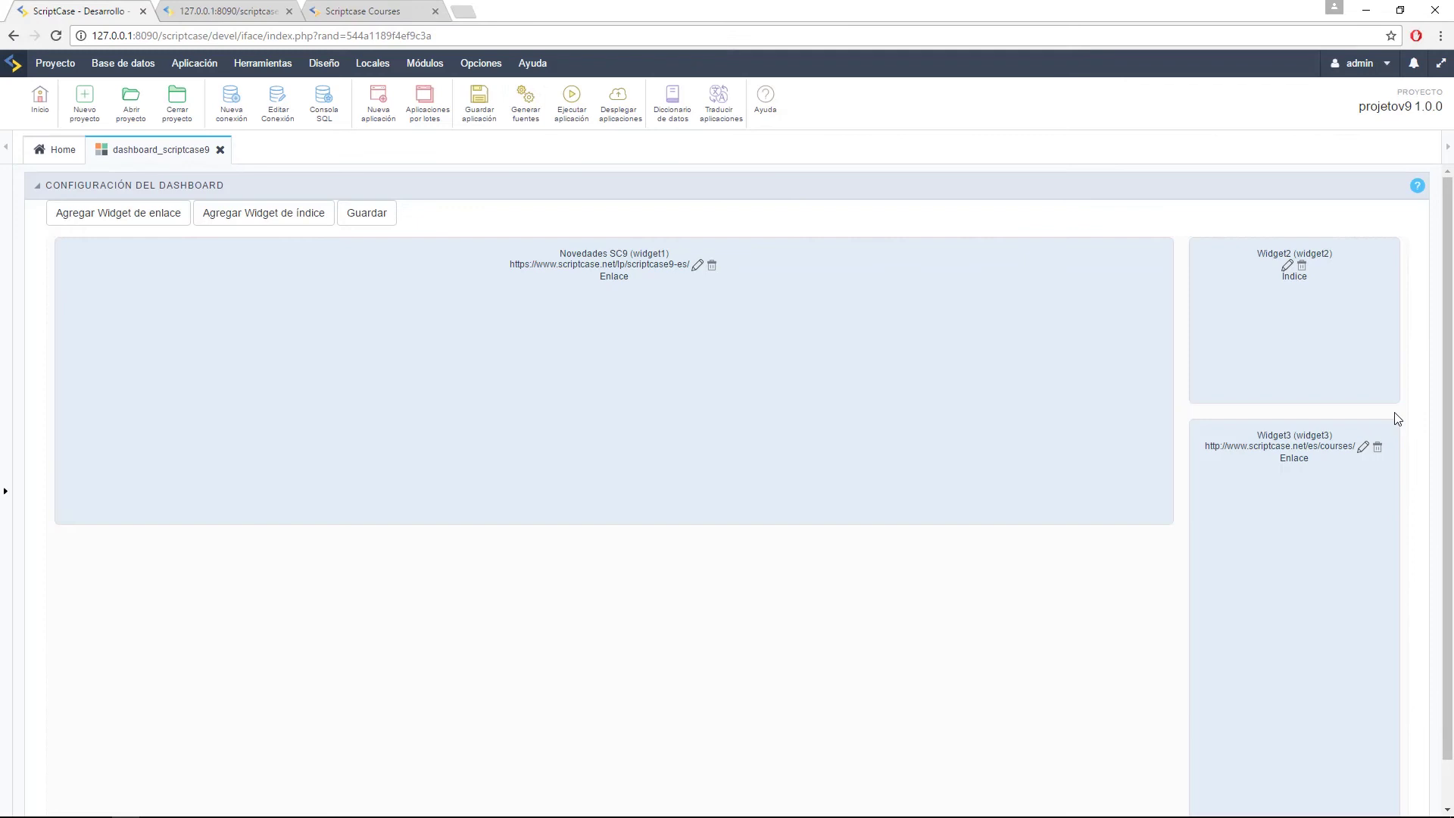
pyautogui.moveTo(1391, 398); pyautogui.dragTo(1393, 340)
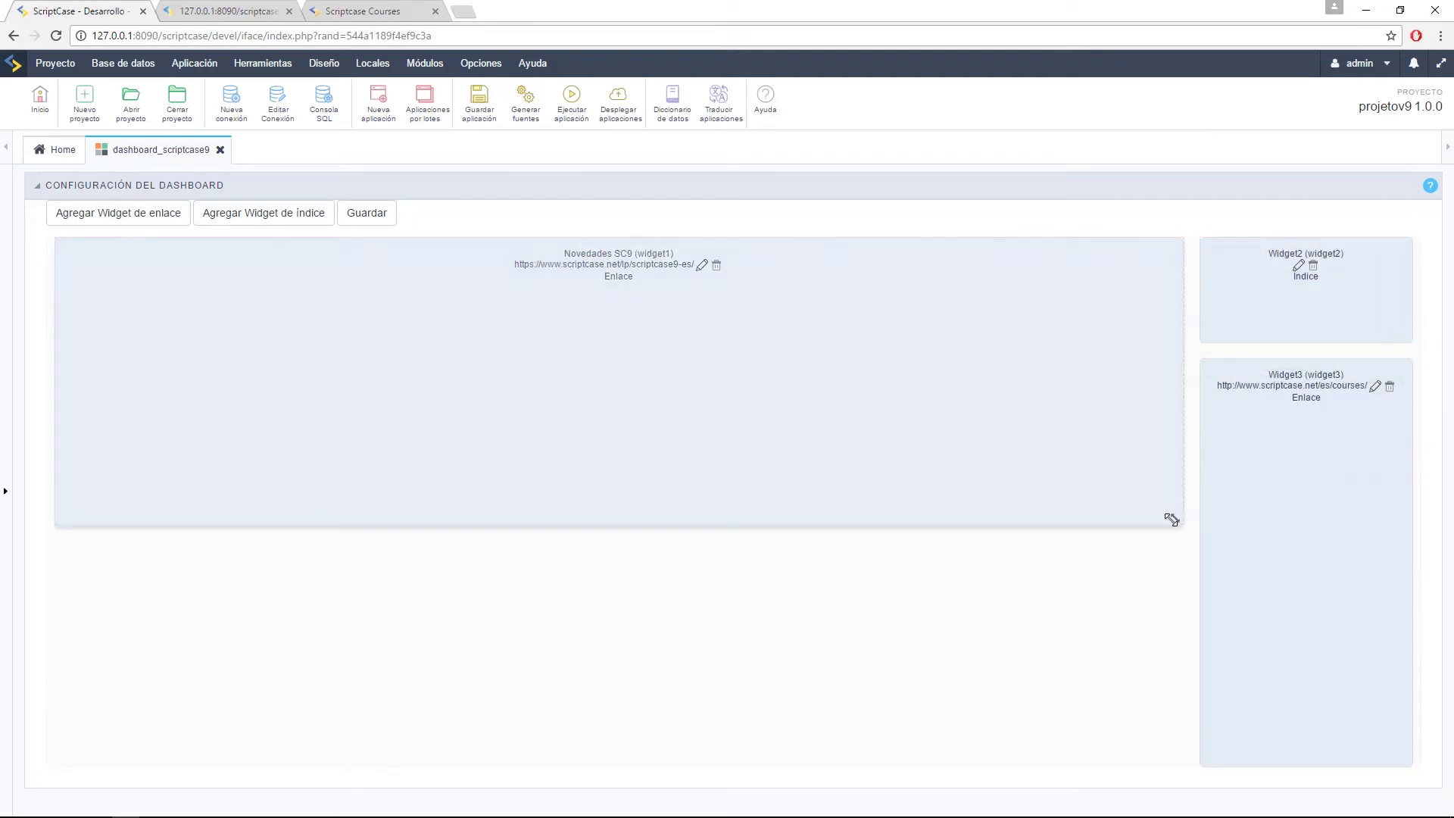
# Step: Add a link widget, filter the available applications to Gráfico only, and link it to chart_orders
pyautogui.click(73, 218)
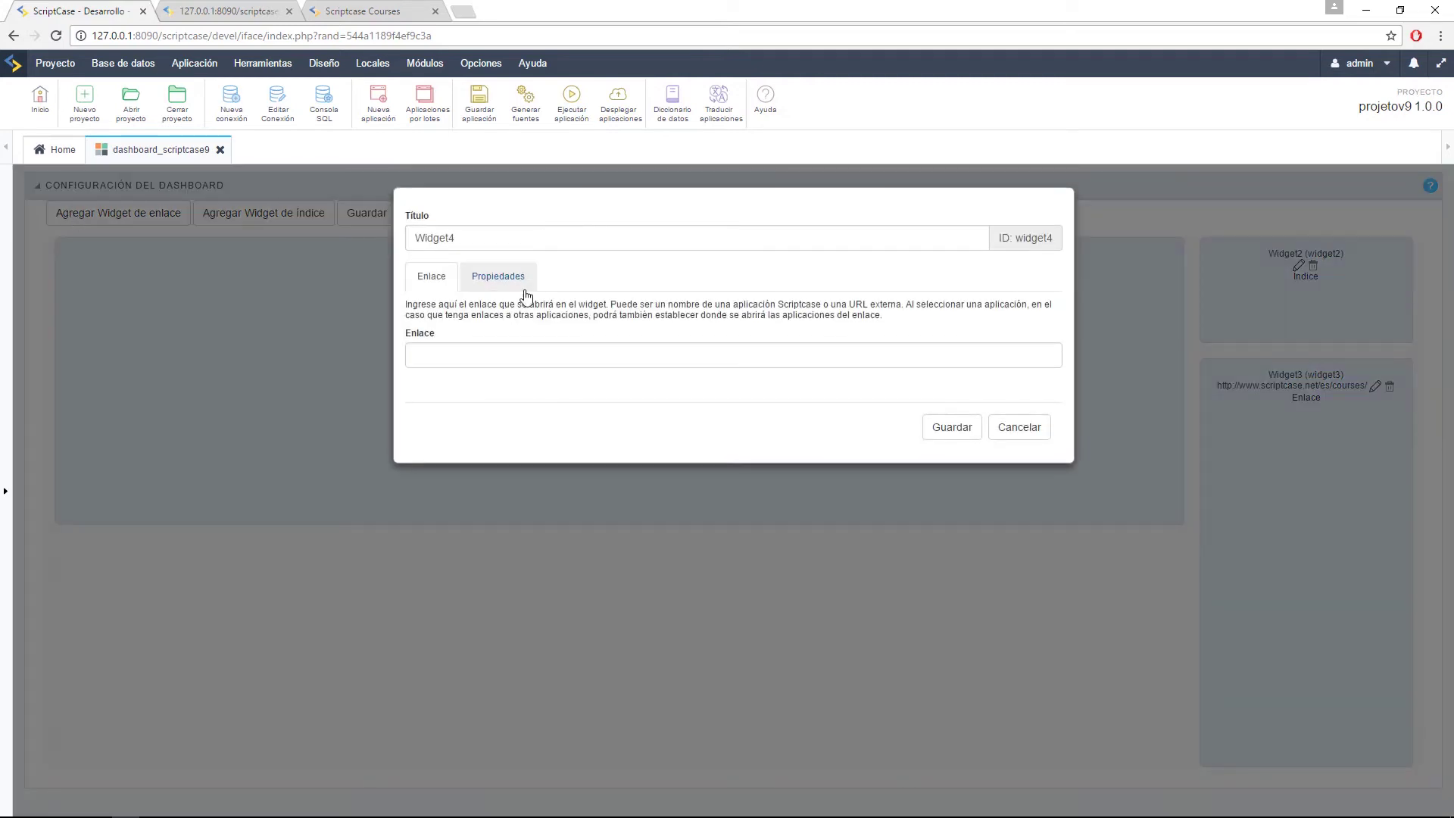
pyautogui.click(471, 361)
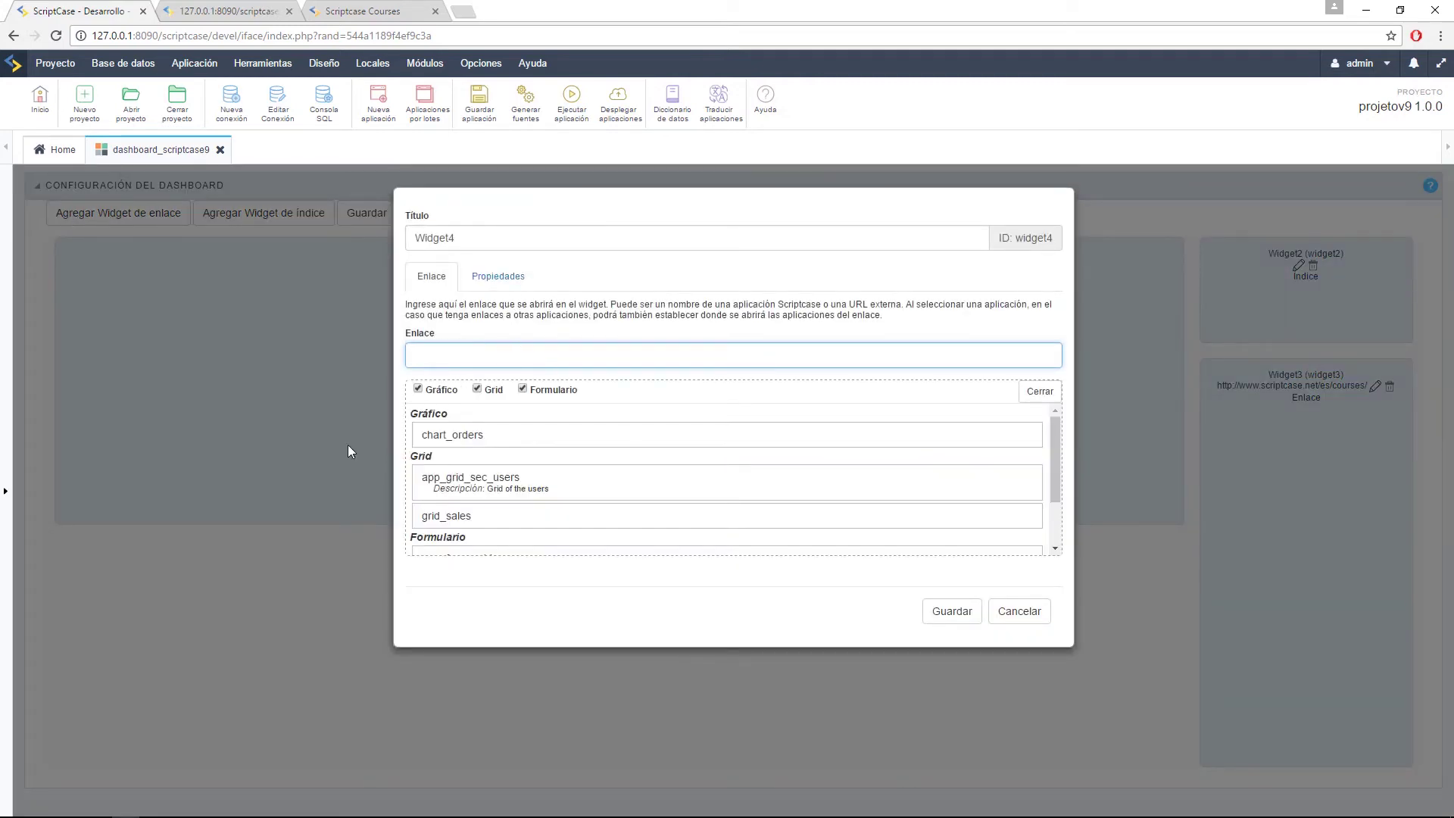
pyautogui.click(478, 391)
pyautogui.click(524, 391)
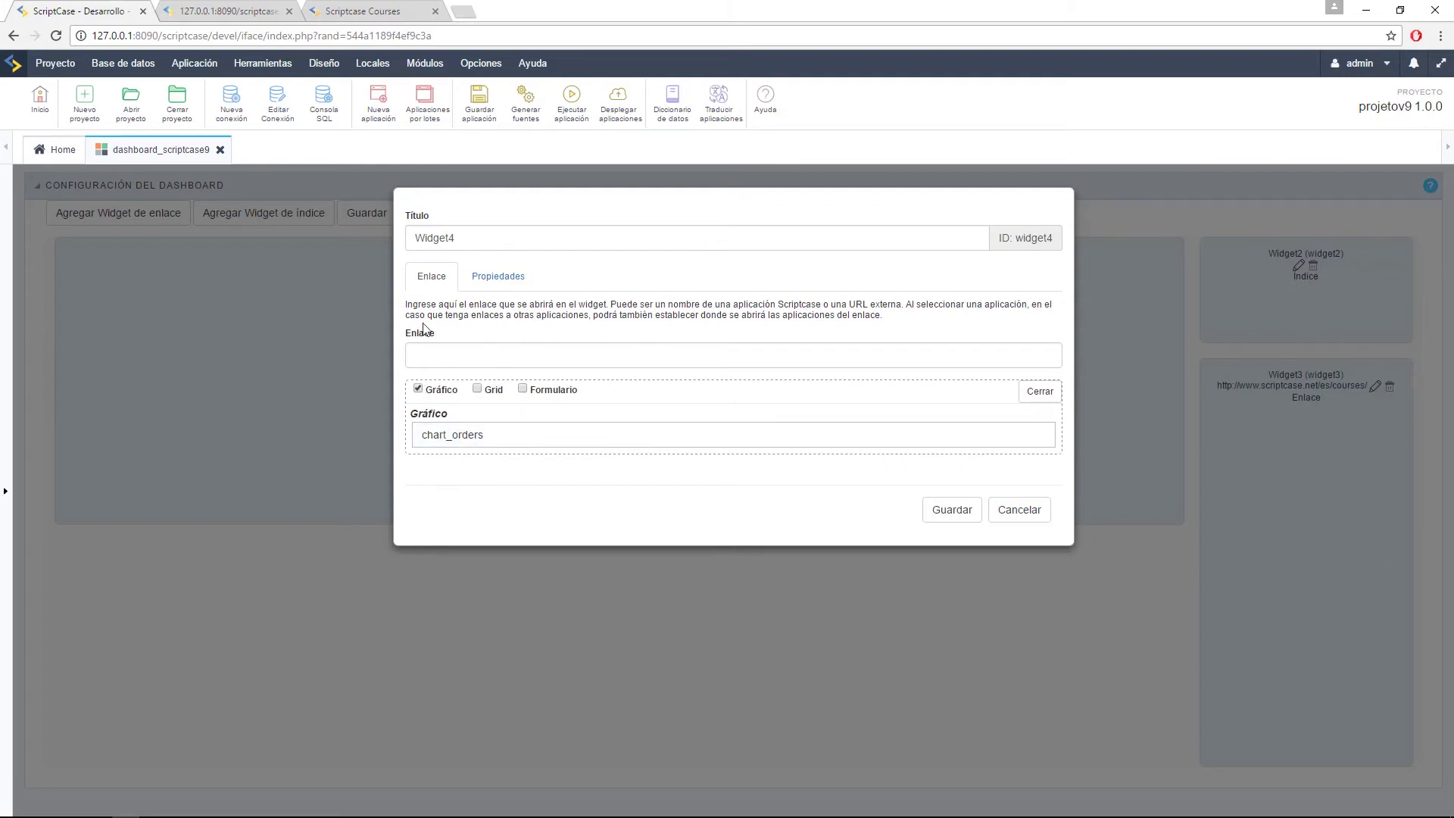
pyautogui.click(459, 437)
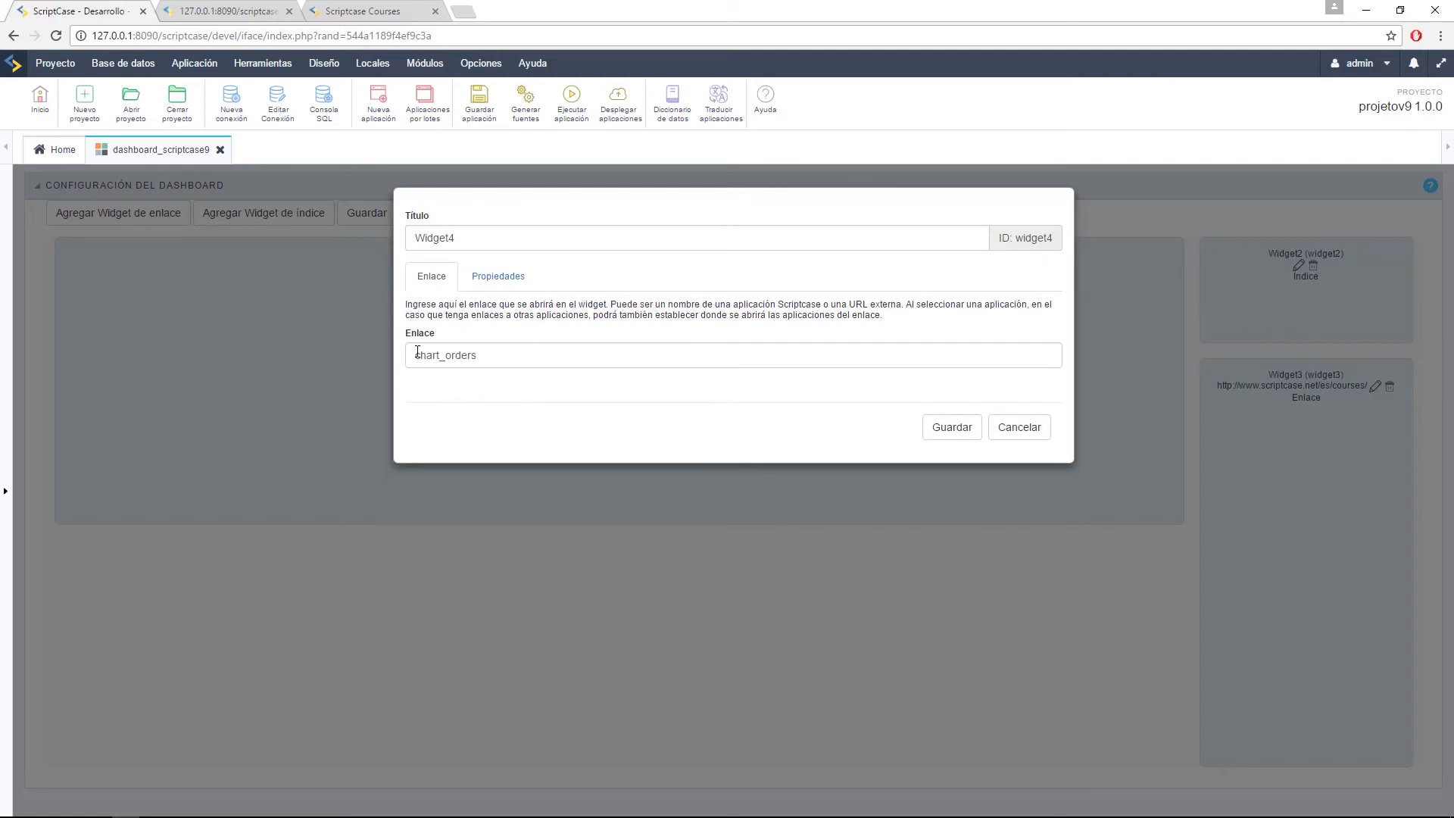
# Step: Title the chart widget "Grafica de Empleados" and save it with its header shown
pyautogui.click(504, 282)
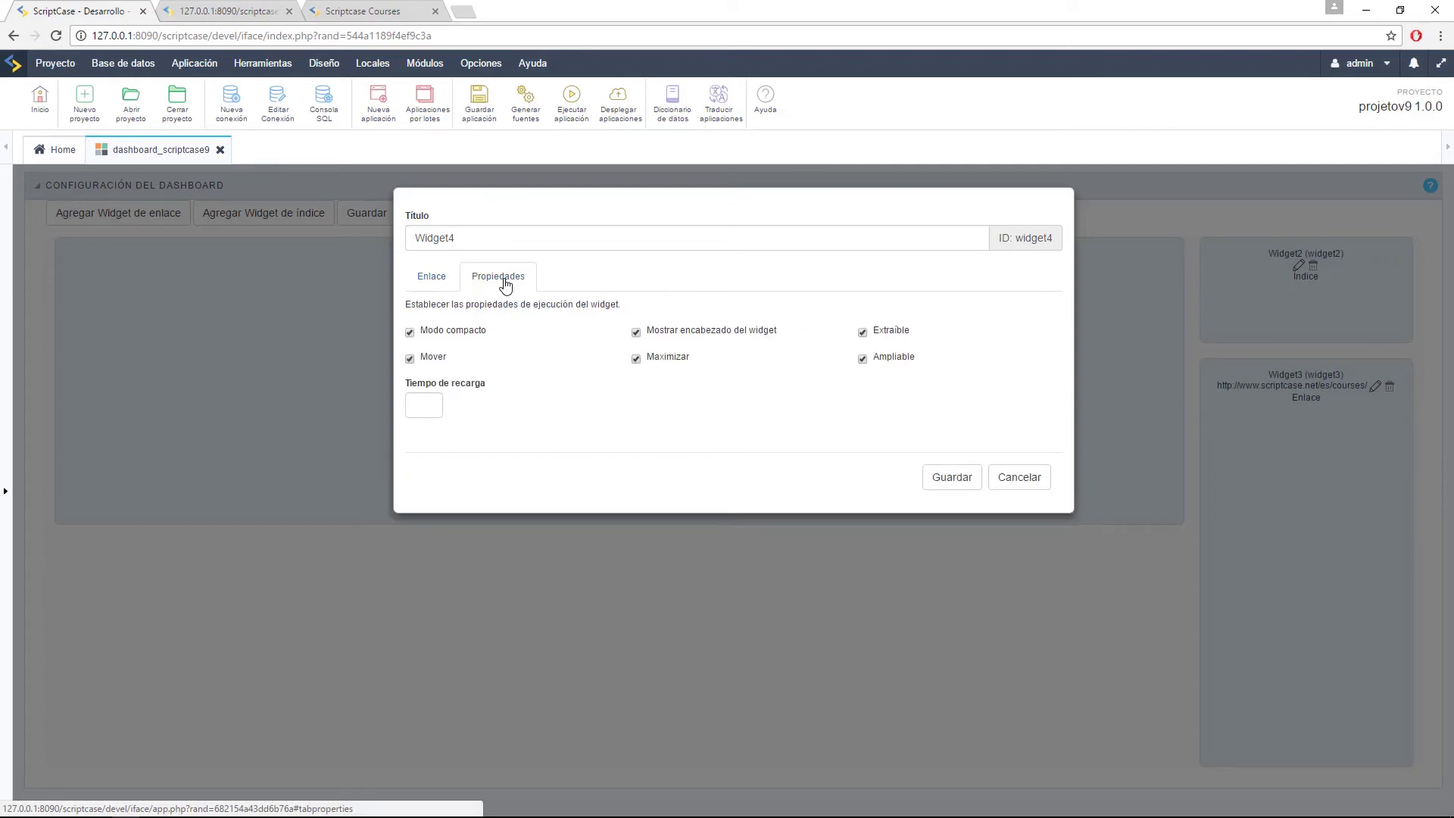
pyautogui.doubleClick(480, 239)
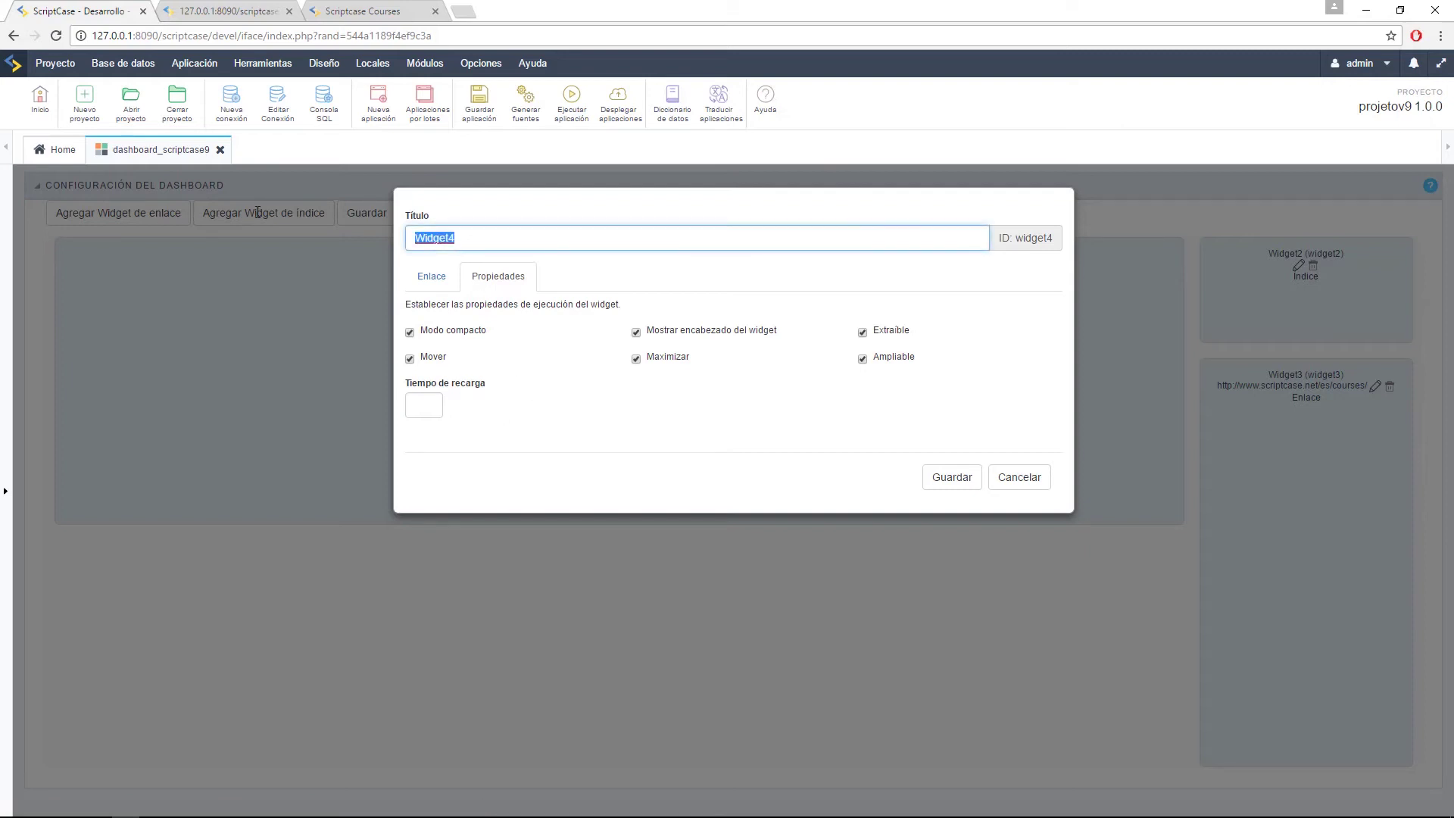
pyautogui.write('Grafica de Empleados')
pyautogui.click(949, 479)
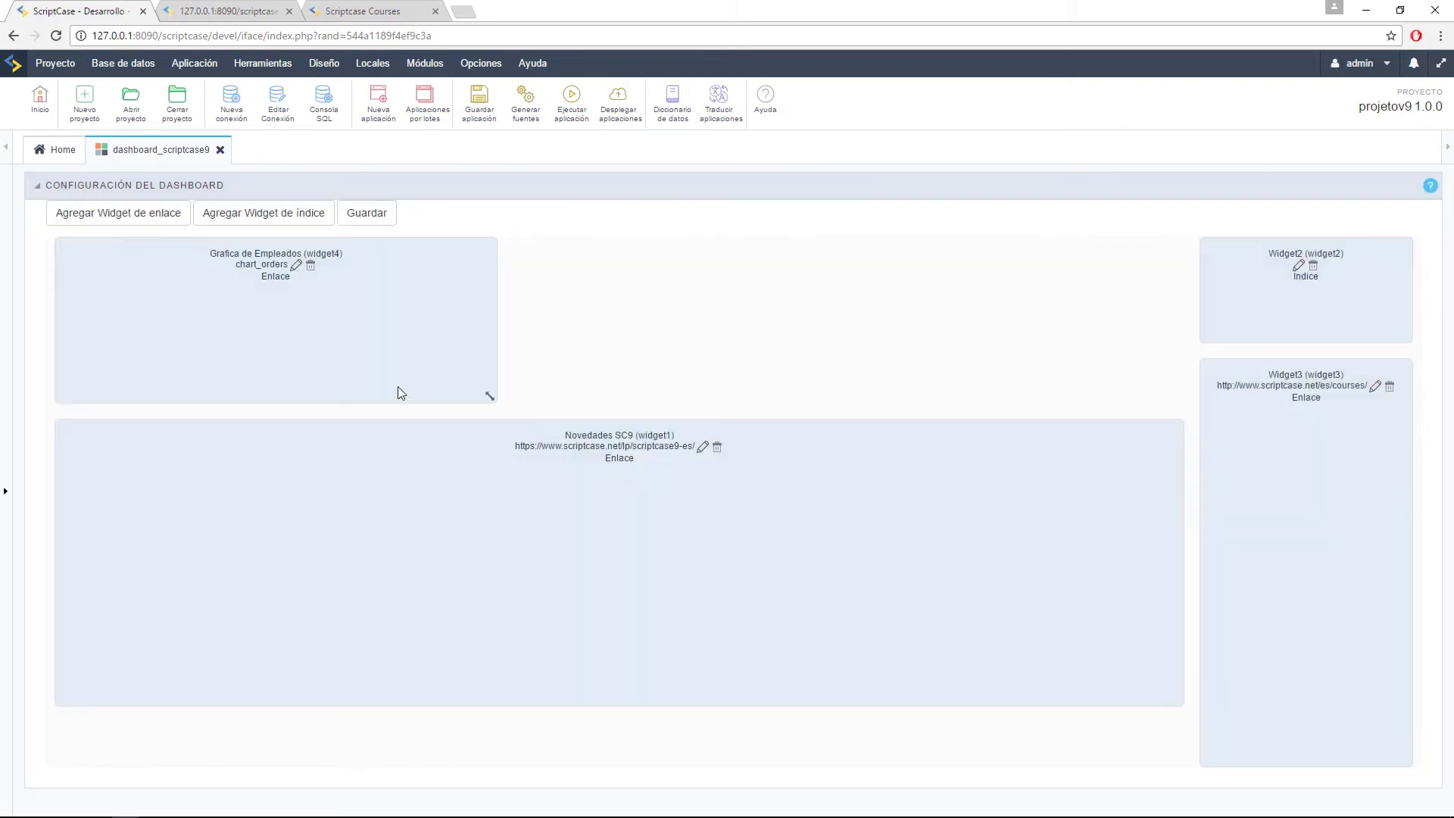
# Step: Enlarge Grafica de Empleados, align Widget3's lower edge with it and stretch Novedades SC9 across the full width below, and run the dashboard
pyautogui.moveTo(493, 396); pyautogui.dragTo(1171, 623)
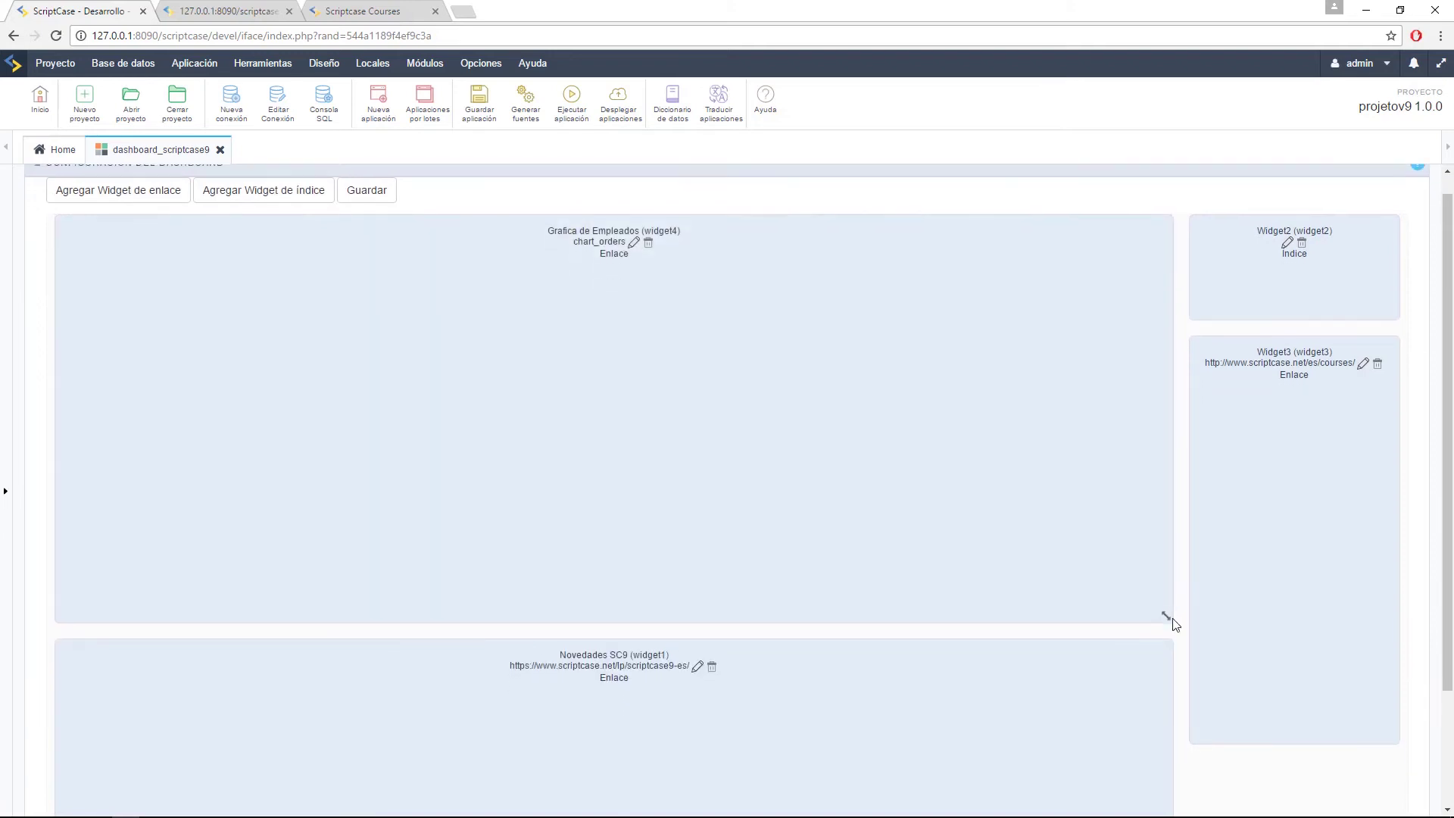
pyautogui.scroll(-2, 1174, 624)
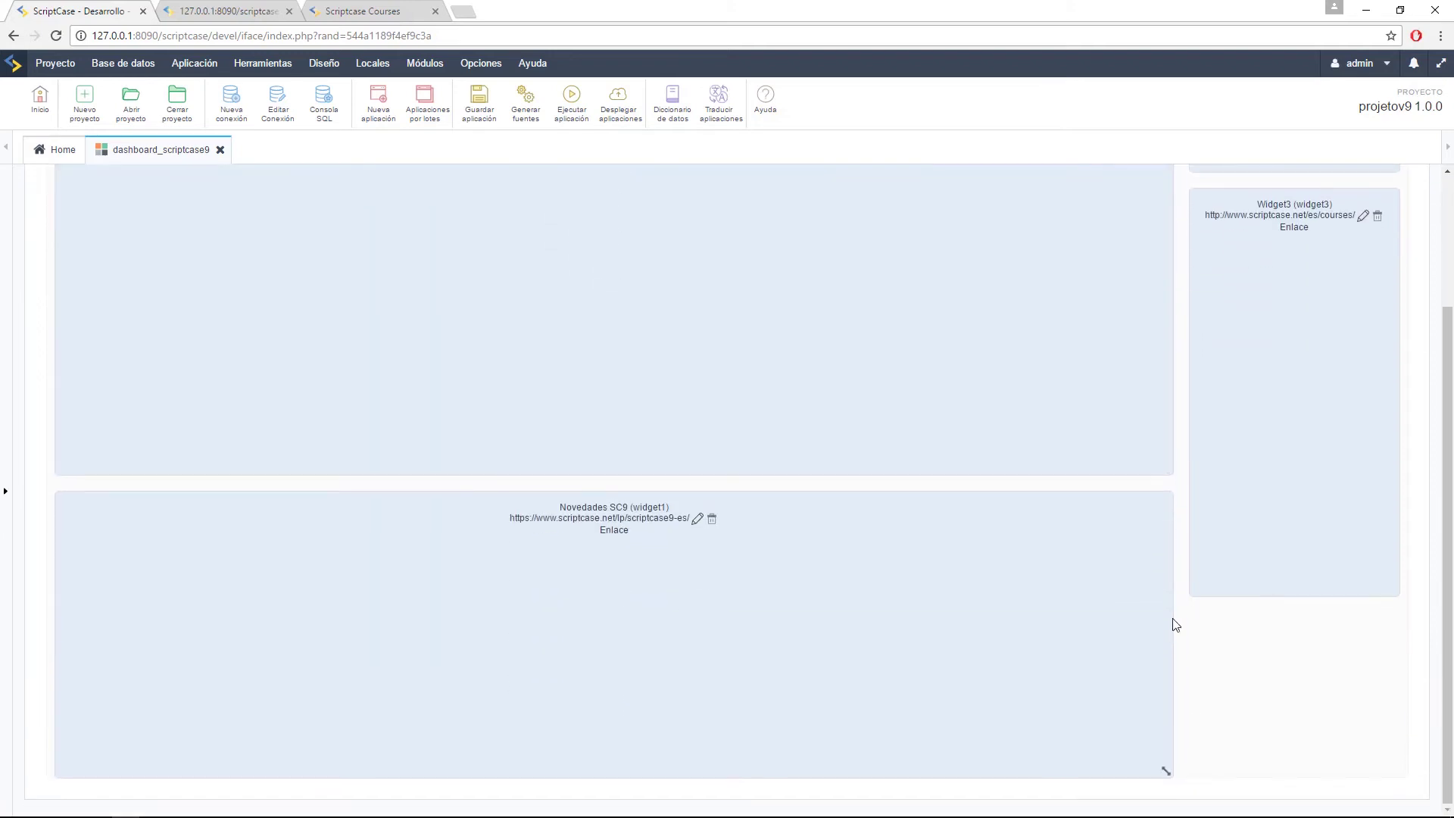
pyautogui.moveTo(1390, 589); pyautogui.dragTo(1392, 479)
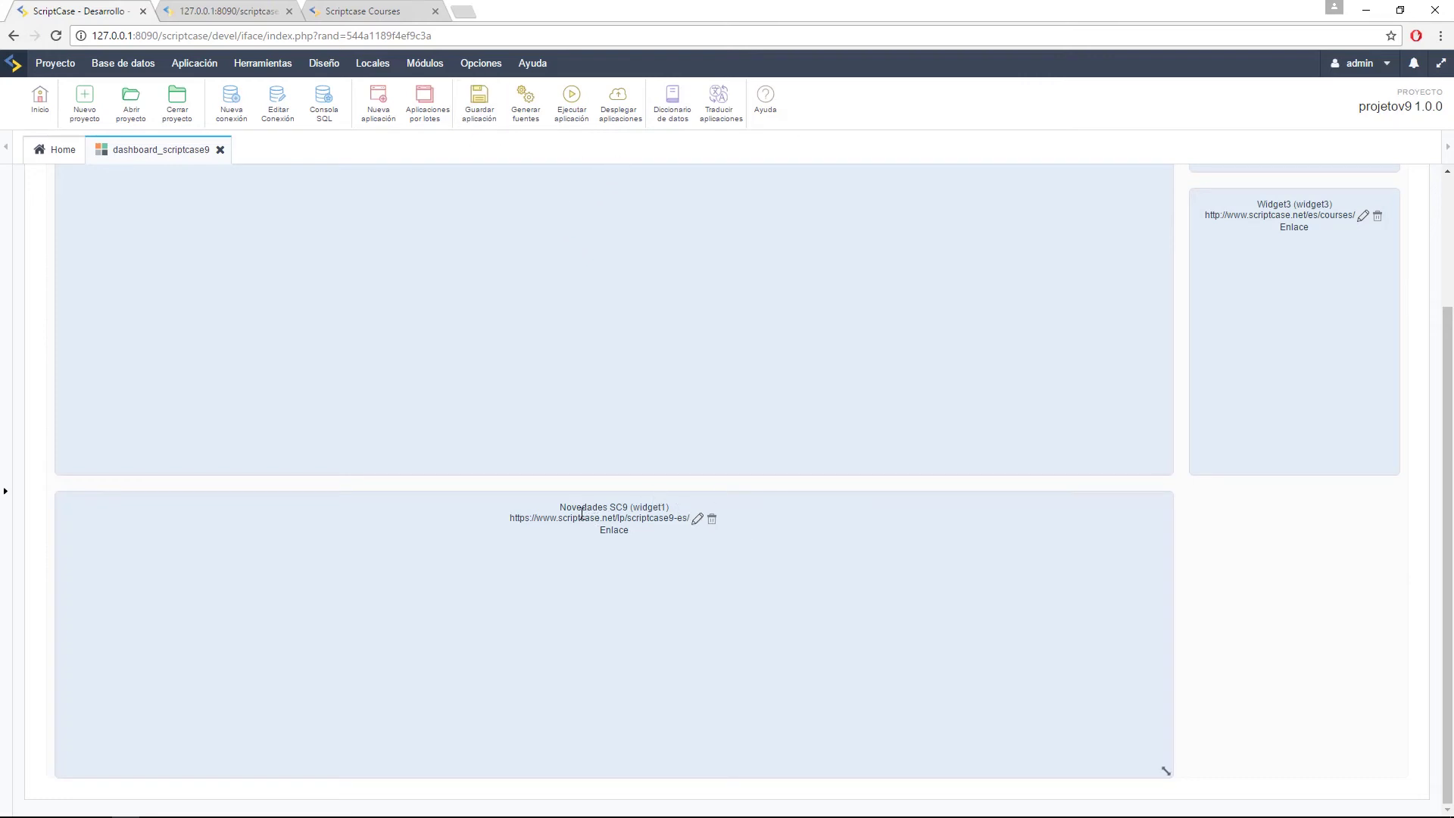
pyautogui.moveTo(1164, 768); pyautogui.dragTo(1400, 799)
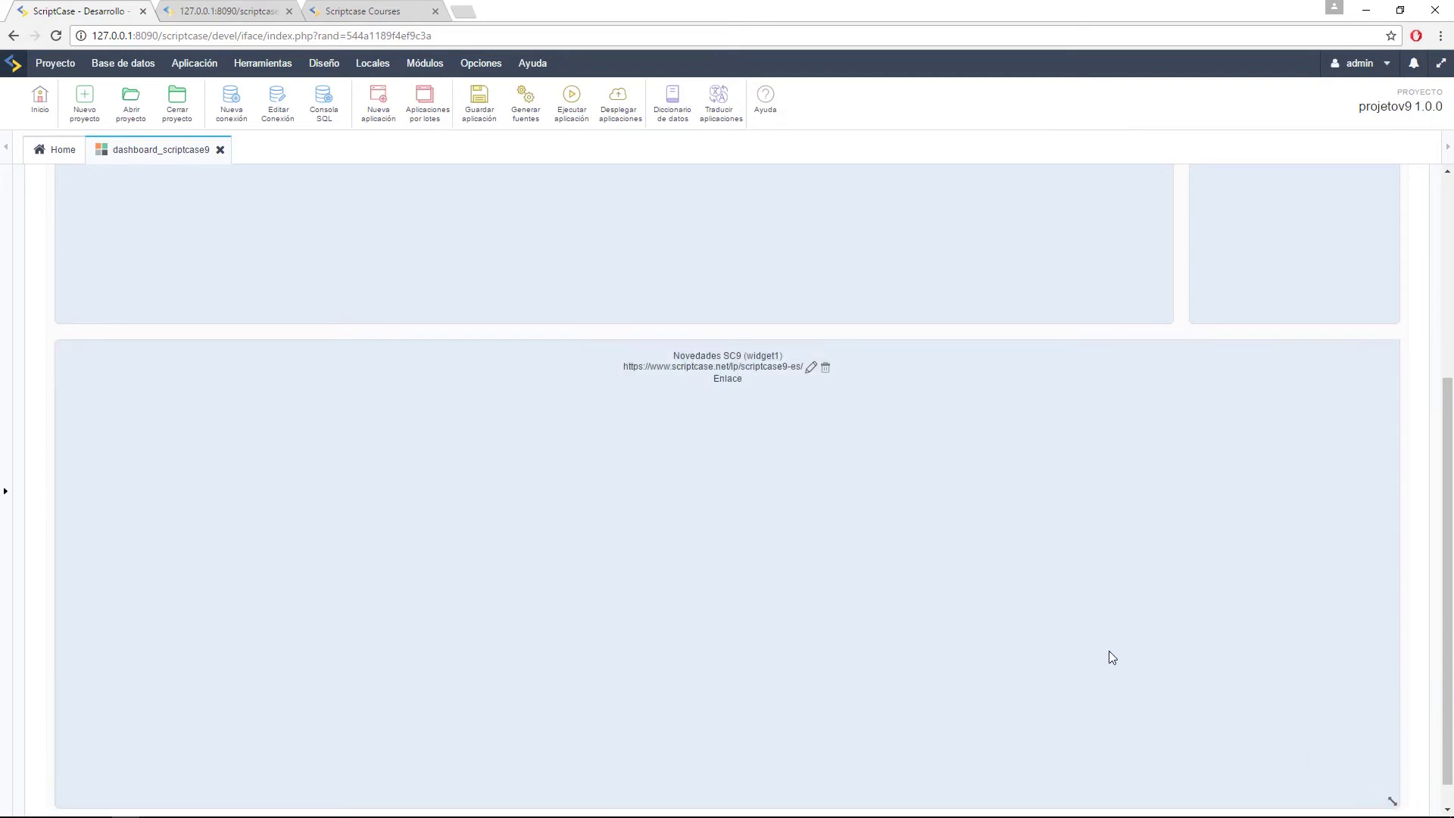
pyautogui.click(572, 97)
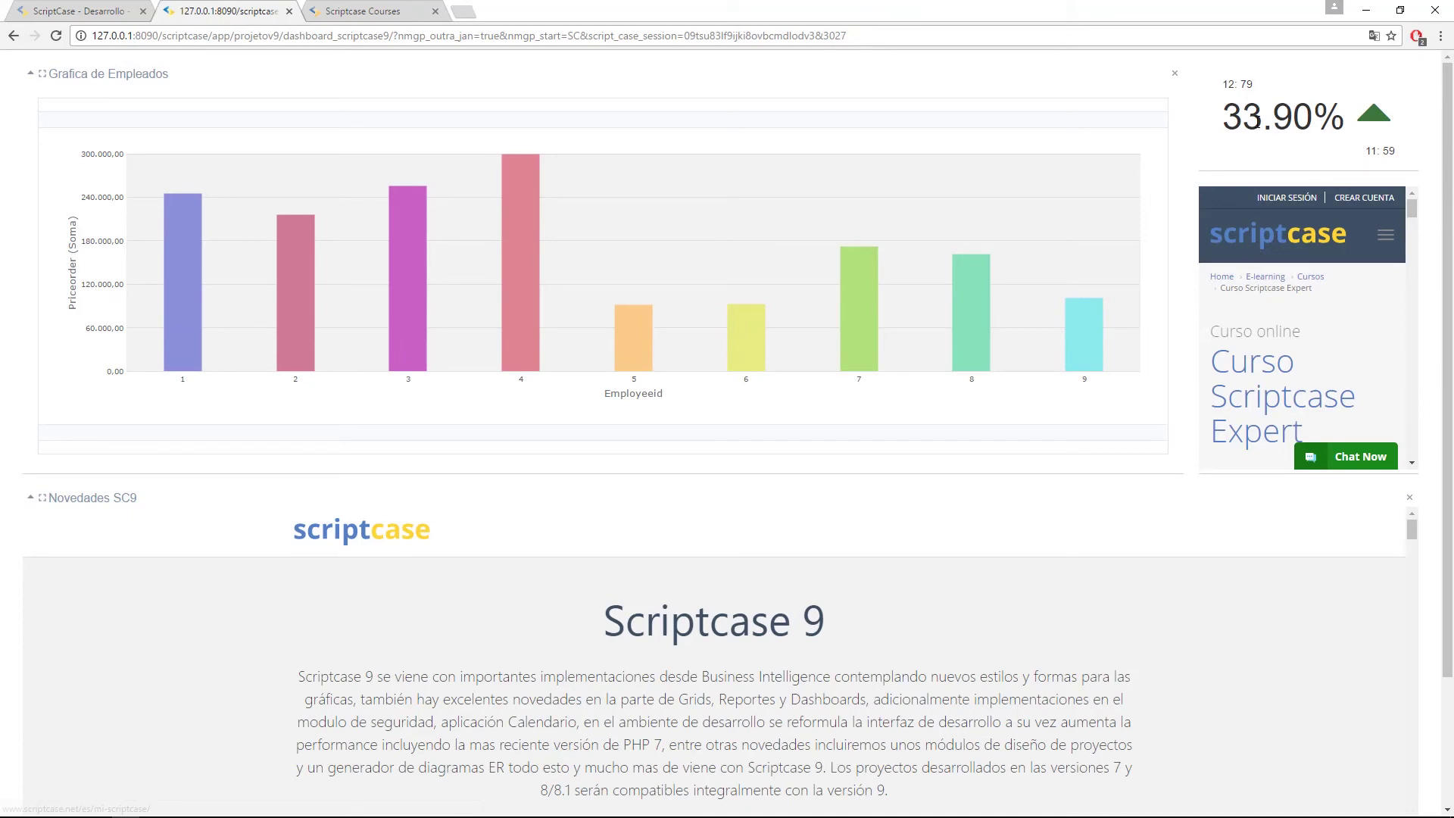
# Step: Check the index widget in the running dashboard and scroll through the Novedades SC9 page
pyautogui.moveTo(1250, 115); pyautogui.dragTo(1329, 121)
pyautogui.scroll(-2, 968, 551)
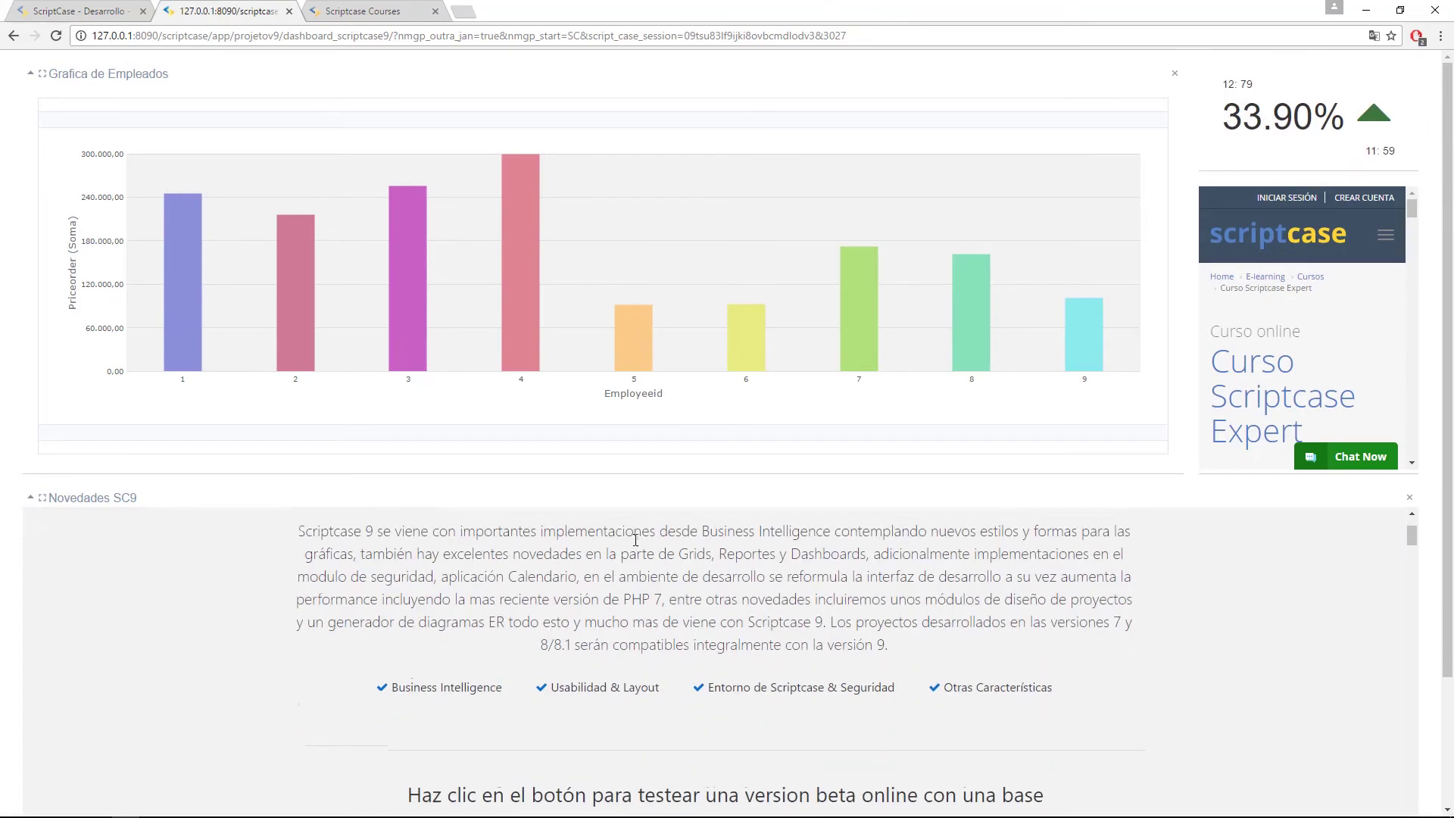
pyautogui.scroll(2, 968, 551)
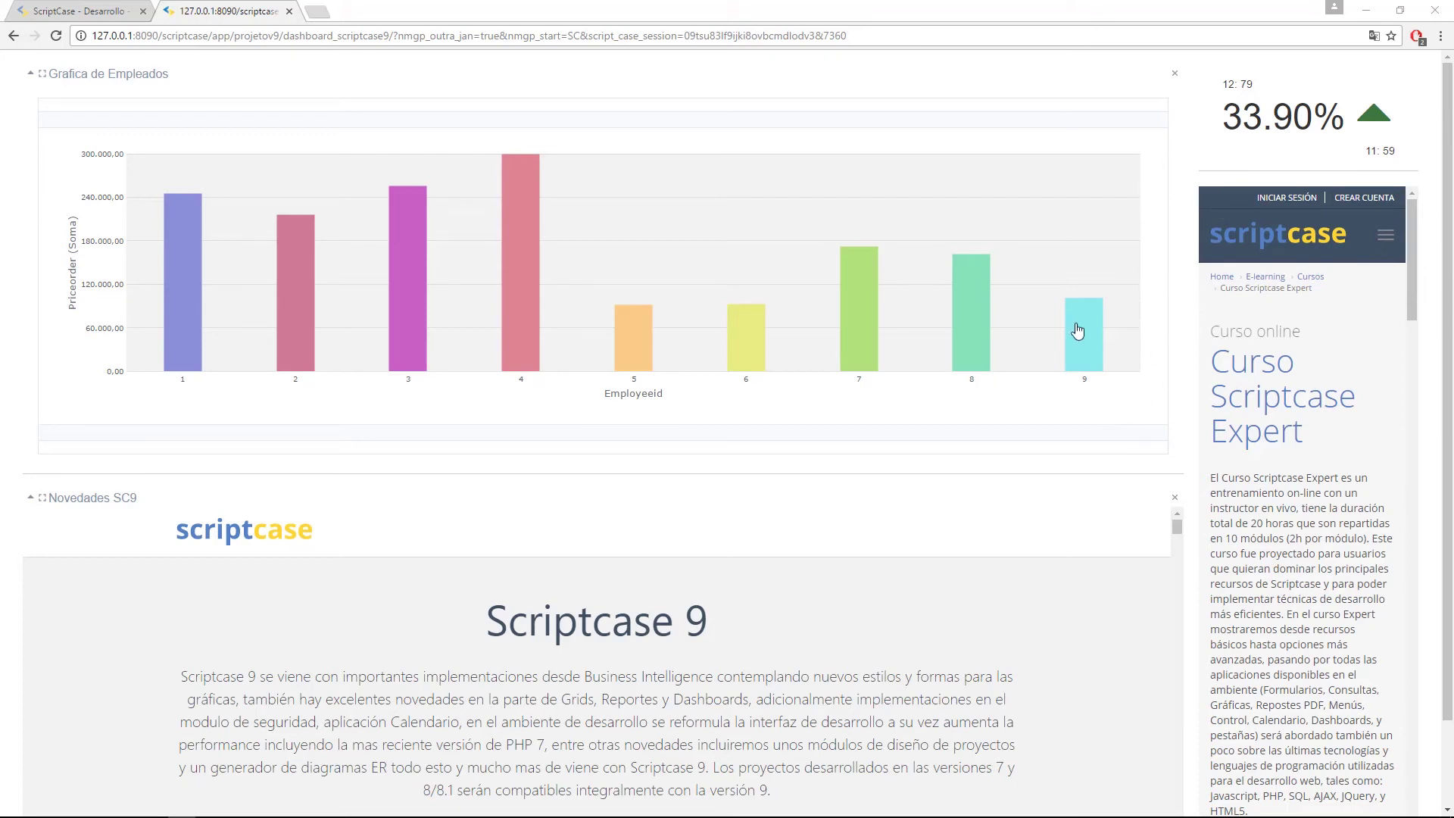
# Step: Return to the dashboard configuration and narrow Grafica de Empleados and Novedades SC9 to the same width
pyautogui.click(89, 11)
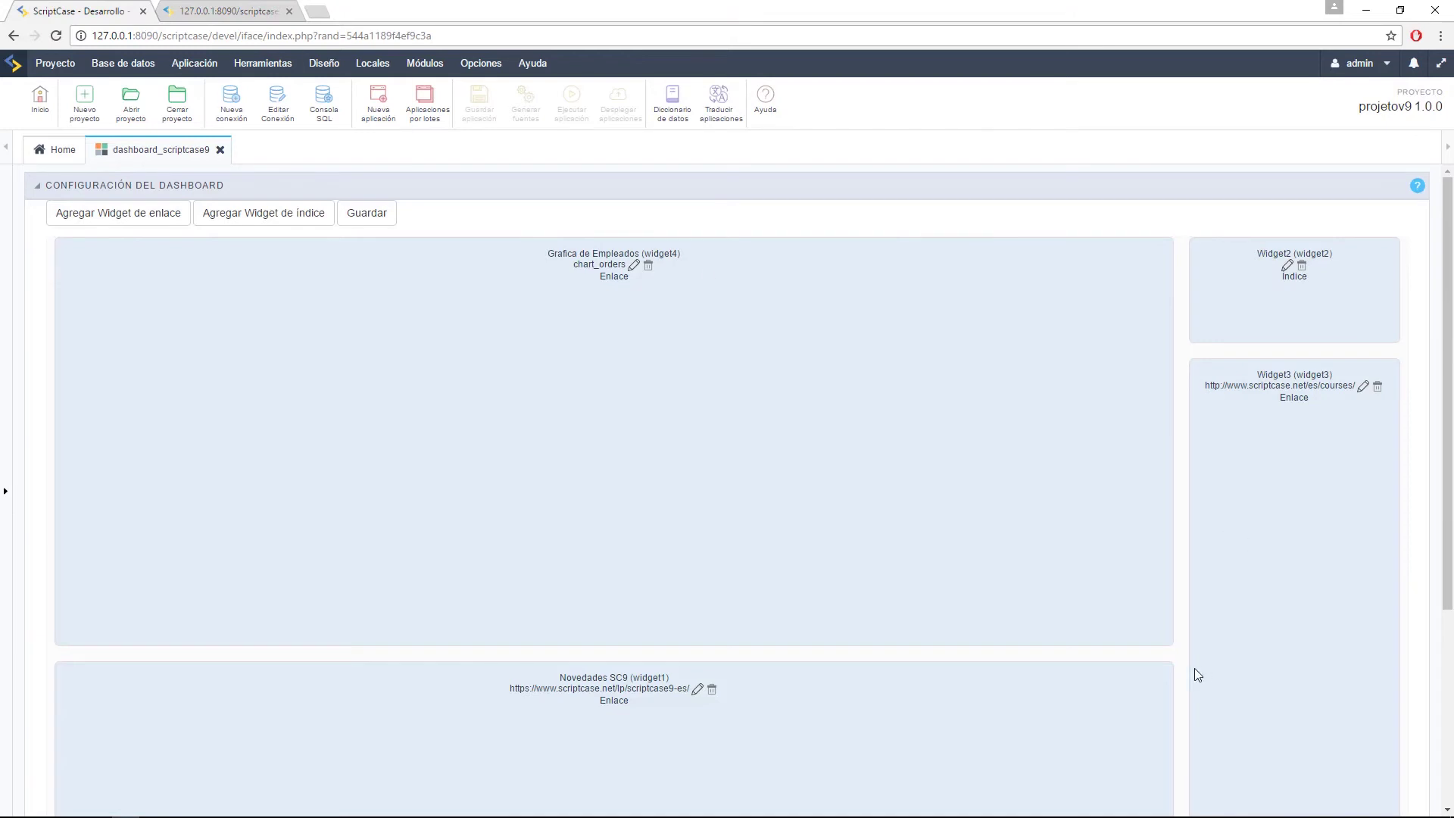
pyautogui.moveTo(1164, 640); pyautogui.dragTo(1058, 634)
pyautogui.scroll(-3, 1129, 691)
pyautogui.scroll(-1, 1129, 691)
pyautogui.moveTo(1162, 767); pyautogui.dragTo(1055, 756)
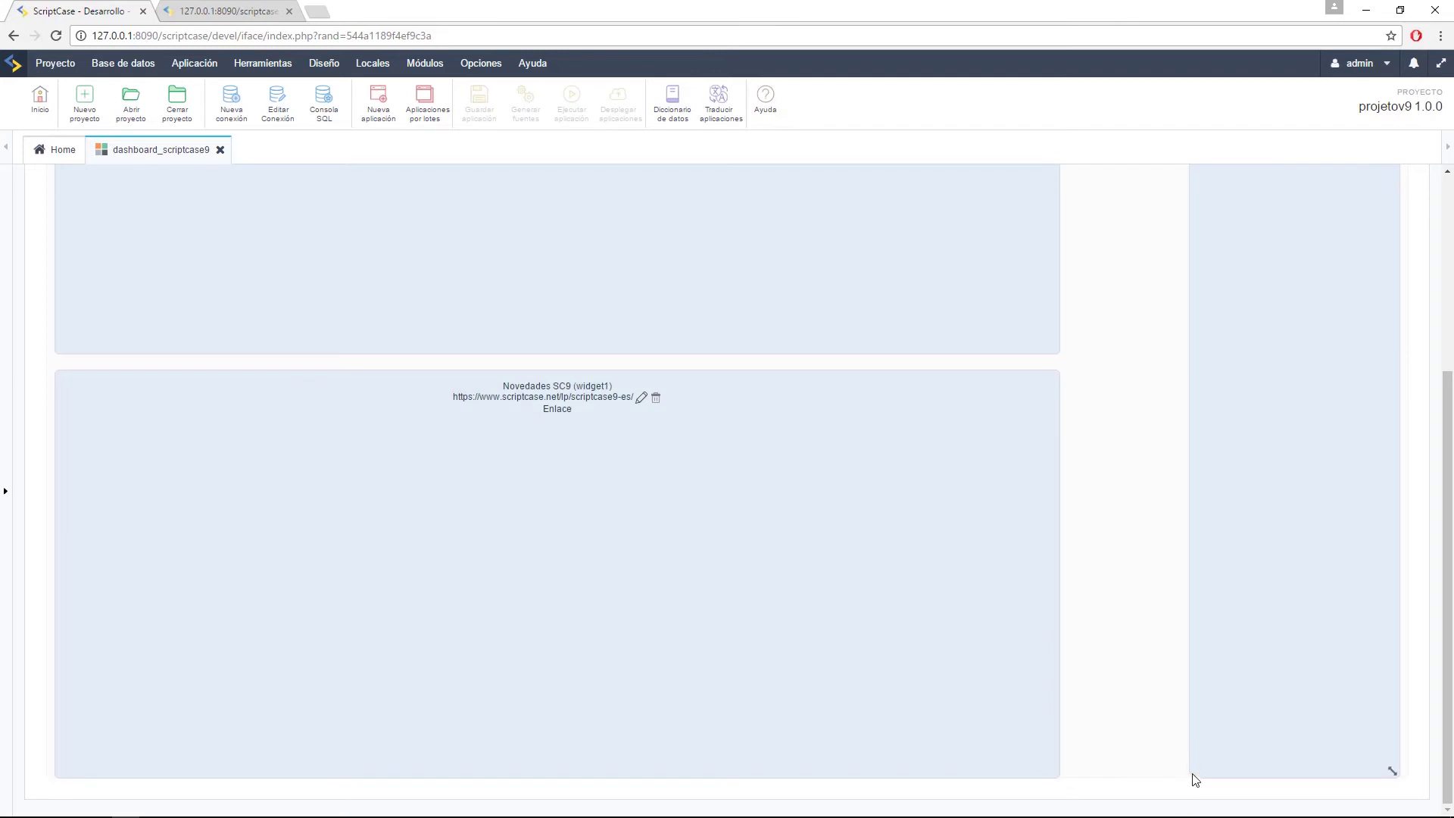
# Step: Move Widget3 against the two narrowed widgets, widen it to the layout's right edge and reduce its height
pyautogui.moveTo(1395, 773); pyautogui.dragTo(1337, 688)
pyautogui.scroll(5, 1187, 414)
pyautogui.moveTo(1230, 373); pyautogui.dragTo(1164, 402)
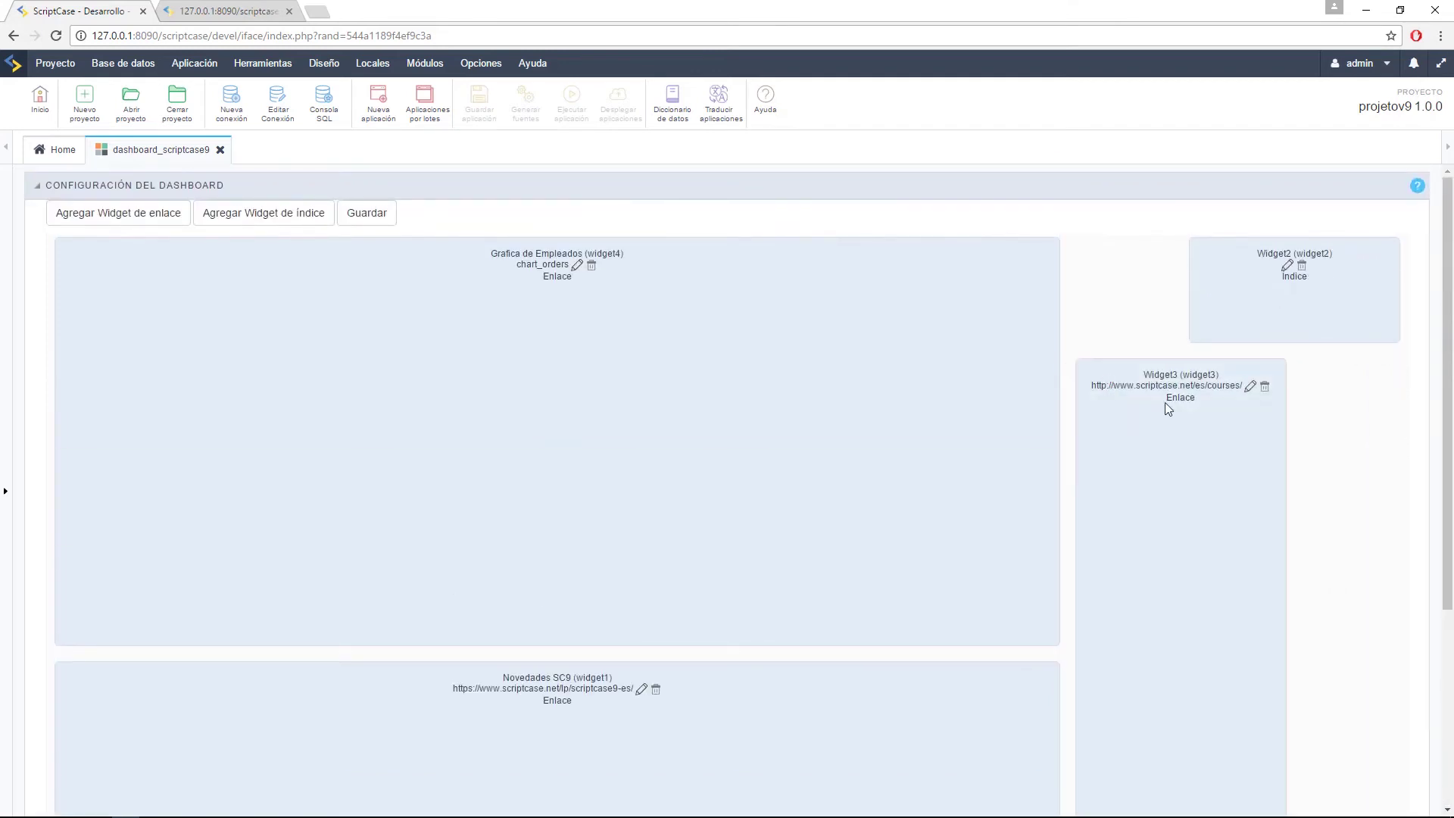
pyautogui.scroll(-4, 1211, 461)
pyautogui.moveTo(1294, 760); pyautogui.dragTo(1401, 564)
pyautogui.scroll(5, 1397, 540)
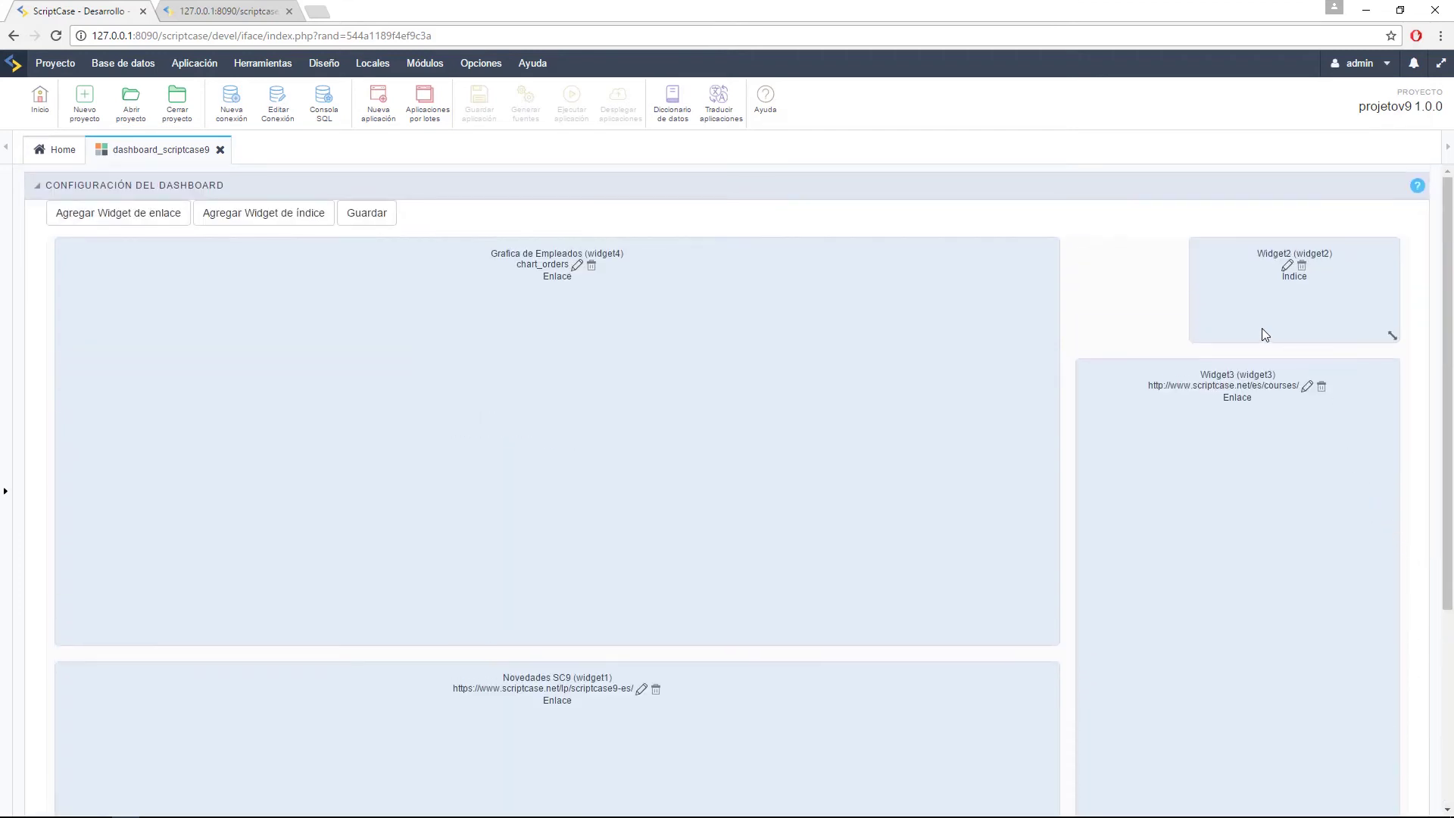
# Step: Move Widget2 above Widget3, widen it to match Widget3's width, and save the dashboard layout
pyautogui.moveTo(1261, 333); pyautogui.dragTo(1145, 328)
pyautogui.moveTo(1278, 334); pyautogui.dragTo(1401, 347)
pyautogui.scroll(-3, 1181, 382)
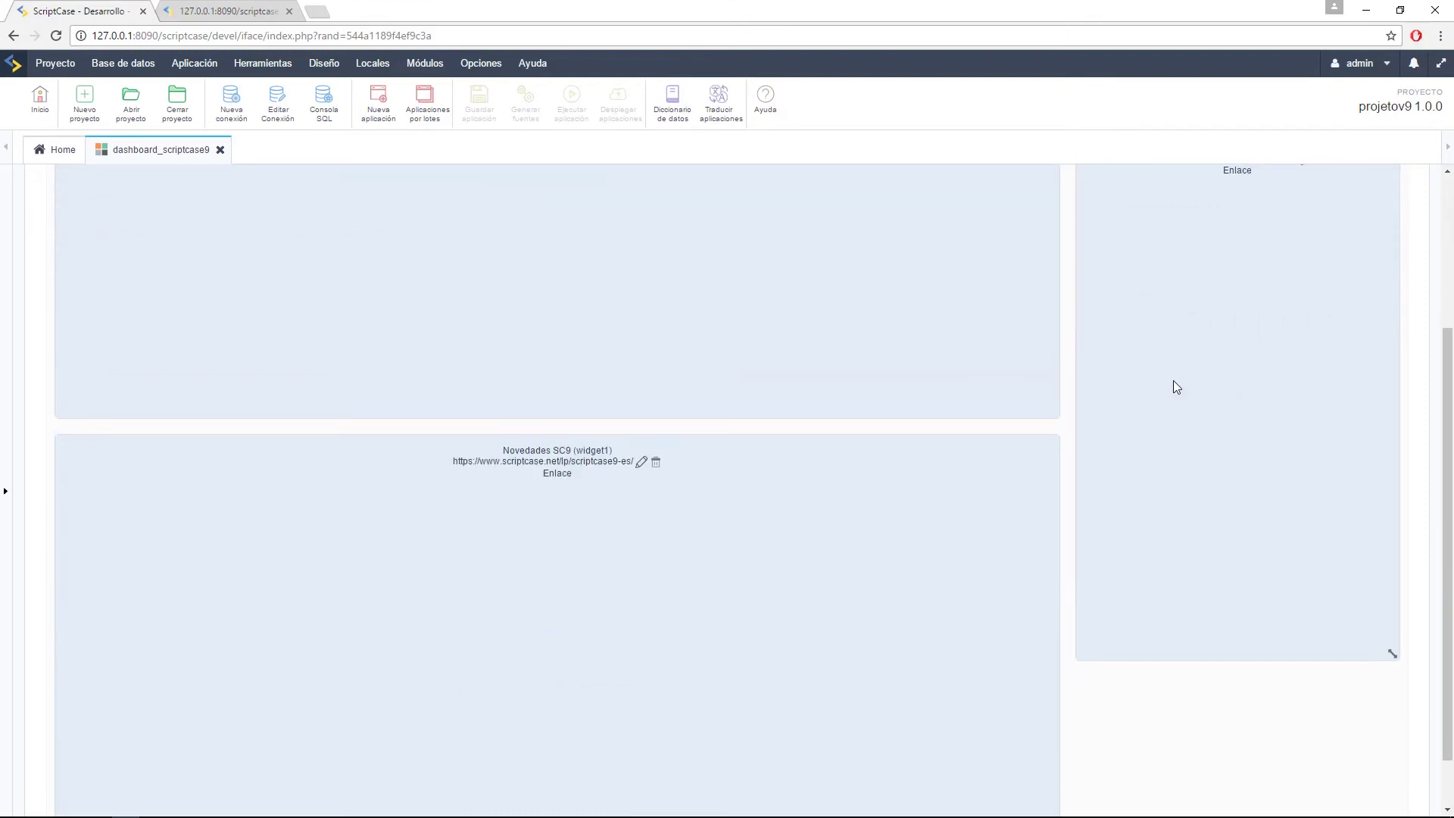
pyautogui.scroll(-1, 1042, 451)
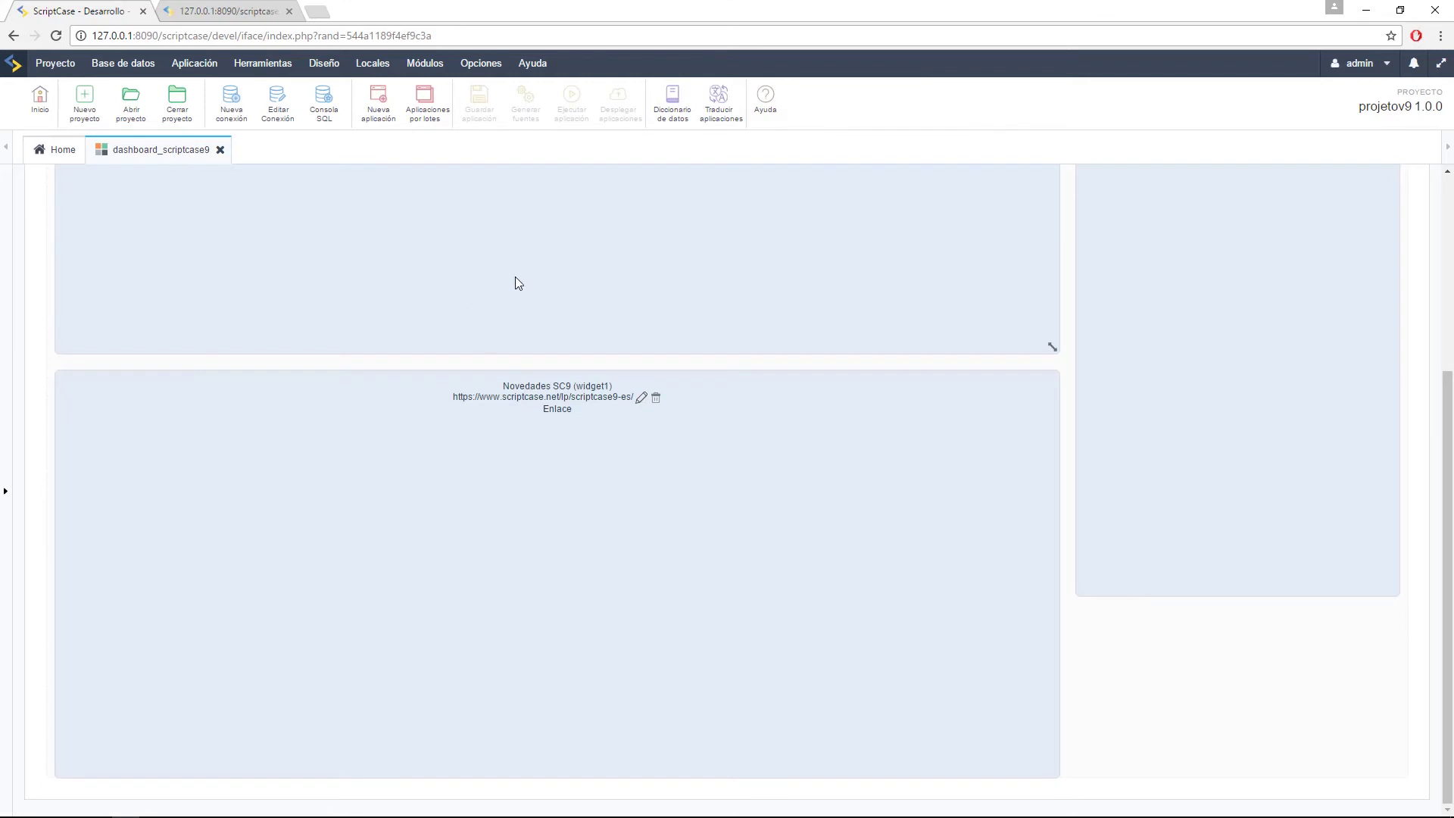
pyautogui.scroll(4, 515, 276)
pyautogui.click(370, 215)
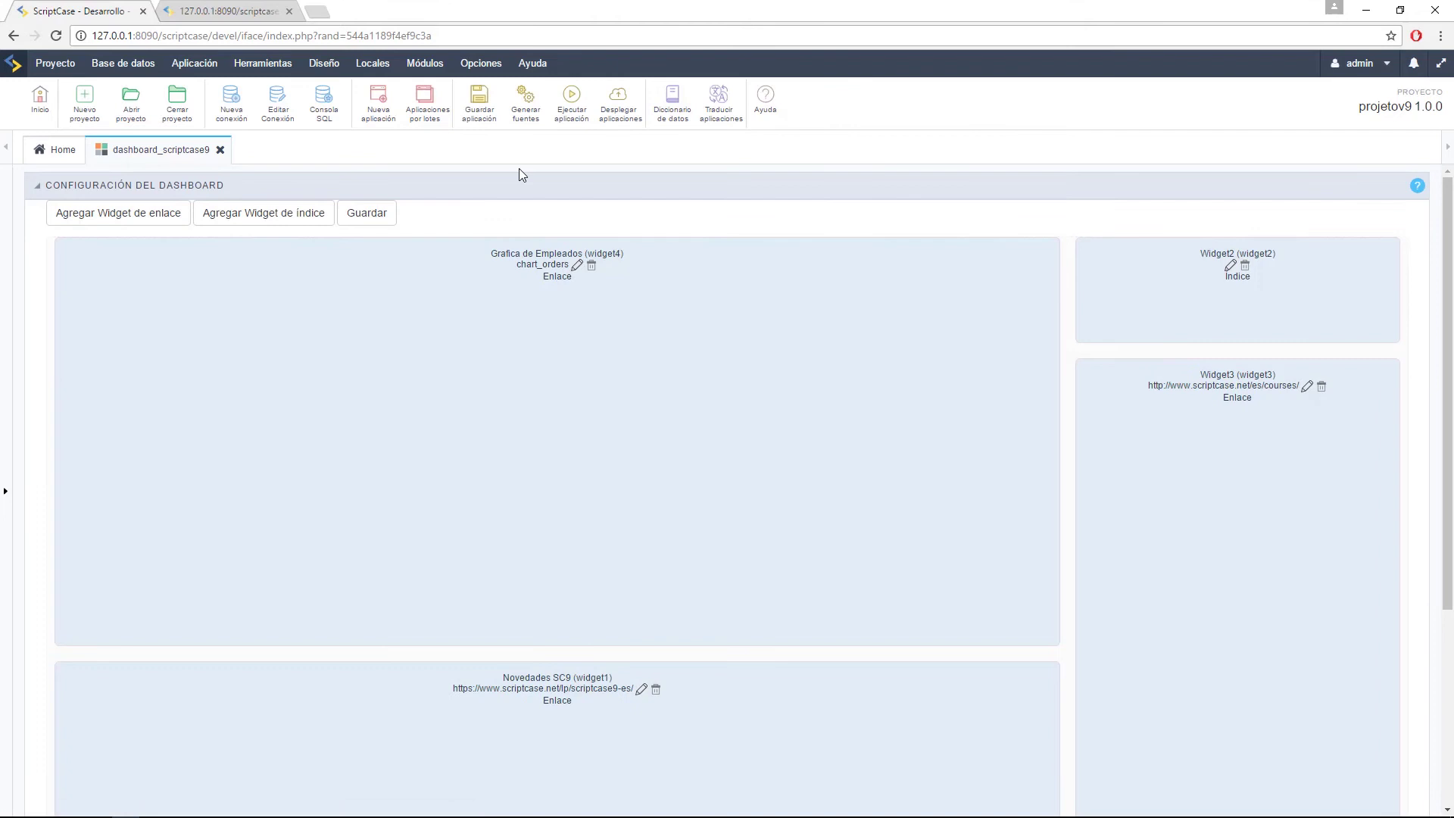
# Step: Run the dashboard and examine the layout, scrolling through the courses widget and down to the end of the page
pyautogui.click(573, 107)
pyautogui.click(209, 7)
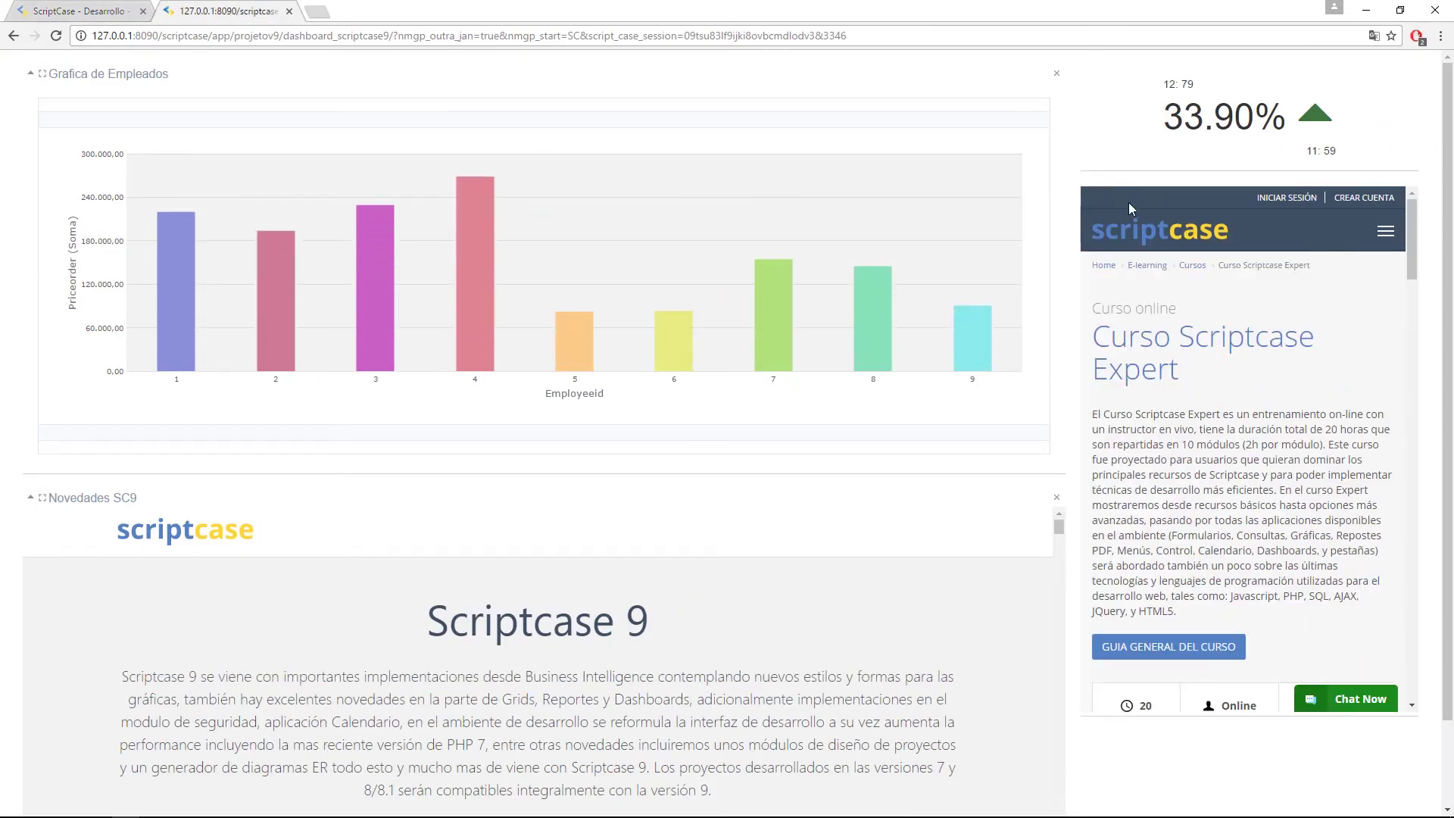
pyautogui.scroll(-3, 1054, 280)
pyautogui.scroll(2, 1054, 282)
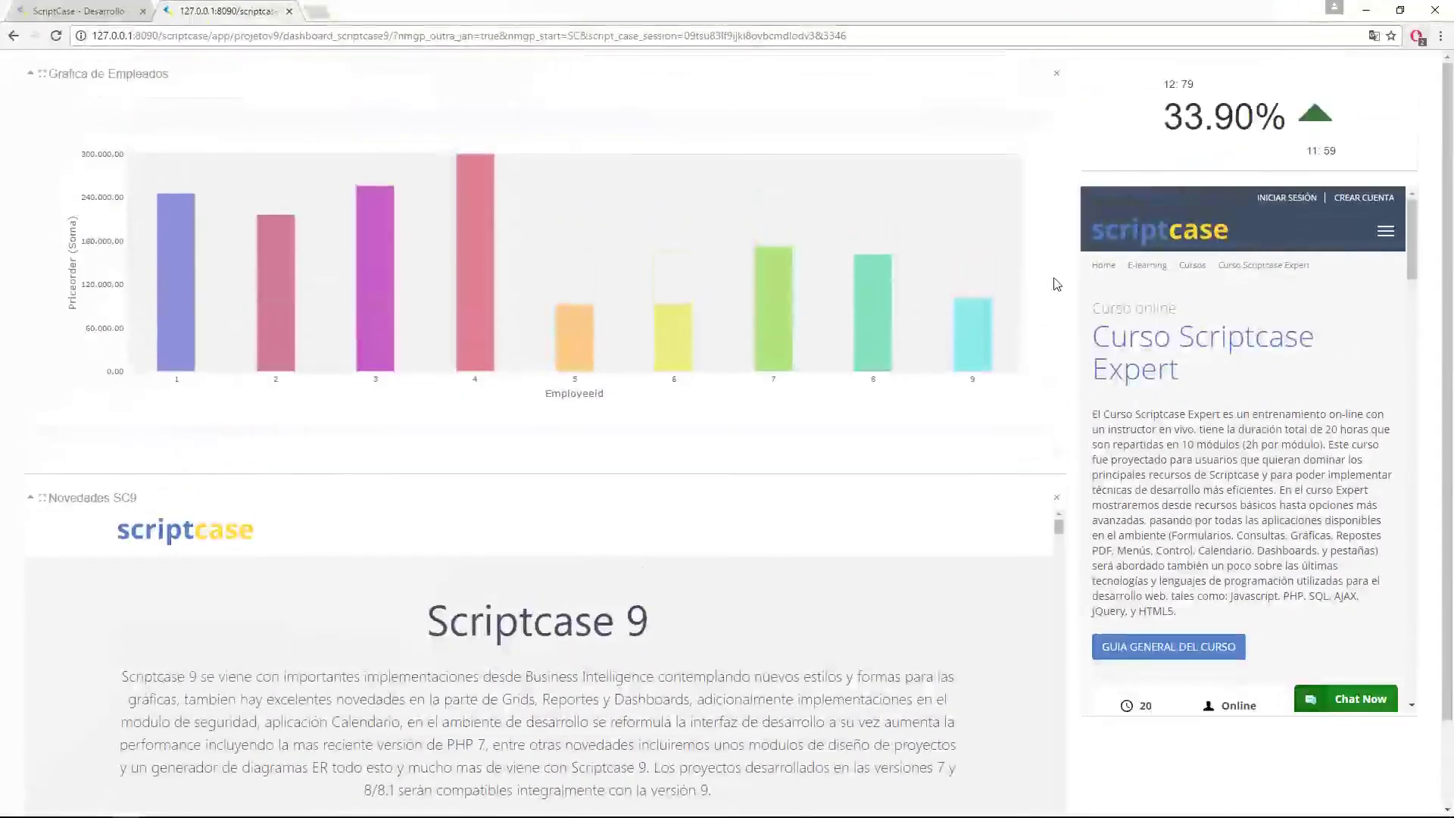
pyautogui.scroll(-2, 1057, 284)
pyautogui.scroll(1, 1046, 203)
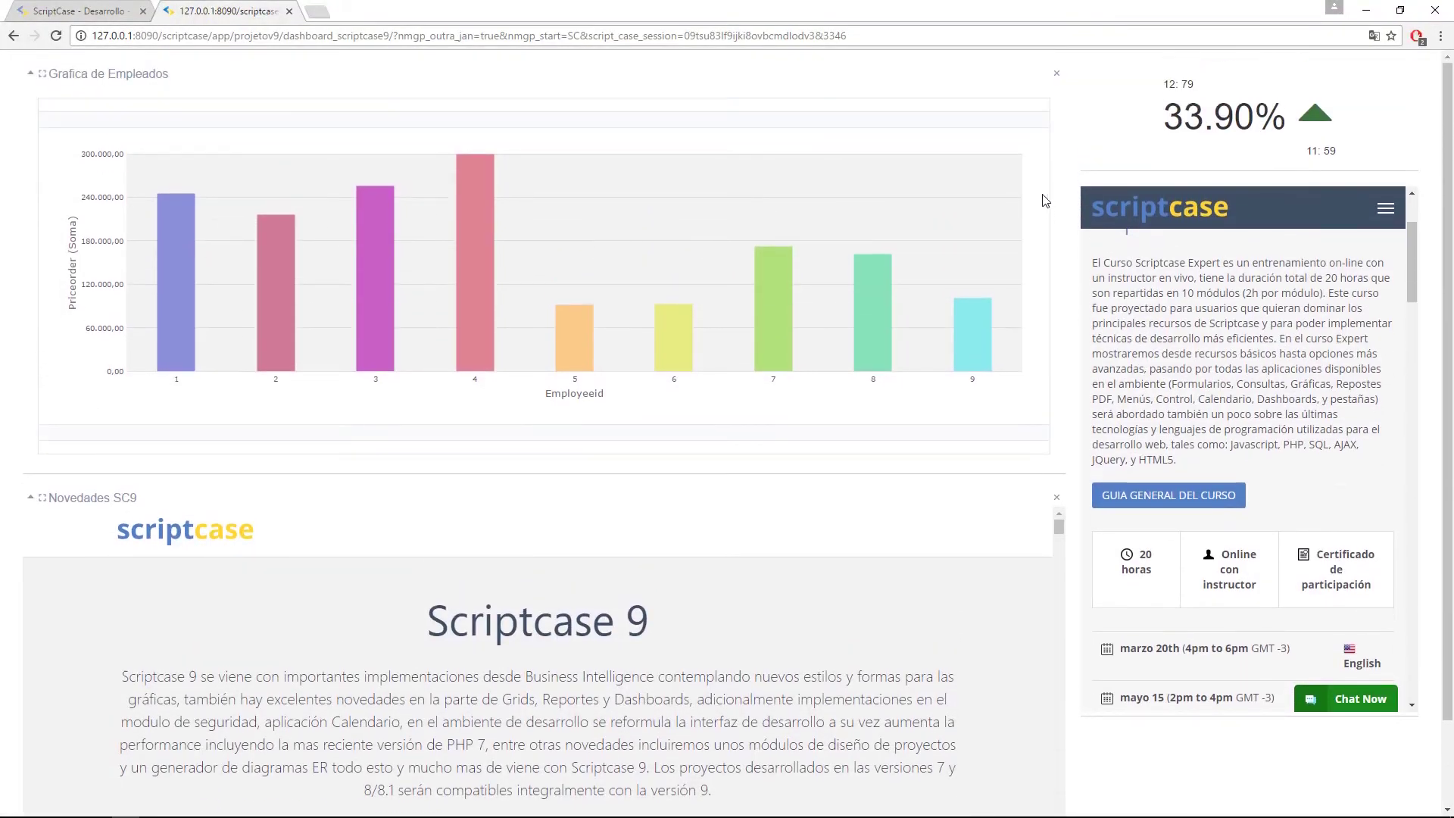
pyautogui.scroll(-2, 1042, 189)
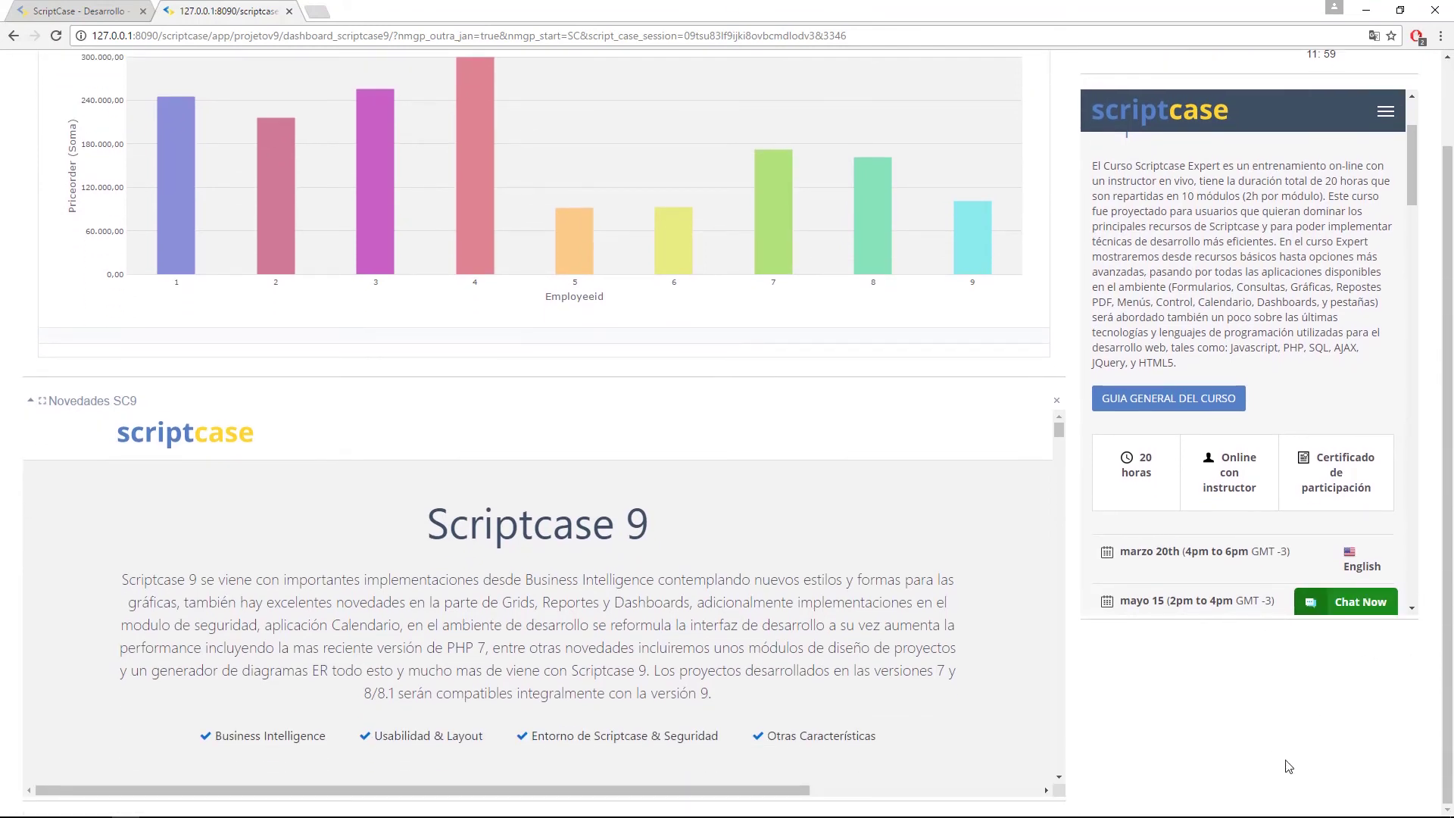
pyautogui.scroll(2, 1279, 768)
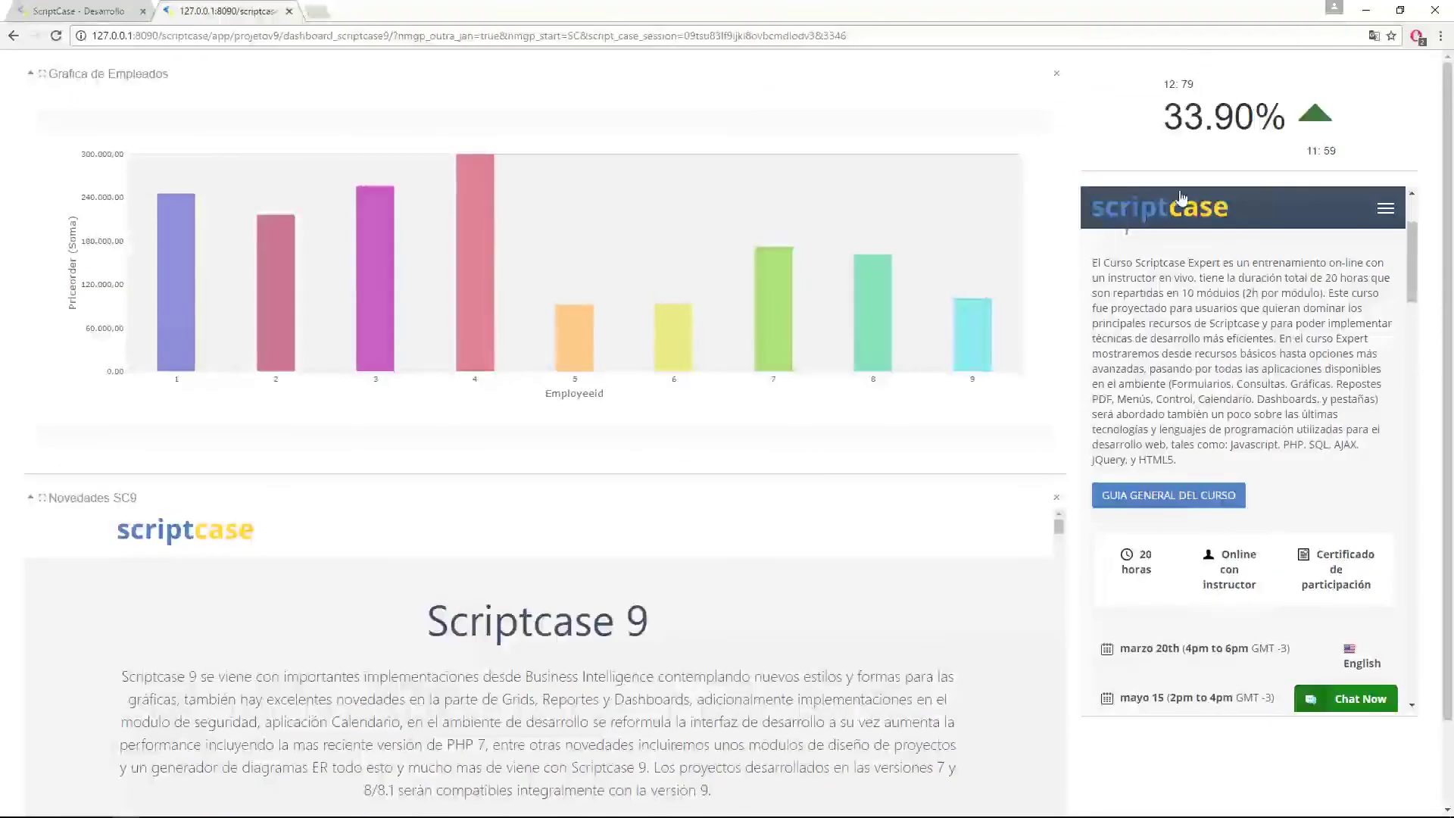
# Step: Return to the dashboard configuration and add a link widget that opens the blank application
pyautogui.click(85, 9)
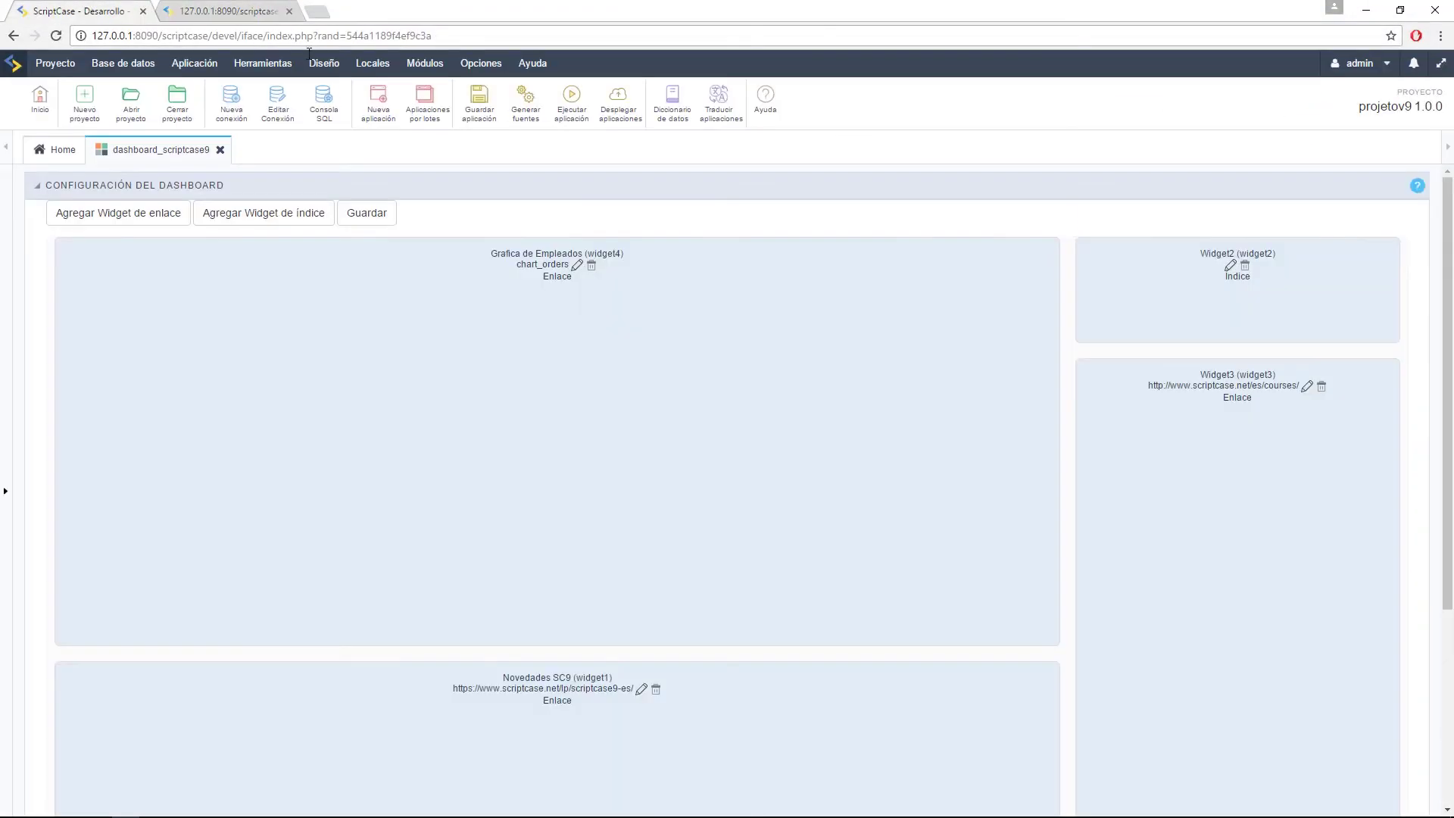
pyautogui.scroll(-4, 1315, 406)
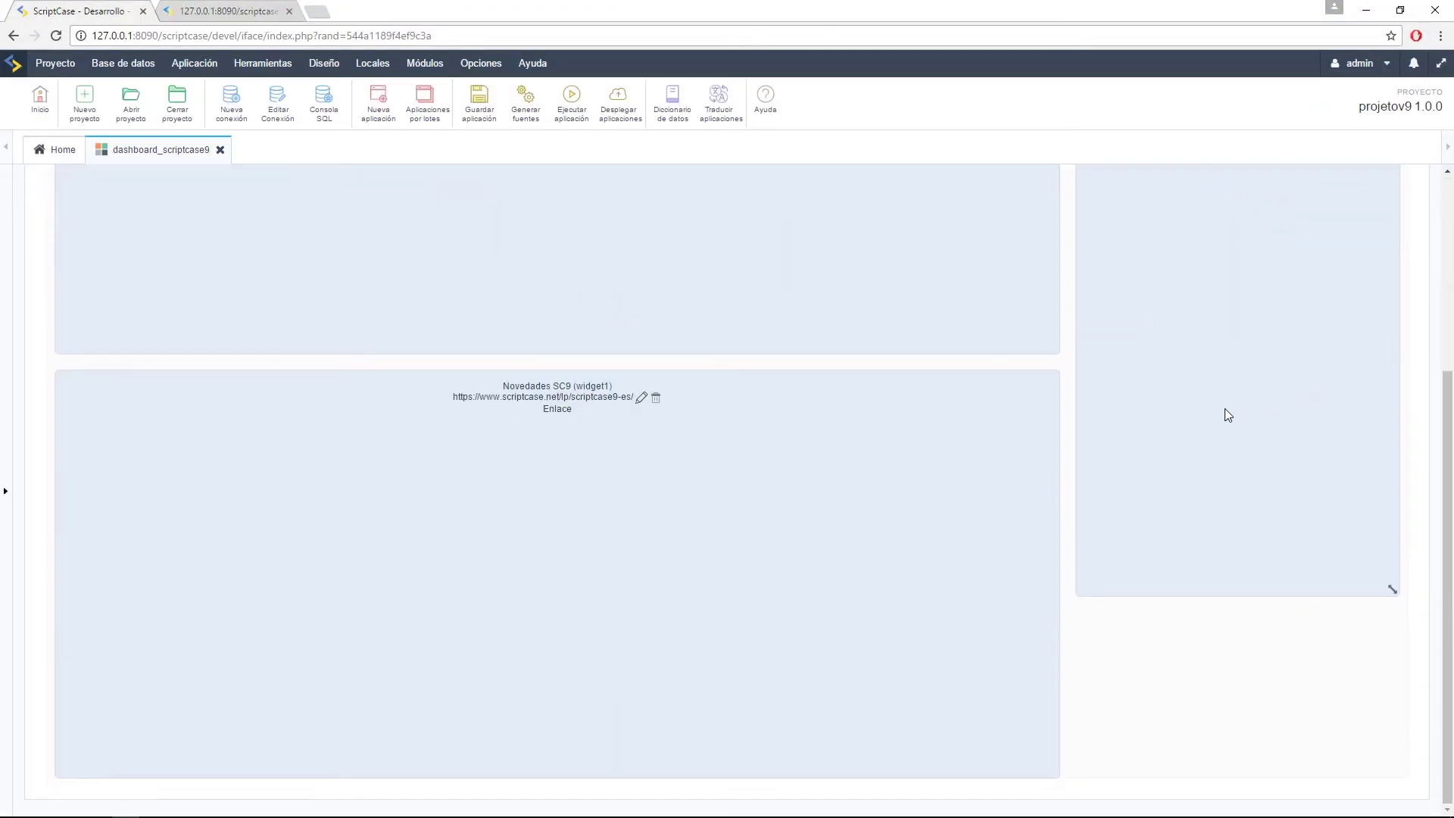
pyautogui.scroll(4, 331, 206)
pyautogui.click(112, 218)
pyautogui.click(553, 365)
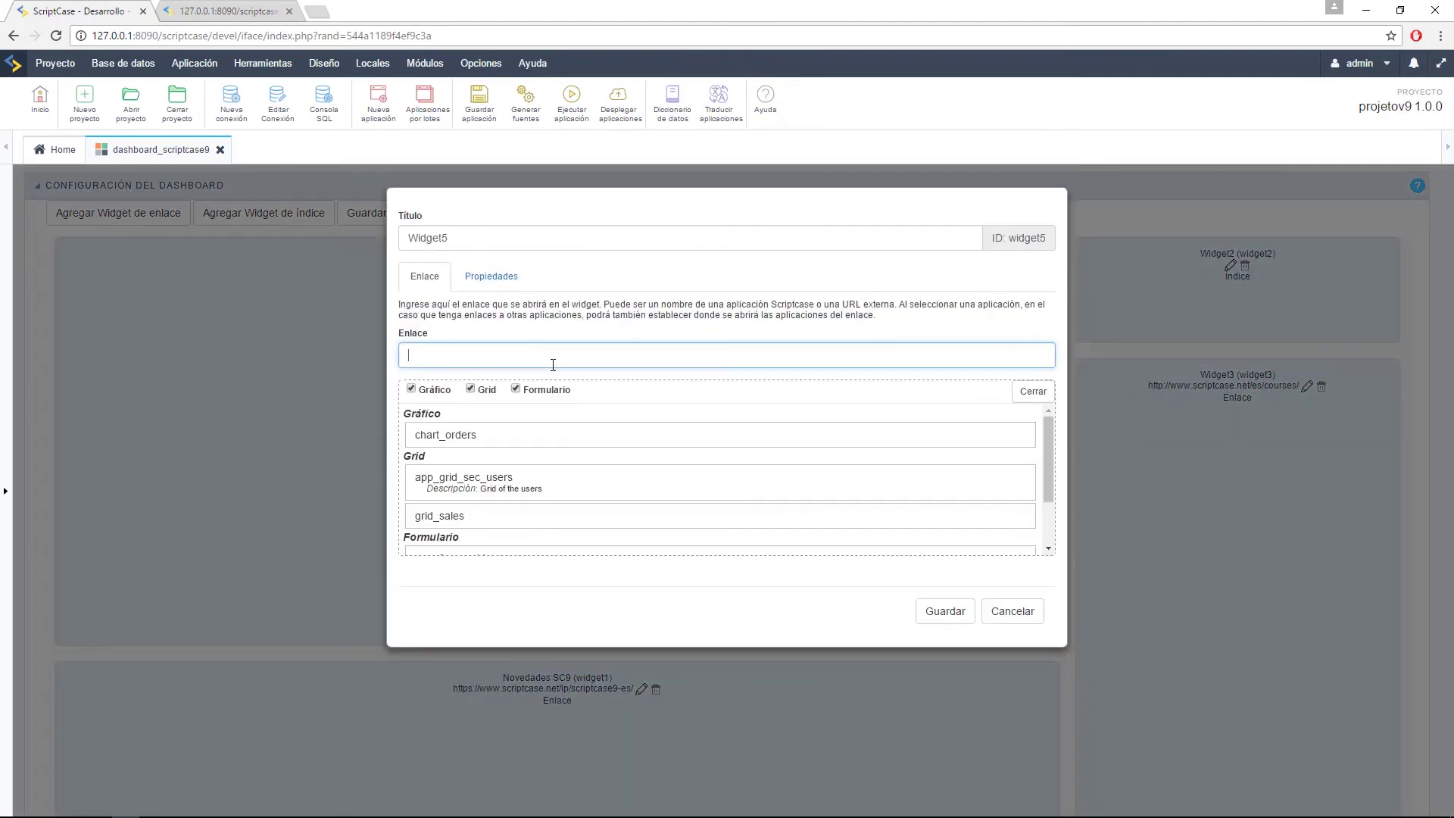
pyautogui.write('blank')
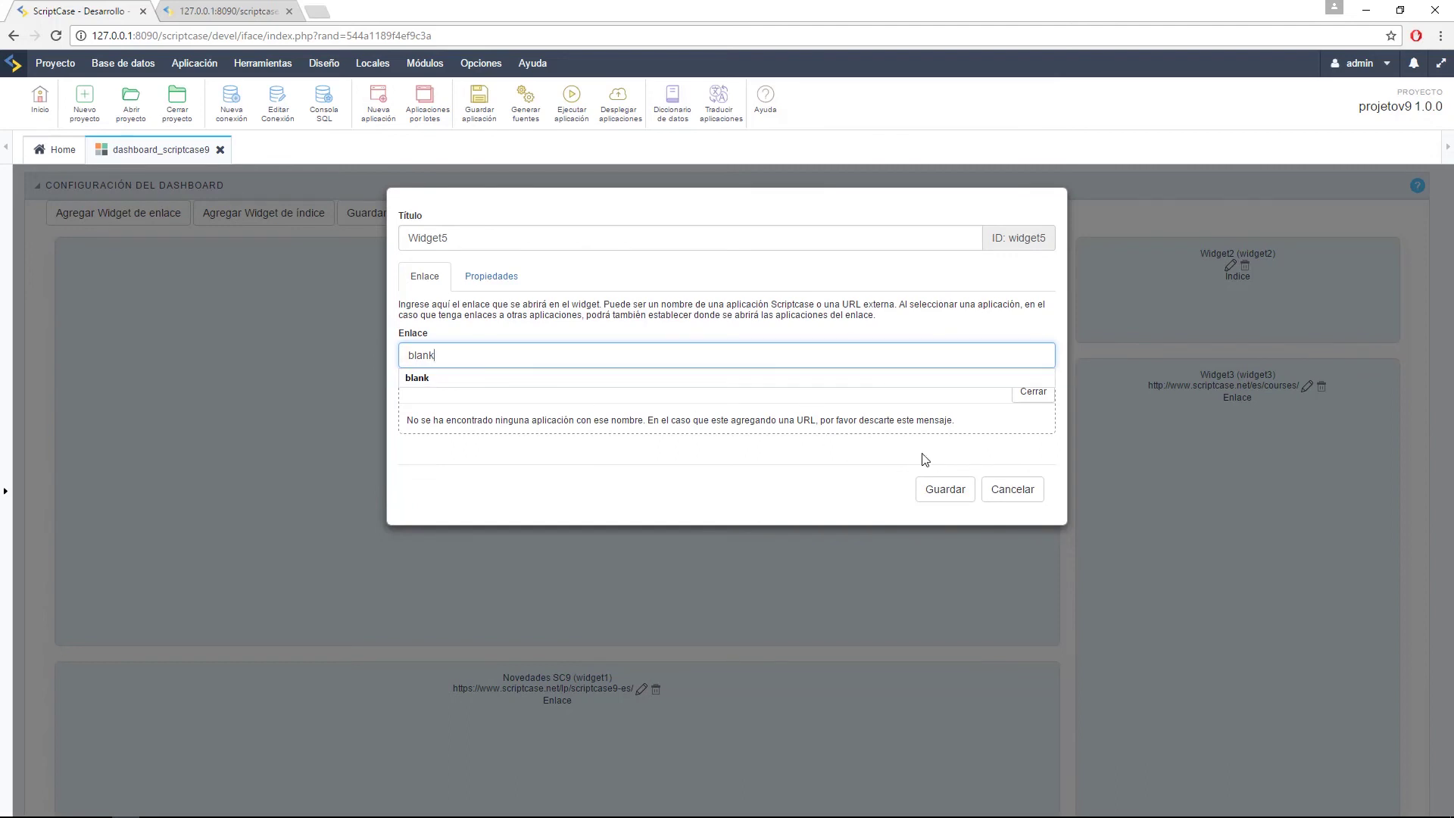
pyautogui.click(941, 489)
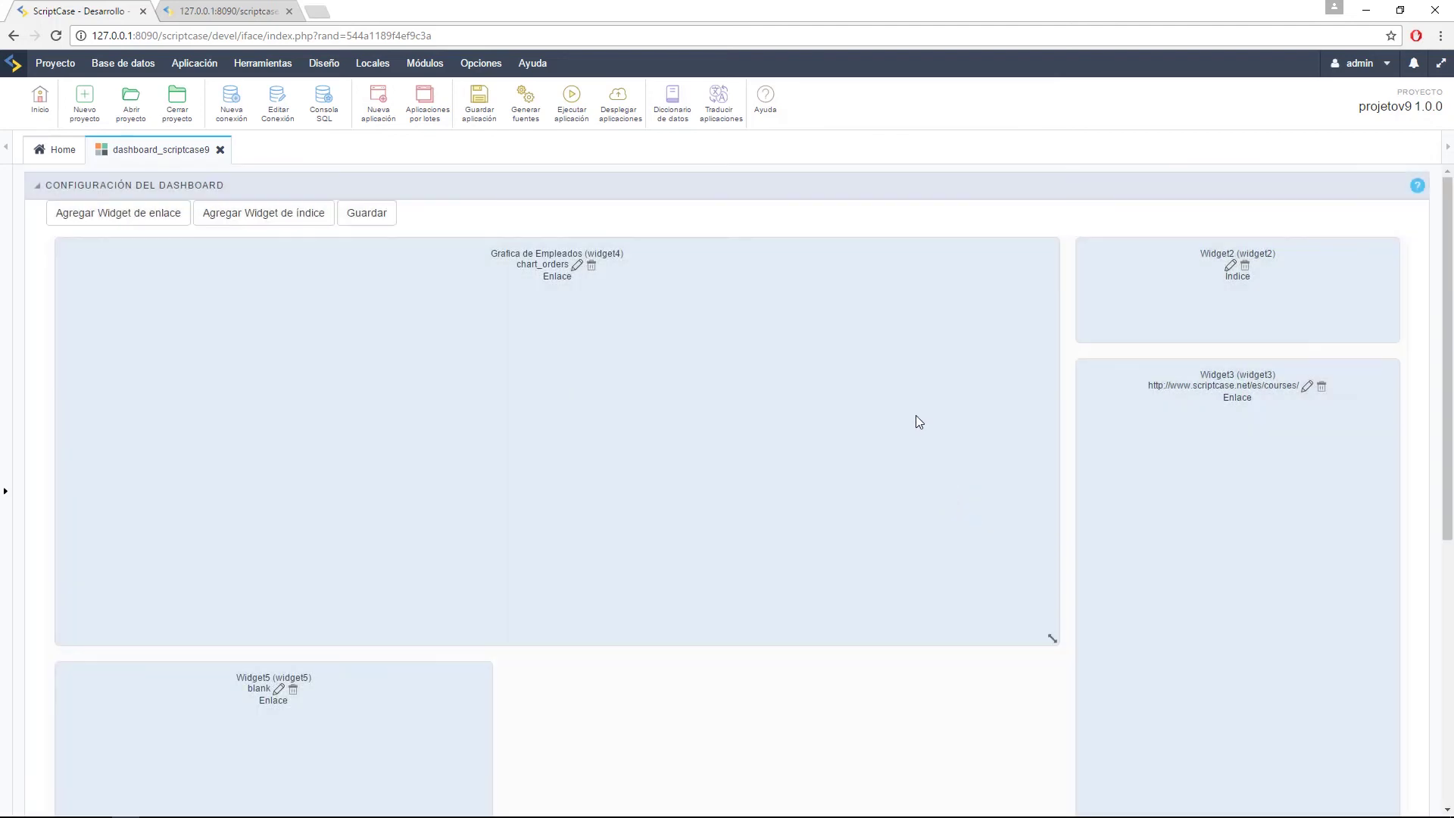
# Step: Enlarge Widget5 and move it to the layout's right edge, directly above Widget3
pyautogui.scroll(-6, 1179, 444)
pyautogui.moveTo(477, 365); pyautogui.dragTo(639, 481)
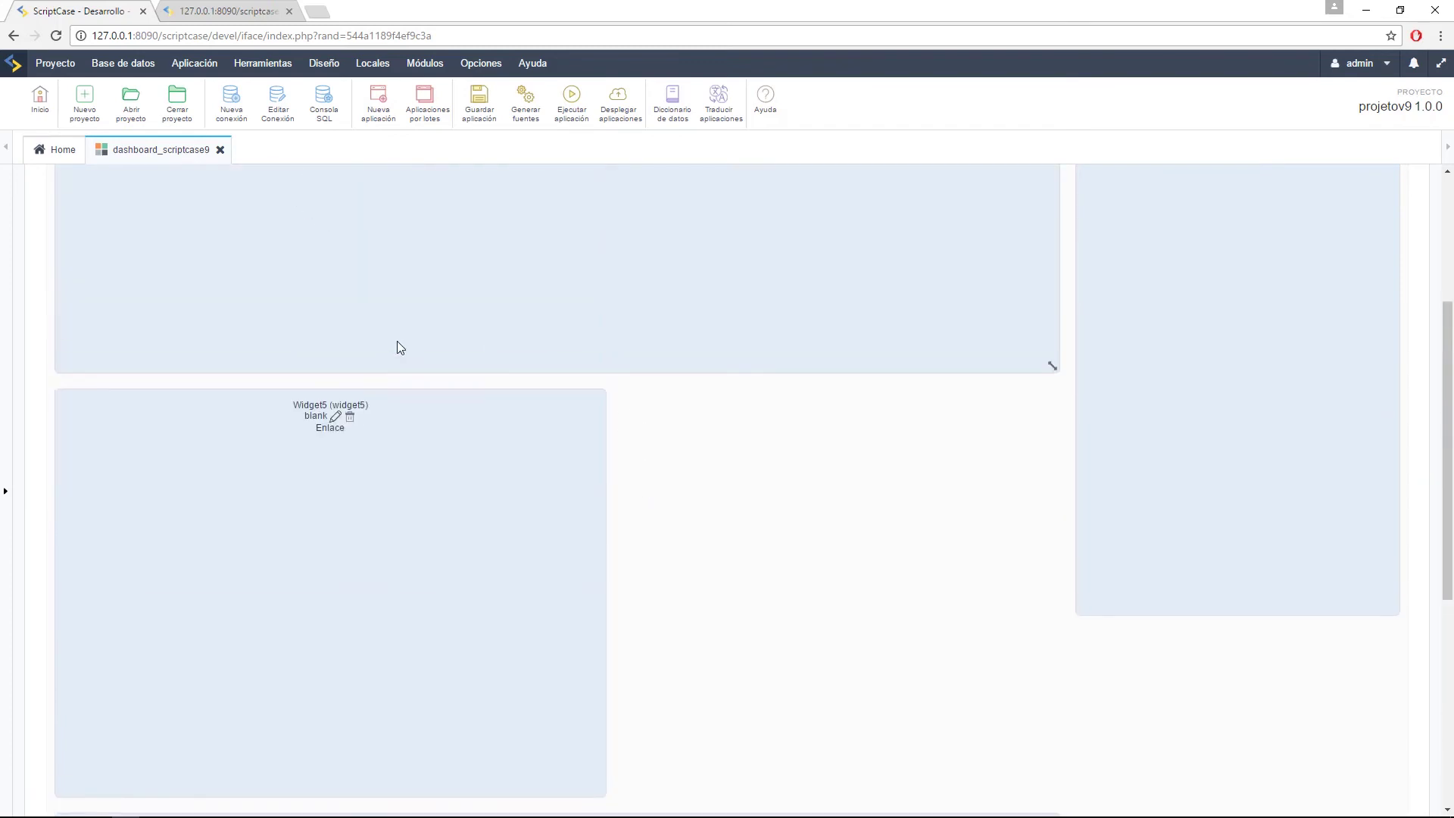
pyautogui.moveTo(262, 412); pyautogui.dragTo(1189, 360)
pyautogui.scroll(-2, 878, 430)
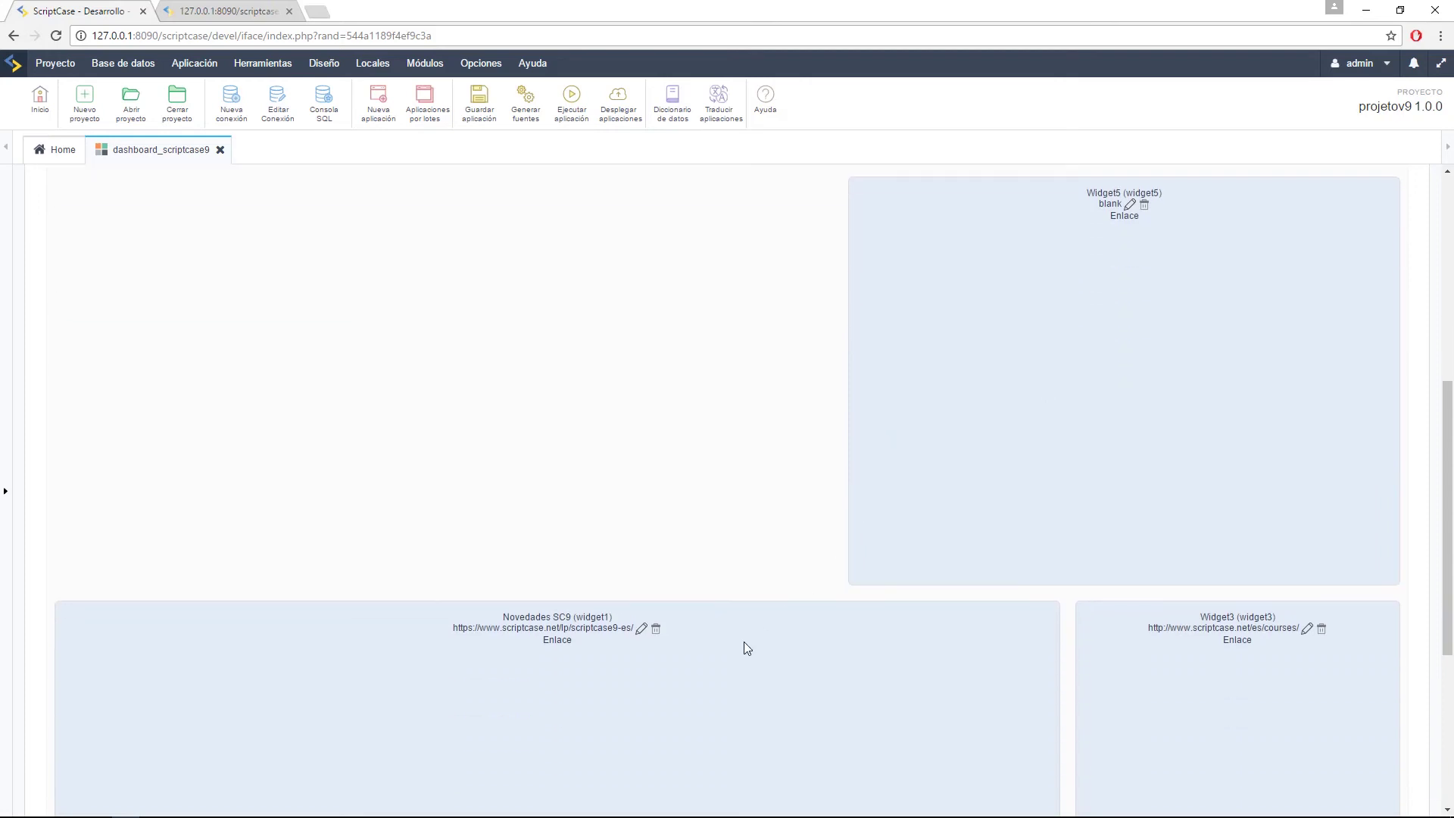
# Step: Narrow Novedades SC9 so it fits beside Widget5 in the same row
pyautogui.scroll(-4, 1011, 678)
pyautogui.moveTo(1051, 697); pyautogui.dragTo(816, 683)
pyautogui.scroll(6, 912, 409)
pyautogui.scroll(-3, 1078, 461)
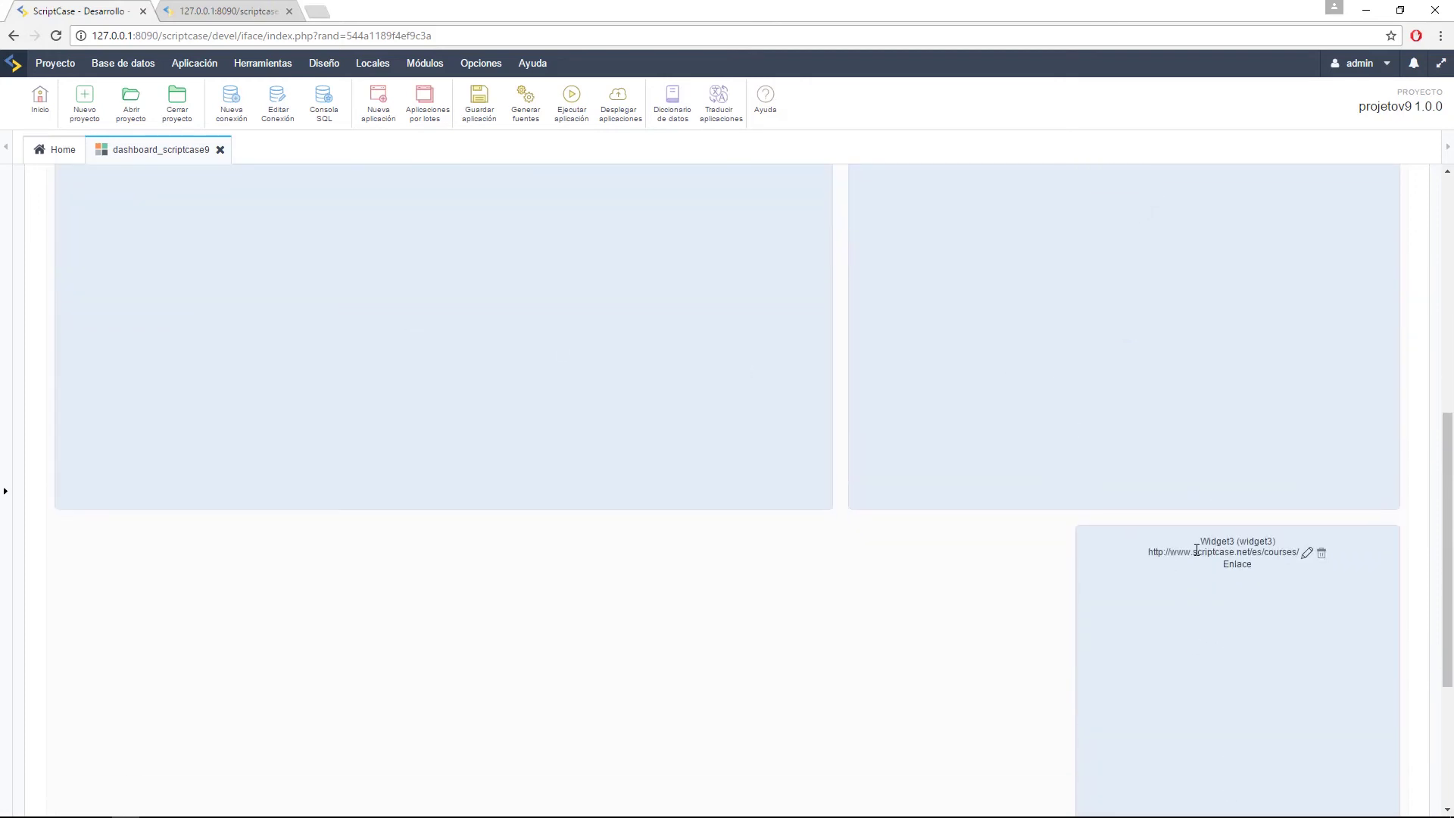
# Step: Shrink Widget3 to fit under Widget2 and extend its lower edge to align with Grafica de Empleados
pyautogui.scroll(-4, 1196, 549)
pyautogui.moveTo(1393, 770); pyautogui.dragTo(1347, 612)
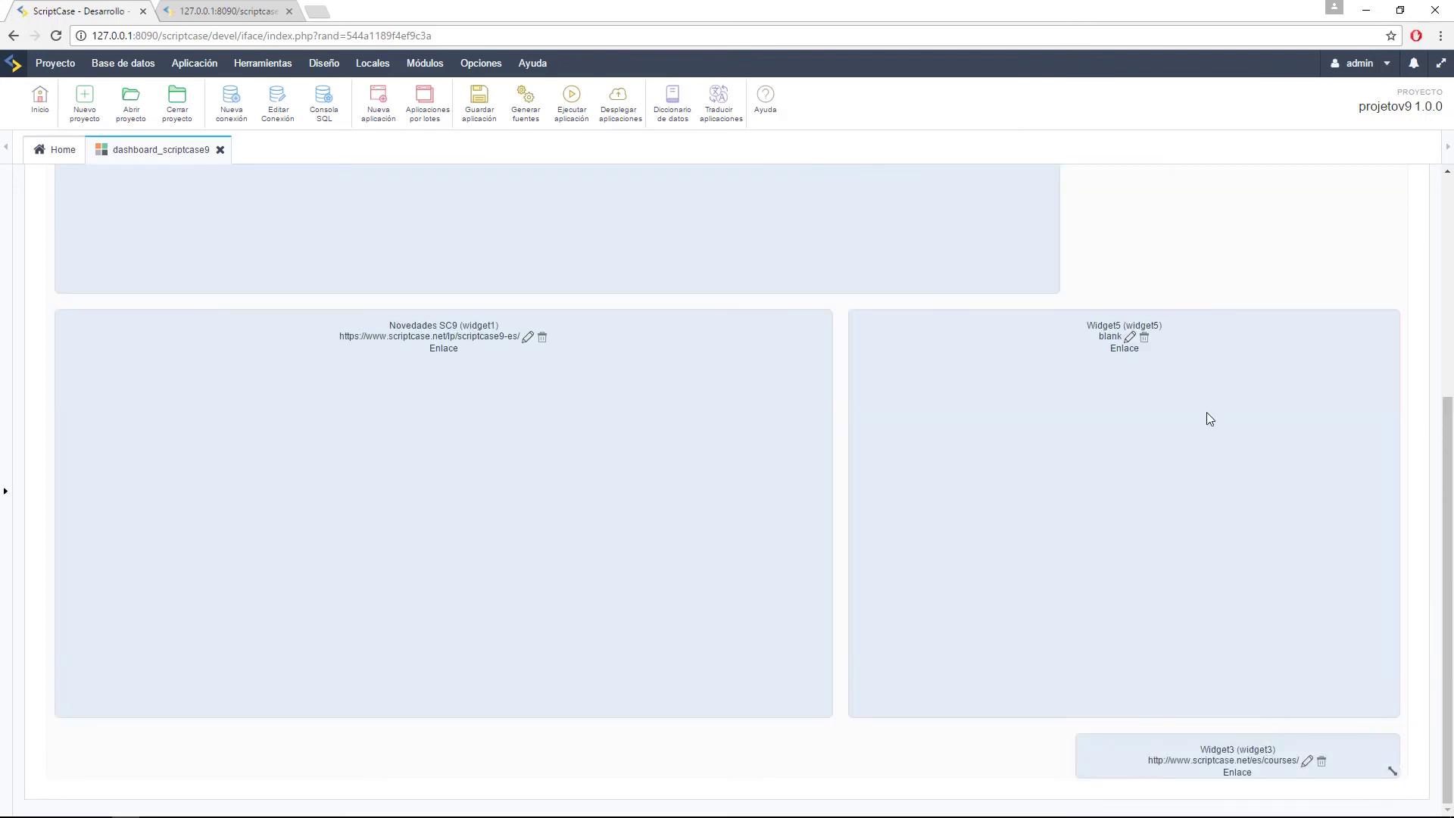
pyautogui.scroll(4, 1209, 418)
pyautogui.moveTo(1394, 334); pyautogui.dragTo(1393, 582)
pyautogui.scroll(-3, 1328, 516)
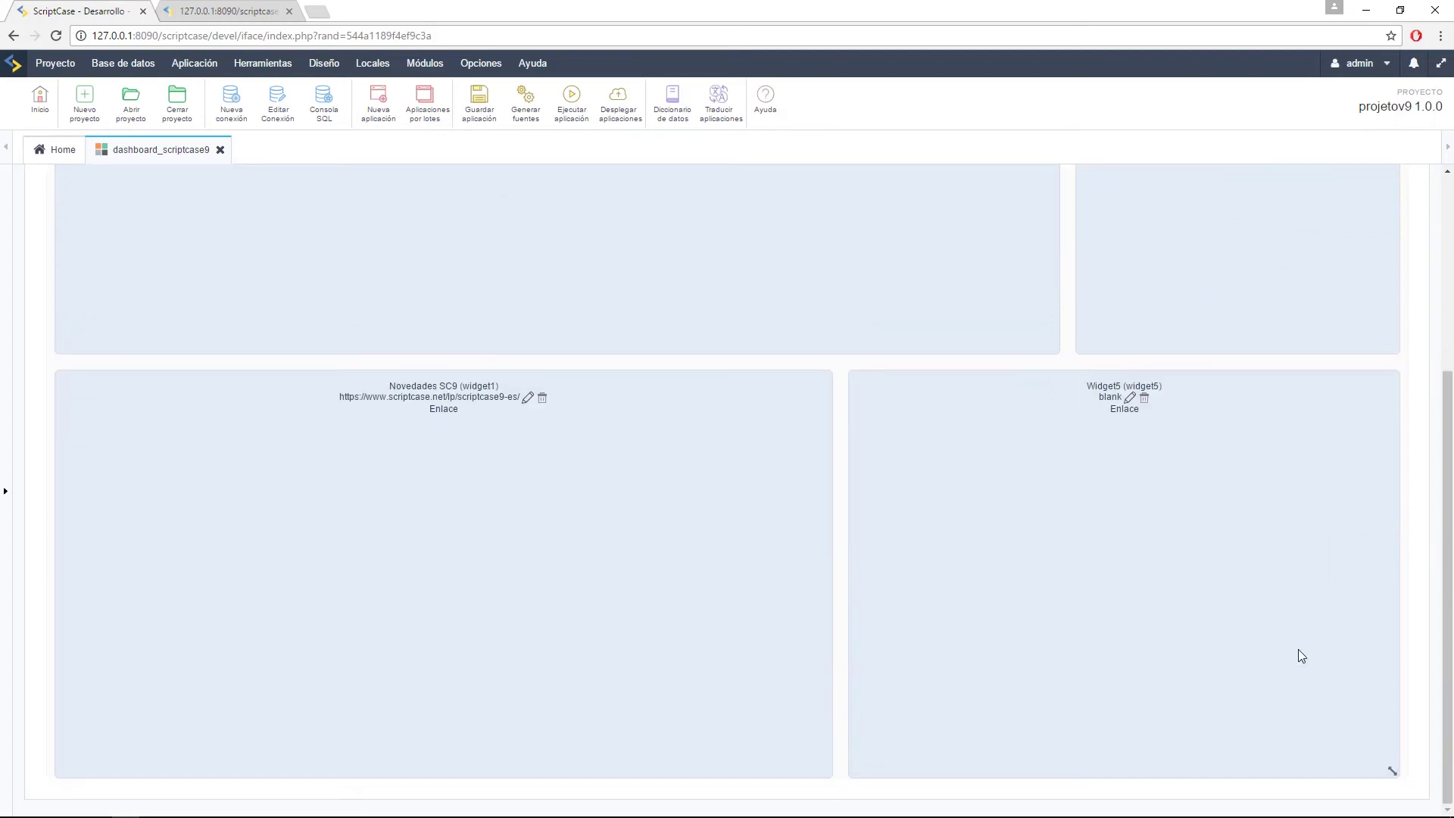
# Step: Run the dashboard and pause the Scriptcase 9 presentation video in Widget5
pyautogui.click(568, 110)
pyautogui.click(229, 7)
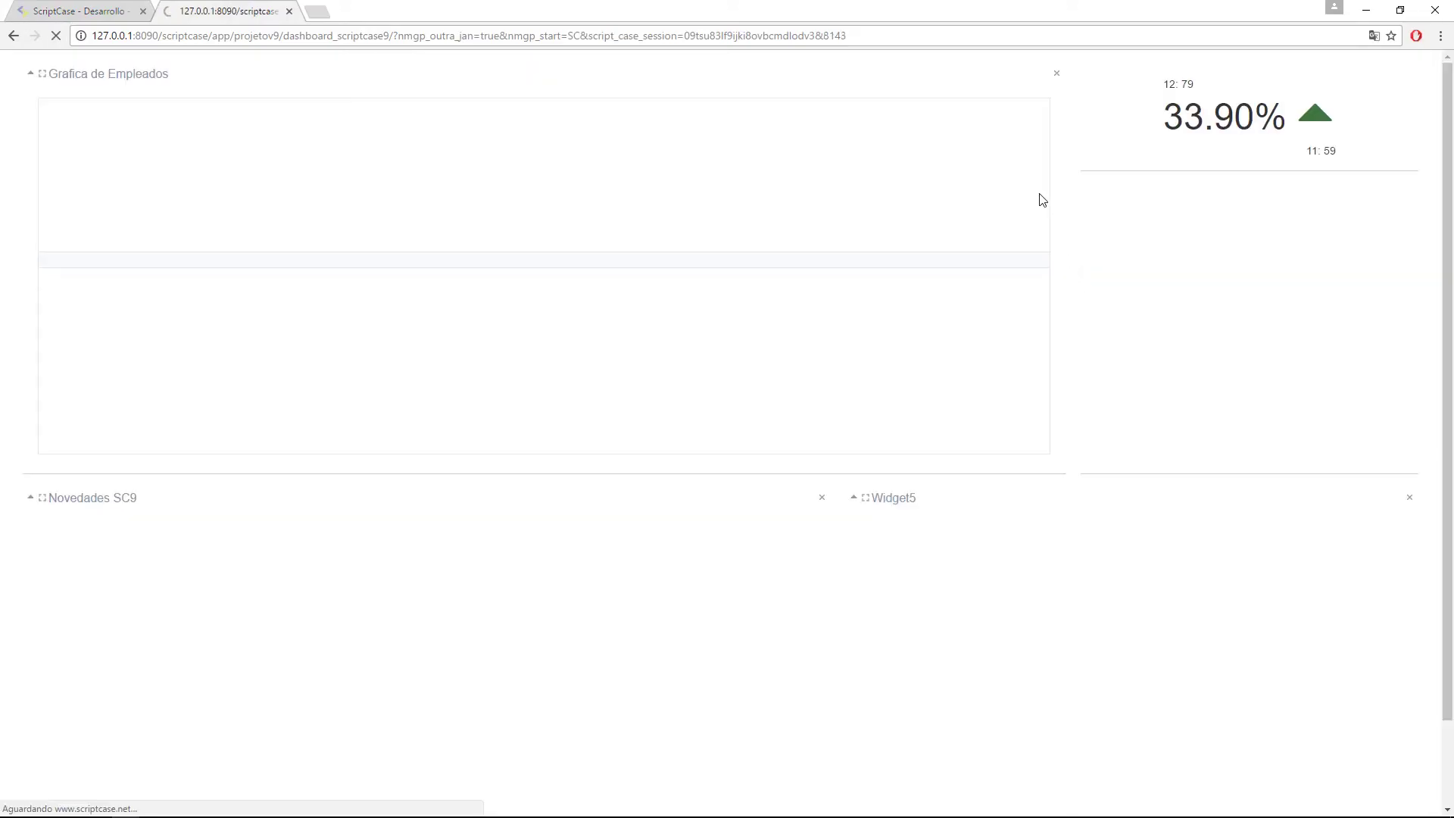
pyautogui.scroll(-1, 1029, 307)
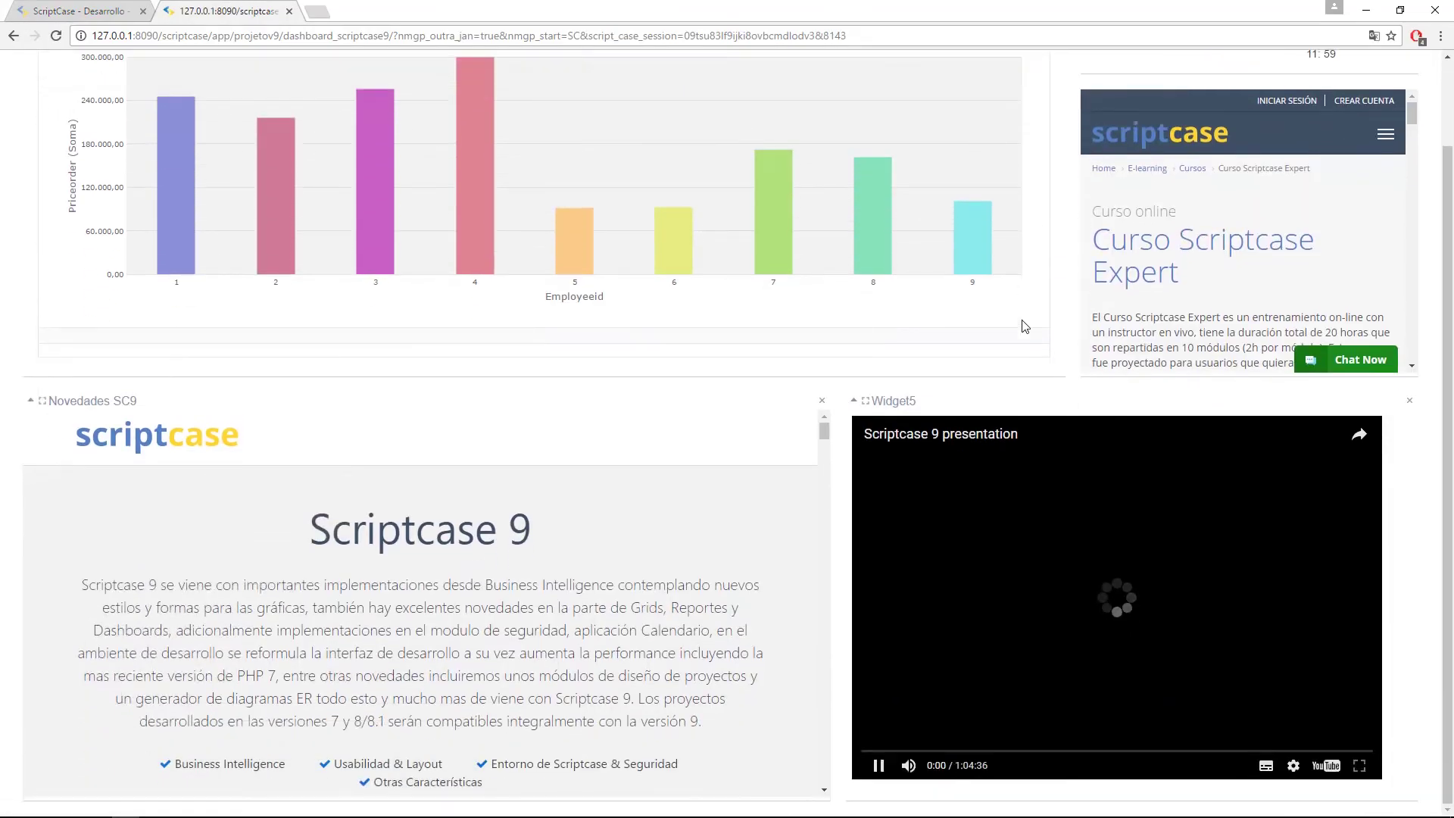
pyautogui.click(1142, 612)
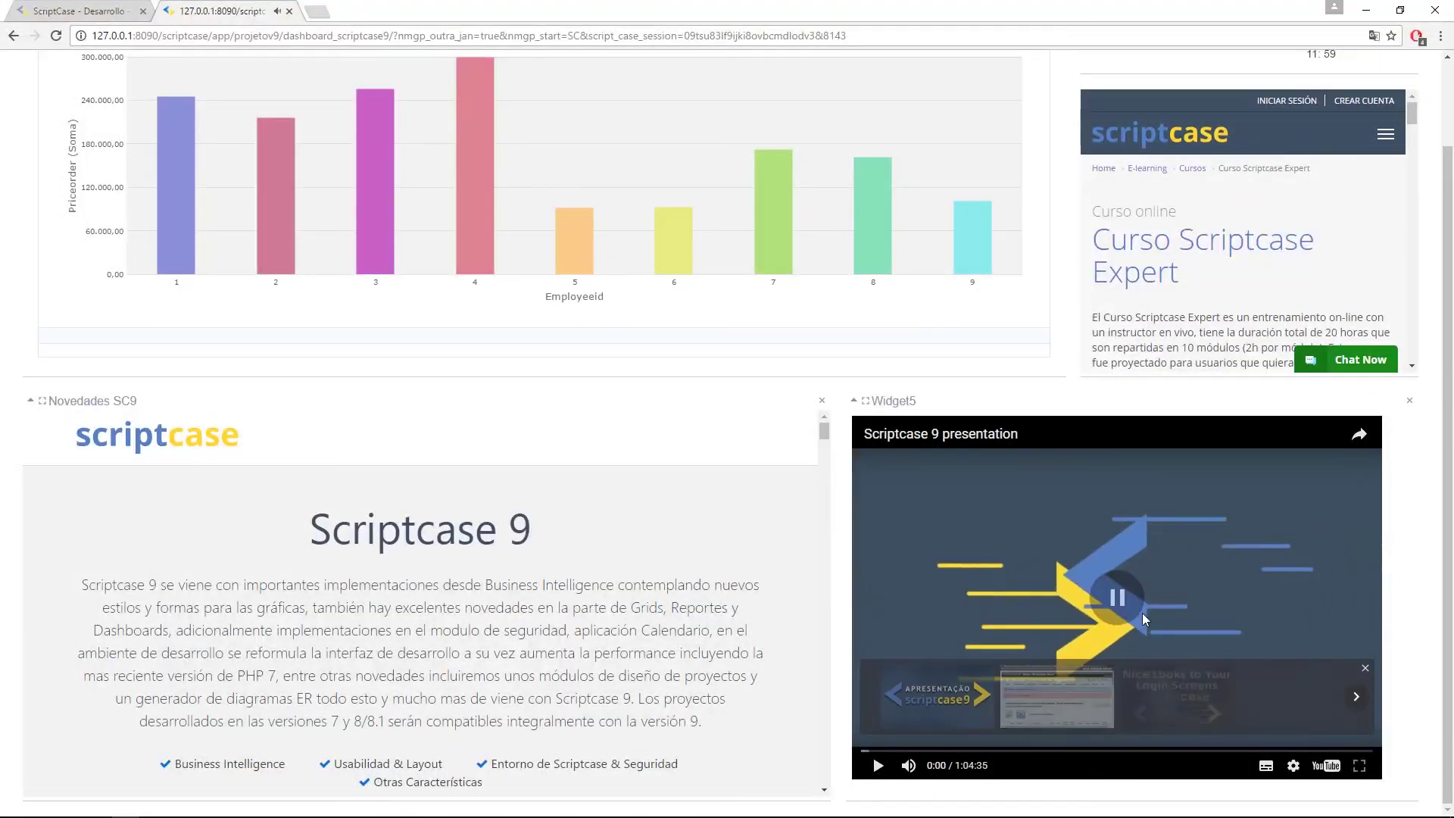
# Step: Return to the configuration, hide Widget5's header in its properties, and save the widget
pyautogui.click(106, 6)
pyautogui.scroll(-4, 974, 598)
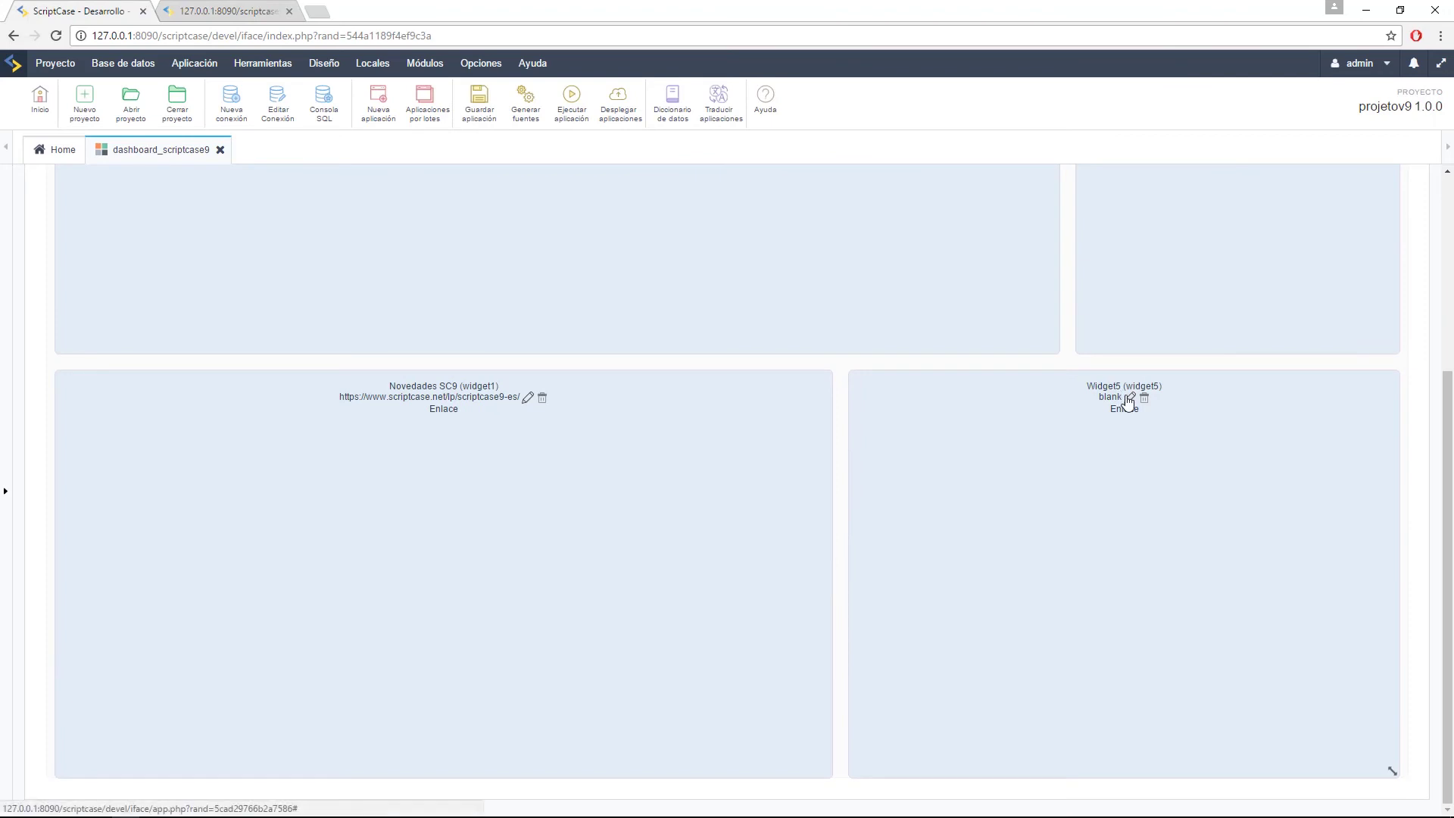
pyautogui.click(1129, 397)
pyautogui.click(479, 274)
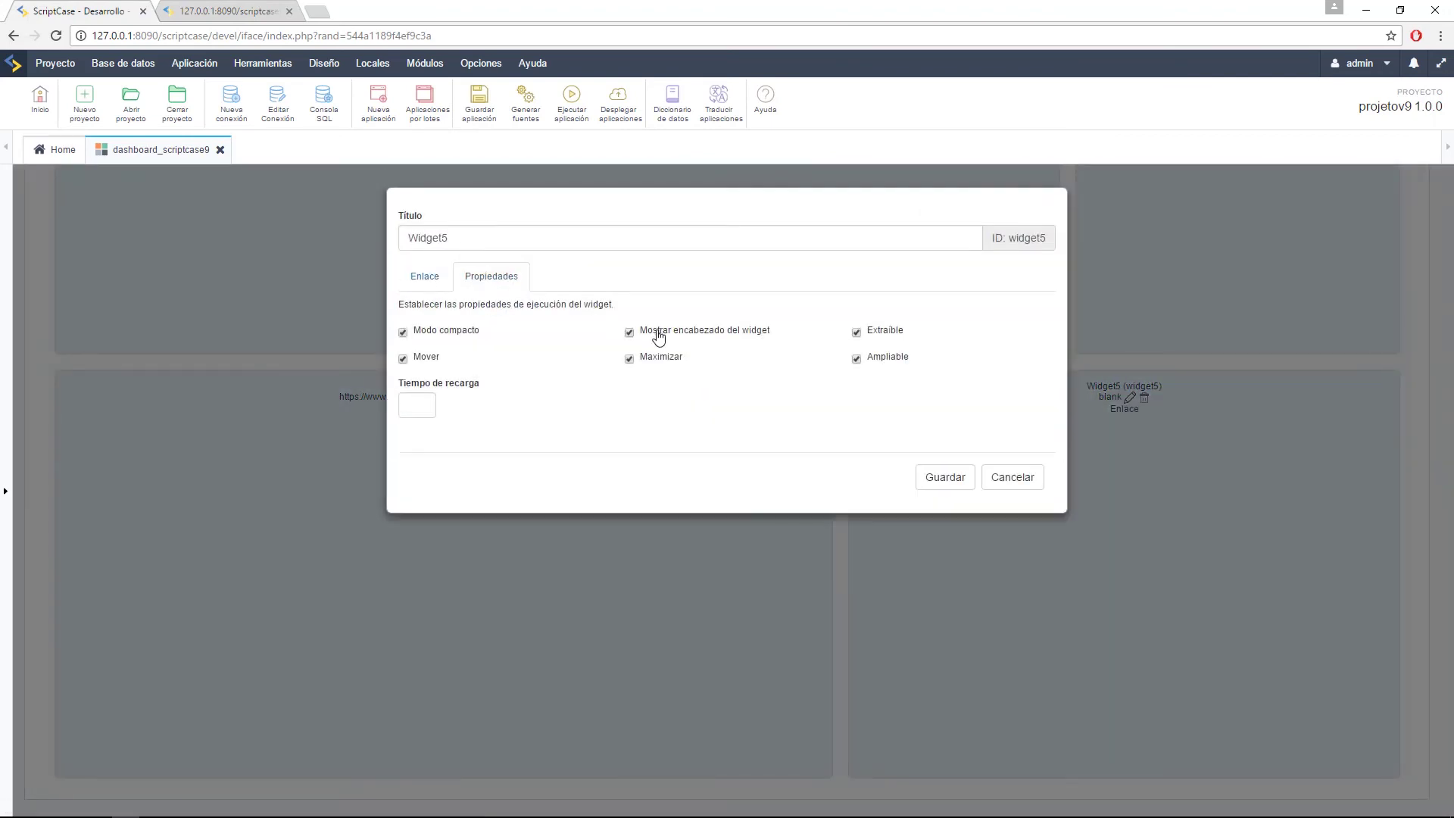
pyautogui.click(939, 478)
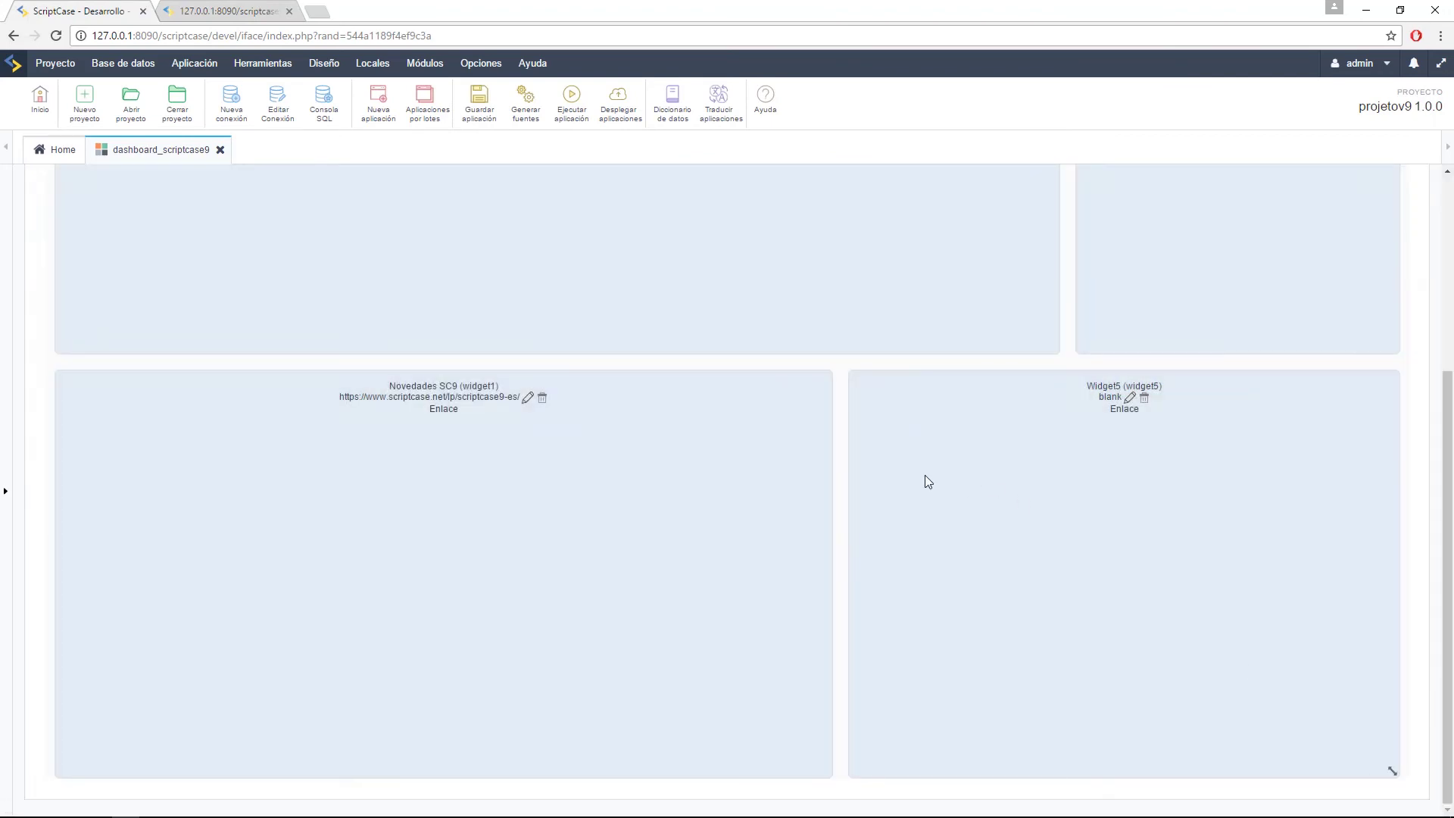
# Step: Run the dashboard again and check how the video fits in the headerless Widget5
pyautogui.click(571, 98)
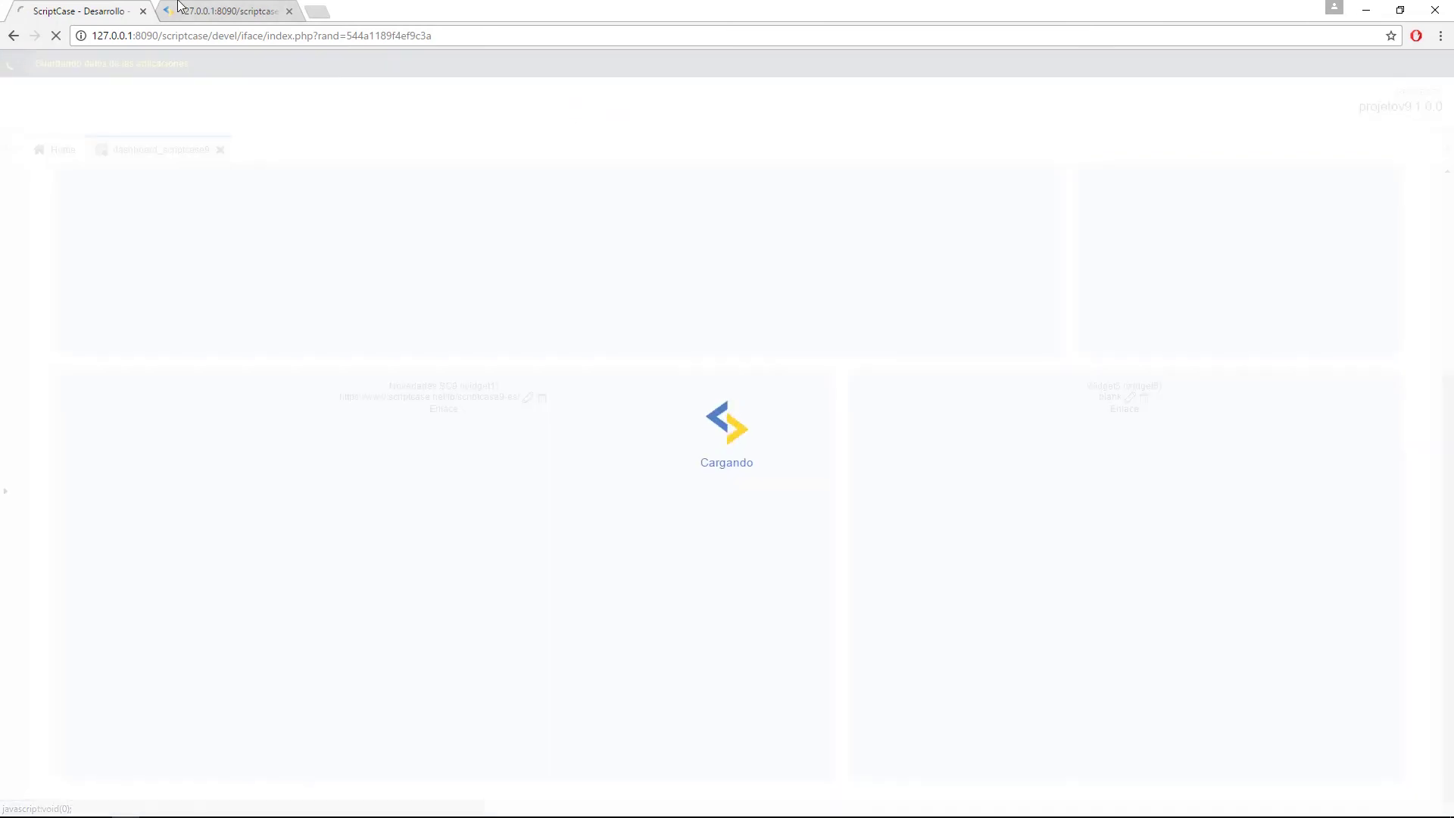
pyautogui.click(179, 9)
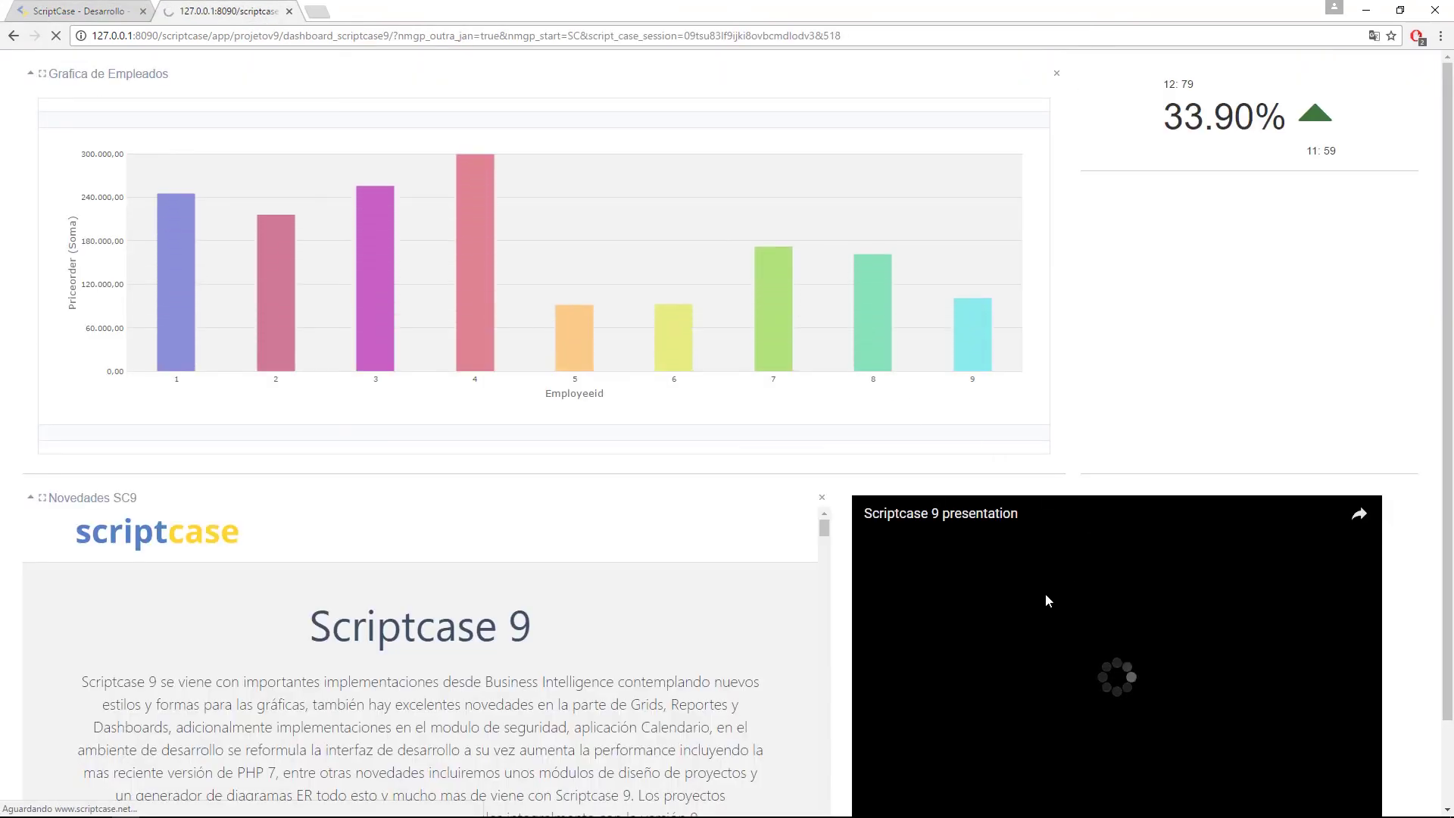
pyautogui.scroll(-1, 856, 539)
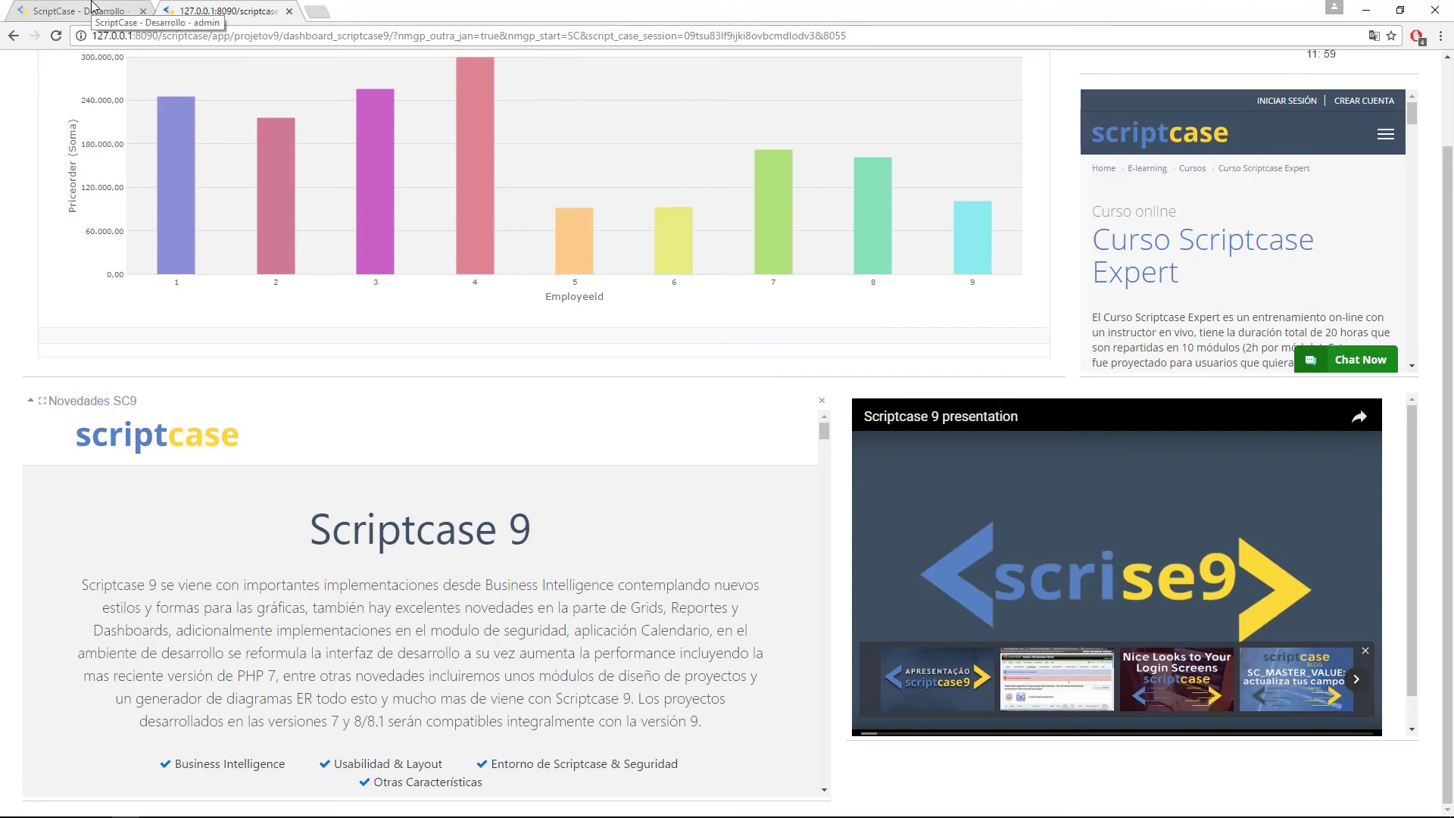
# Step: Return to the configuration and add link widget Widget6 pointing to grid_sales, listing only grid applications when choosing the link
pyautogui.click(93, 9)
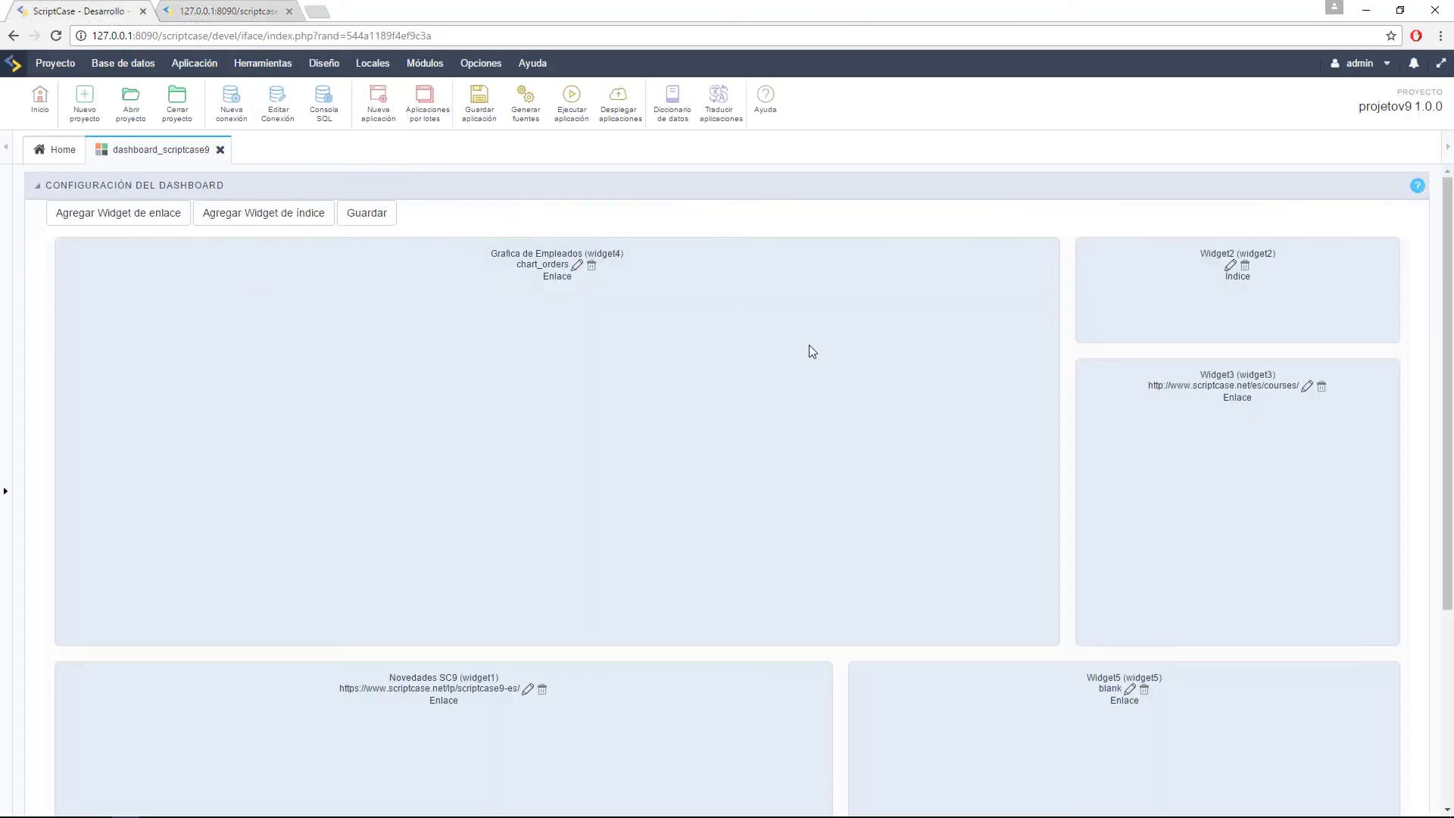
pyautogui.scroll(-4, 838, 366)
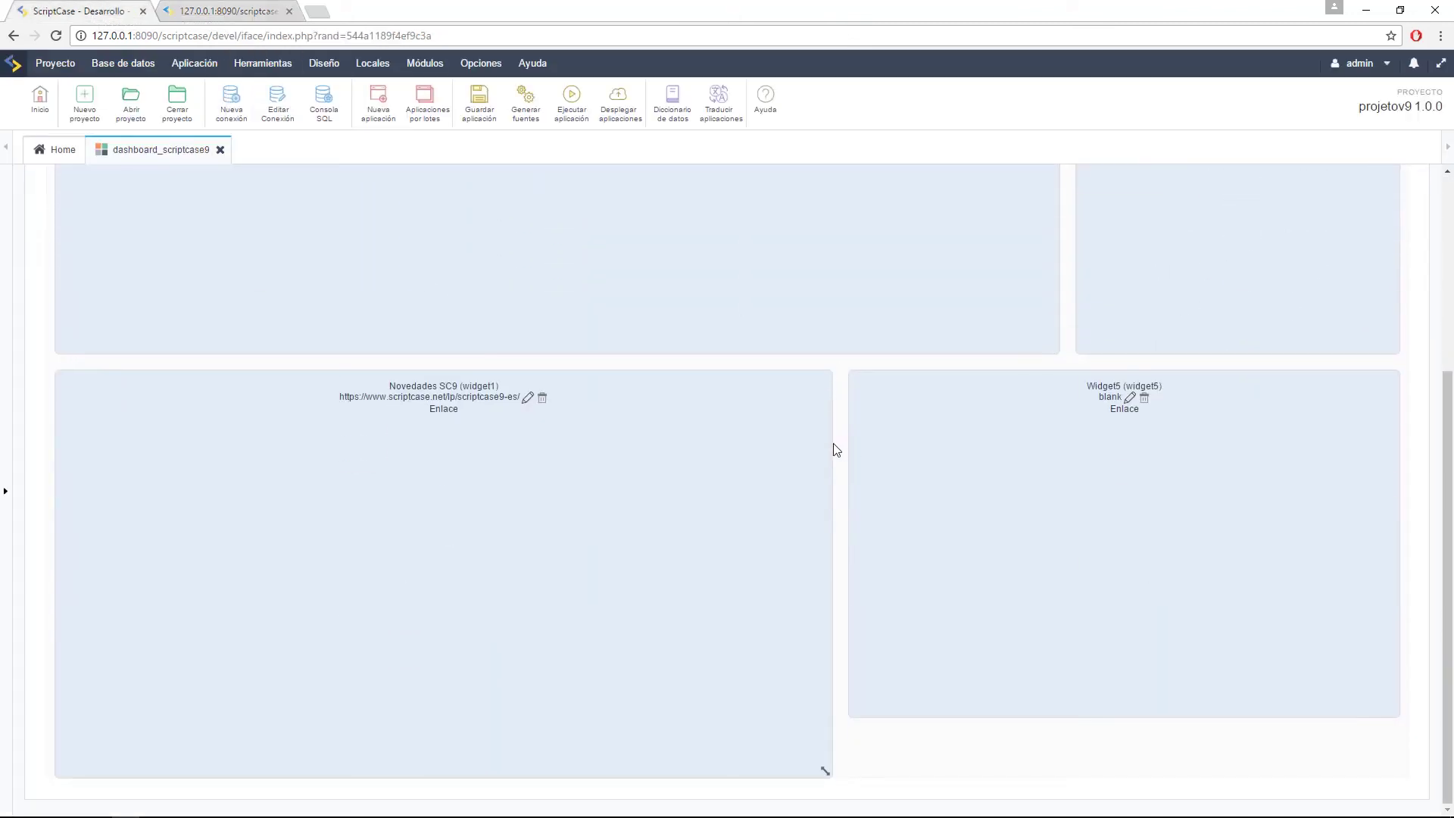
pyautogui.scroll(4, 444, 360)
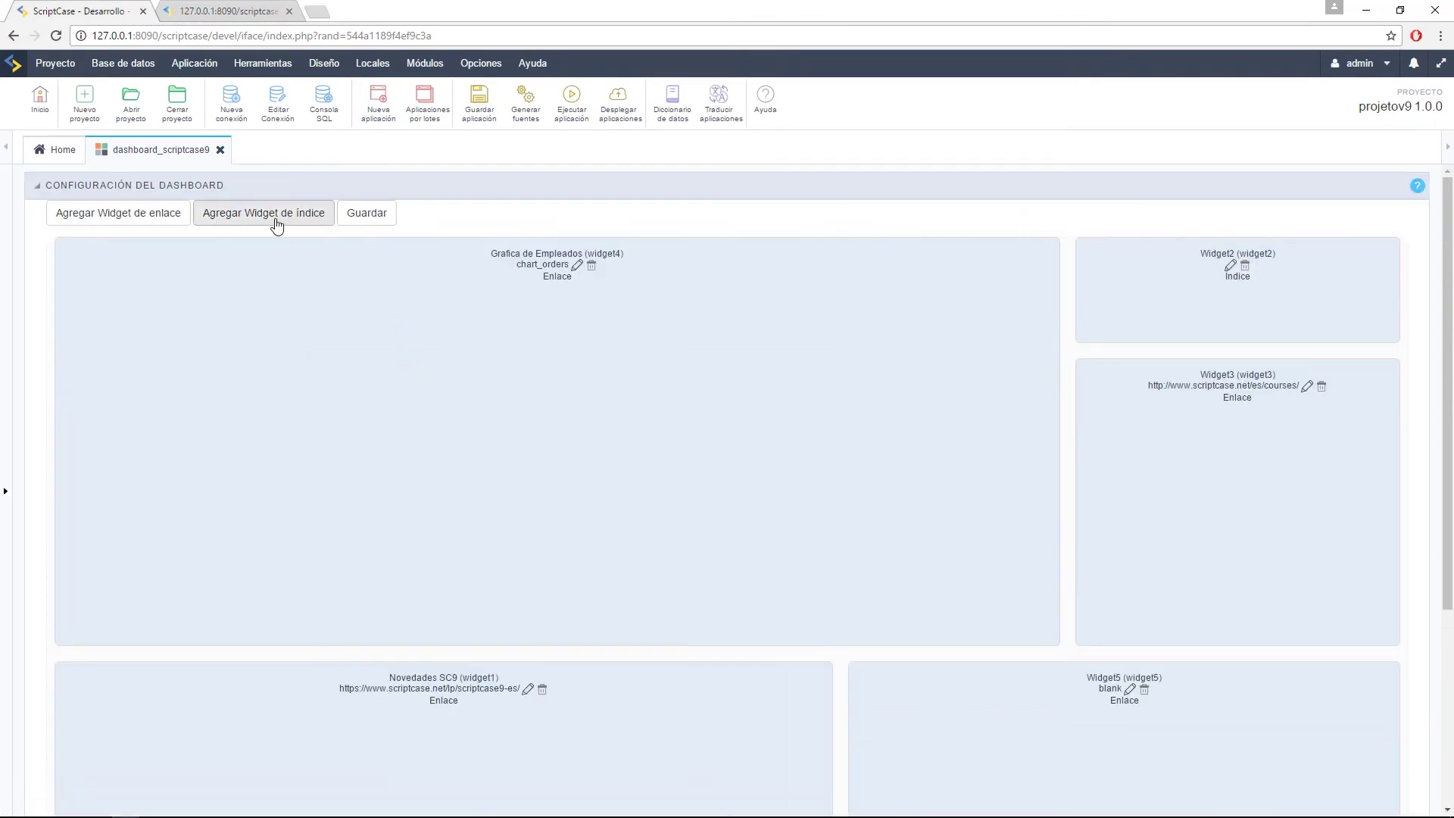
pyautogui.click(117, 215)
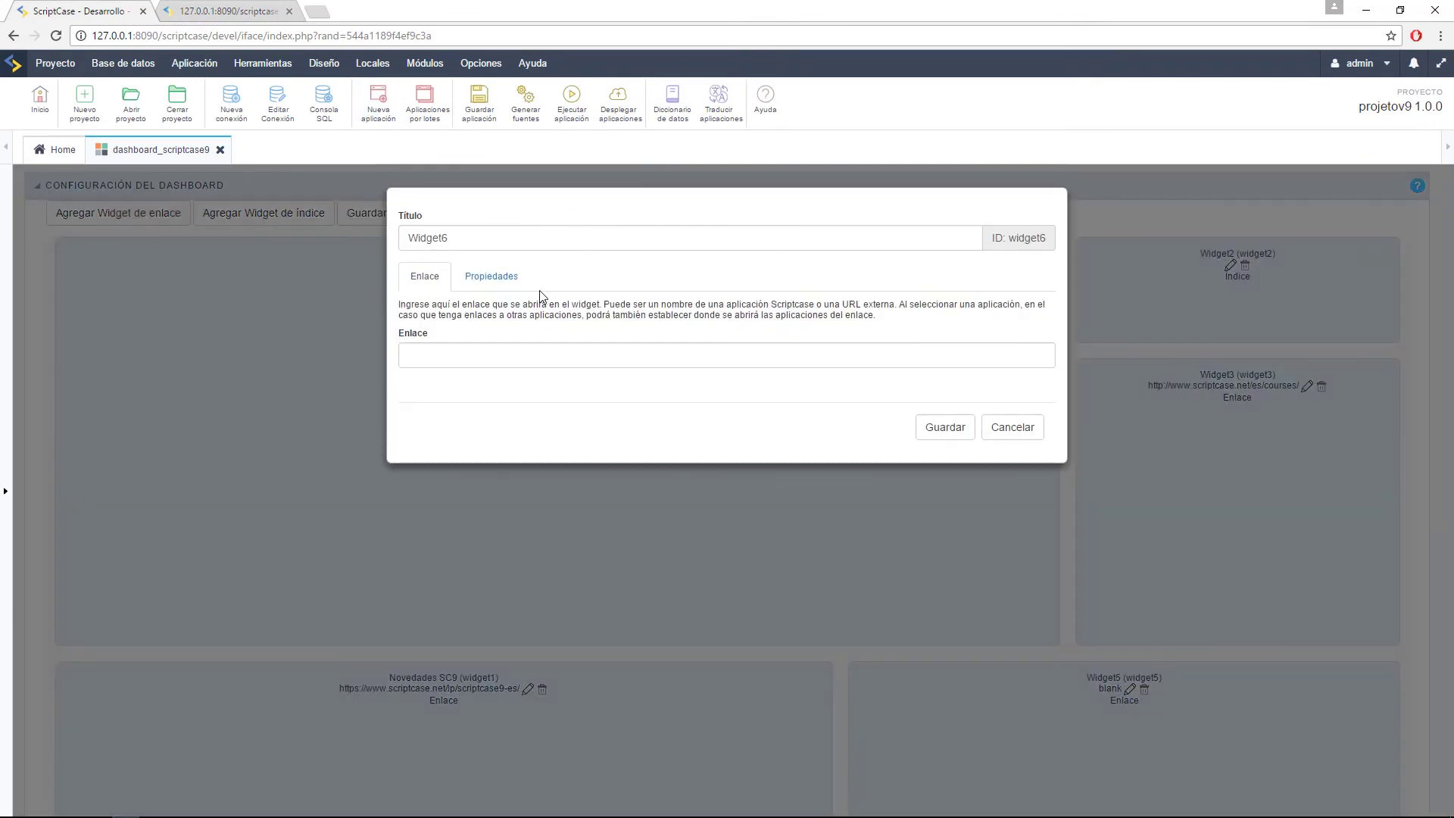
pyautogui.click(520, 359)
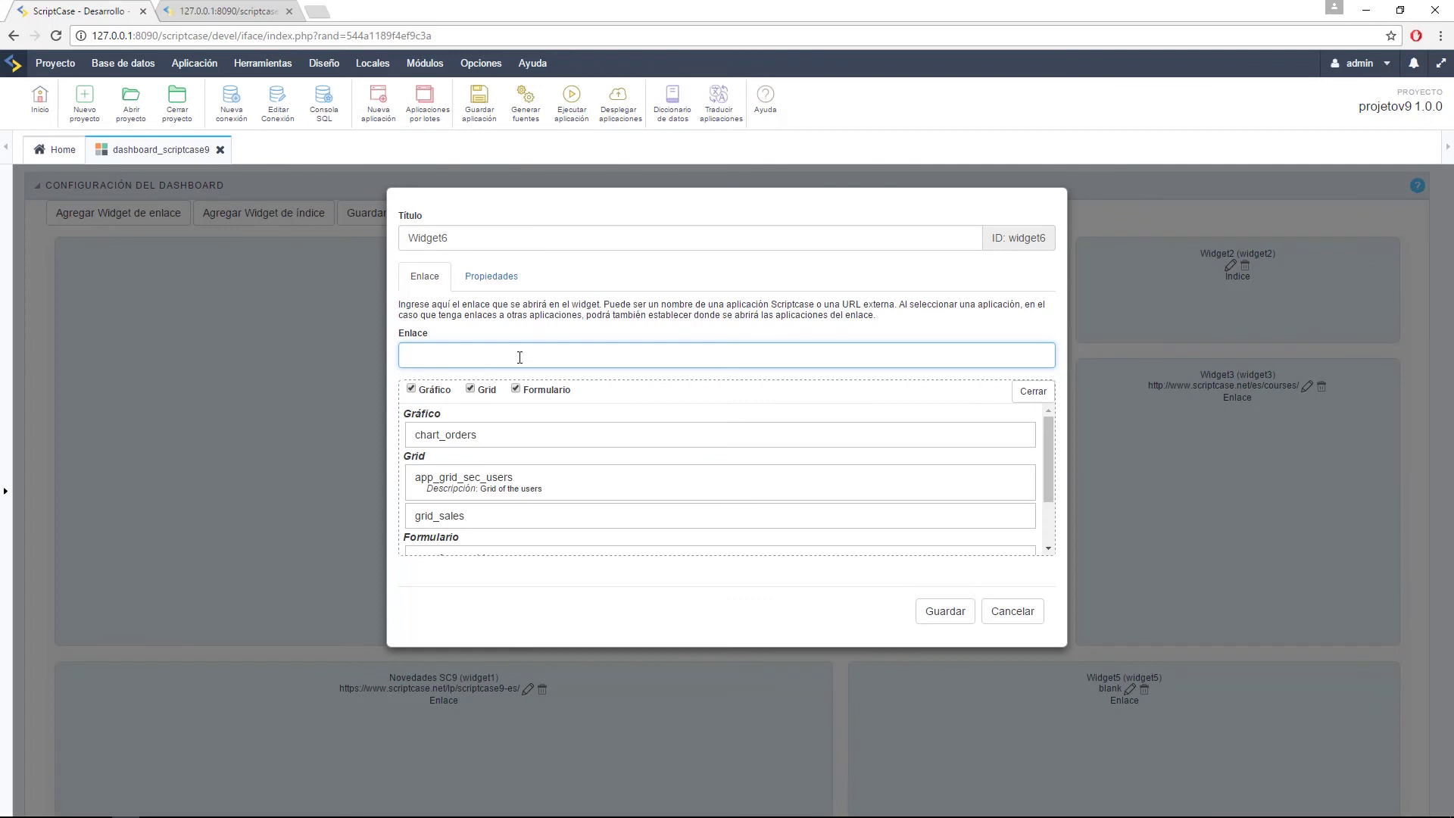
pyautogui.click(518, 391)
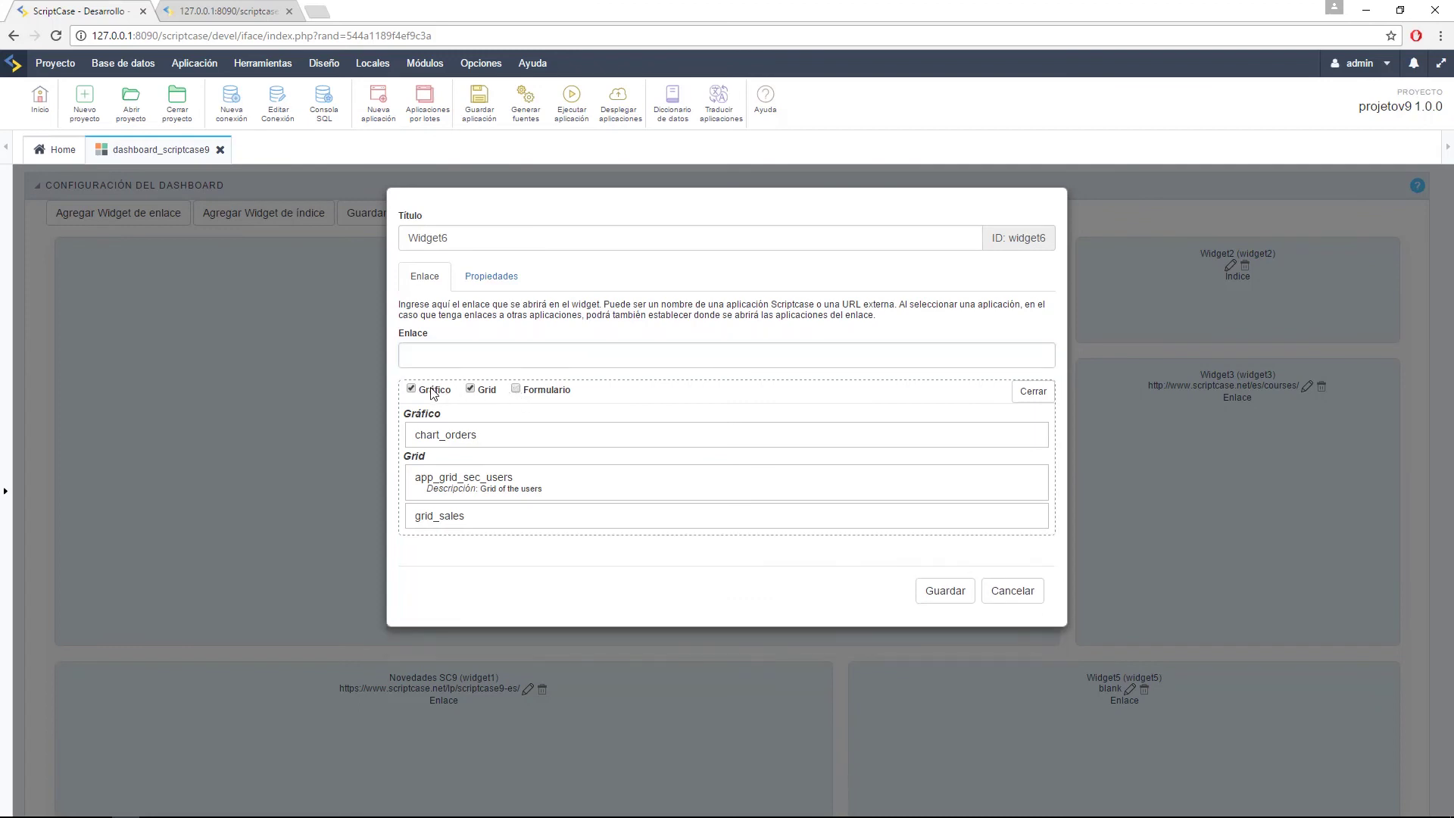
pyautogui.click(411, 390)
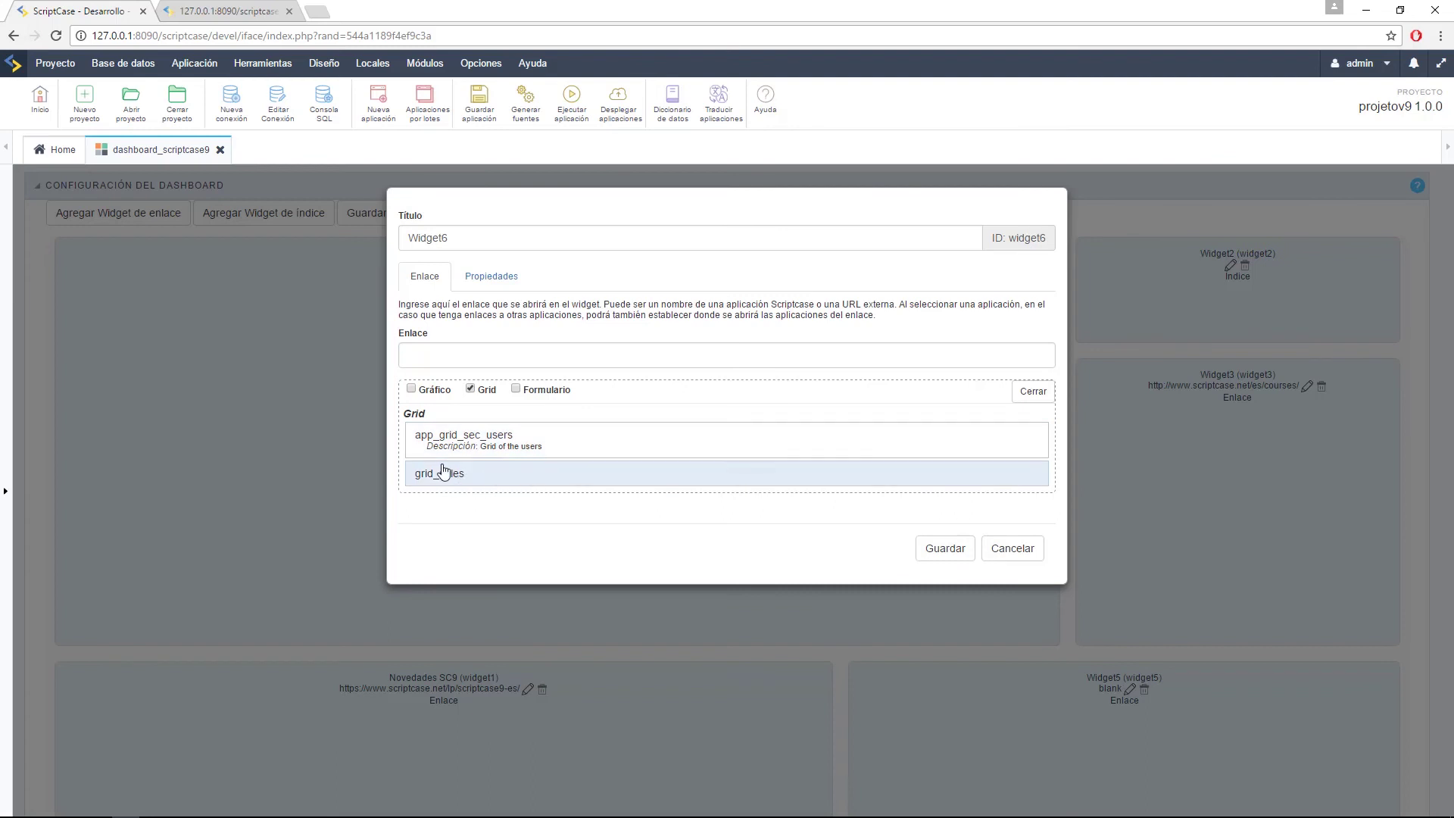
pyautogui.click(497, 474)
pyautogui.click(939, 436)
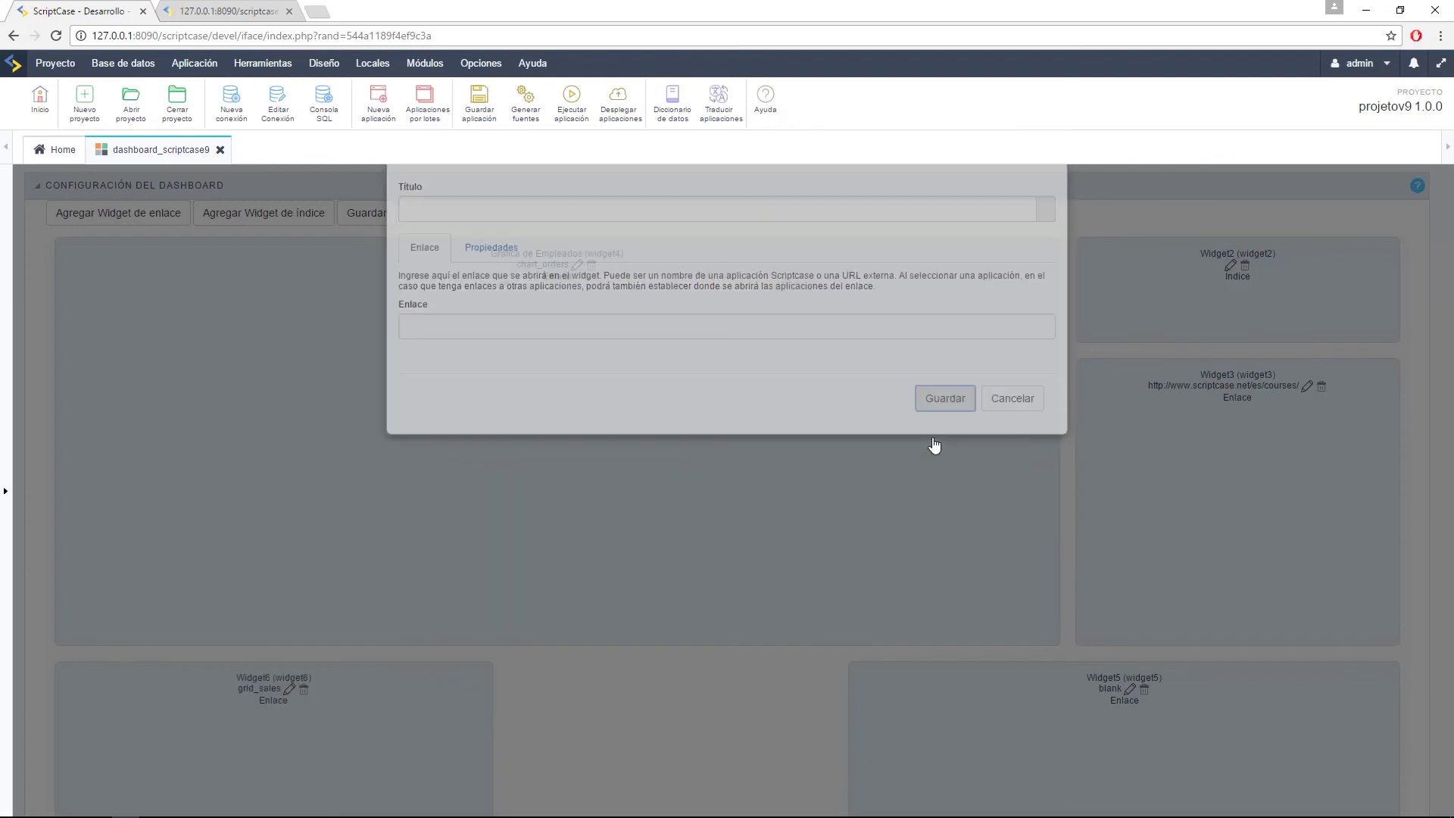
# Step: Enlarge Widget6 to fill the space beside Widget5 at equal height, and widen Novedades SC9 to the full dashboard width
pyautogui.scroll(-5, 808, 463)
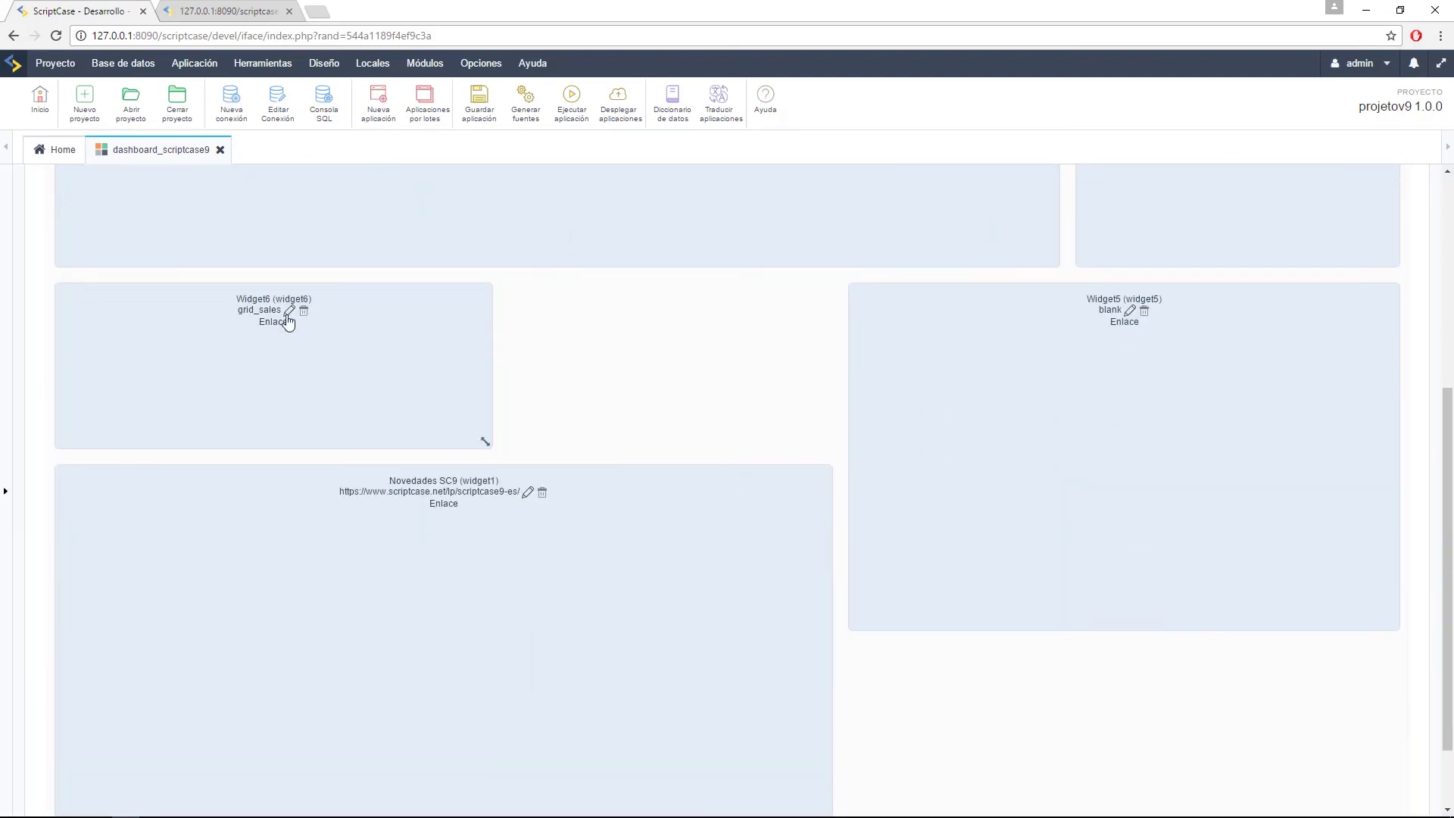
pyautogui.moveTo(482, 441); pyautogui.dragTo(825, 538)
pyautogui.scroll(-3, 839, 649)
pyautogui.moveTo(822, 770); pyautogui.dragTo(1390, 788)
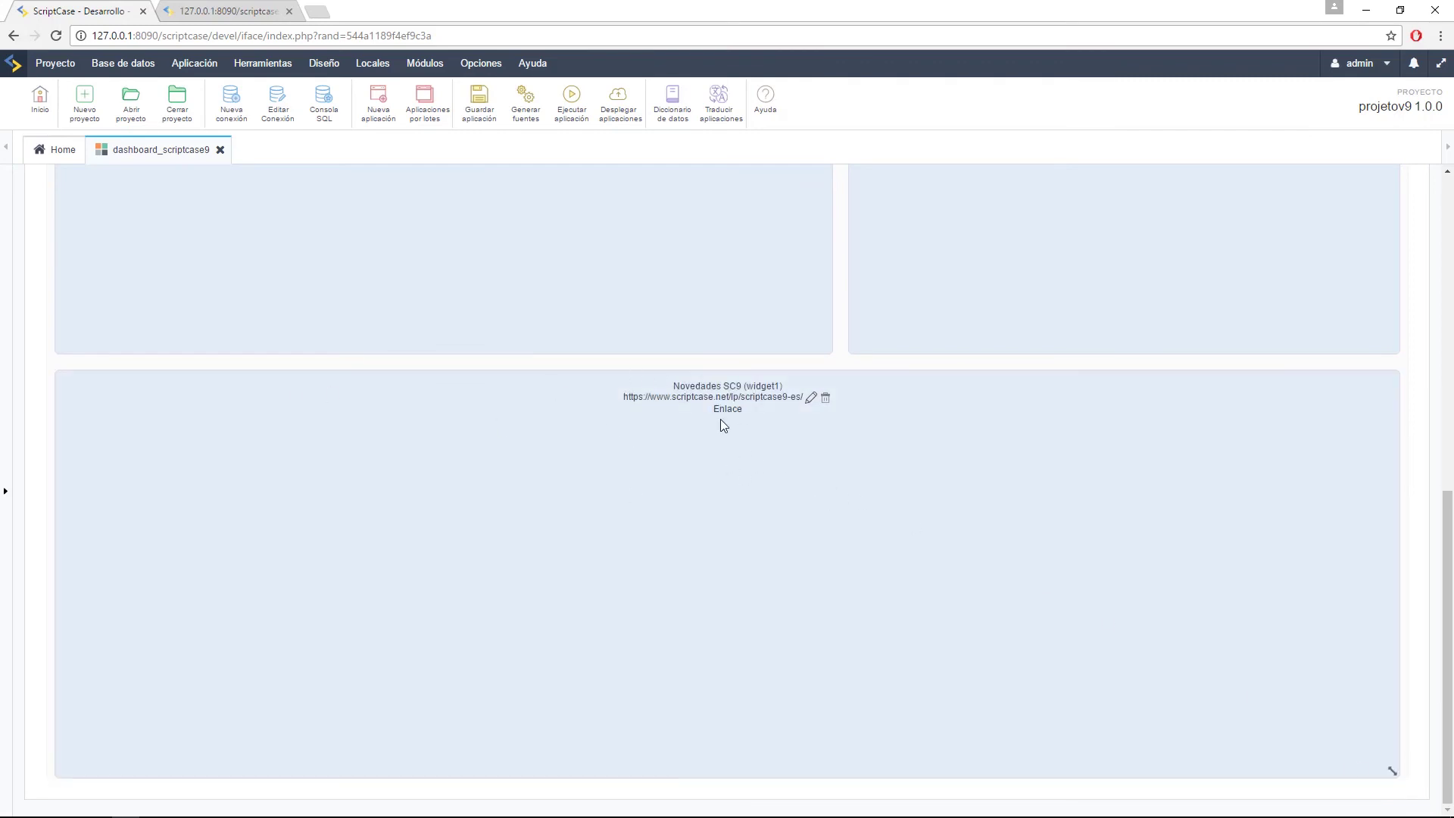
pyautogui.scroll(10, 542, 356)
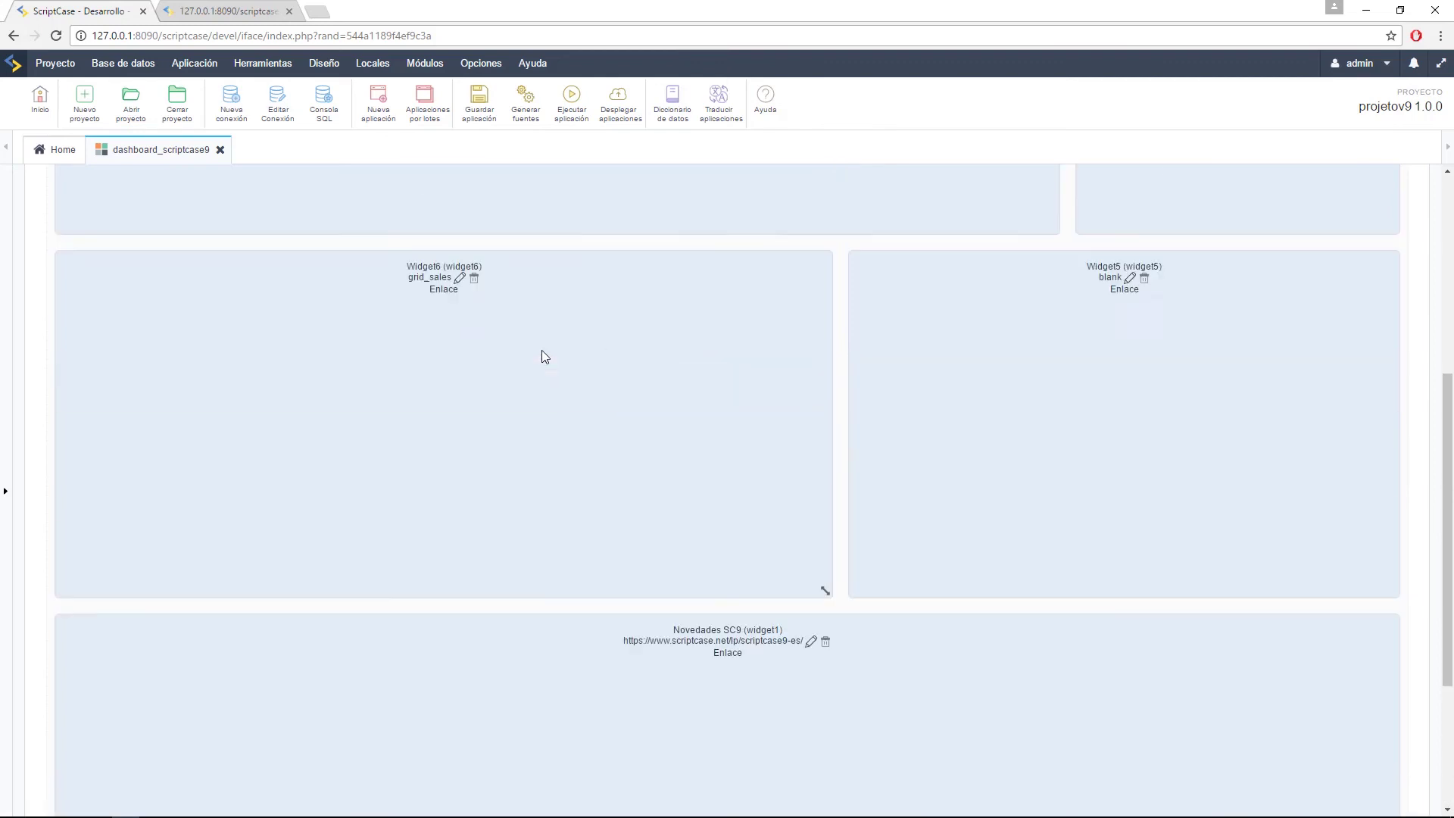
# Step: Run the dashboard and check how the sales grid fits in Widget6
pyautogui.click(569, 106)
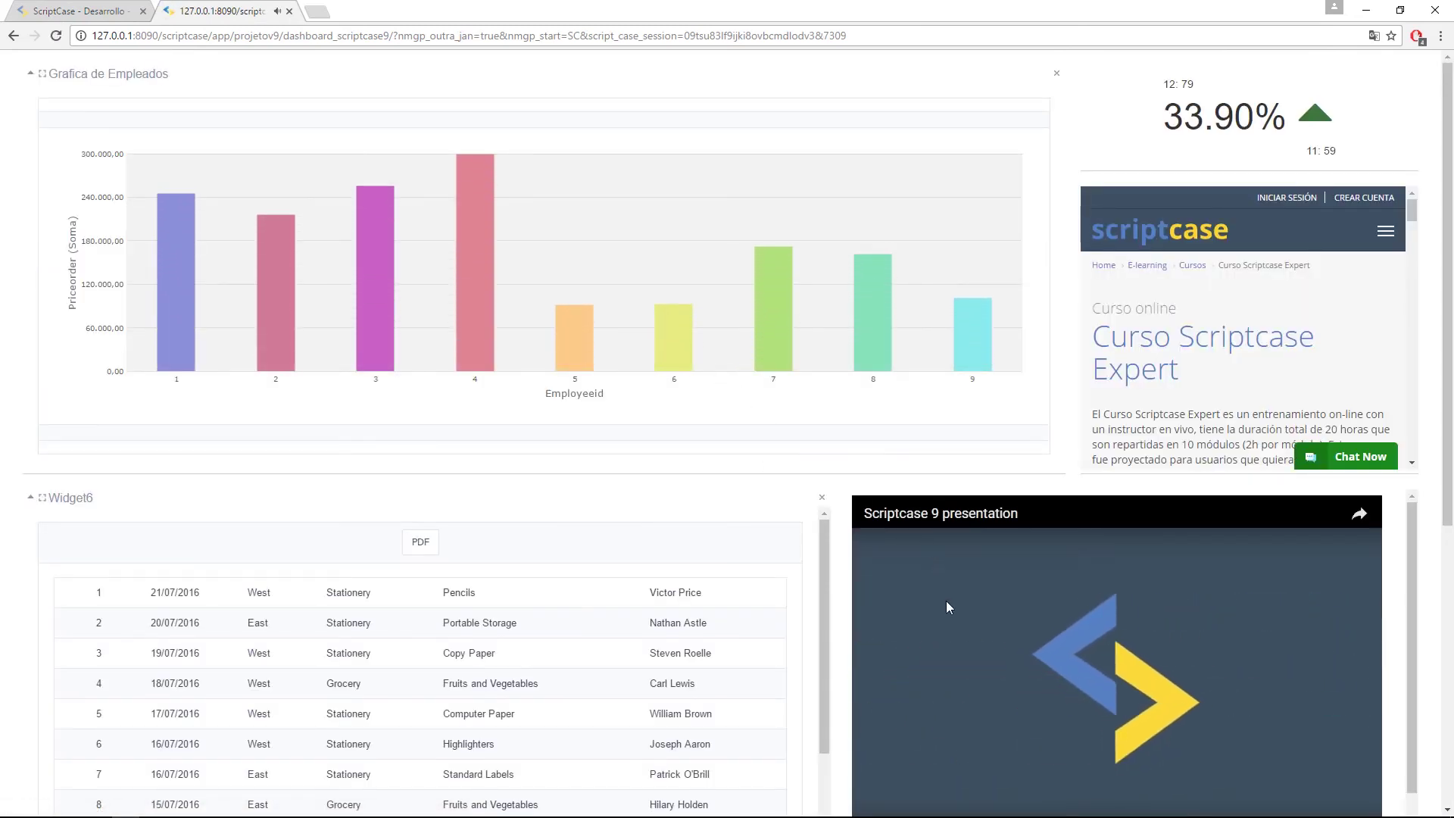
pyautogui.scroll(-2, 651, 490)
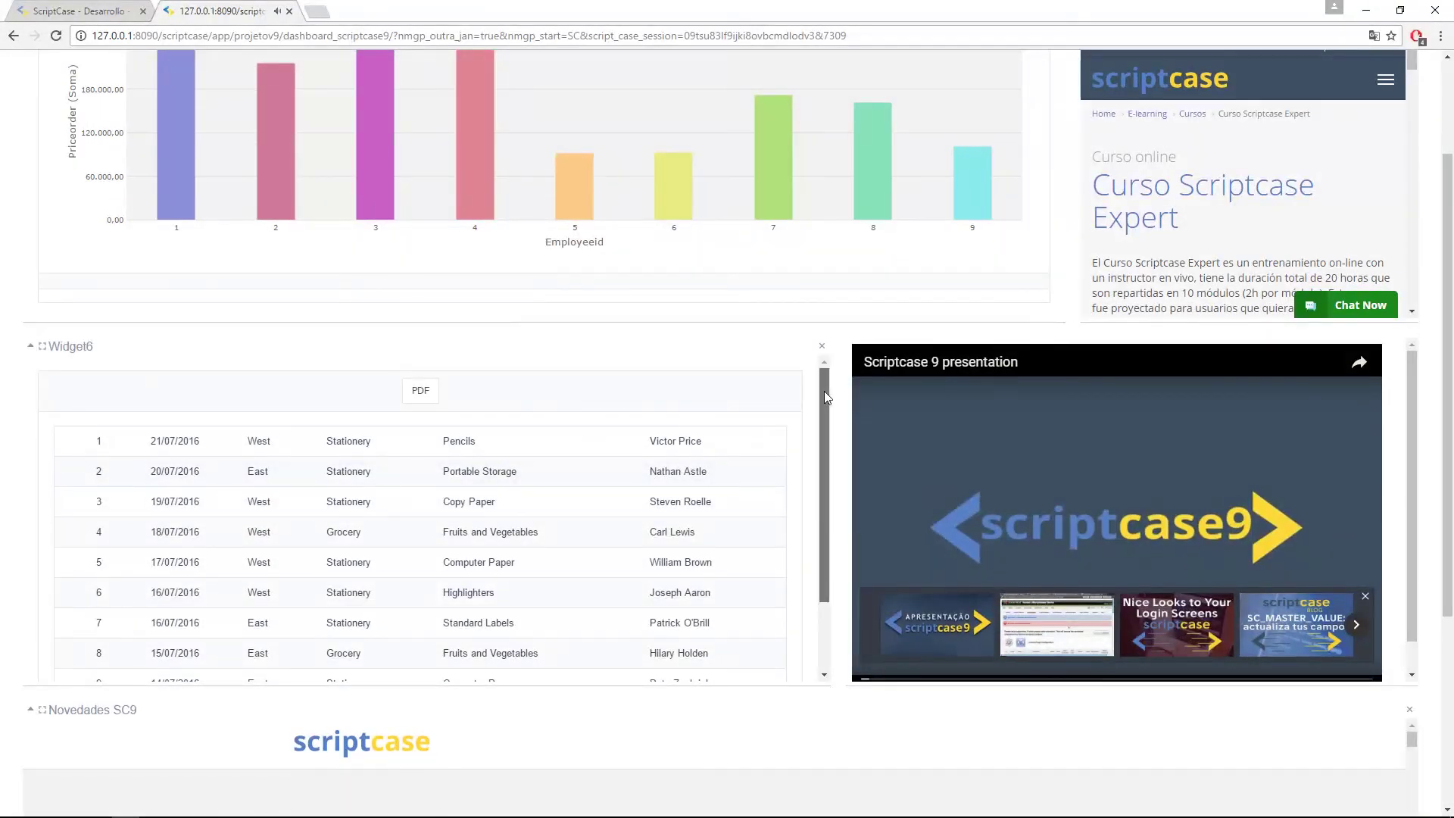
pyautogui.moveTo(823, 390)
pyautogui.mouseDown()
pyautogui.moveTo(824, 487)
pyautogui.moveTo(824, 415)
pyautogui.mouseUp()
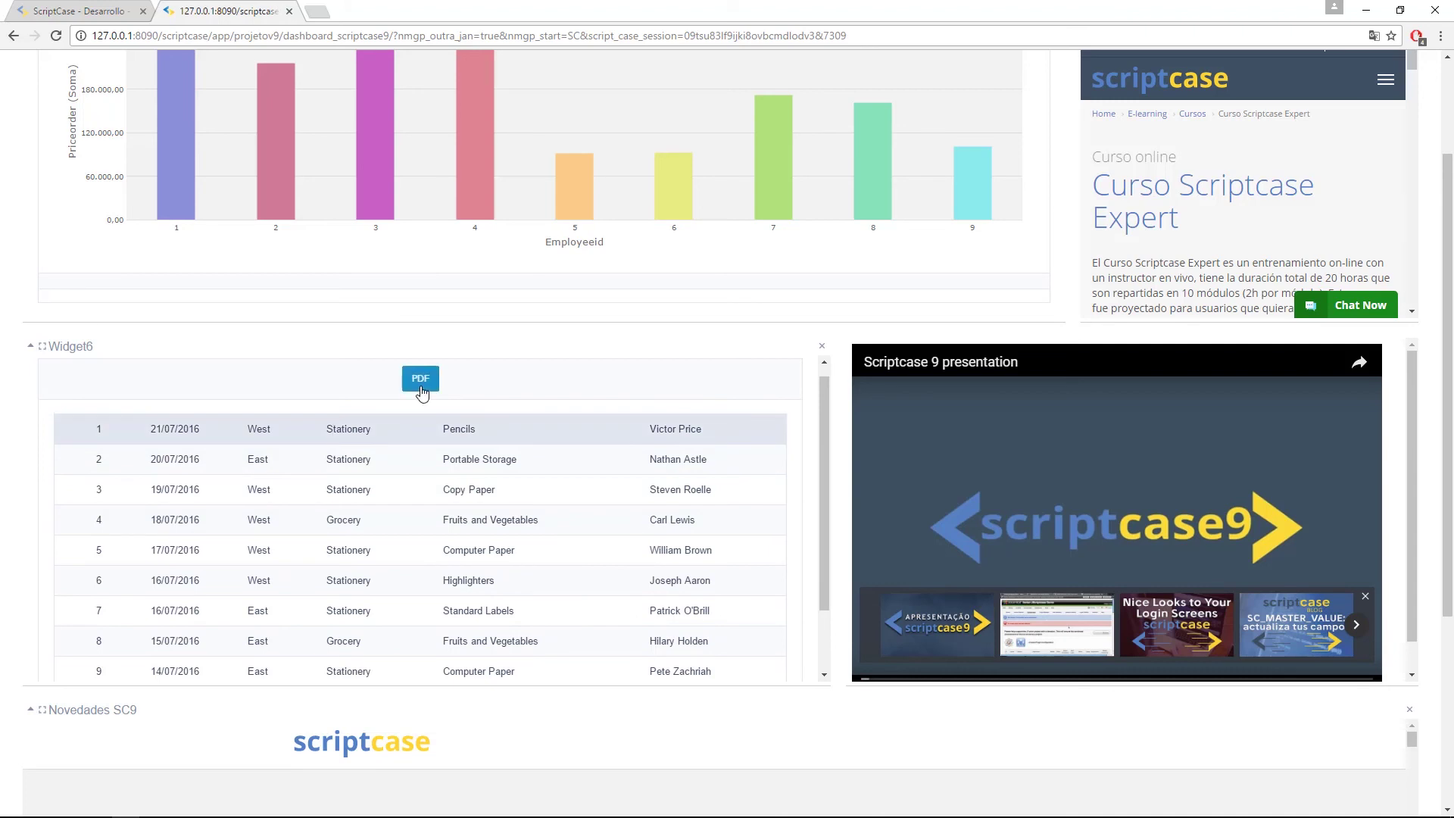
# Step: Return to the configuration, hide Widget6's header in its properties, and save the widget
pyautogui.click(63, 8)
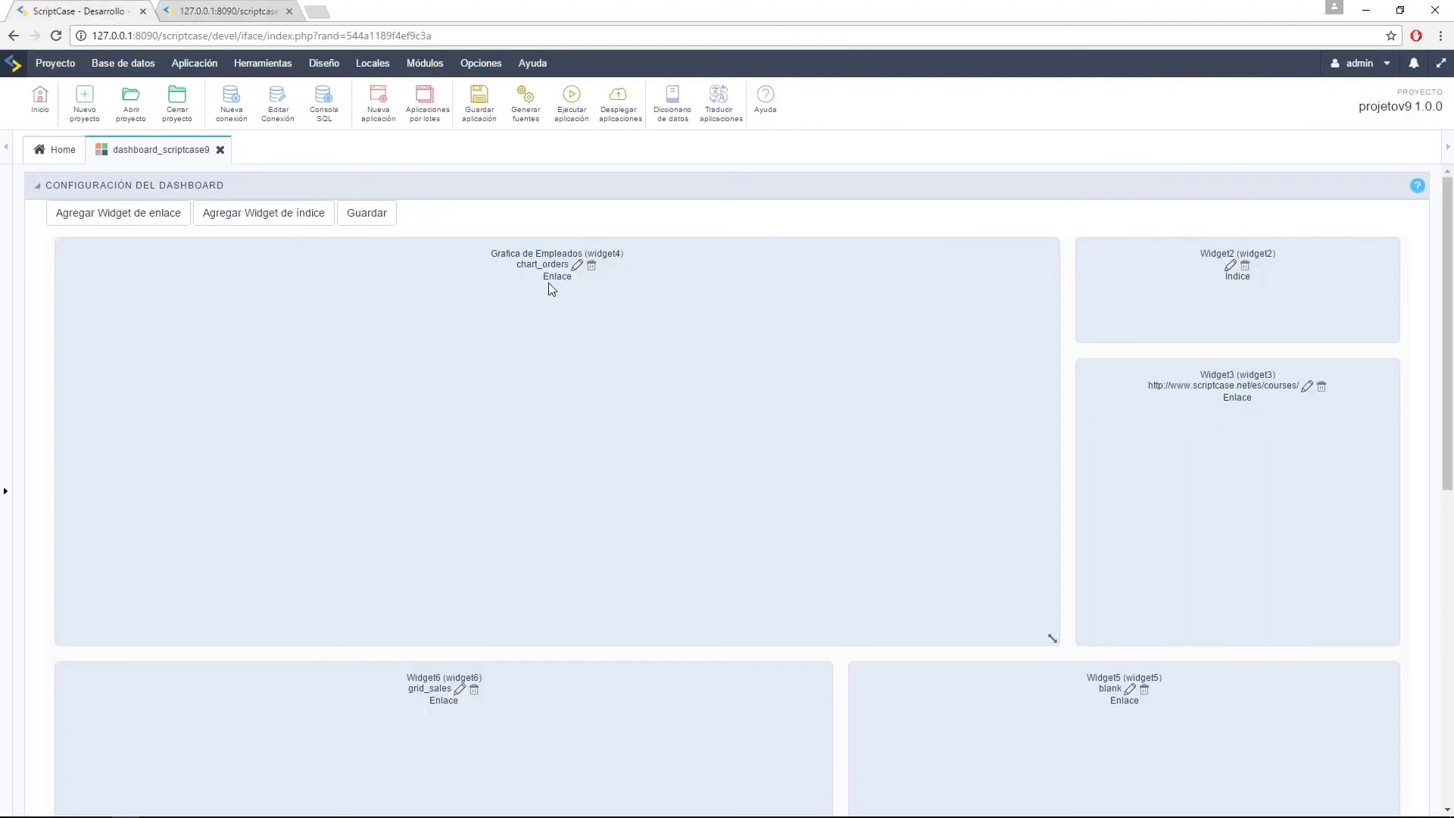
pyautogui.scroll(-4, 613, 361)
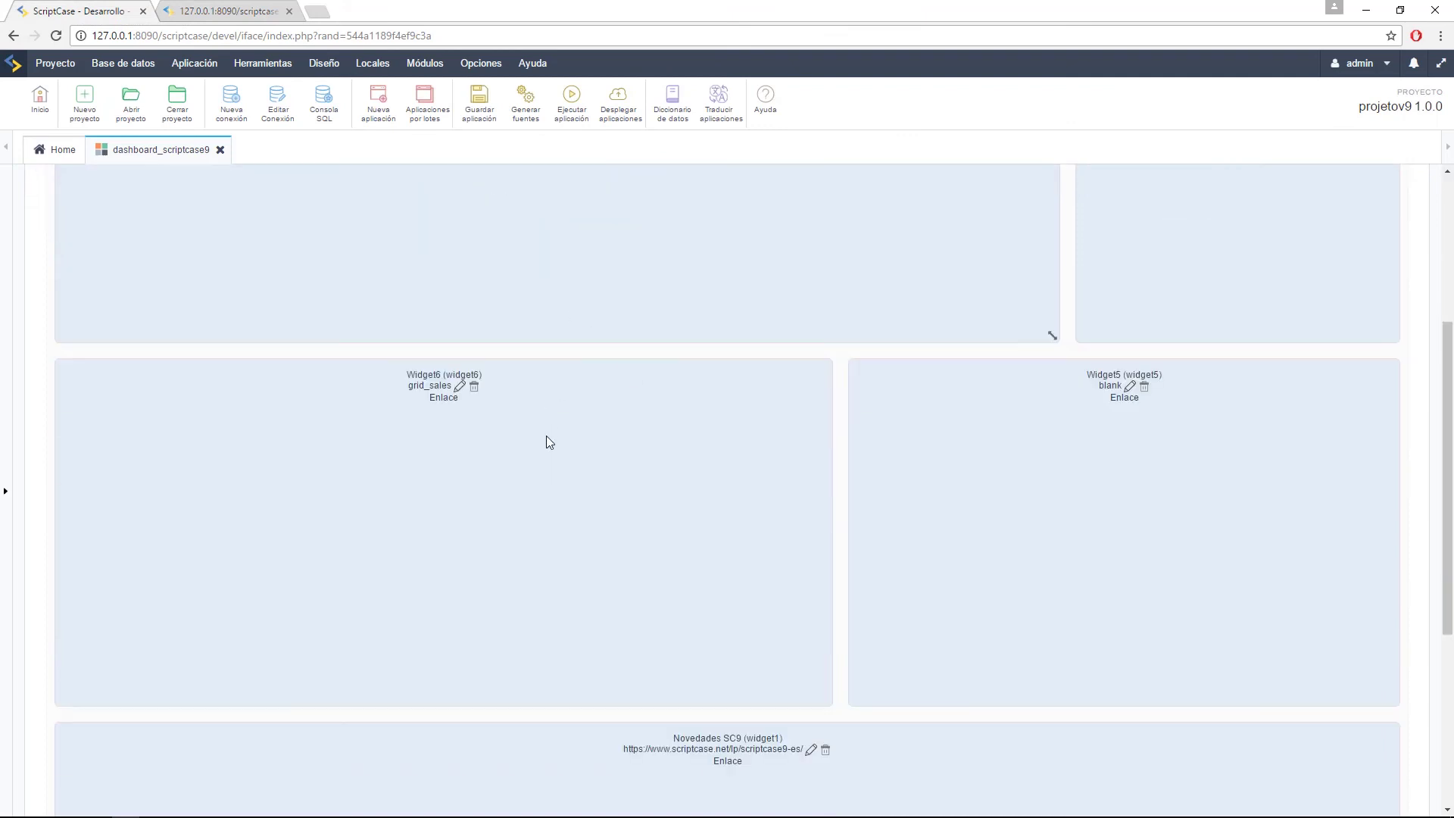
pyautogui.click(459, 385)
pyautogui.click(490, 276)
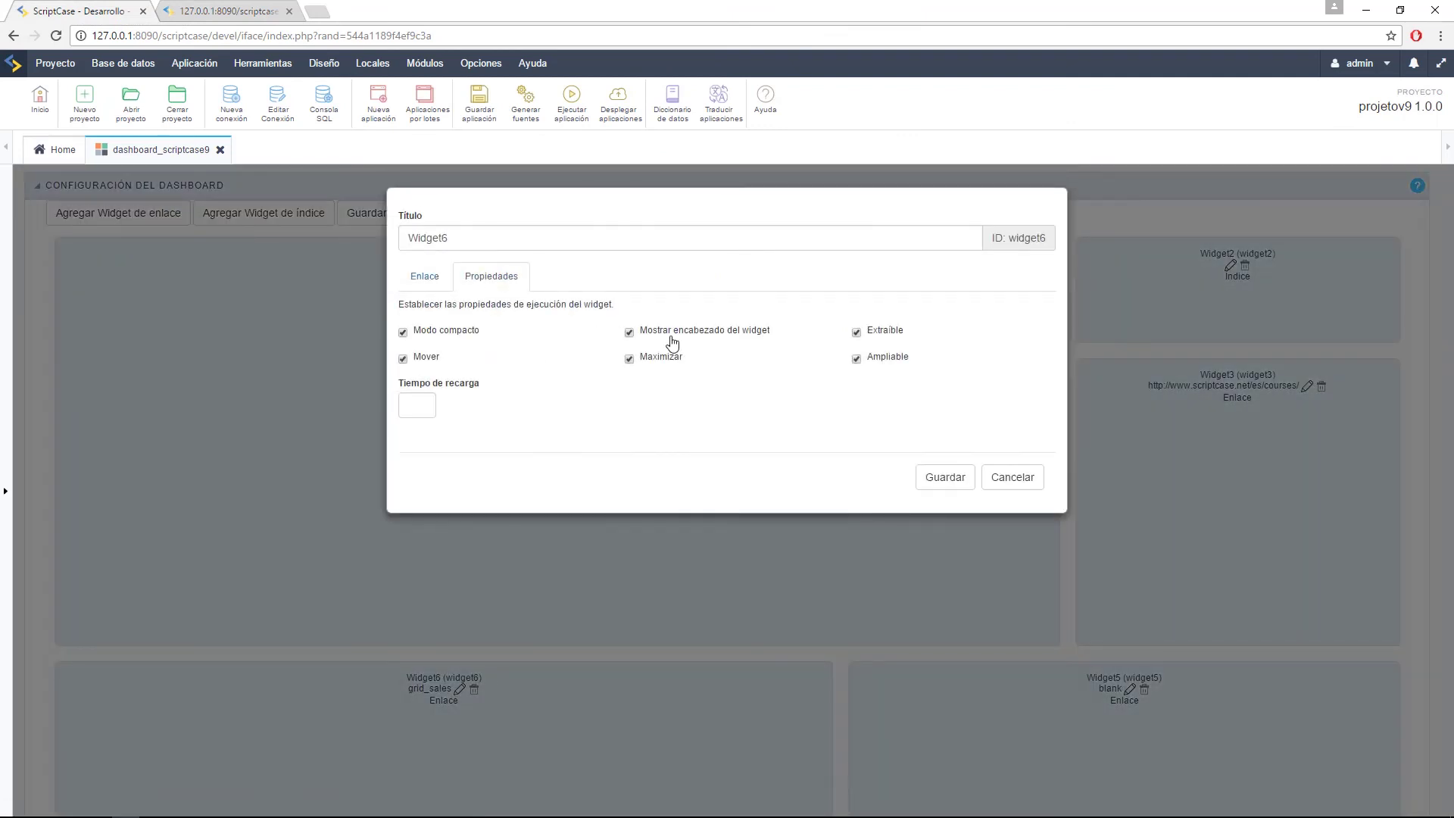
pyautogui.click(945, 477)
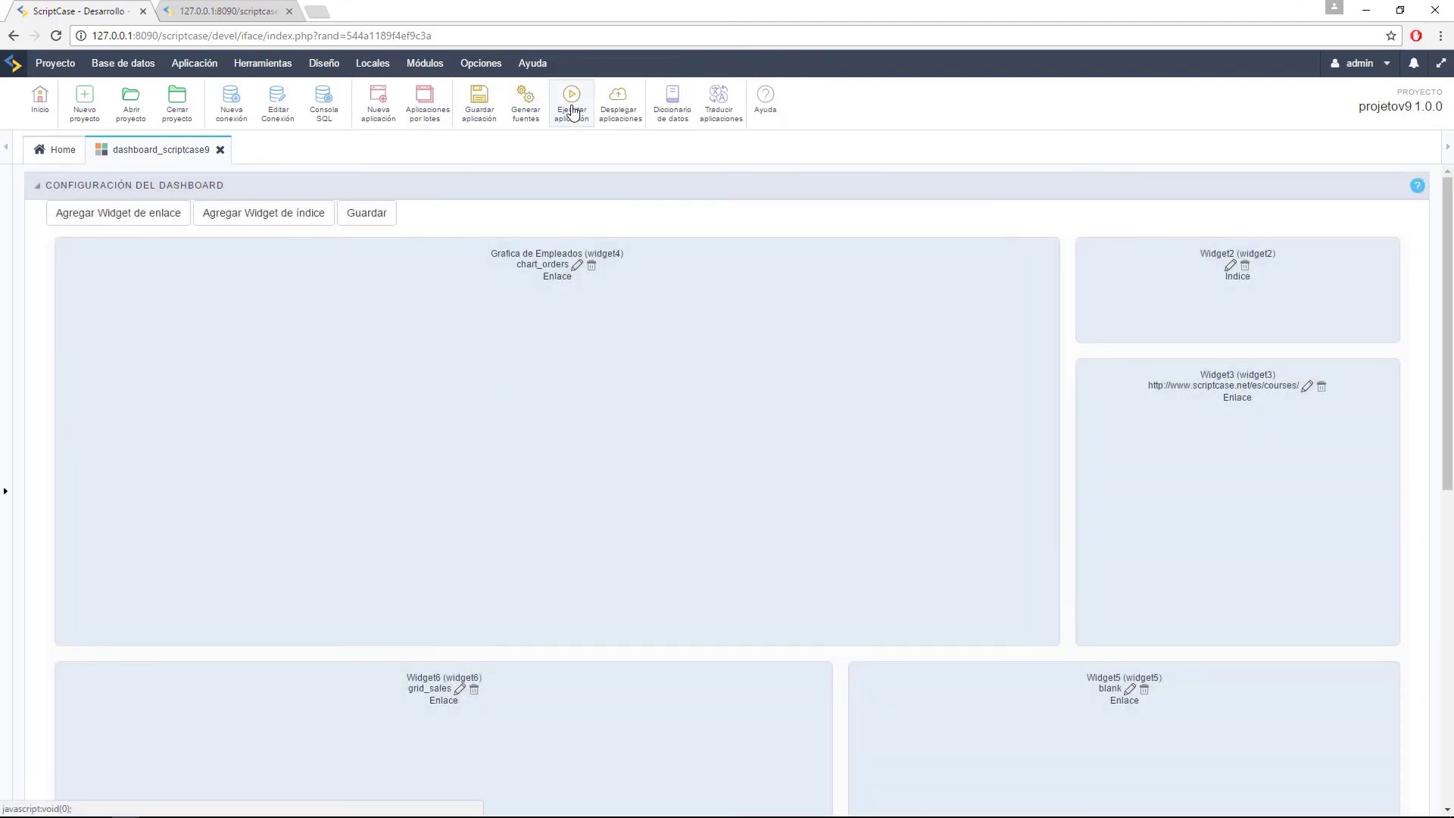
# Step: Run the dashboard again and examine how the sales grid rows fit in the headerless Widget6
pyautogui.click(573, 113)
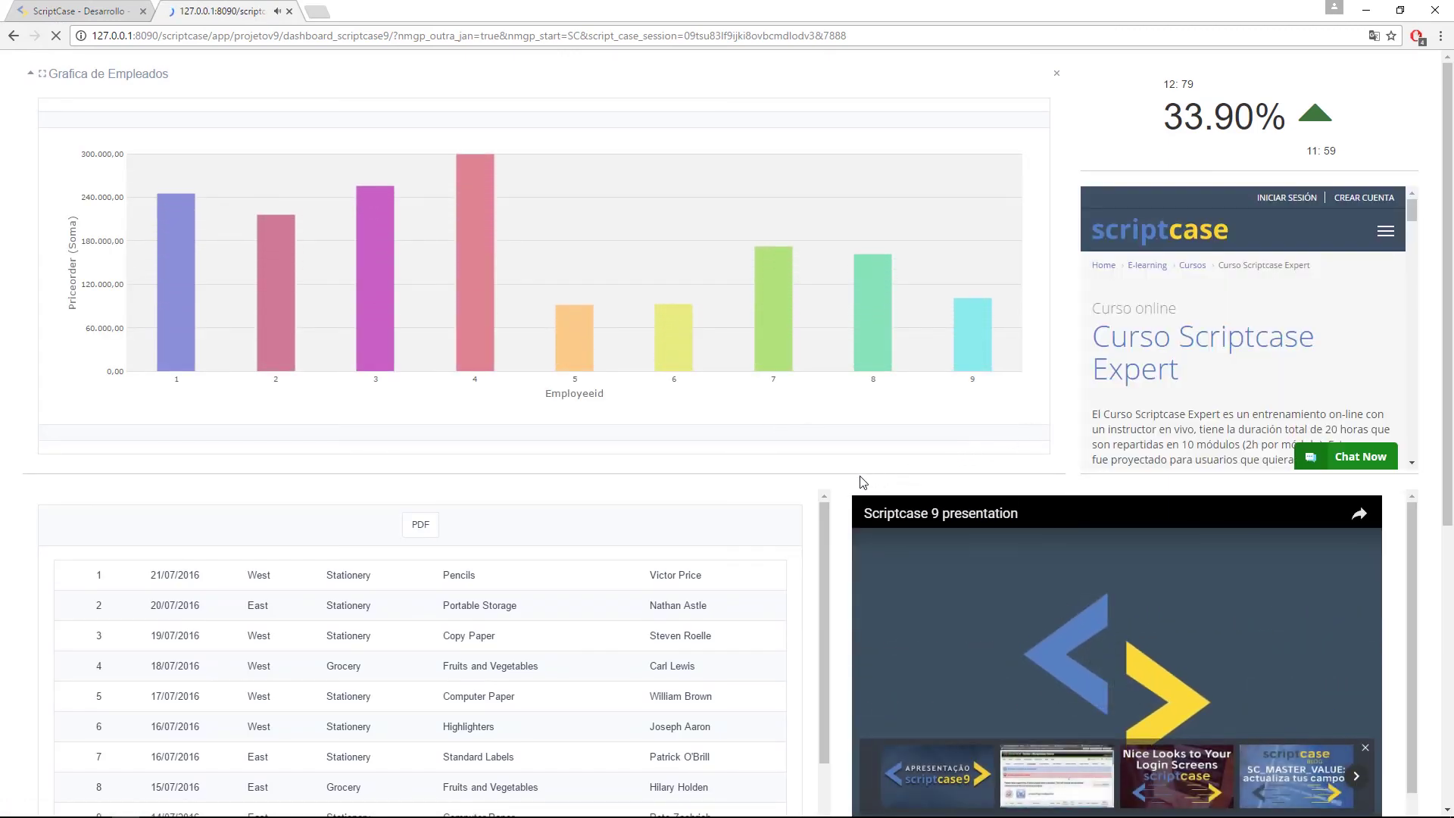
pyautogui.scroll(-2, 863, 483)
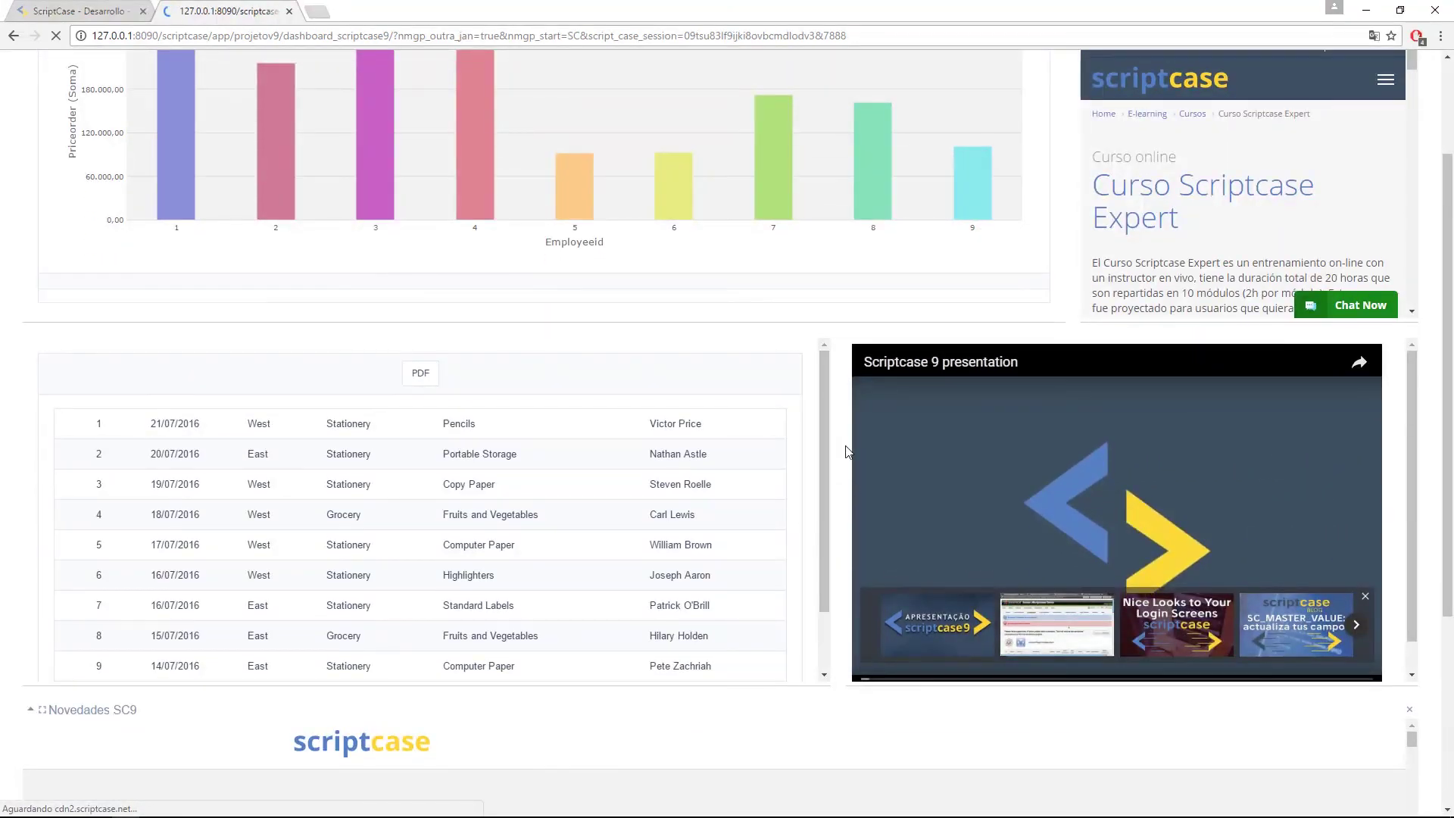
pyautogui.scroll(-1, 846, 451)
pyautogui.moveTo(821, 388); pyautogui.dragTo(819, 301)
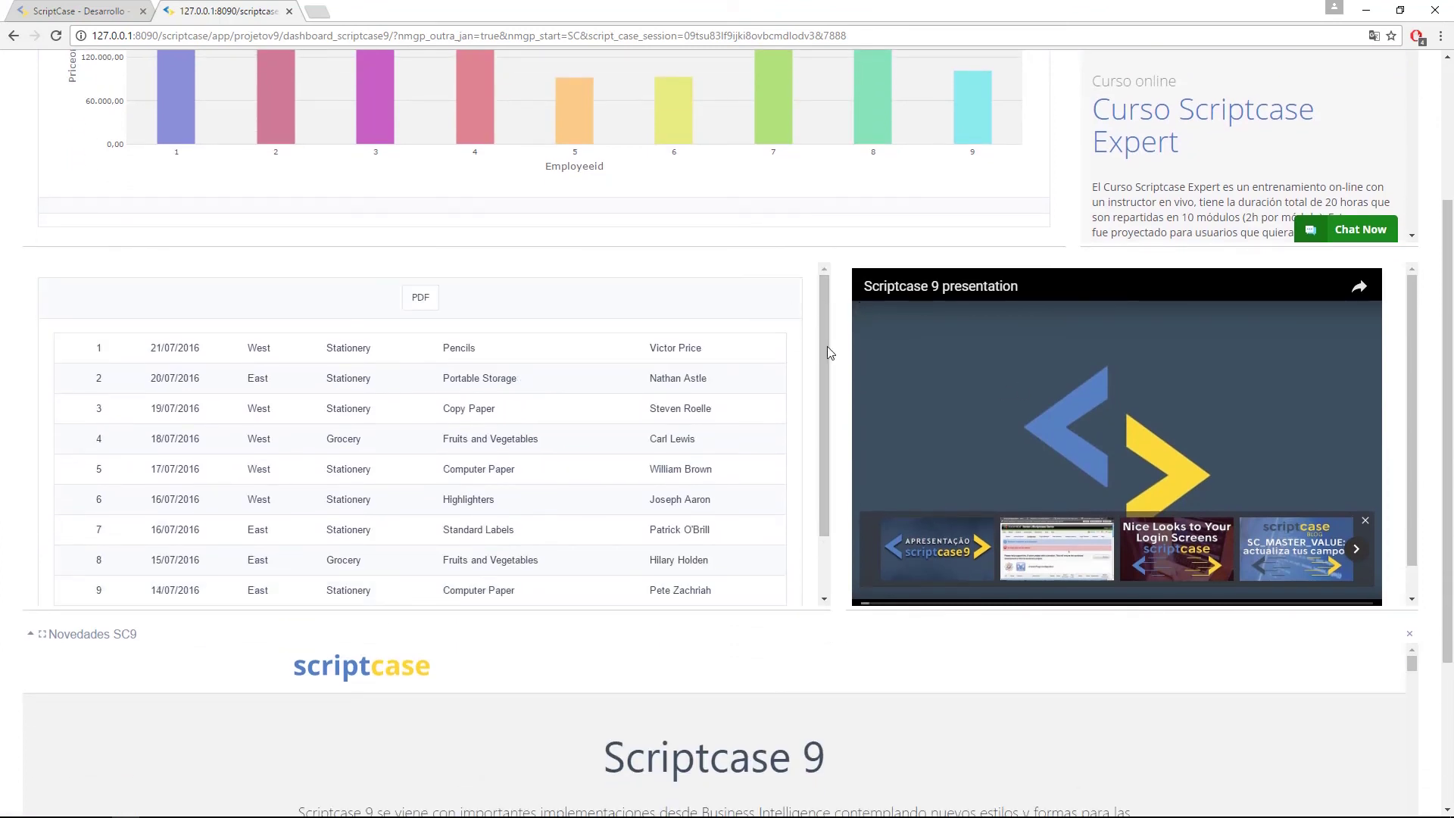
pyautogui.scroll(-1, 770, 583)
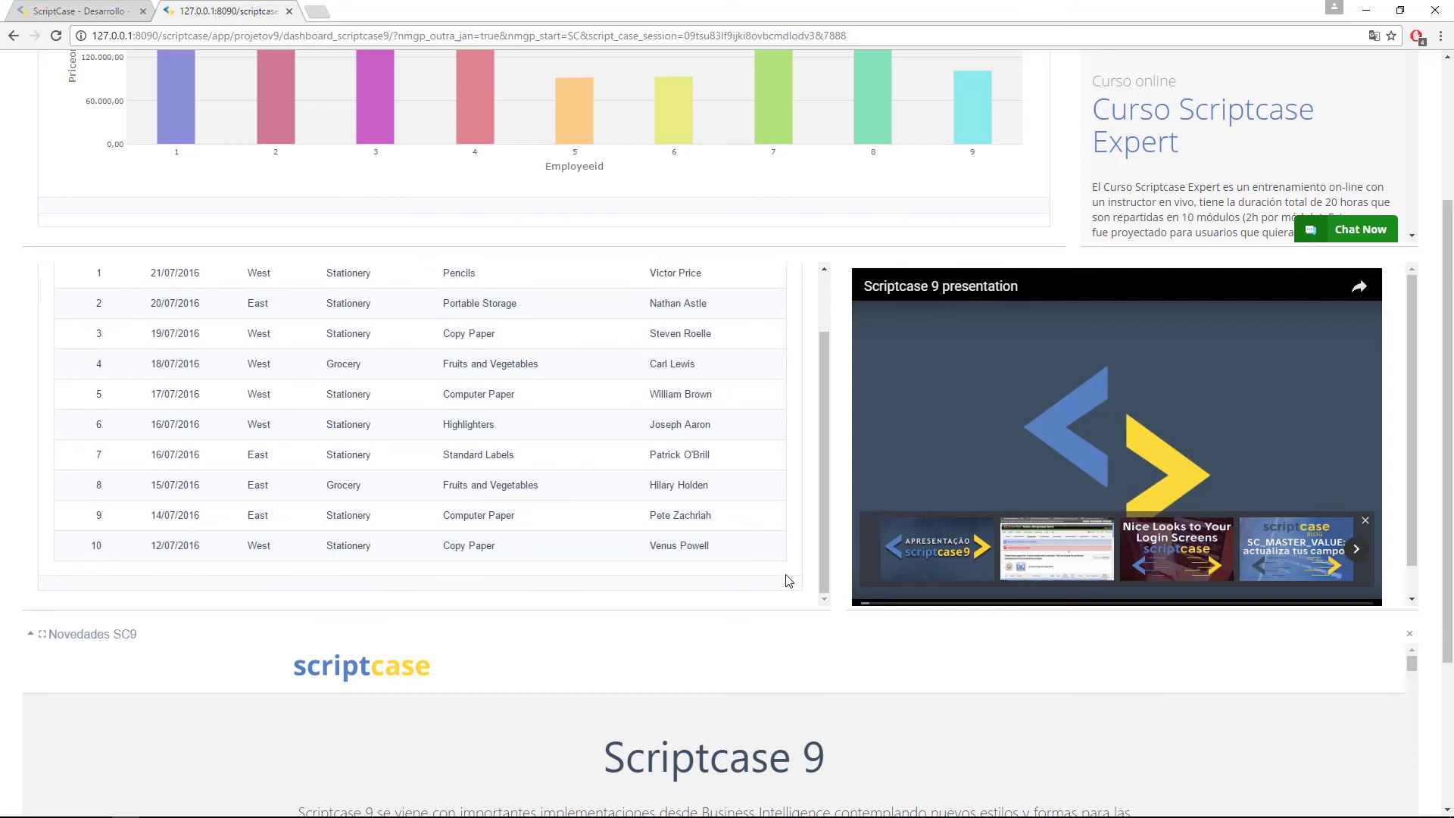
pyautogui.scroll(2, 782, 578)
pyautogui.scroll(-1, 811, 482)
pyautogui.scroll(1, 813, 485)
pyautogui.scroll(-1, 814, 486)
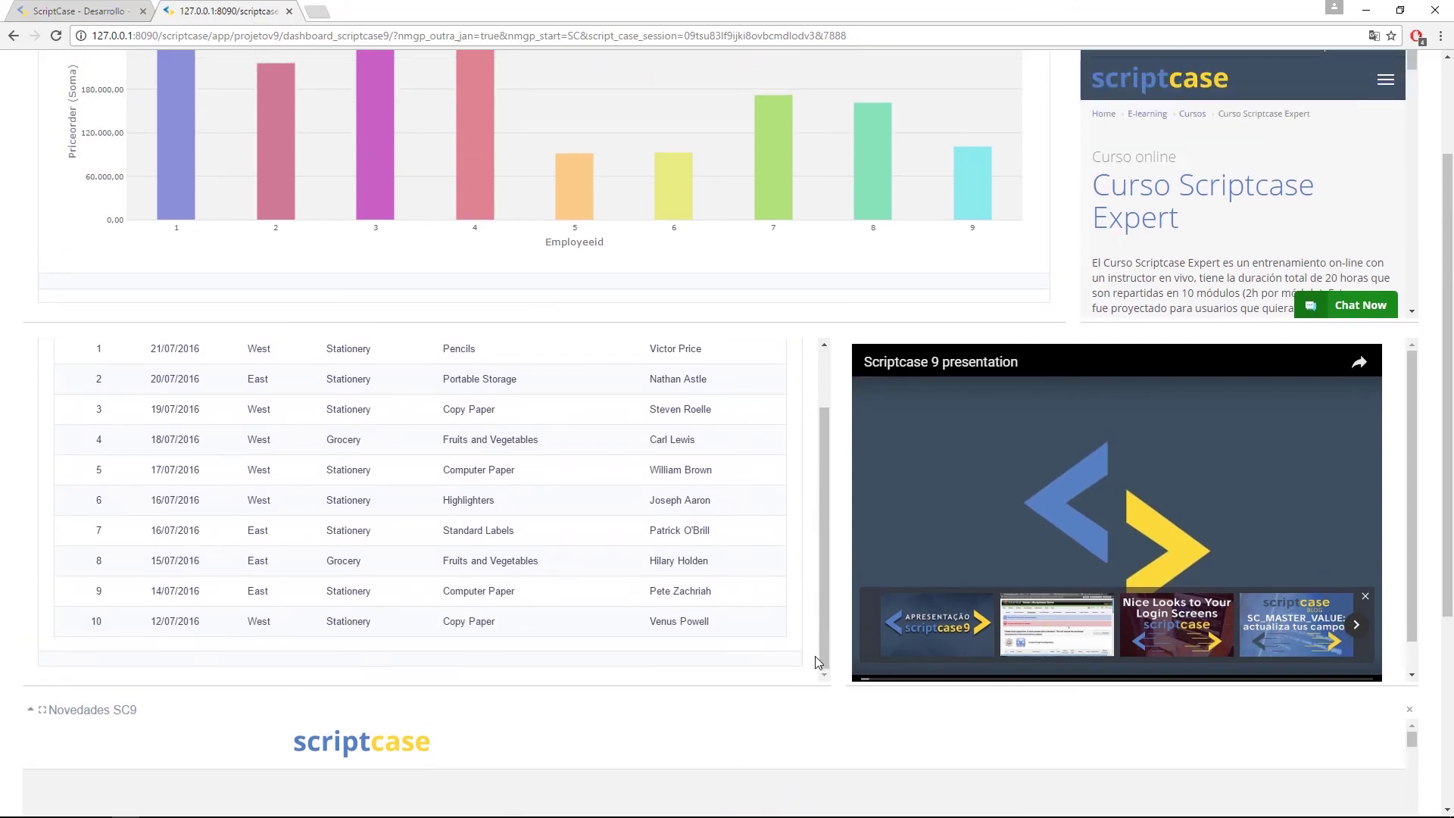
pyautogui.scroll(-1, 338, 335)
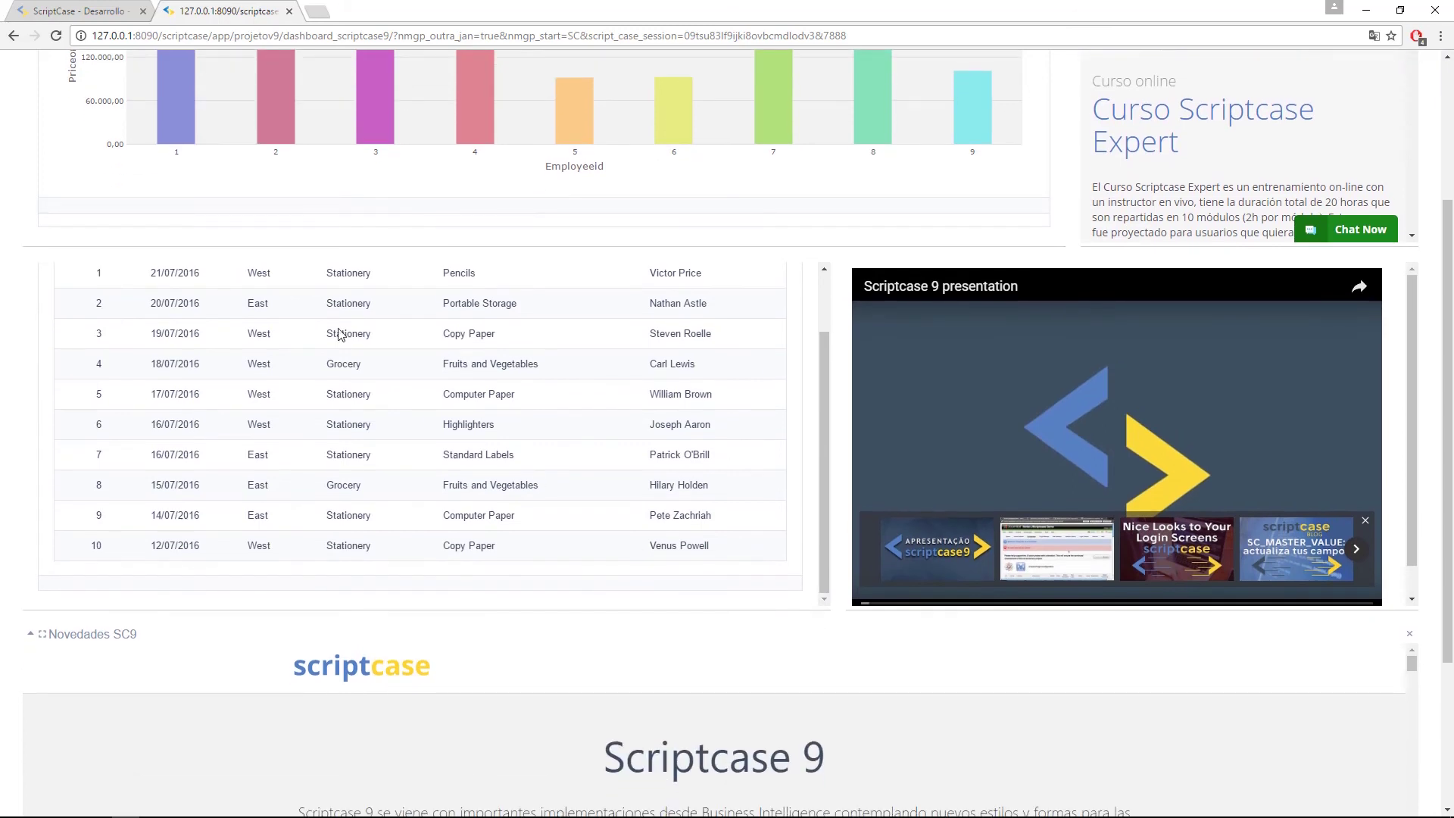
# Step: Return to the configuration and extend Widget6's lower edge to make it taller for the sales grid
pyautogui.click(122, 14)
pyautogui.scroll(-6, 811, 659)
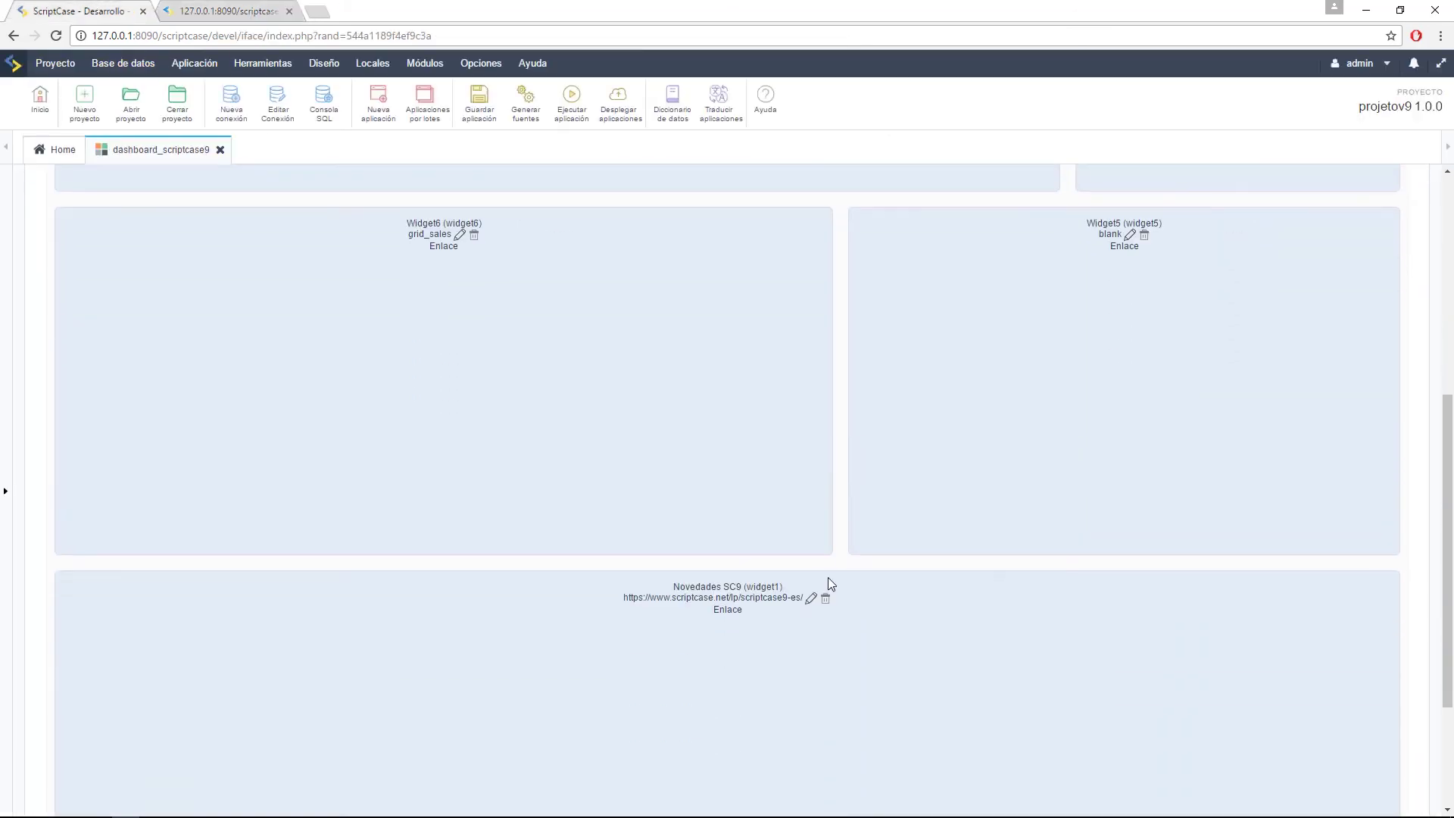
pyautogui.moveTo(822, 547); pyautogui.dragTo(820, 620)
# Step: Run the dashboard, check the sales grid in the taller Widget6, and pause the Scriptcase 9 presentation video
pyautogui.click(571, 100)
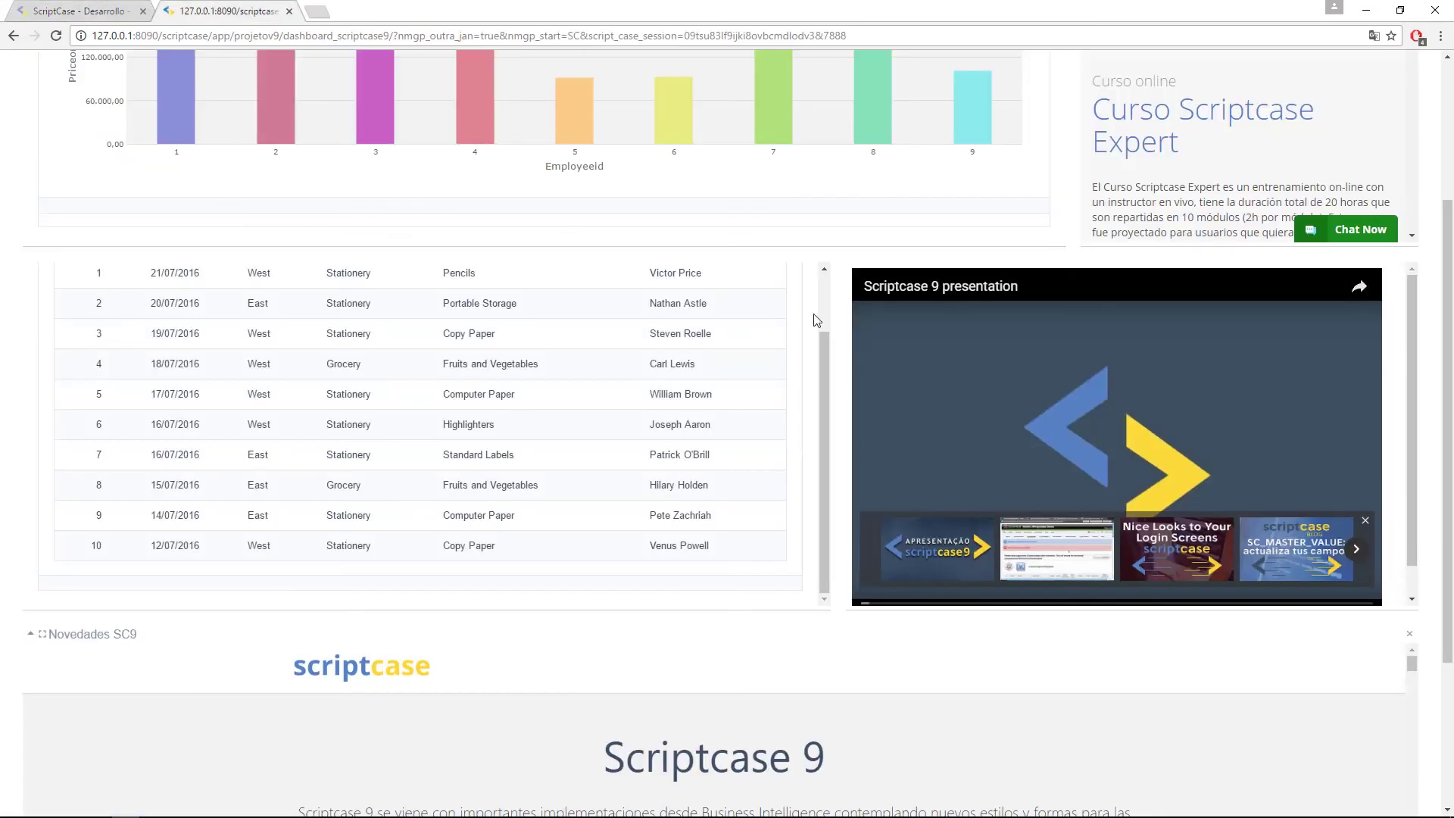
pyautogui.scroll(-5, 823, 376)
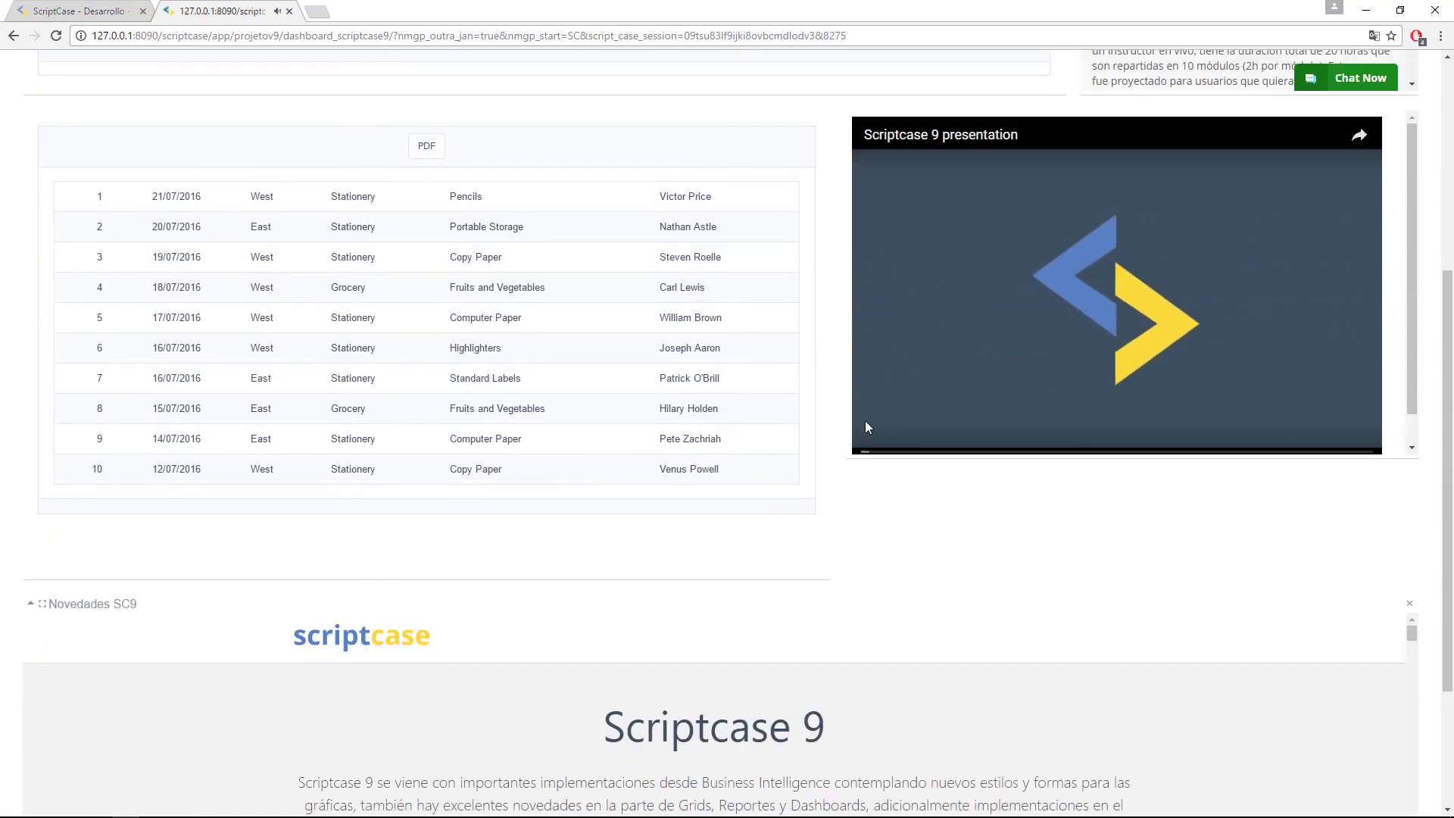
pyautogui.scroll(2, 876, 493)
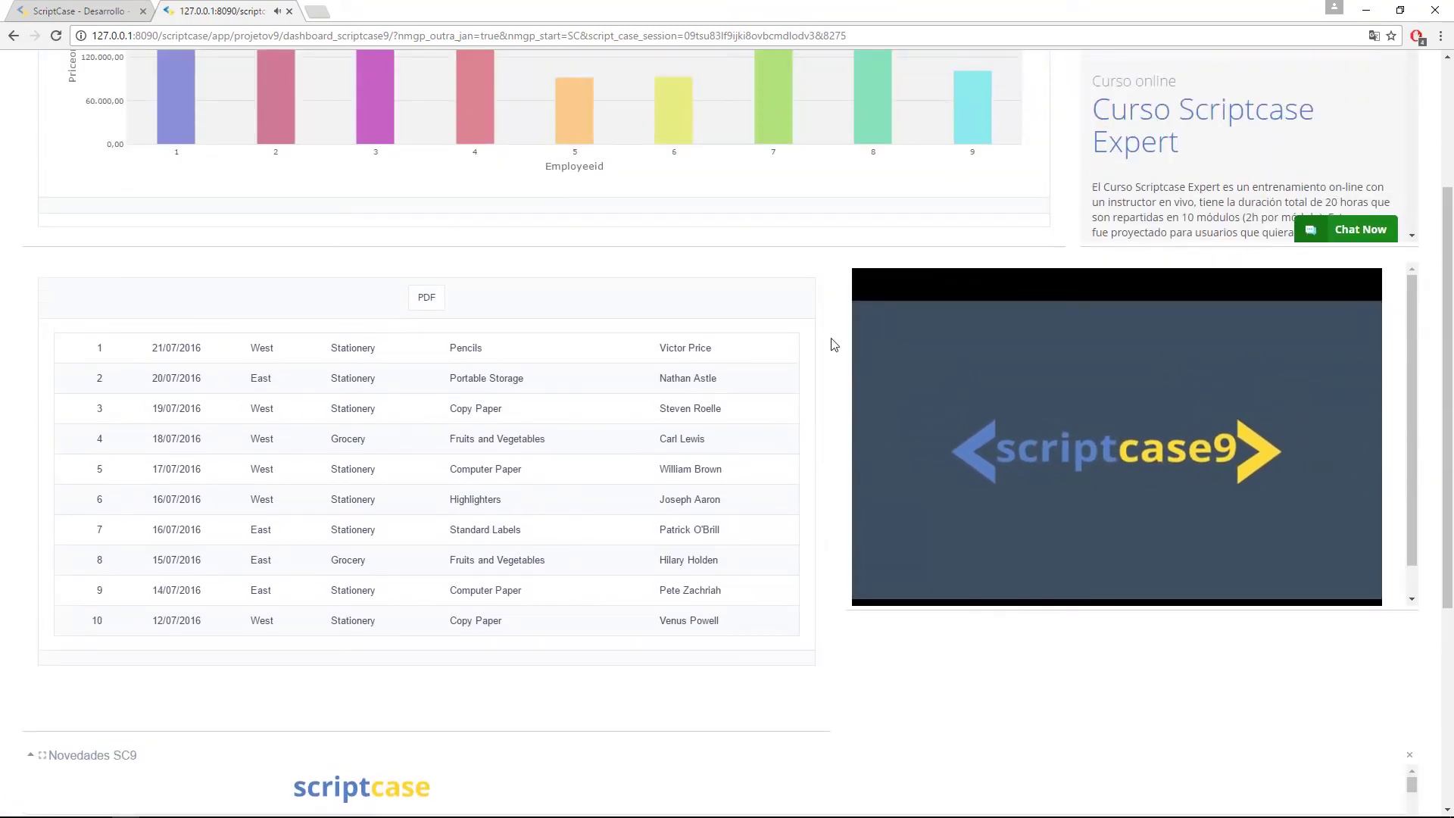
pyautogui.click(929, 380)
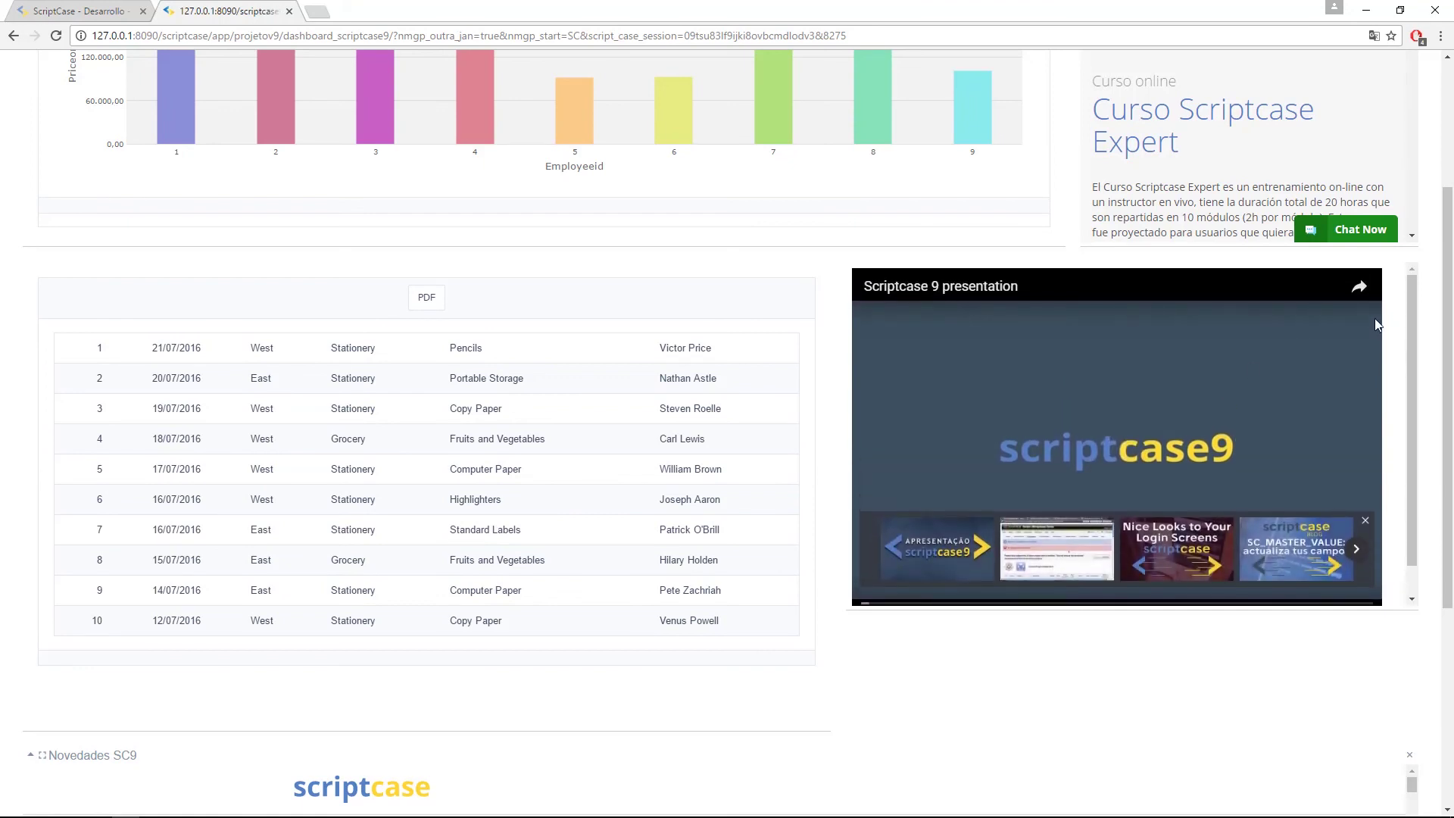
# Step: Return to the configuration and extend Widget5's lower edge to align with Widget6
pyautogui.click(76, 10)
pyautogui.scroll(-3, 1242, 431)
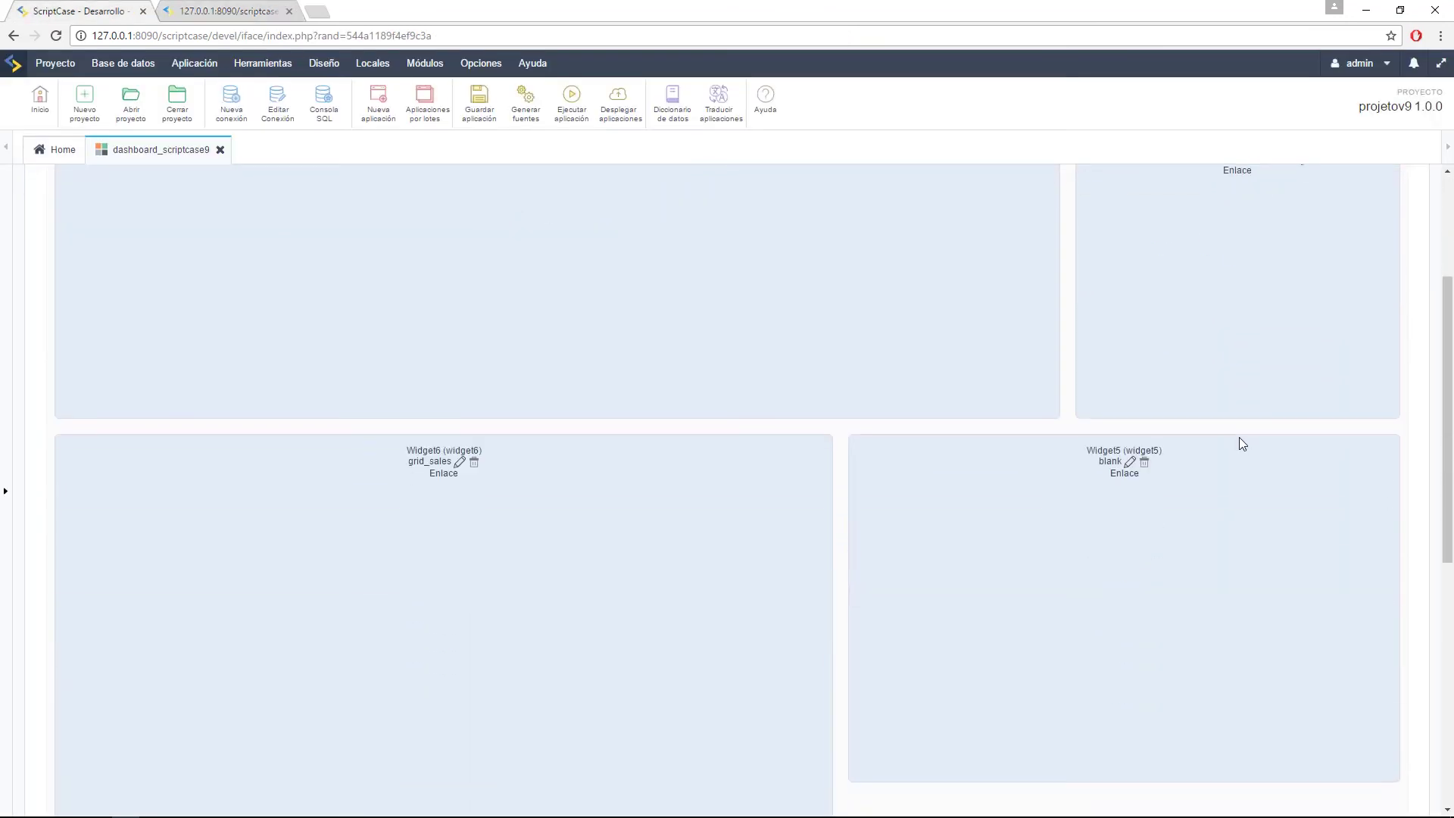
pyautogui.scroll(-4, 1242, 440)
pyautogui.moveTo(1393, 515); pyautogui.dragTo(1401, 601)
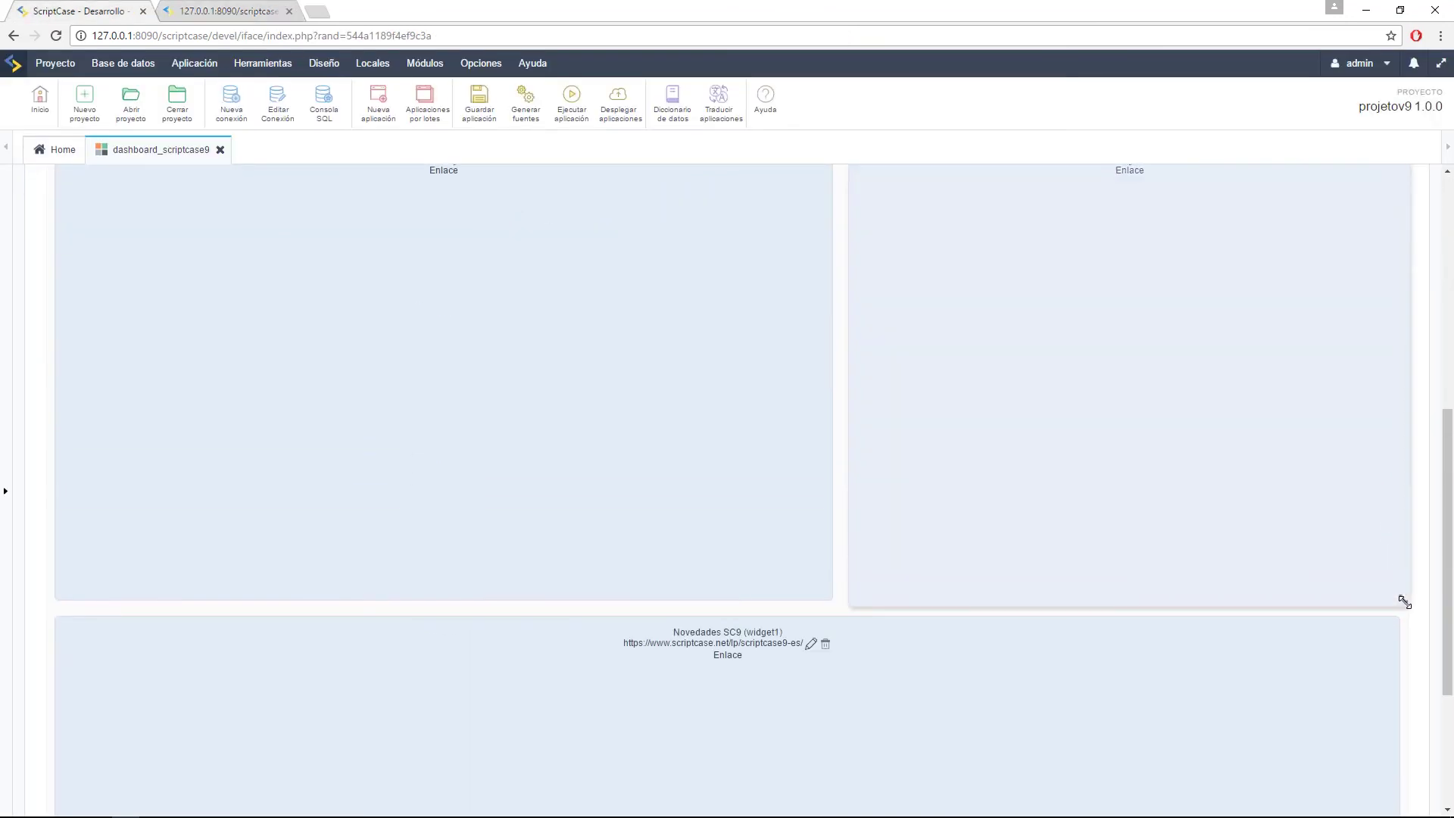
# Step: Run the dashboard to check the video in the taller Widget5
pyautogui.click(571, 97)
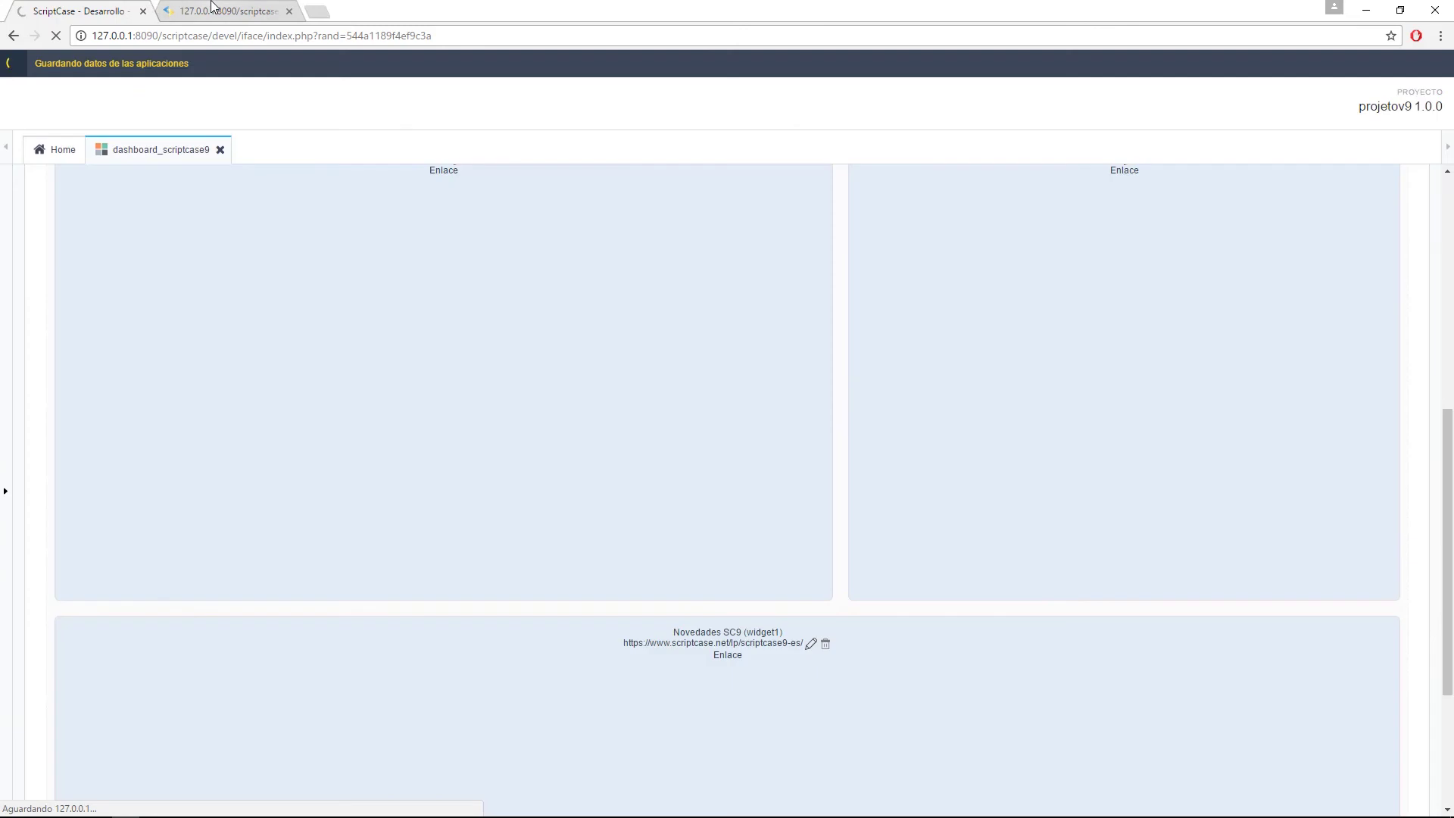
pyautogui.click(168, 9)
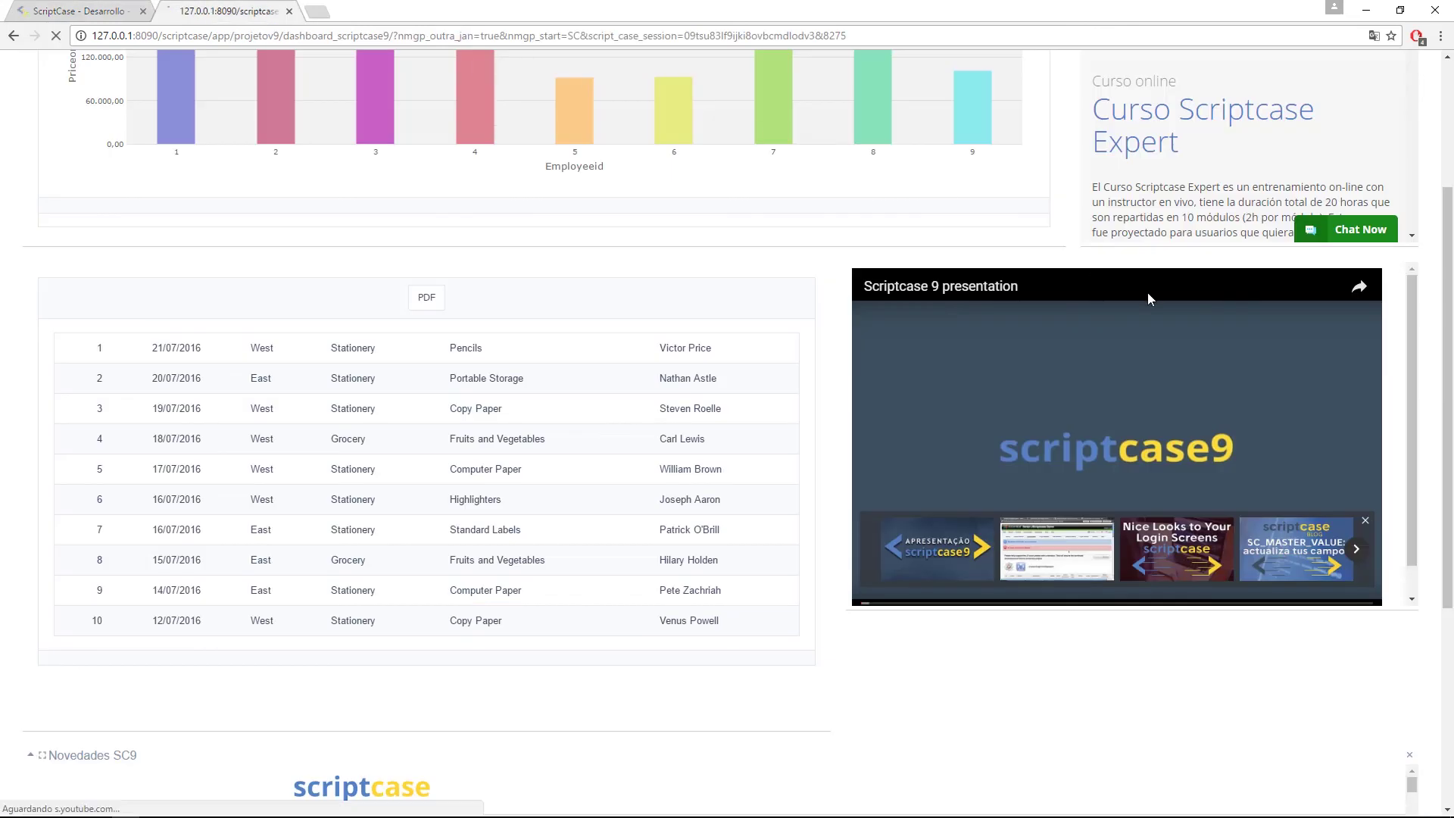